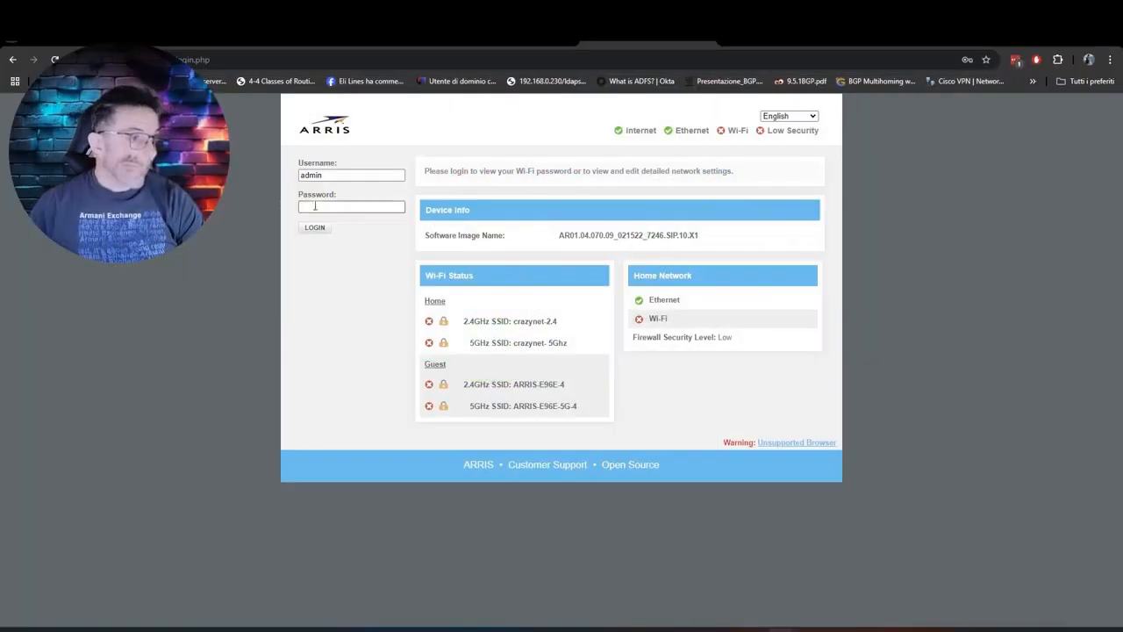
Step: Sign in to the ARRIS router with the saved administrator credentials and dismiss the password warning
click(323, 205)
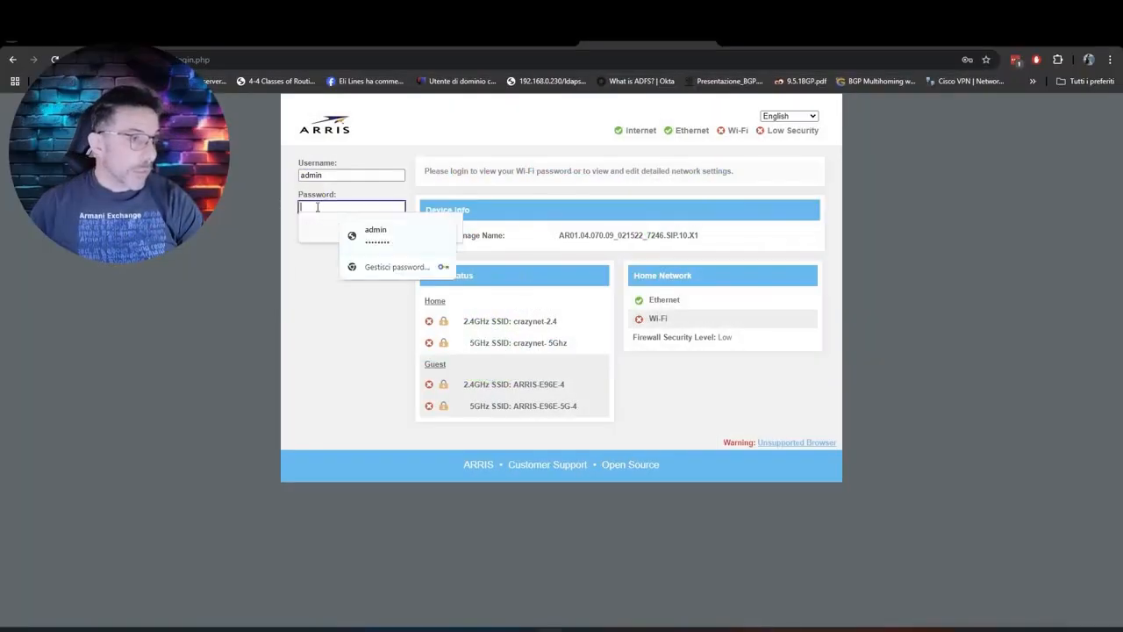
click(375, 234)
click(316, 228)
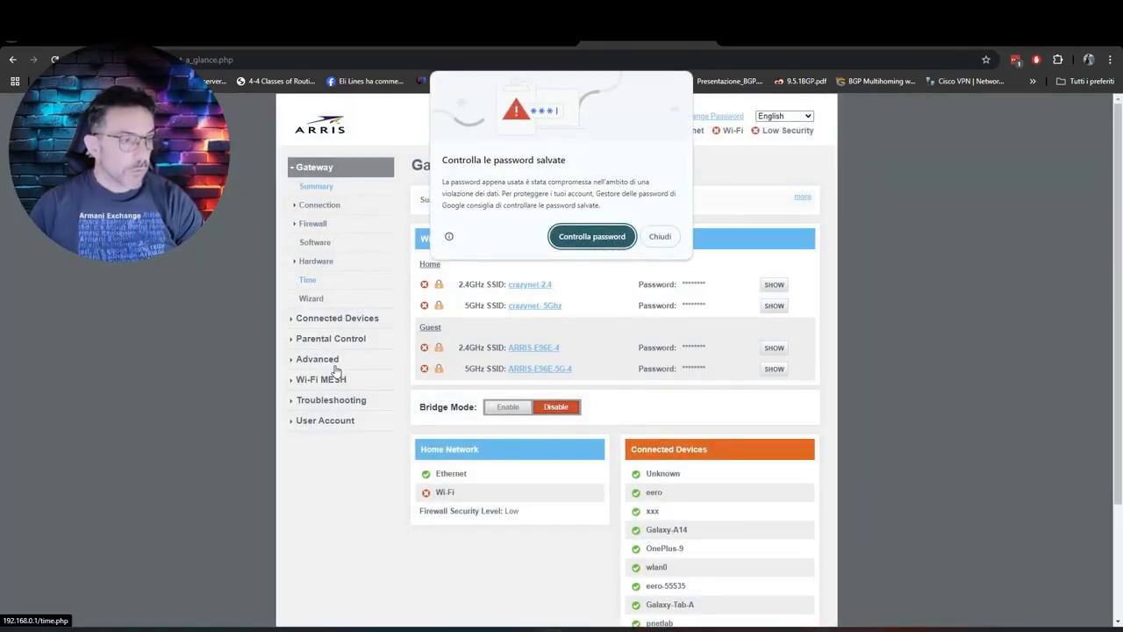
click(660, 236)
Step: Save the Advanced > DMZ setting enabled for host 192.168.0.97
click(314, 360)
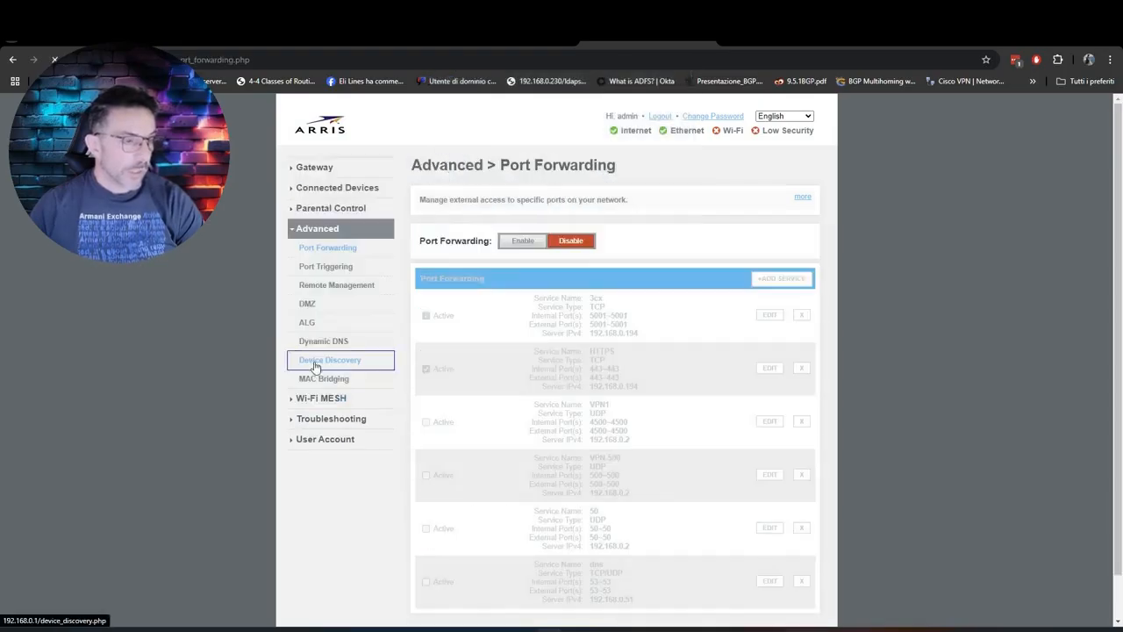
click(309, 305)
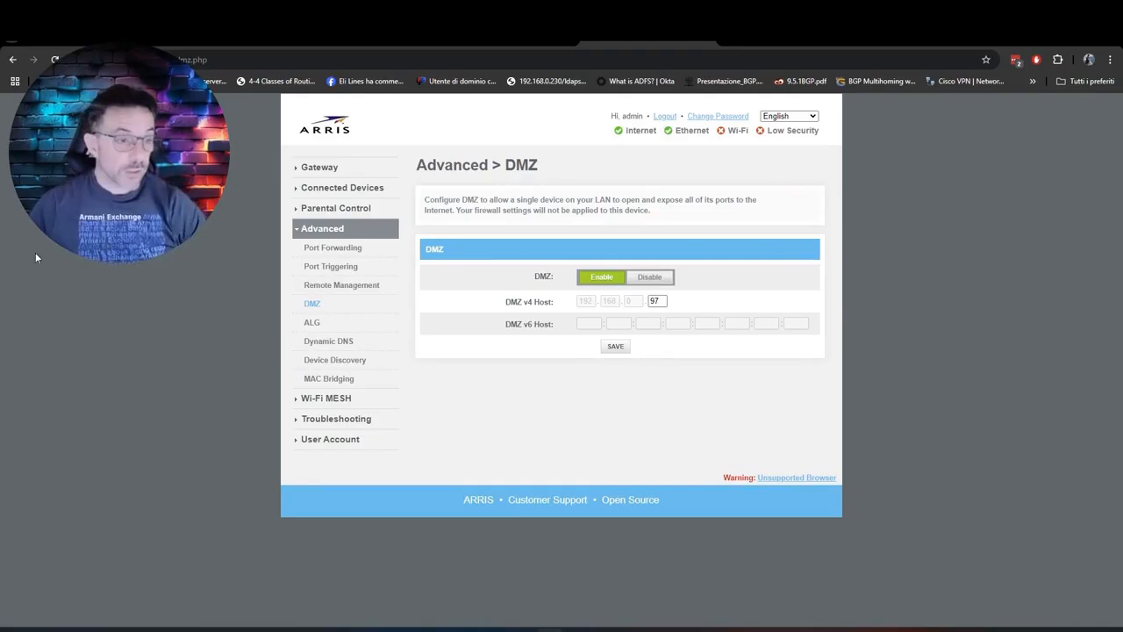
click(616, 346)
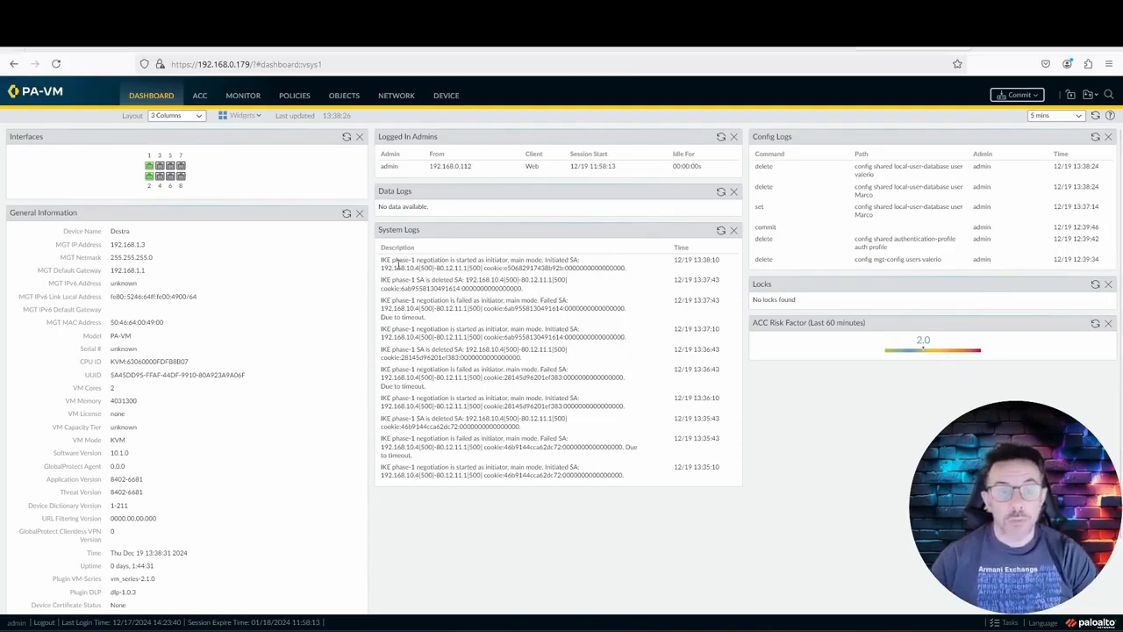
Step: Go to Device > Local User Database > Users and start adding a new local user
click(446, 94)
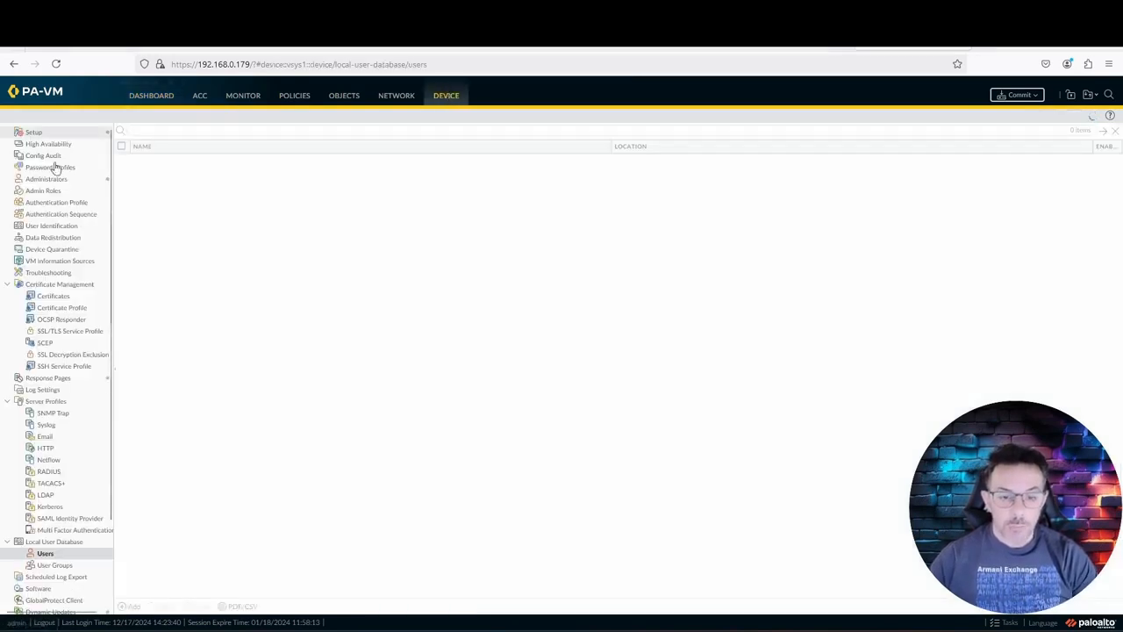
scroll(53, 492, down, 2)
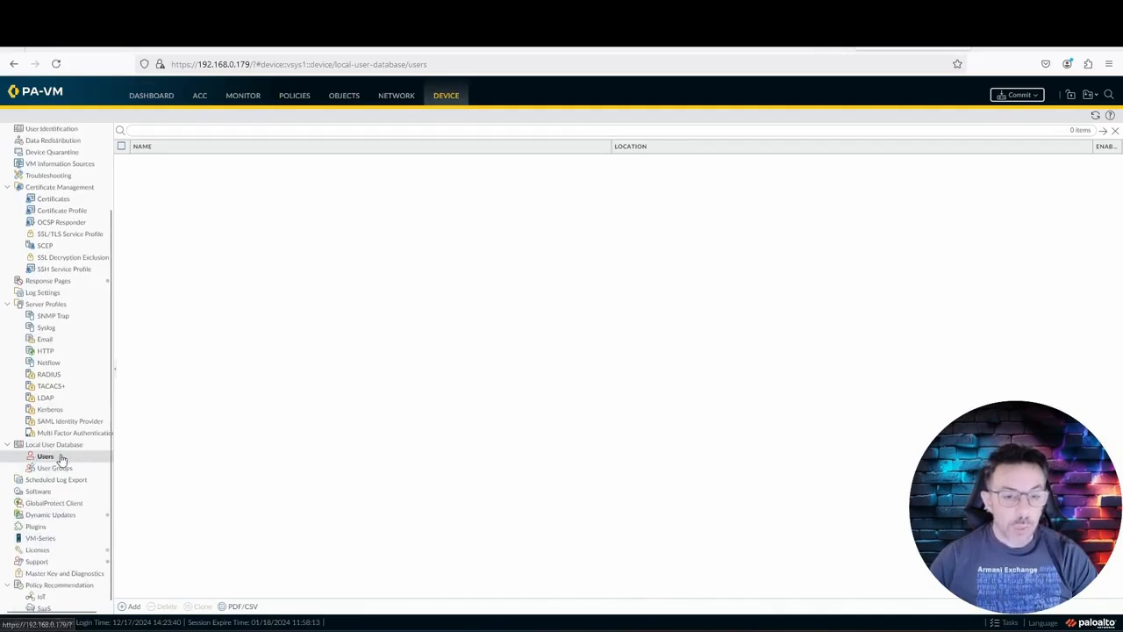
click(55, 459)
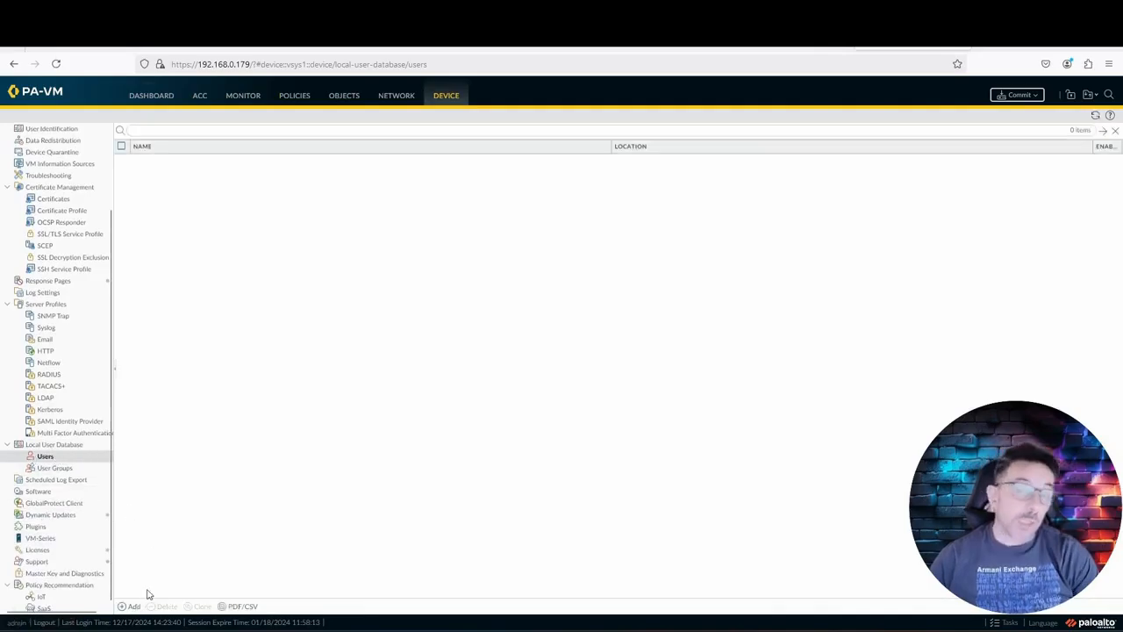
click(139, 606)
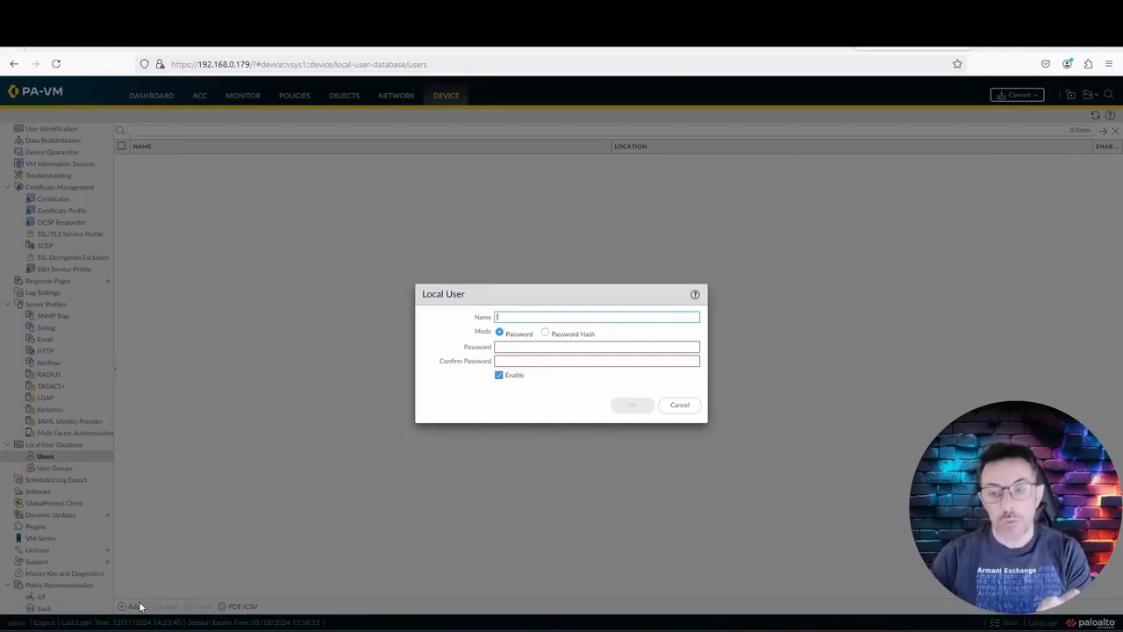
Step: Create the first local user account with its username and password
text(valerio)
key(Tab)
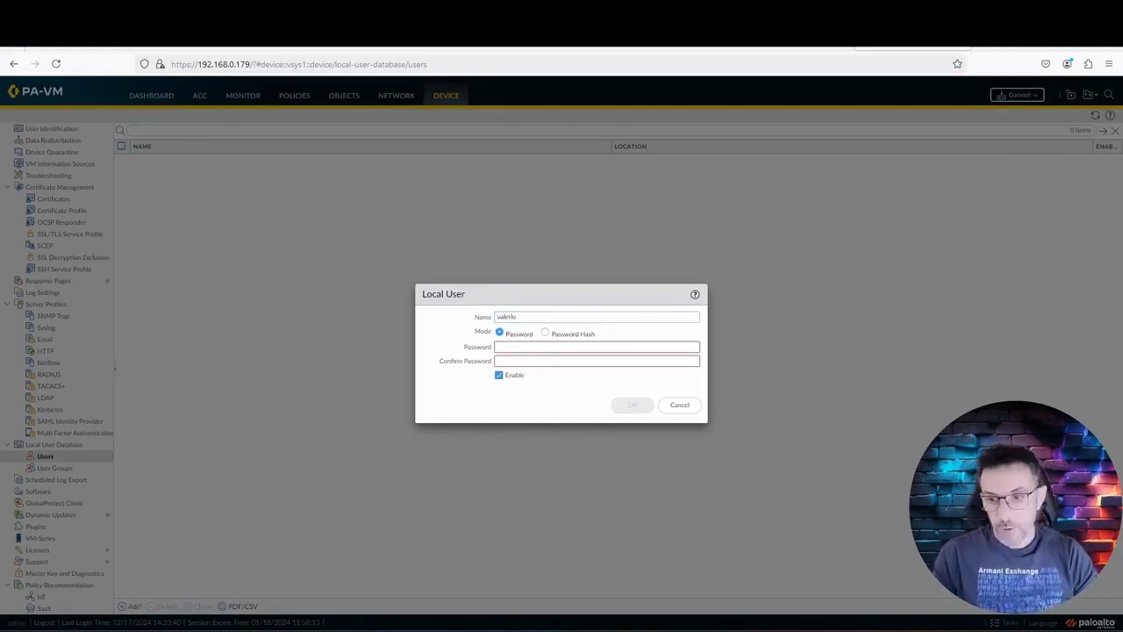
text(•••••••)
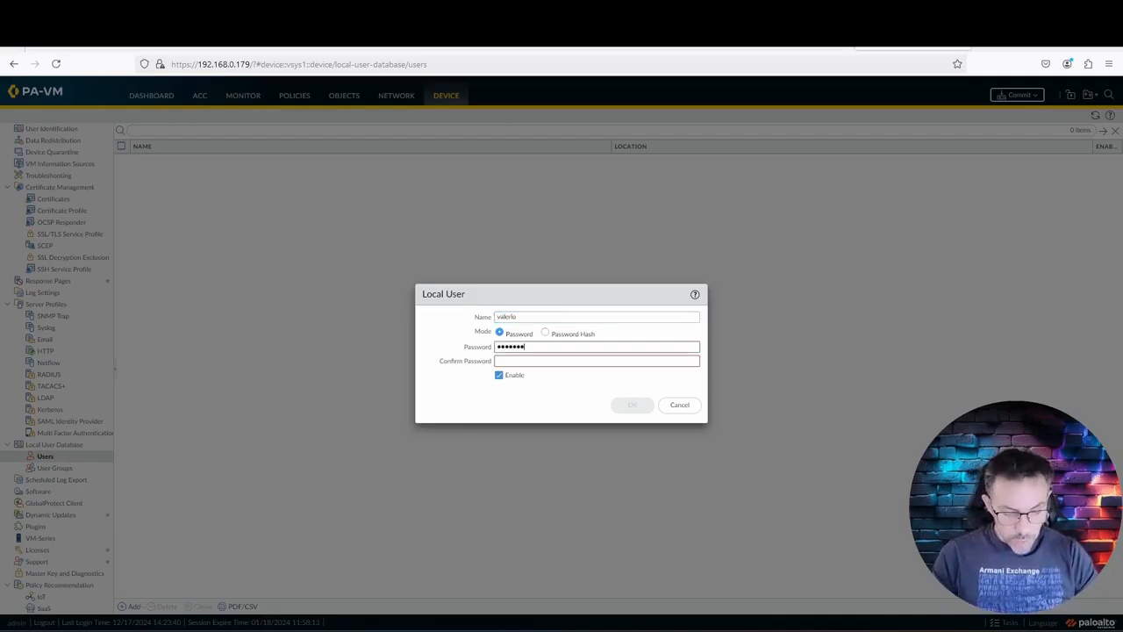
text(••••••••)
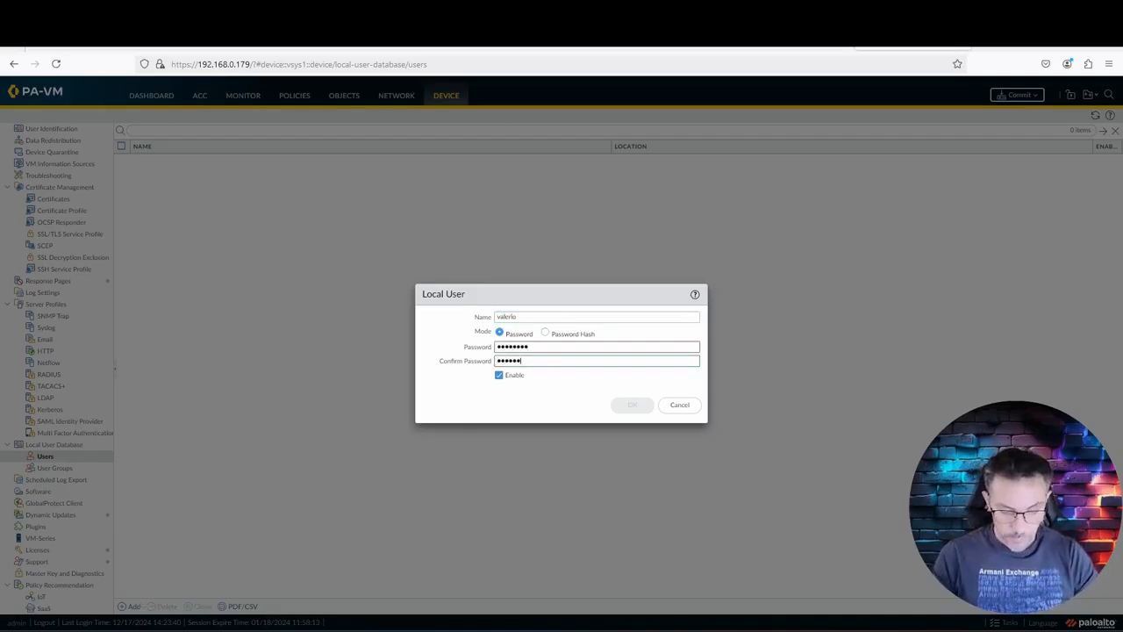
click(644, 407)
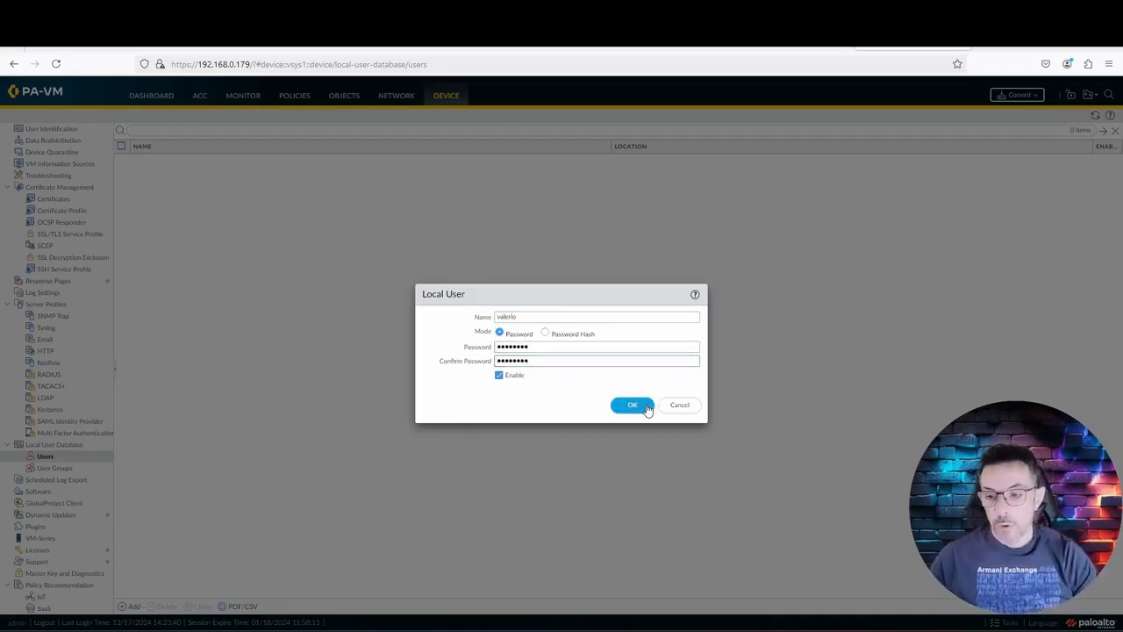
Step: Add a second local user with its username, password and password confirmation
click(129, 606)
text(mi)
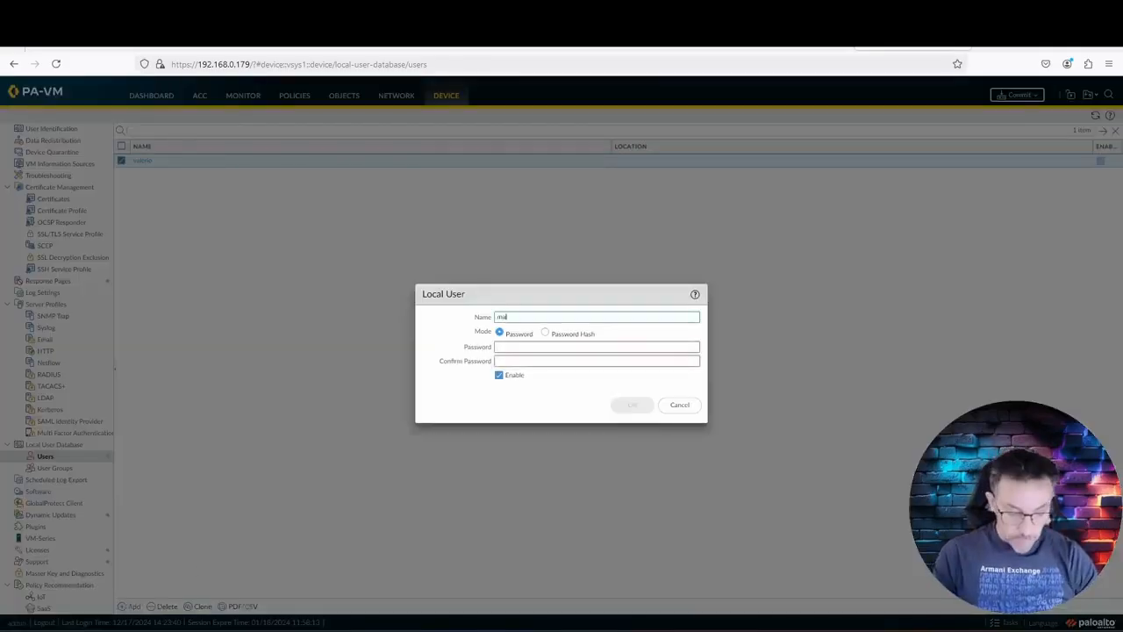
key(Tab)
text(********)
key(Tab)
text(********)
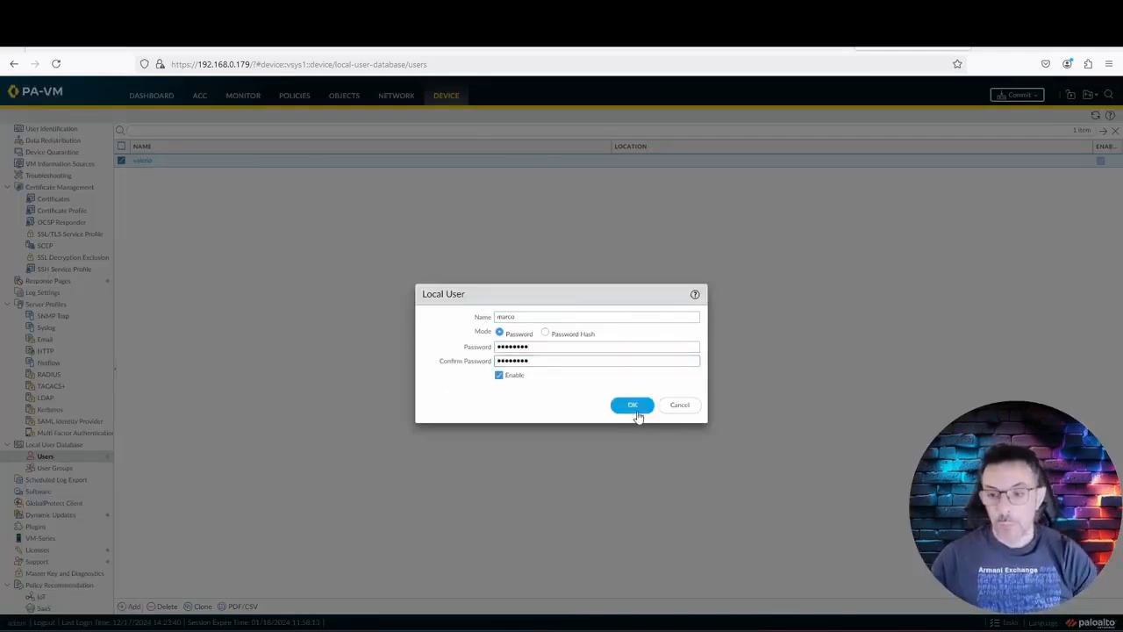
click(633, 405)
scroll(71, 281, up, 1)
scroll(70, 281, up, 1)
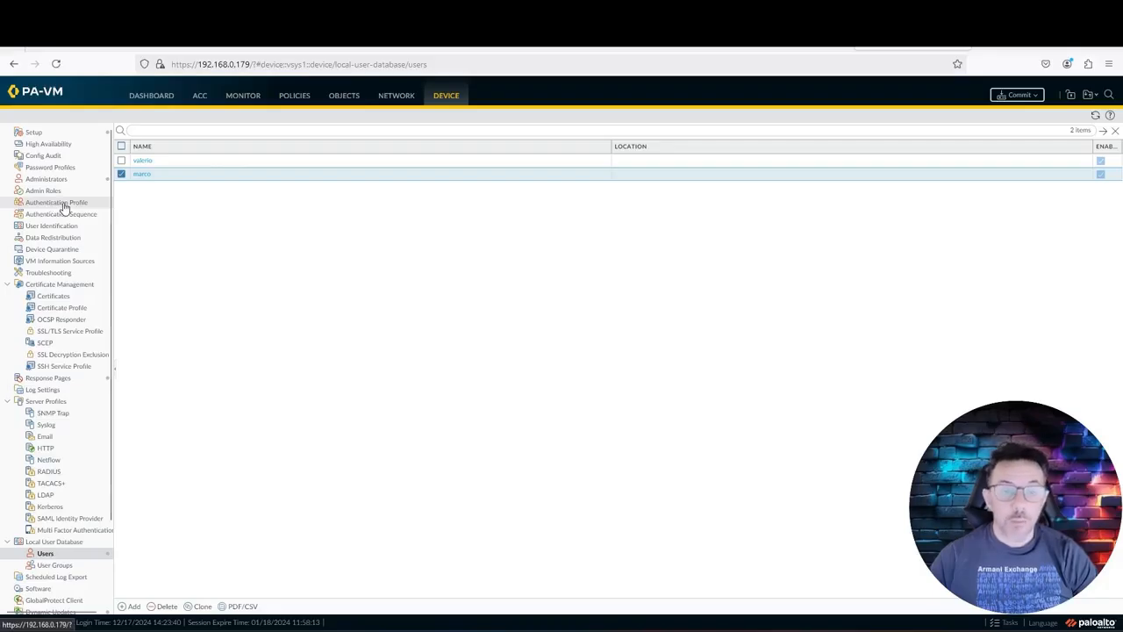
Step: Create authentication profile 'Utenti Locali' of type Local Database, allowing only the first local user
click(64, 203)
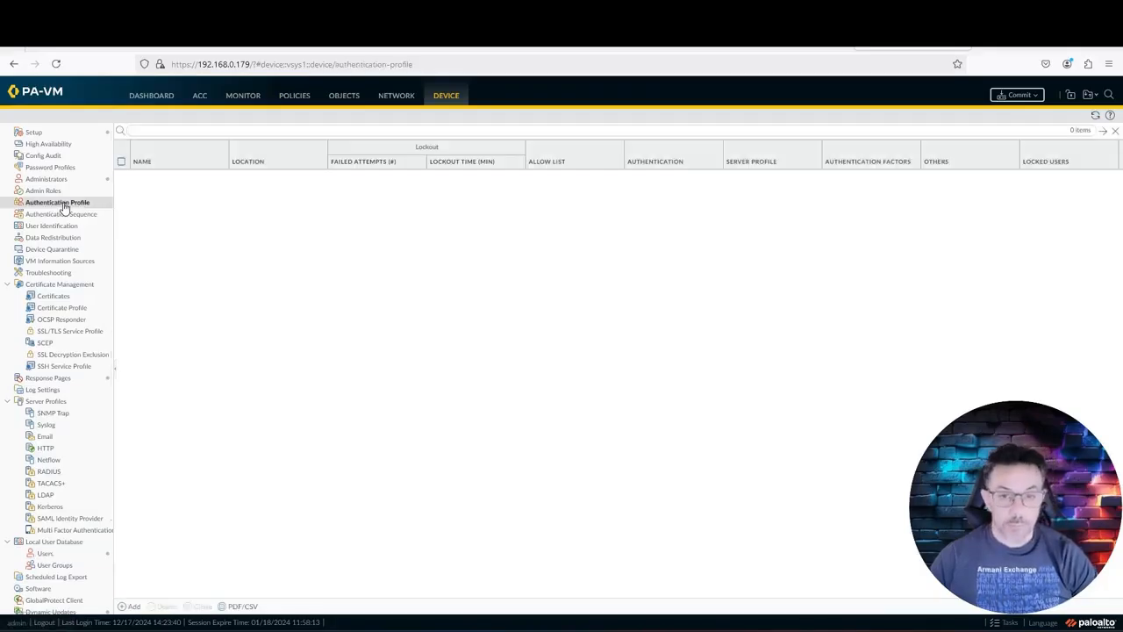
click(135, 607)
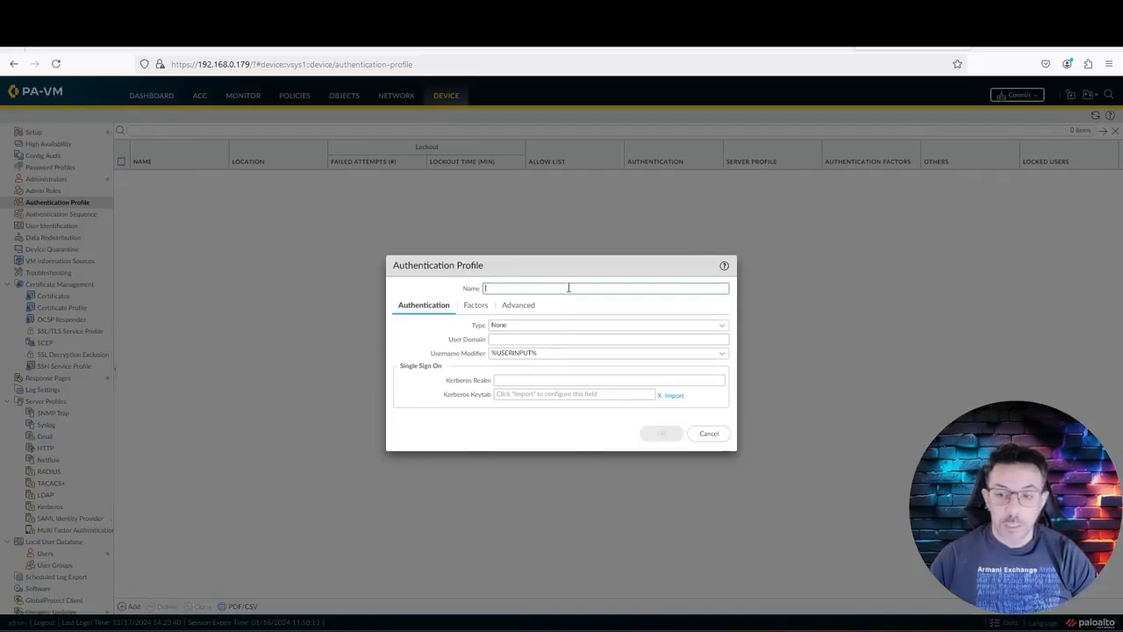
text(Users)
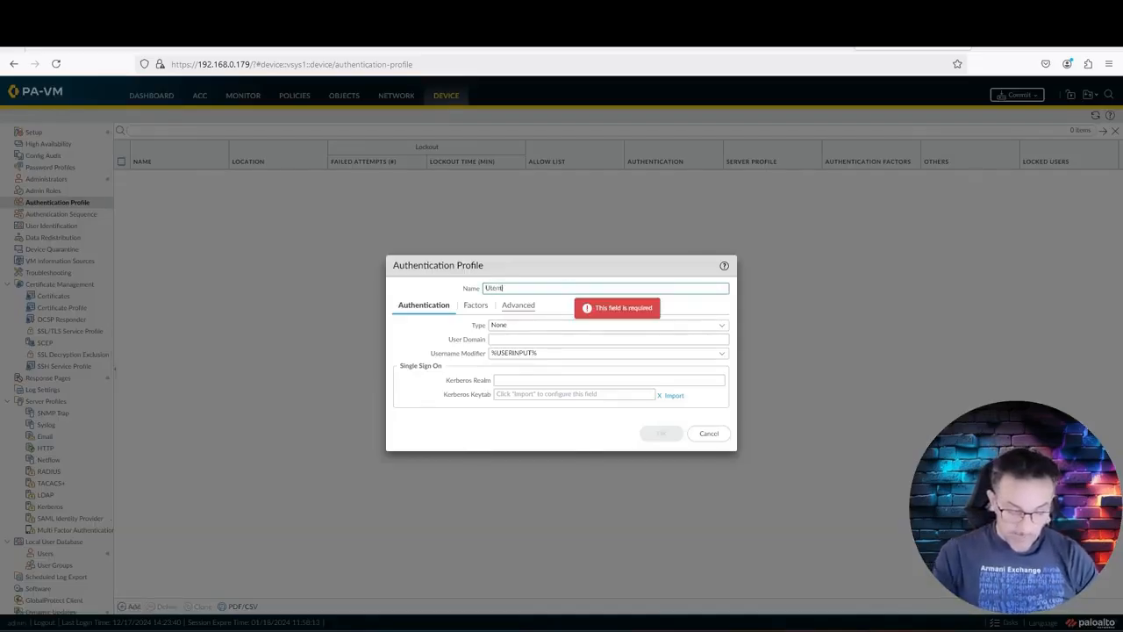
text( Locali)
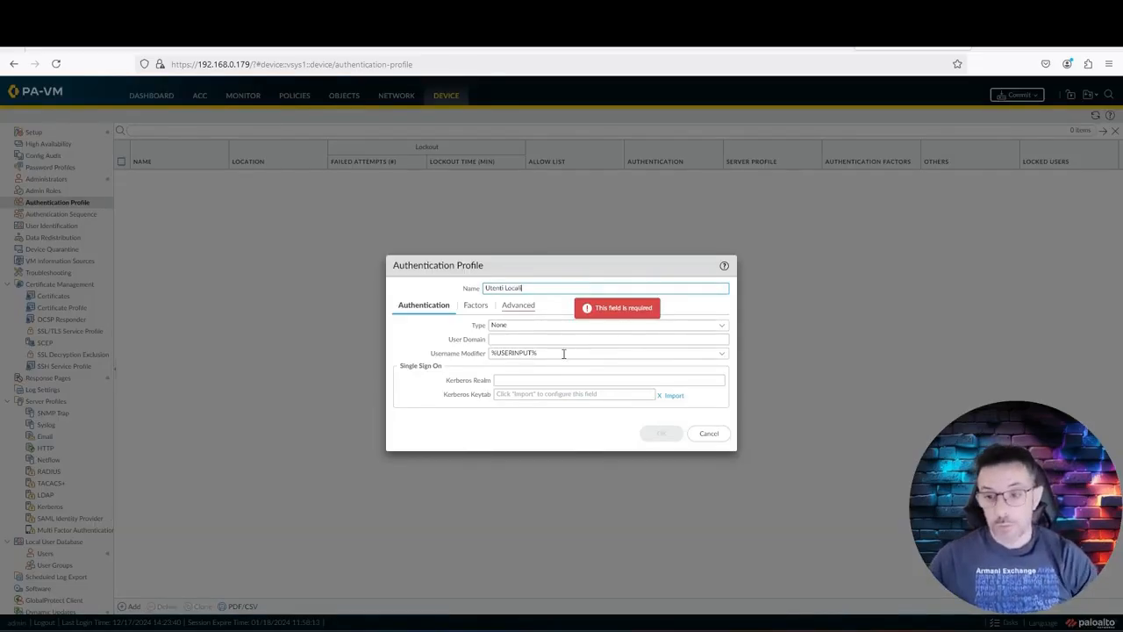
click(727, 326)
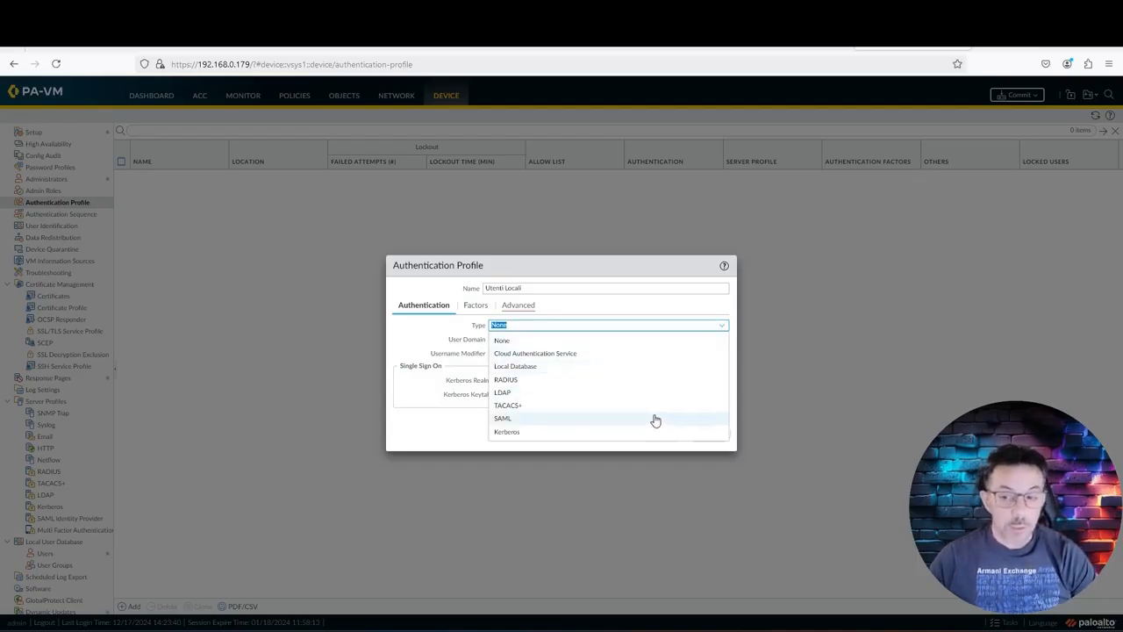
click(635, 374)
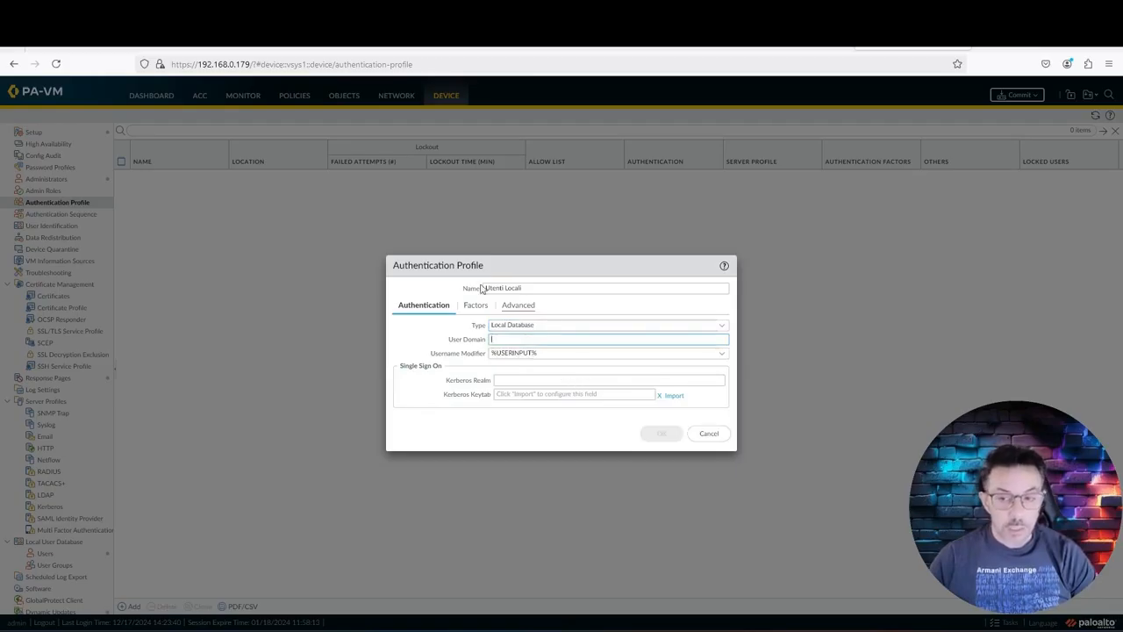
click(519, 307)
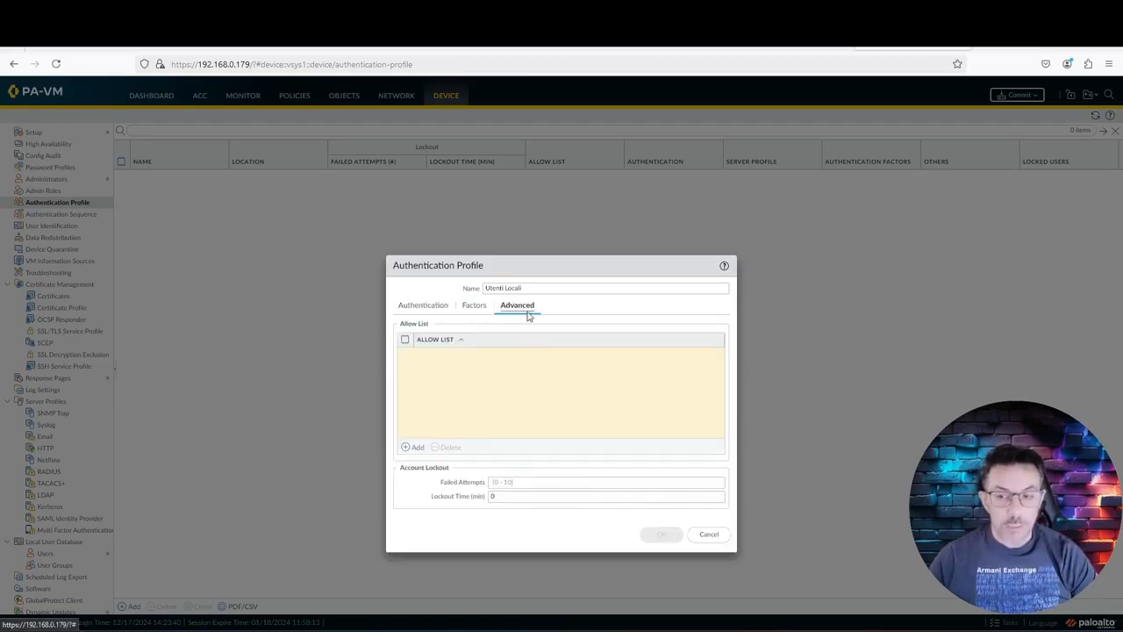
click(418, 446)
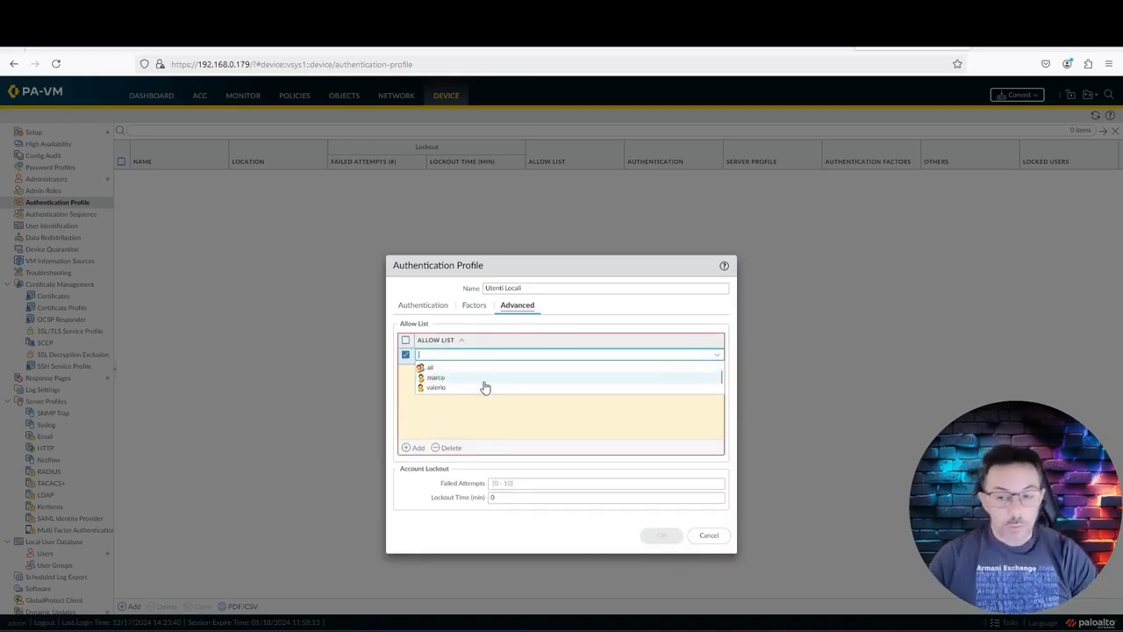
click(481, 388)
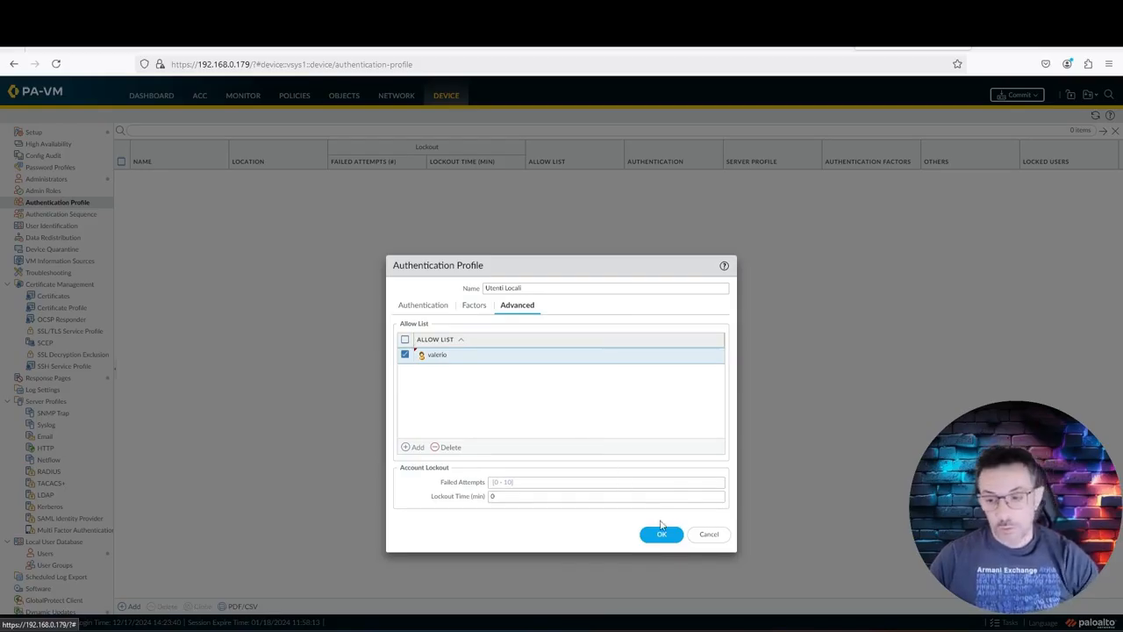
click(662, 537)
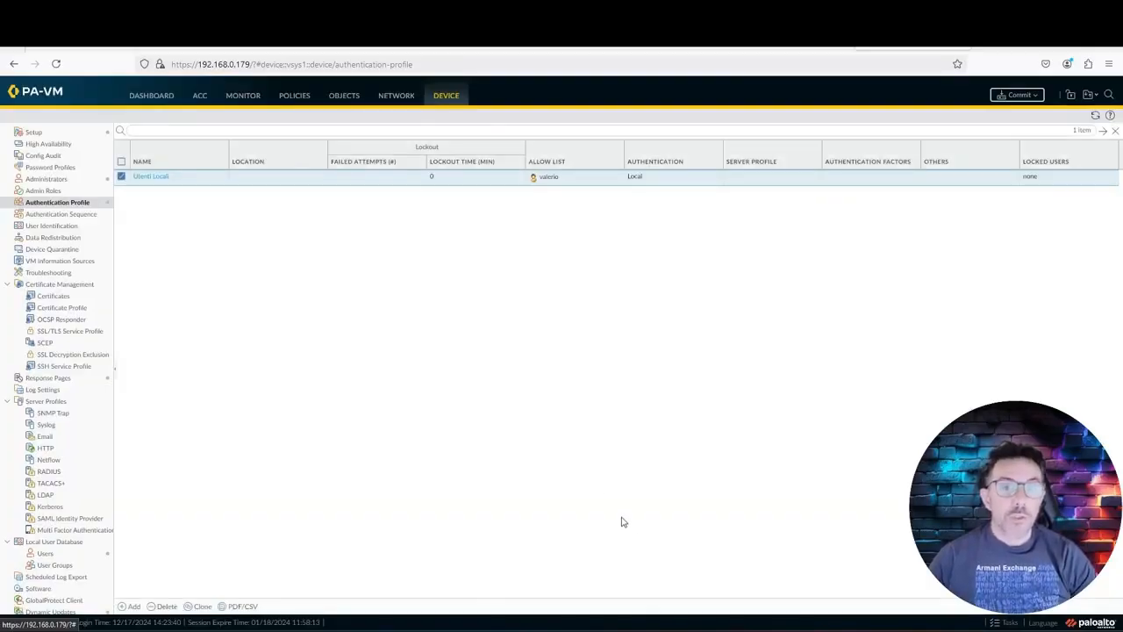
Step: Start a new Network tunnel interface with suffix 200 and comment 'Global Protect'
click(404, 96)
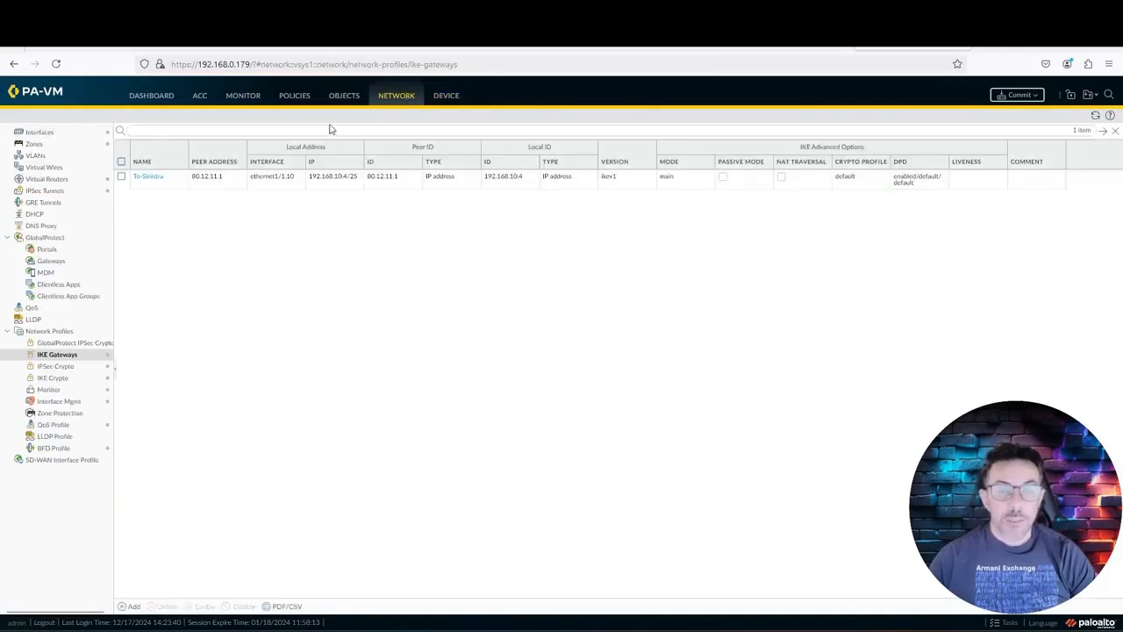
click(54, 133)
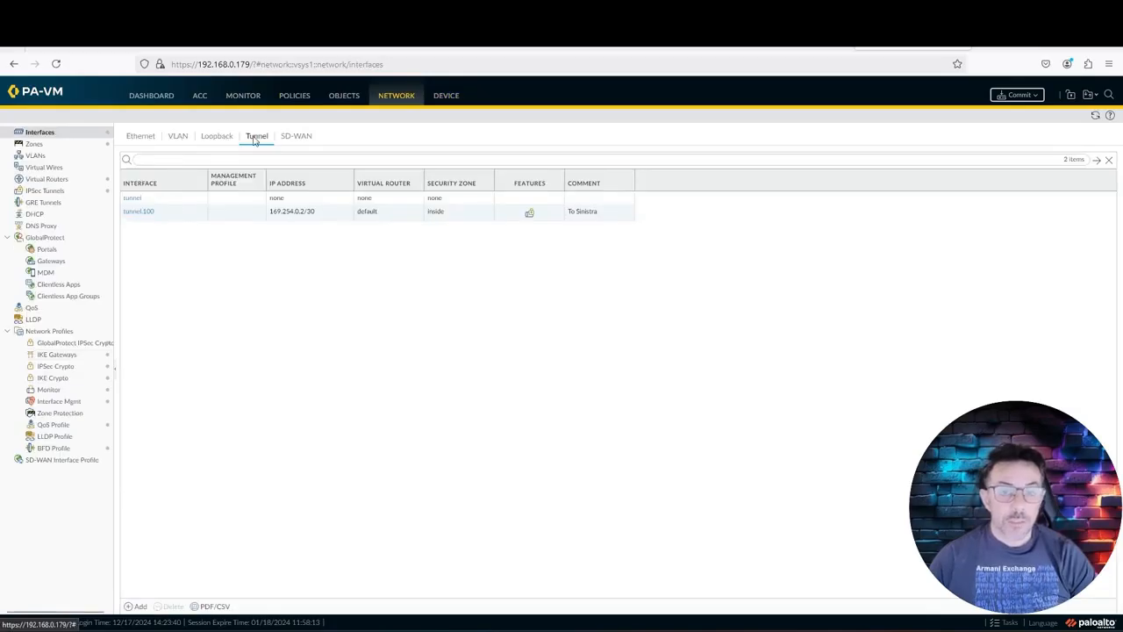
click(140, 606)
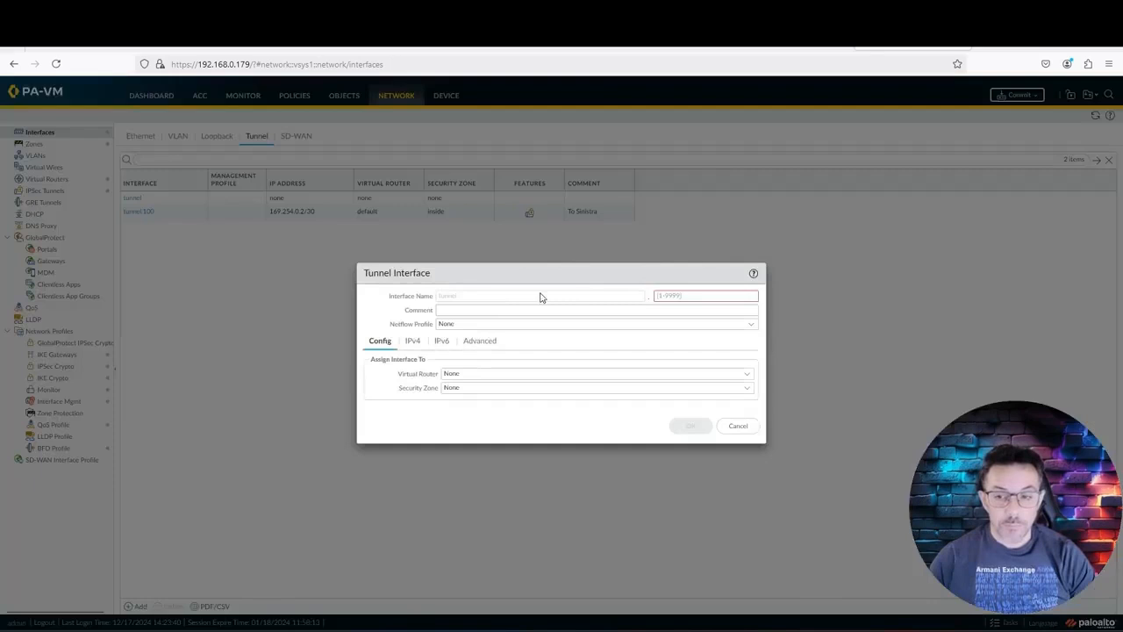
text(200)
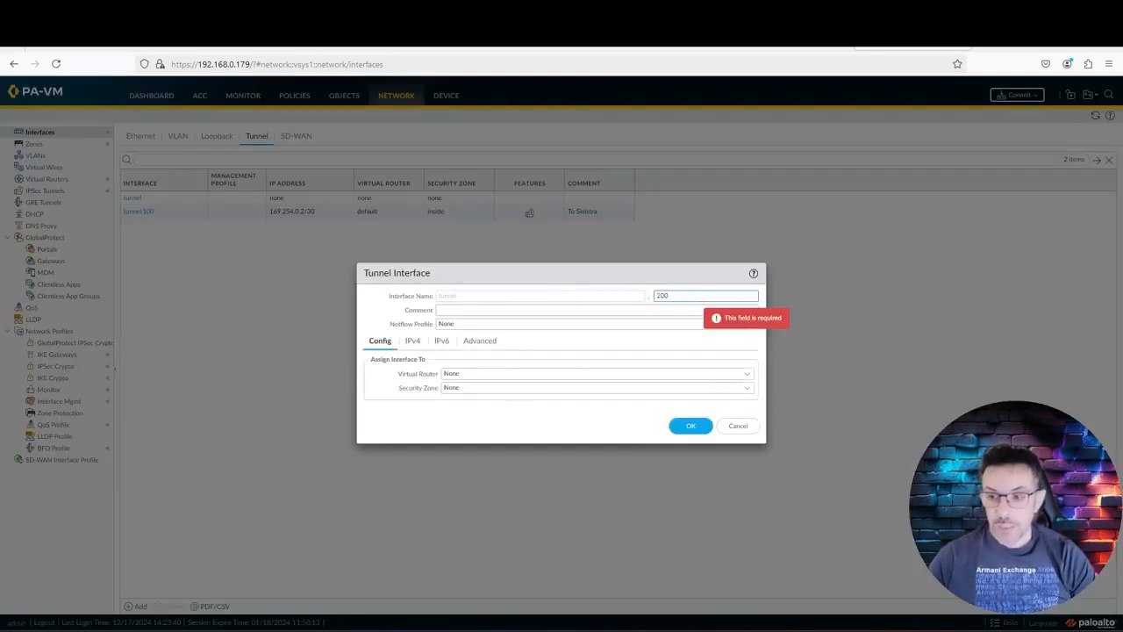
click(549, 312)
text(Global Protect)
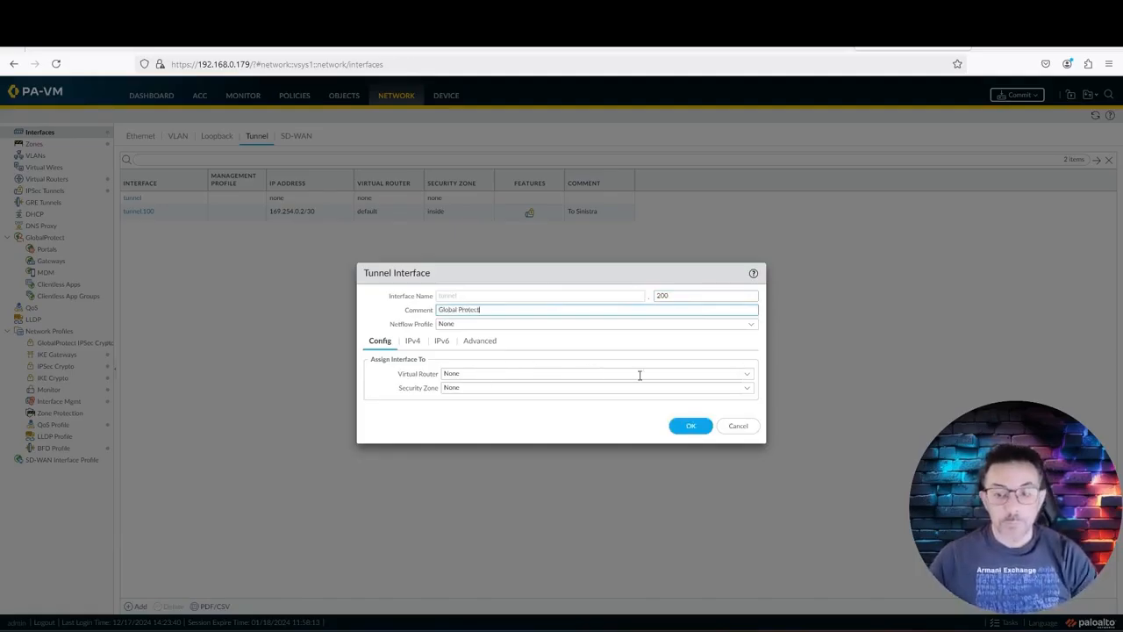
Step: Put tunnel.200 on the default virtual router and in the outside security zone
click(747, 378)
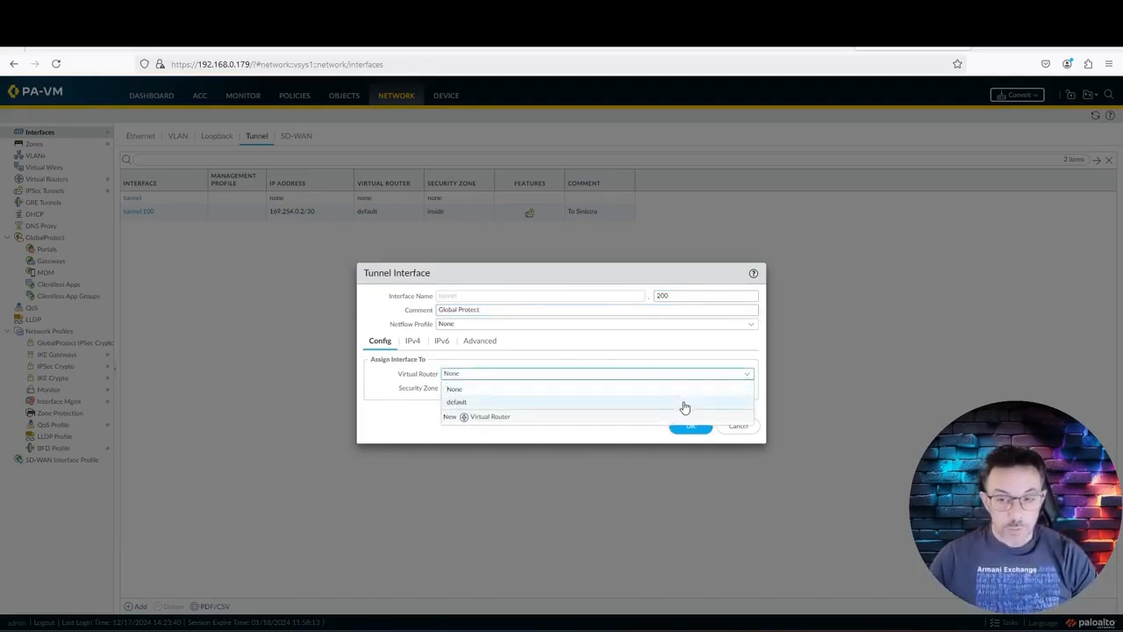
click(681, 405)
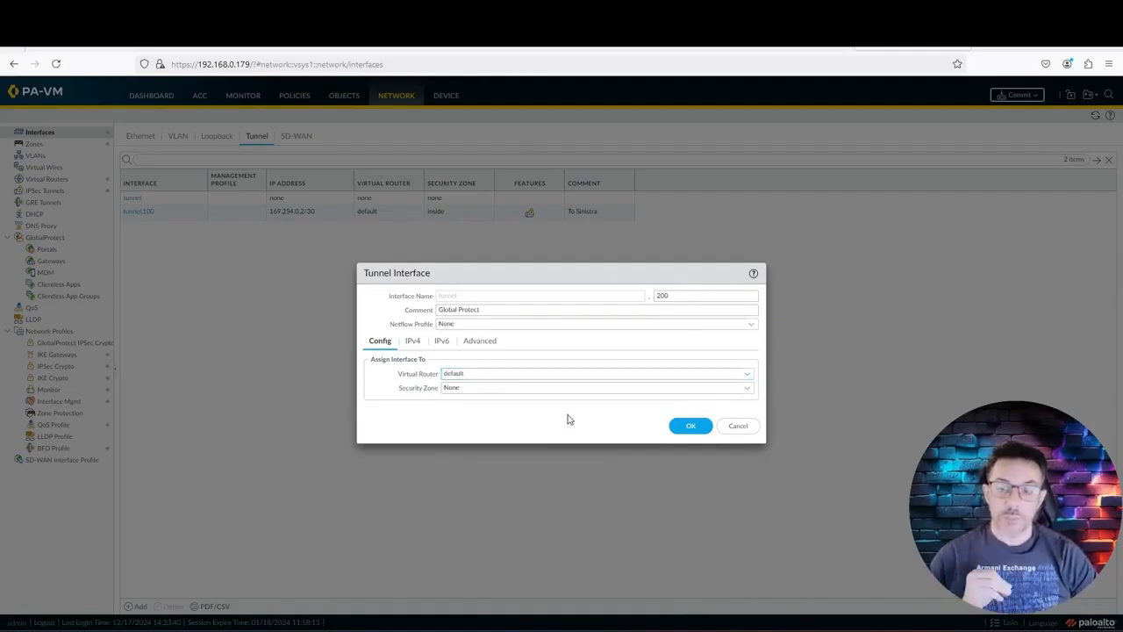
click(749, 389)
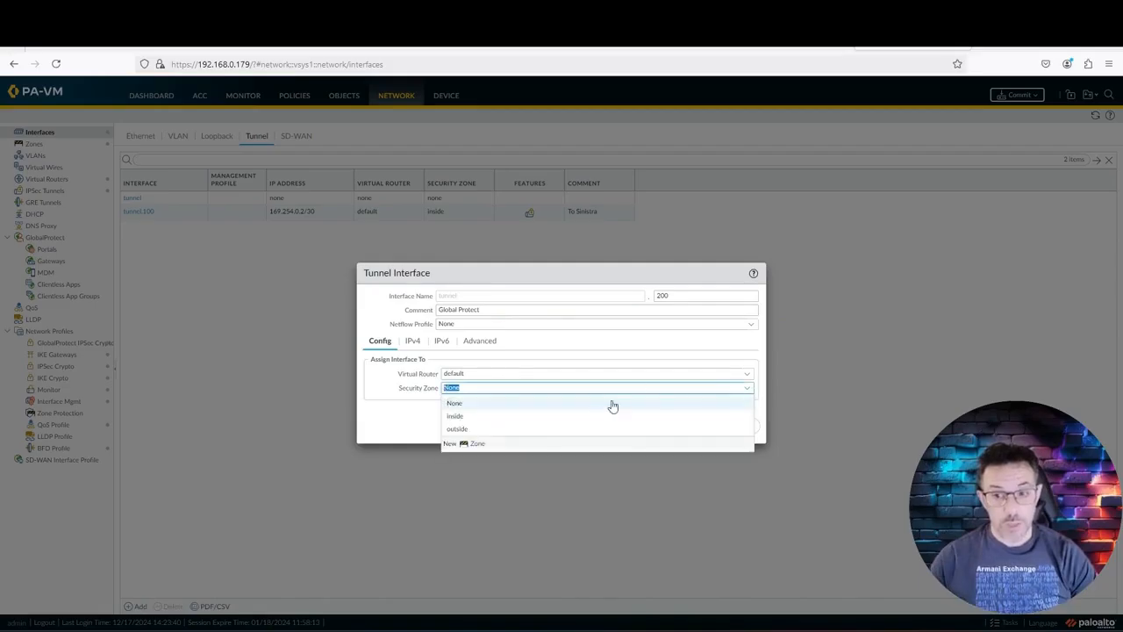
click(403, 430)
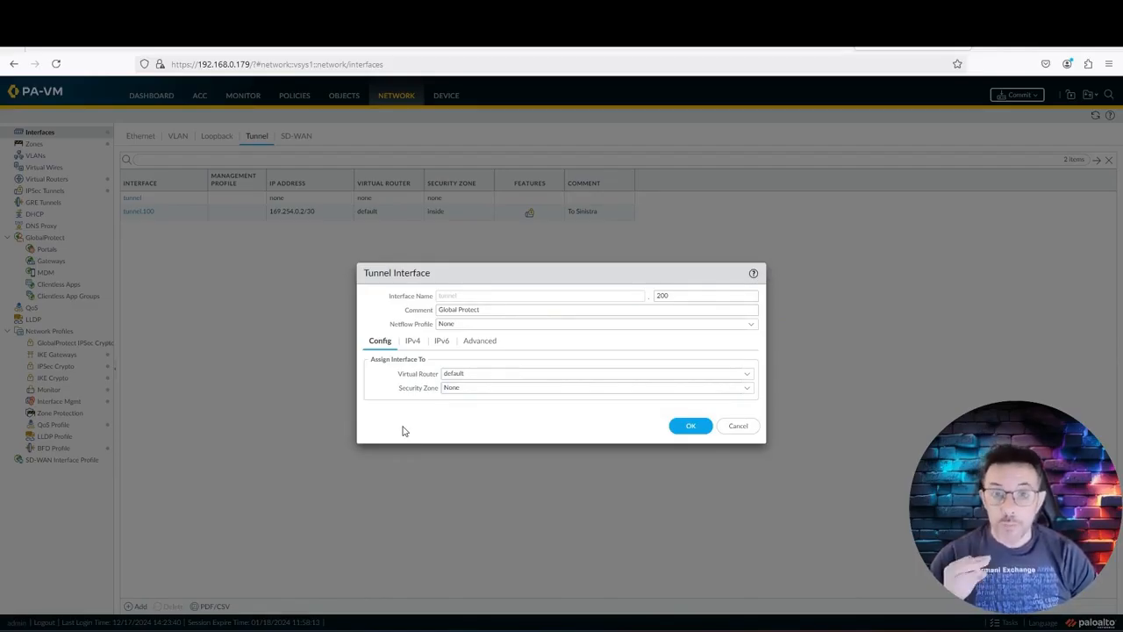
click(747, 388)
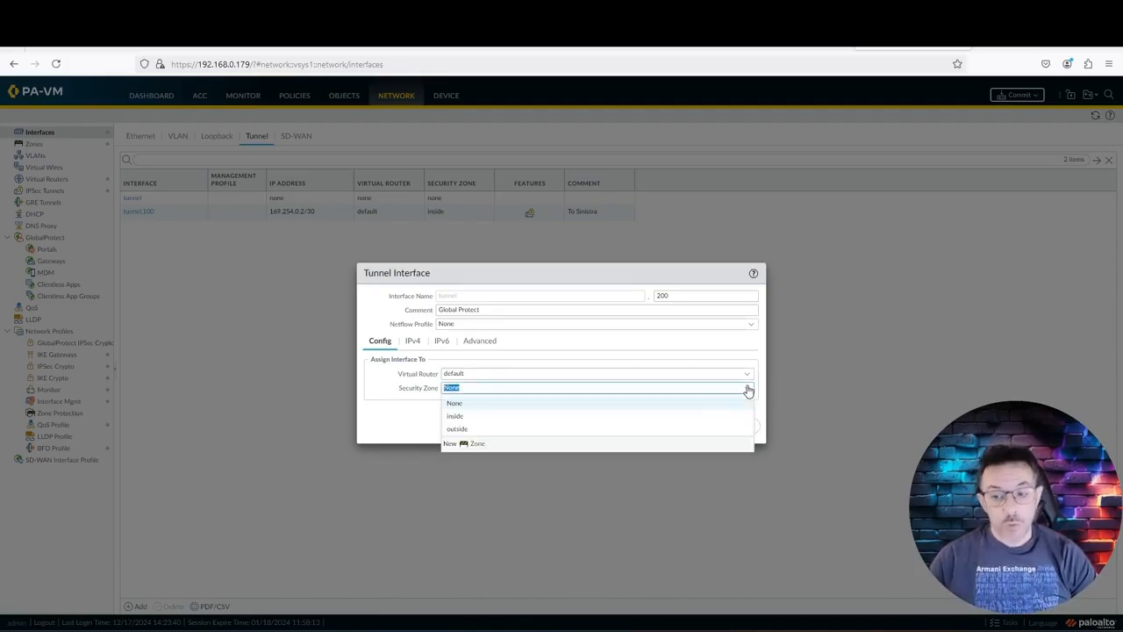
click(491, 439)
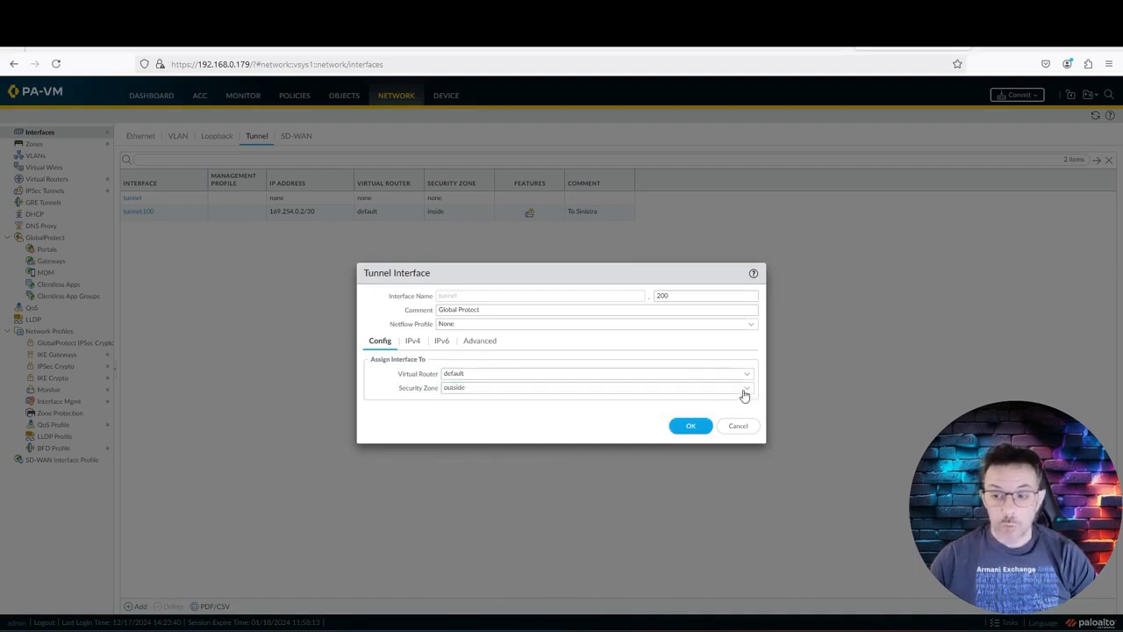
click(744, 390)
Step: Create a new zone 'Global Protect' with User Identification enabled for tunnel.200
click(456, 445)
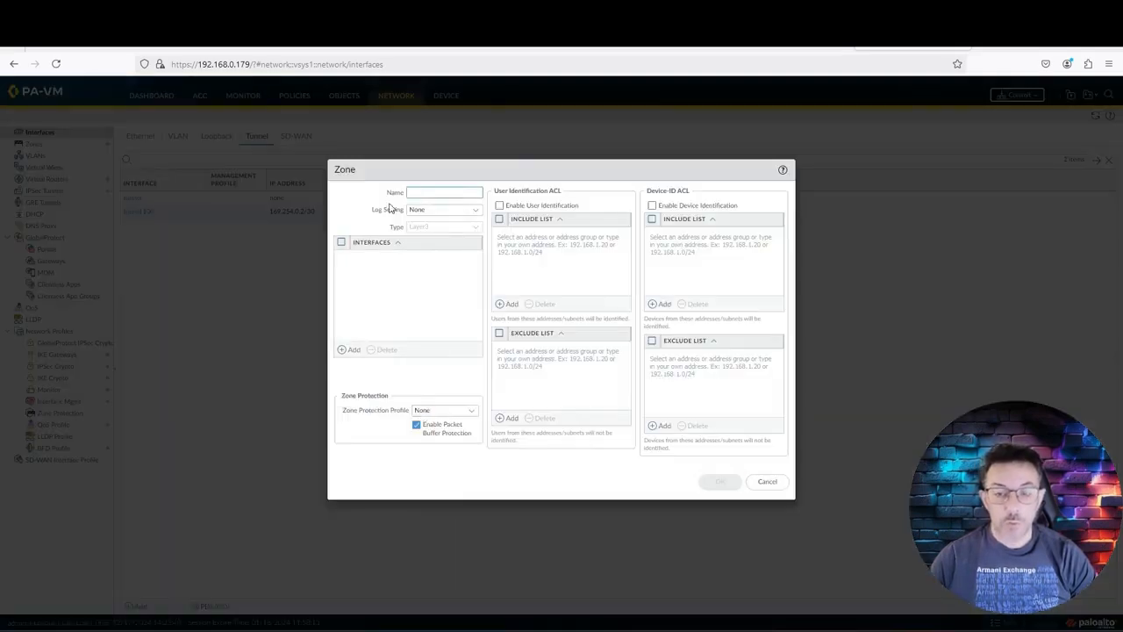
text(Glo)
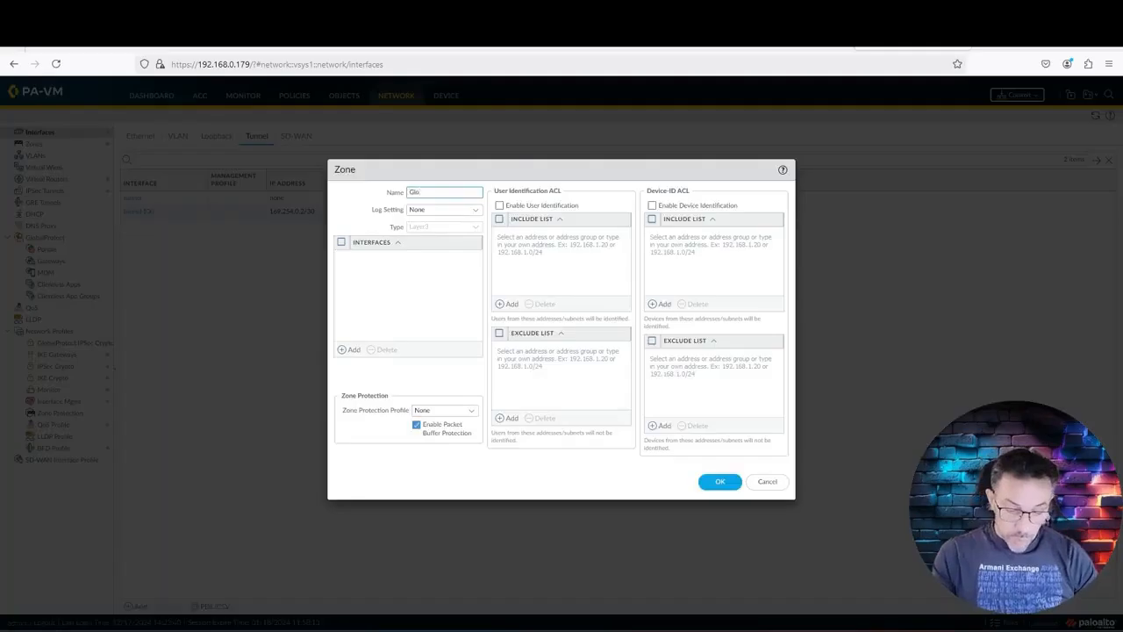
text(b)
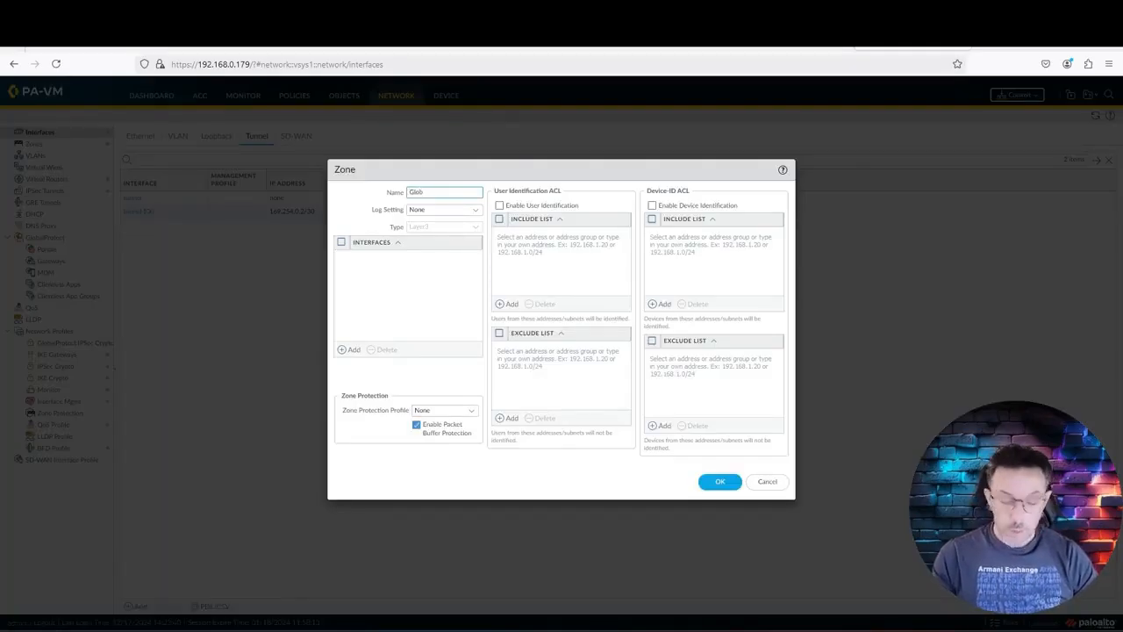
text(al Protect)
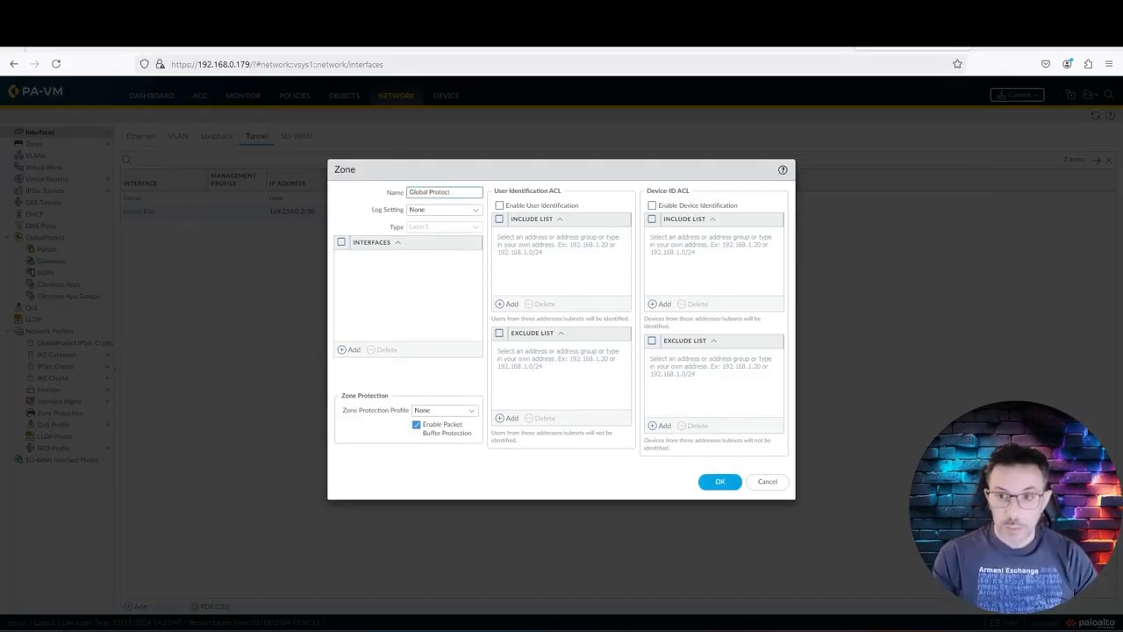
click(354, 349)
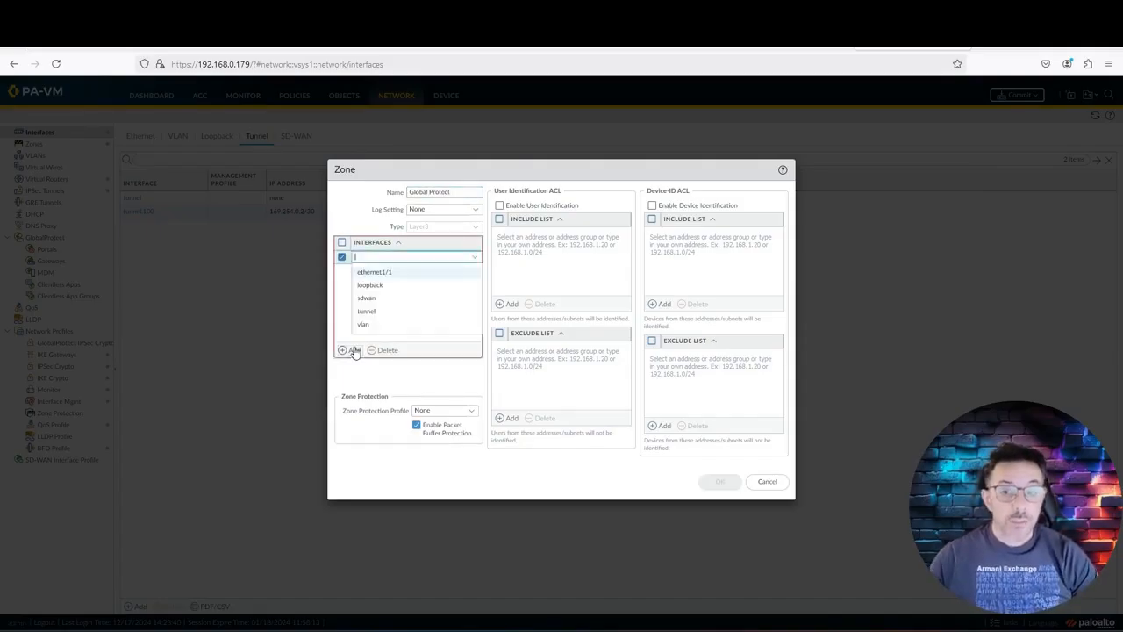
click(405, 312)
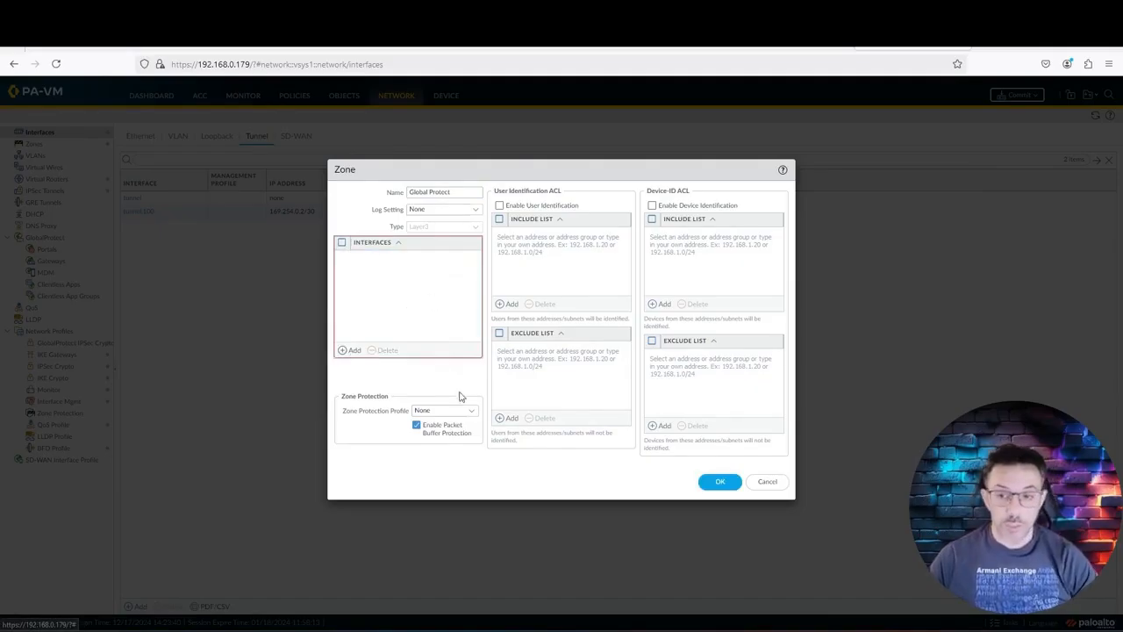
click(500, 206)
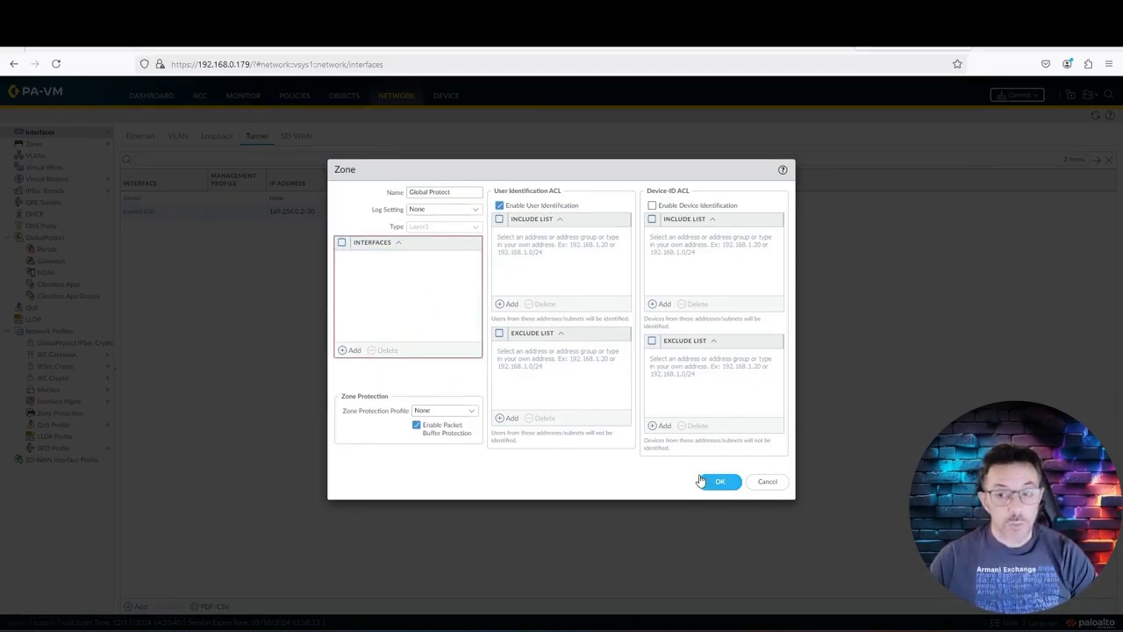
click(721, 481)
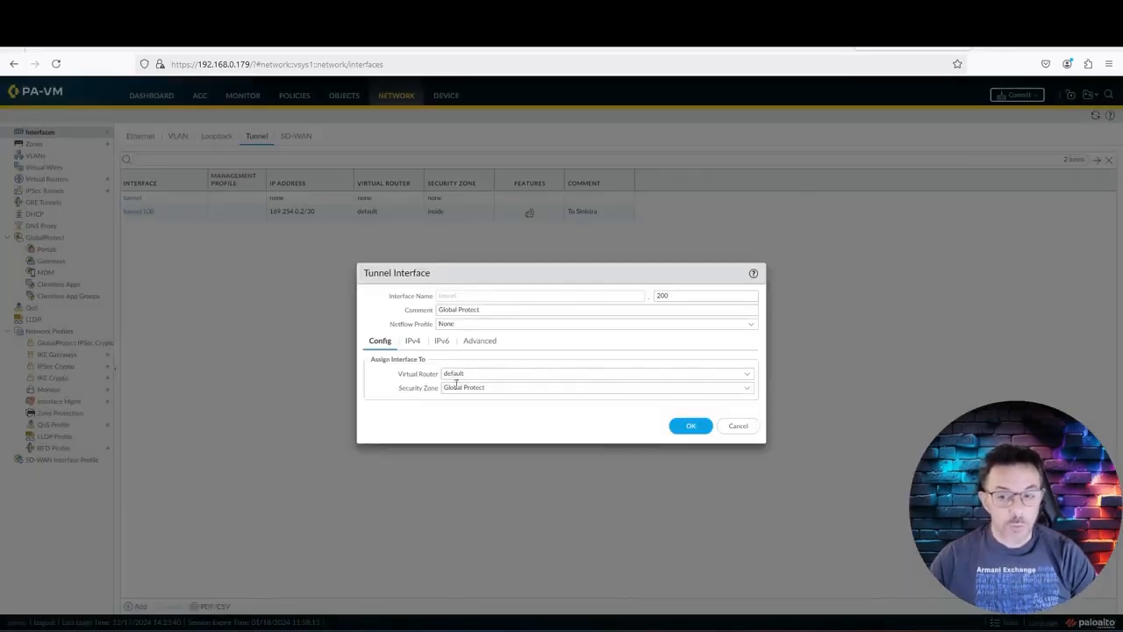
Step: Add IPv4 address 192.168.200.1/24 to tunnel.200 and save the interface
click(413, 340)
click(382, 438)
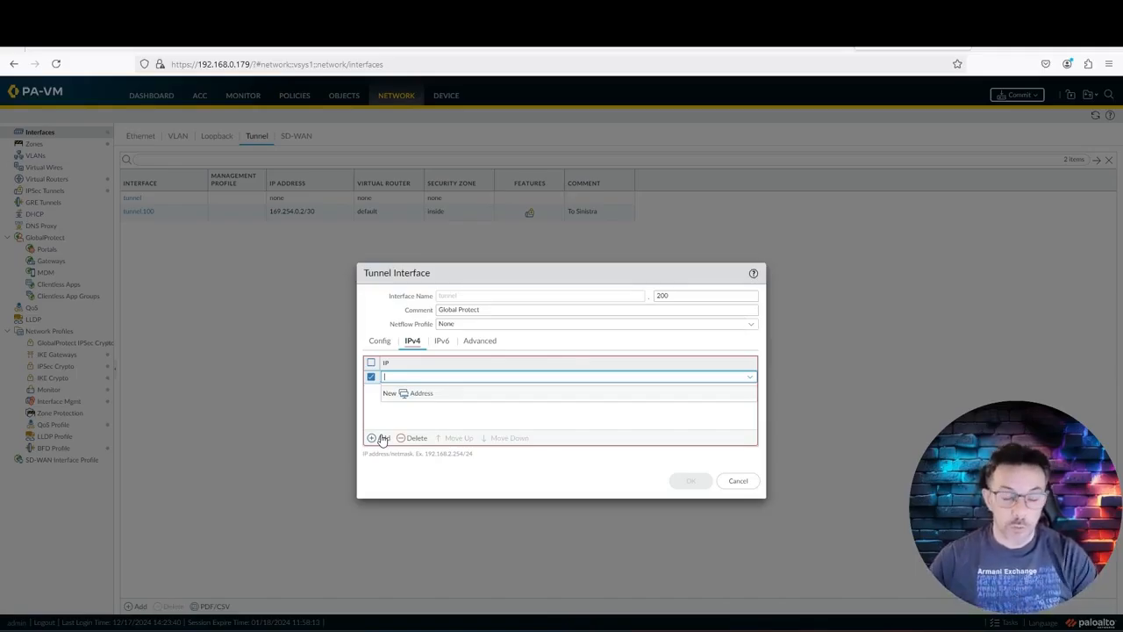
text(1)
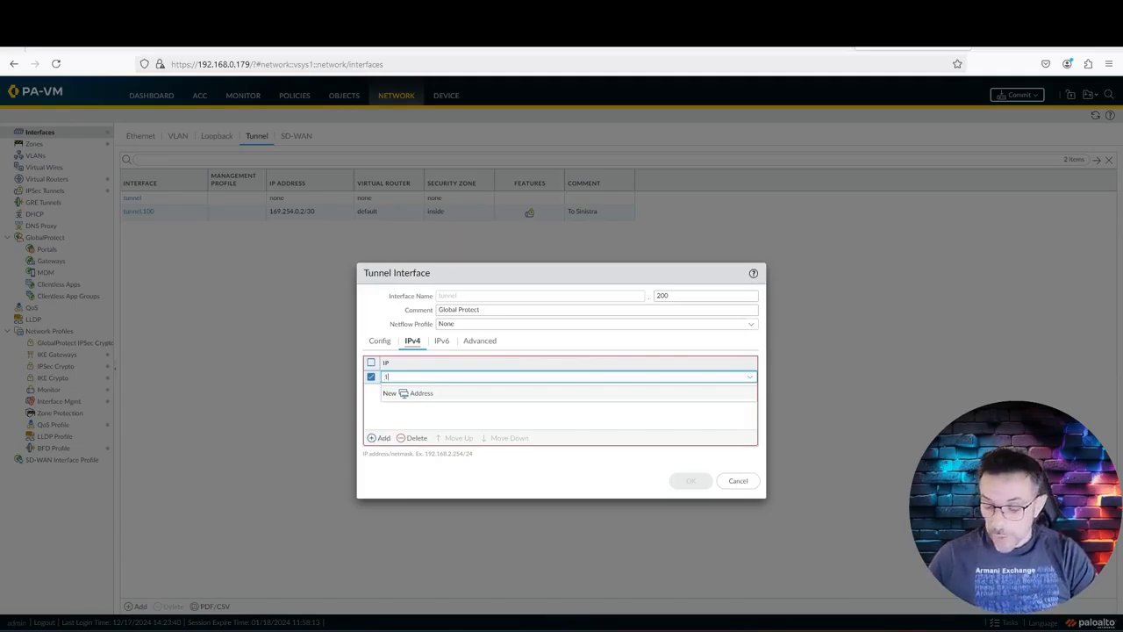
text(92.168.200.1/24)
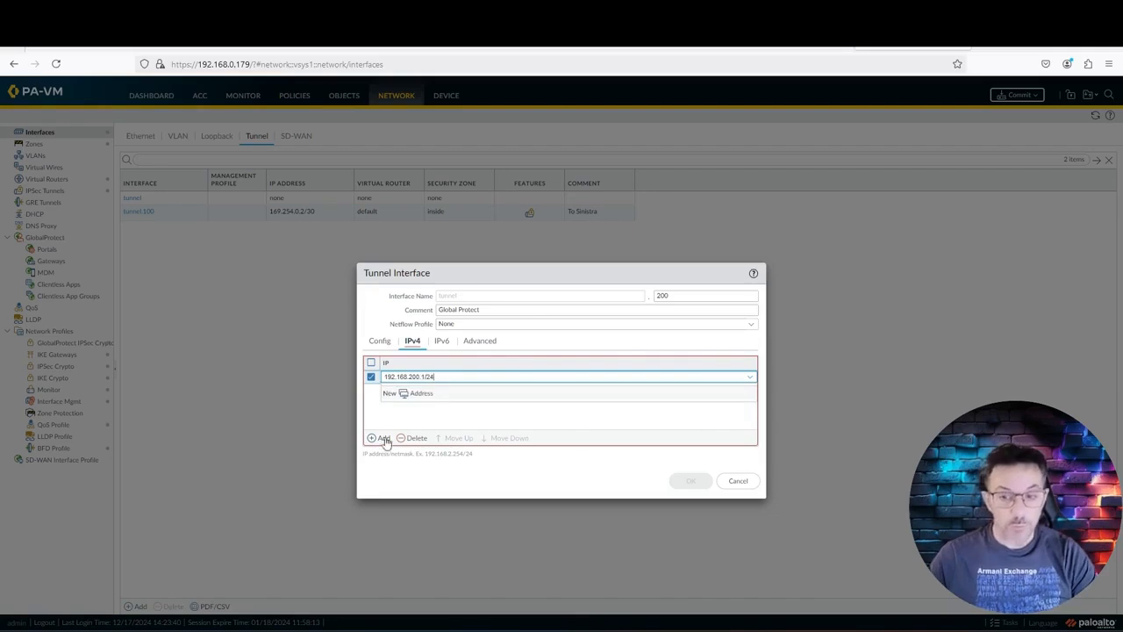
click(492, 422)
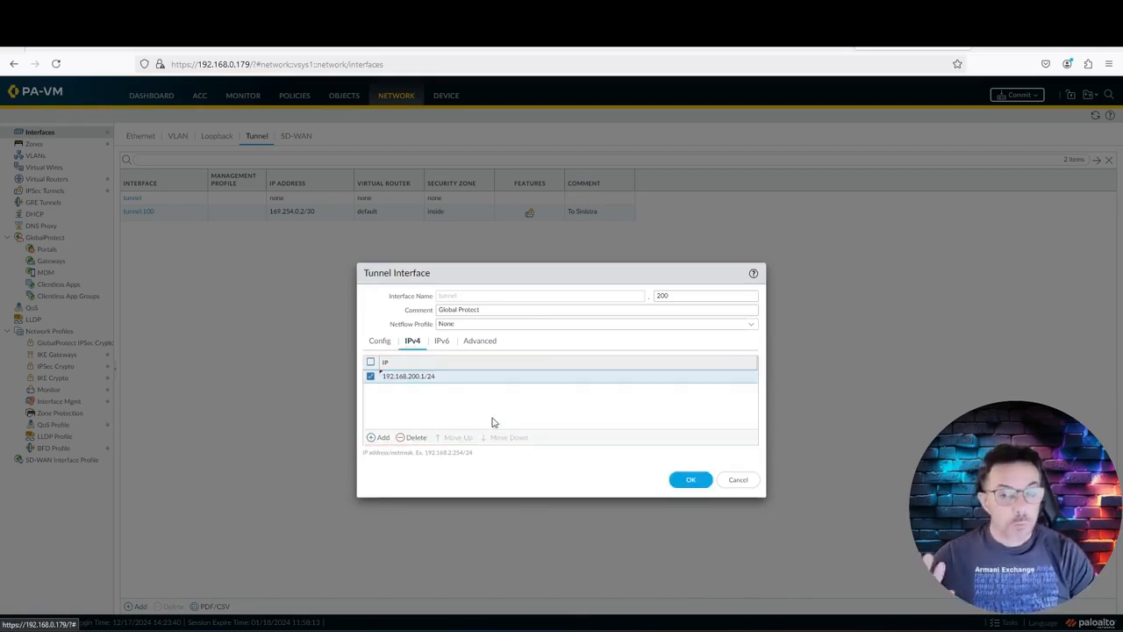
click(685, 482)
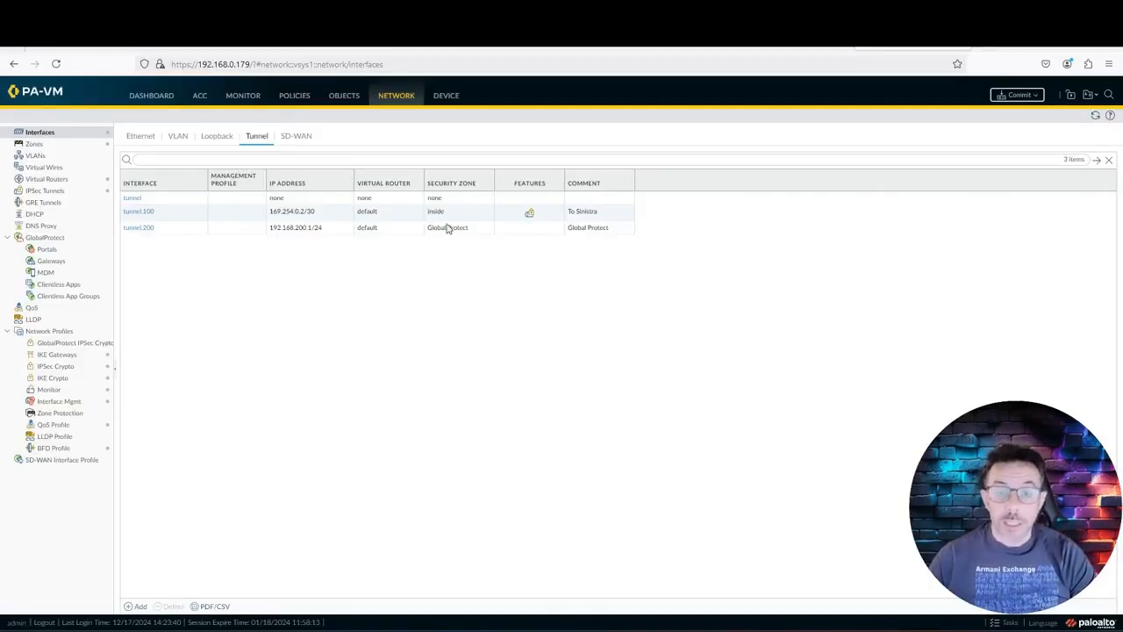
Step: Generate a new device certificate named Crazynet with common name 192.168.0.97
click(445, 98)
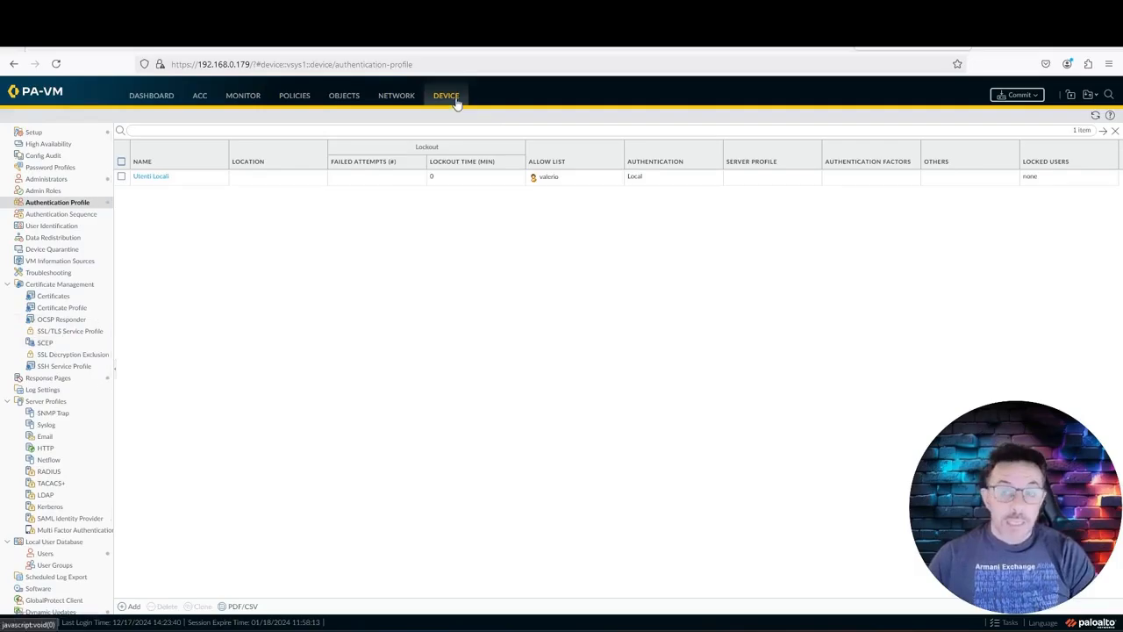
click(84, 297)
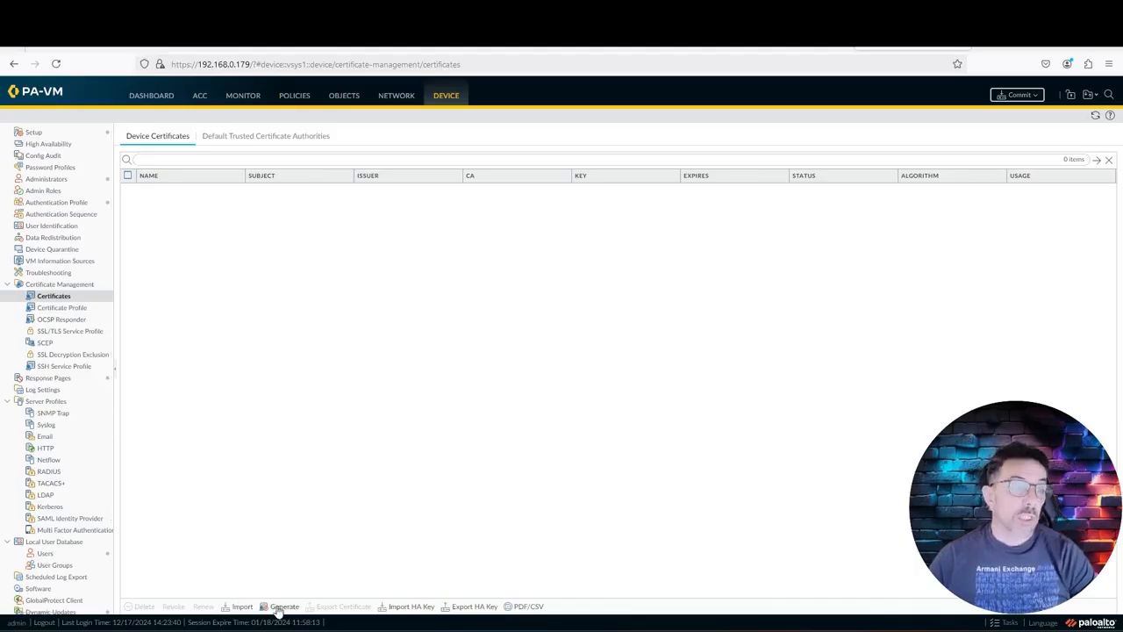
click(279, 607)
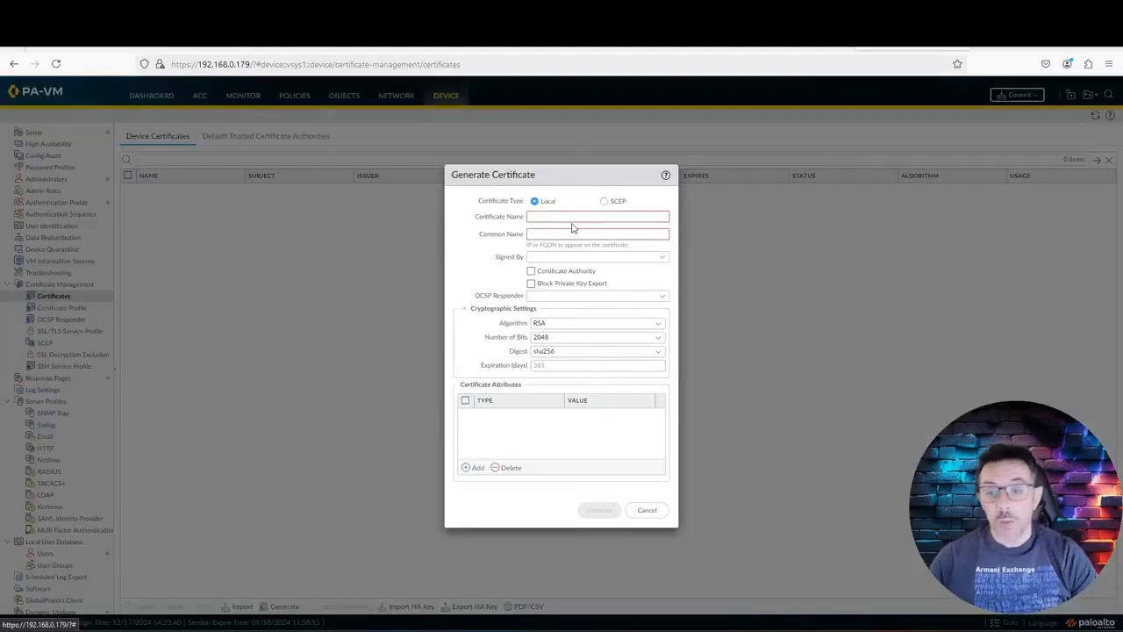
click(605, 217)
text(Crazyme)
key(Tab)
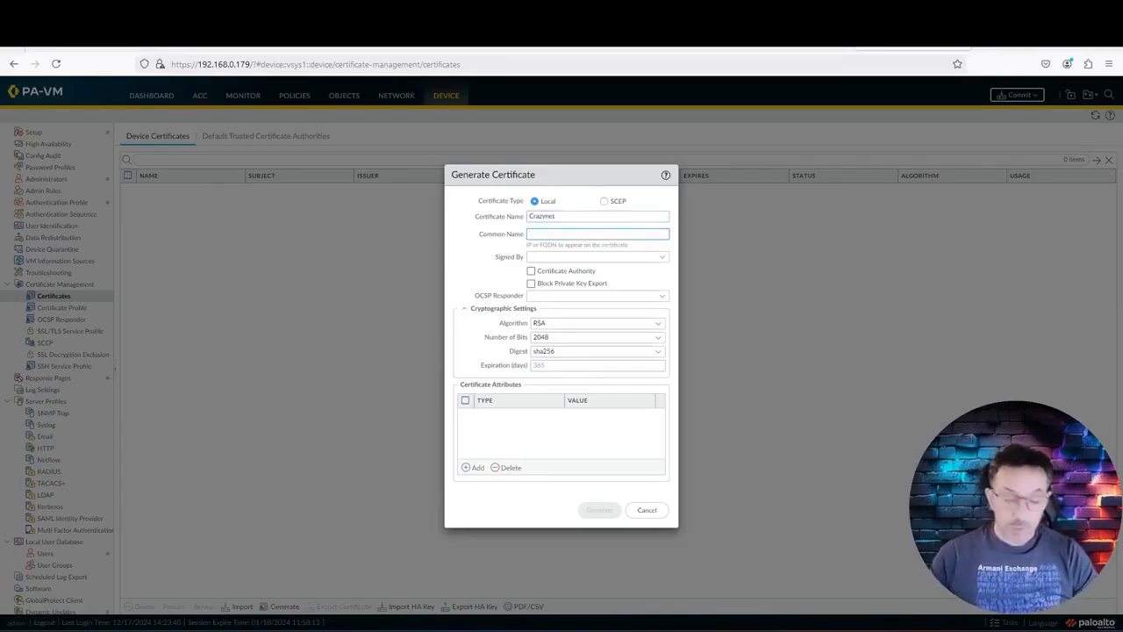
text(PA)
key(BackSpace)
key(BackSpace)
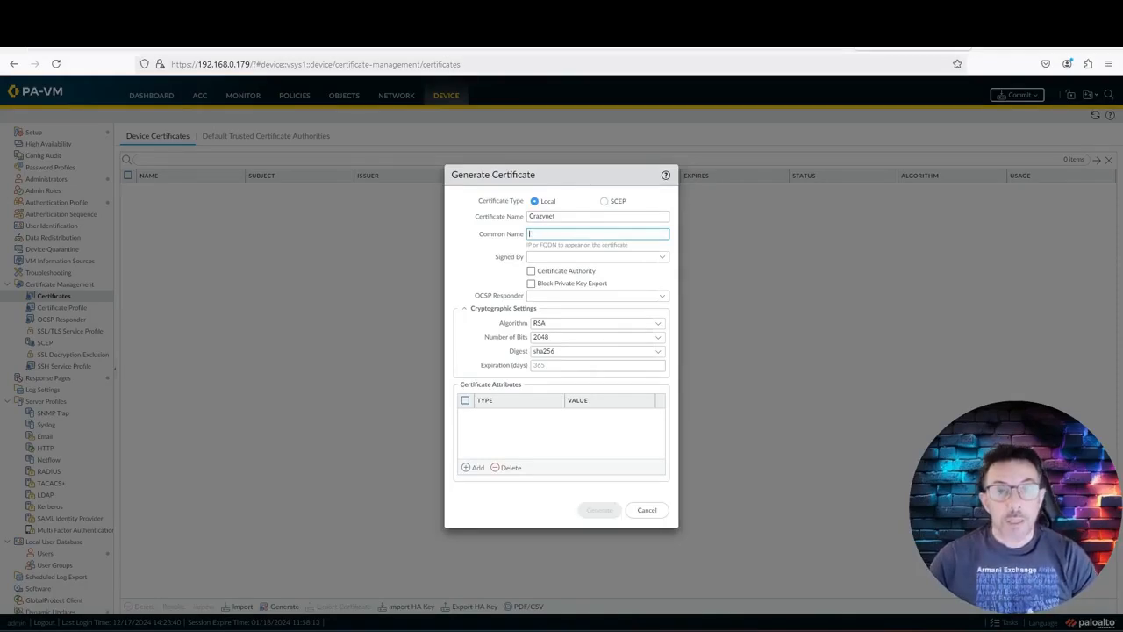
text(192.168)
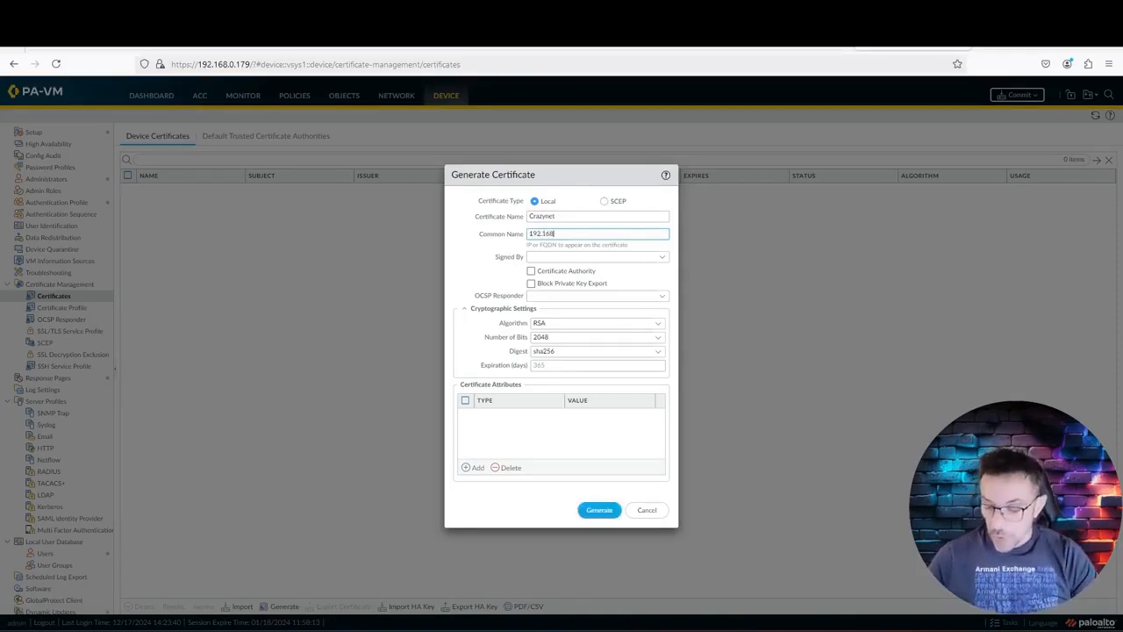
text(.0.97)
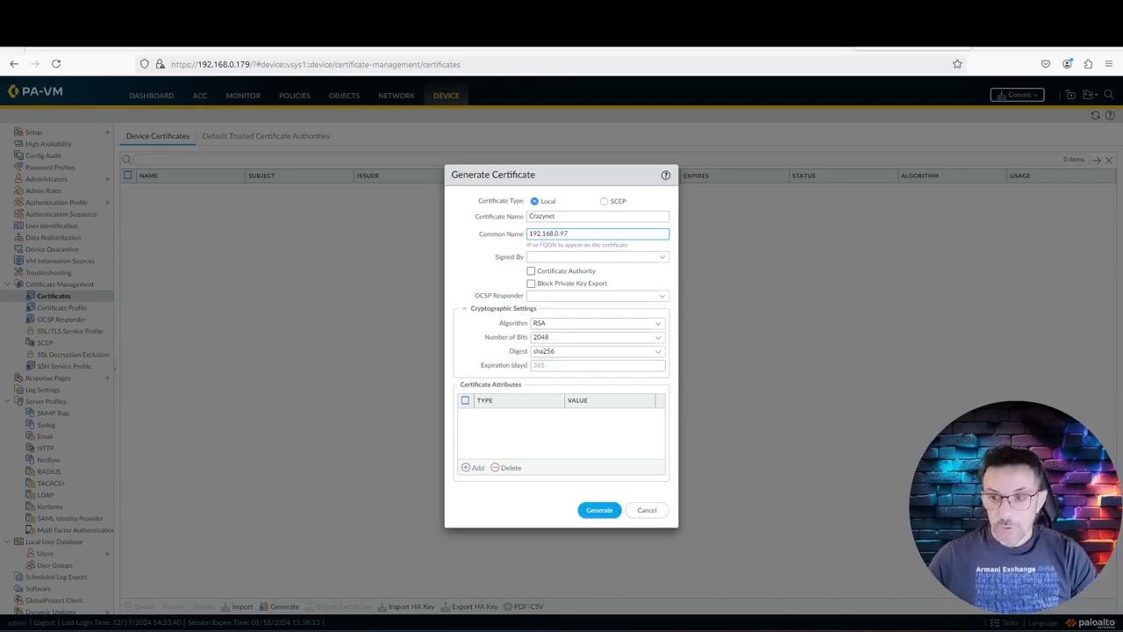
click(795, 39)
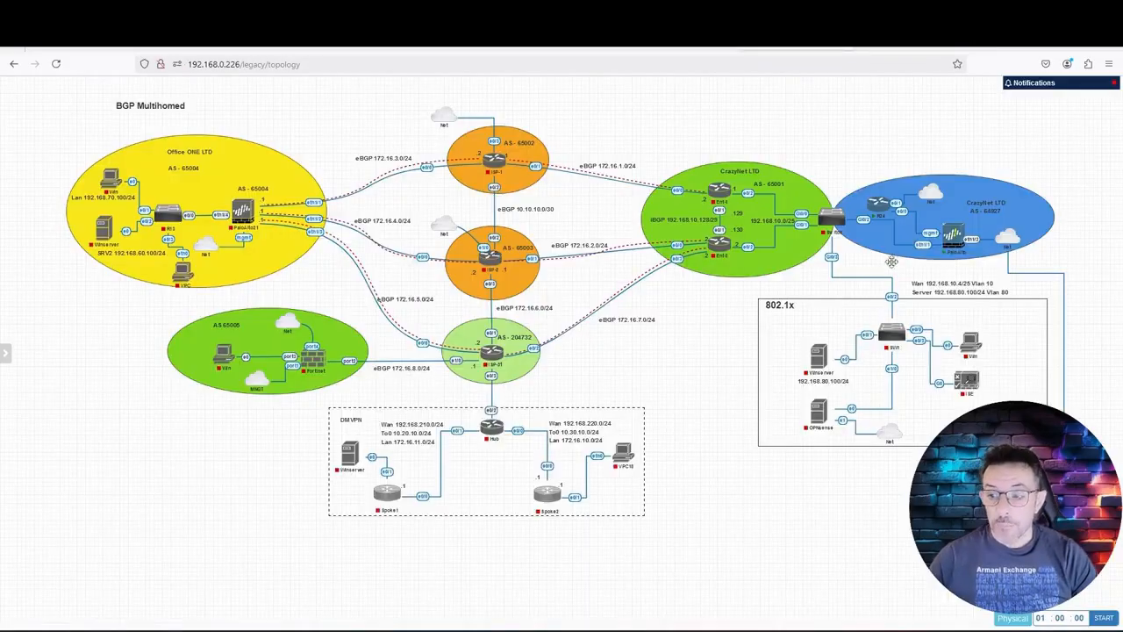
click(890, 44)
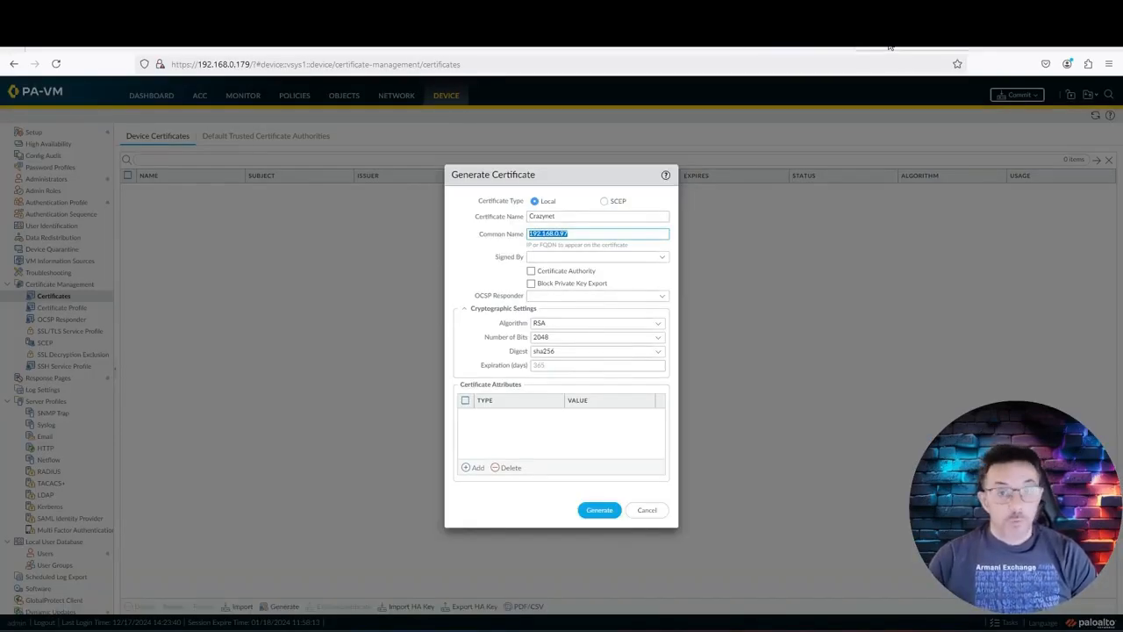
Step: Make the Crazynet certificate a certificate authority with Country attribute MT
key(Tab)
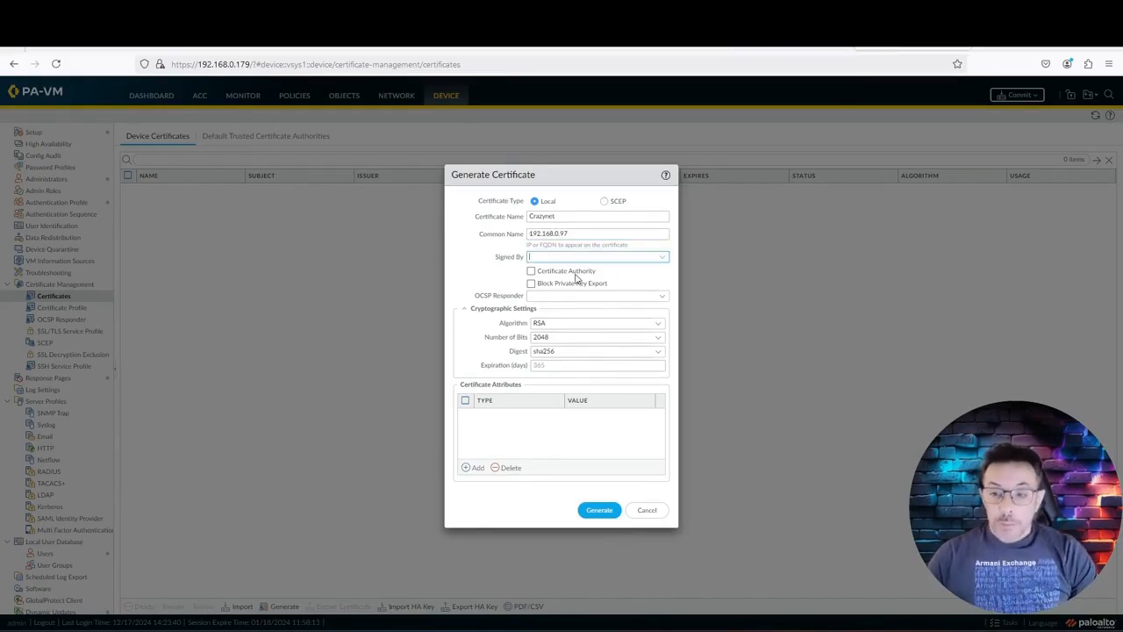
click(531, 271)
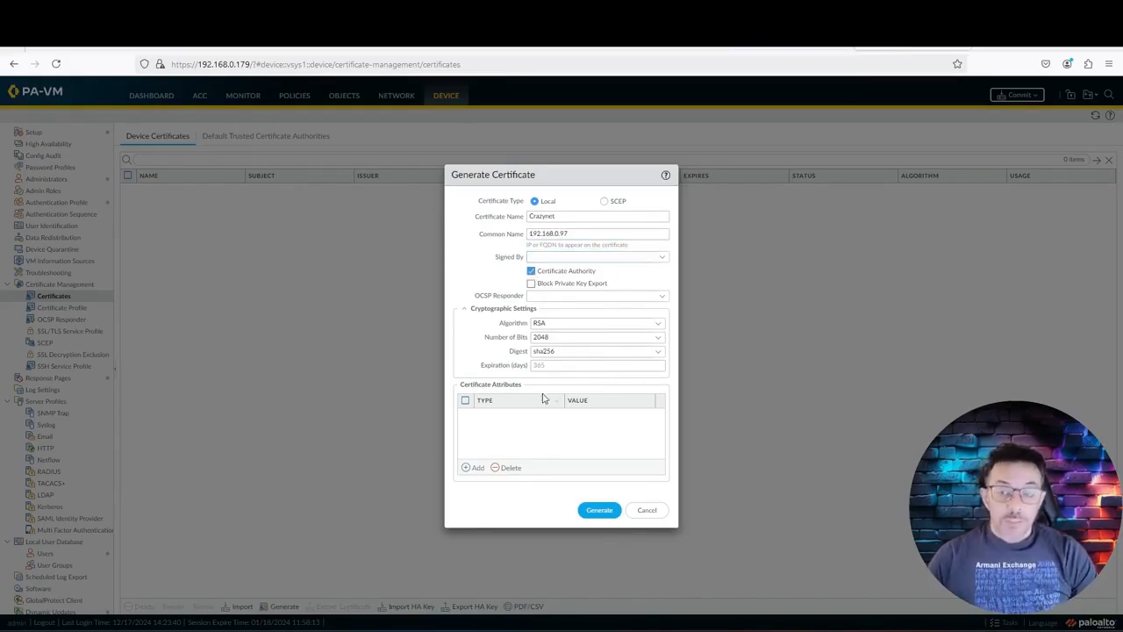
click(475, 472)
click(521, 431)
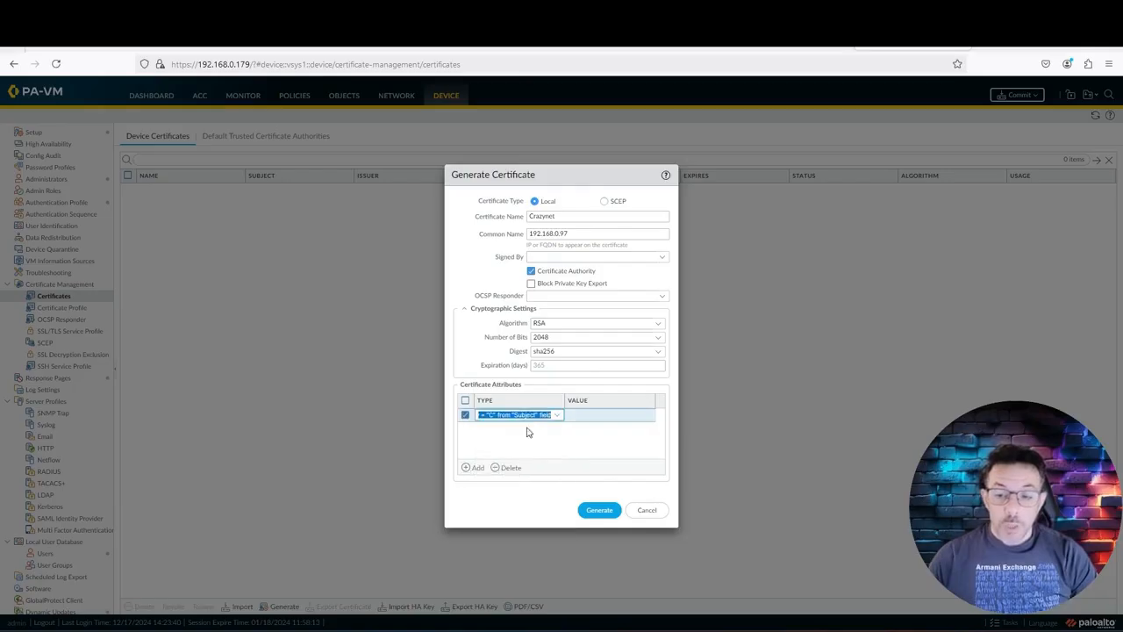
click(592, 419)
text(malta)
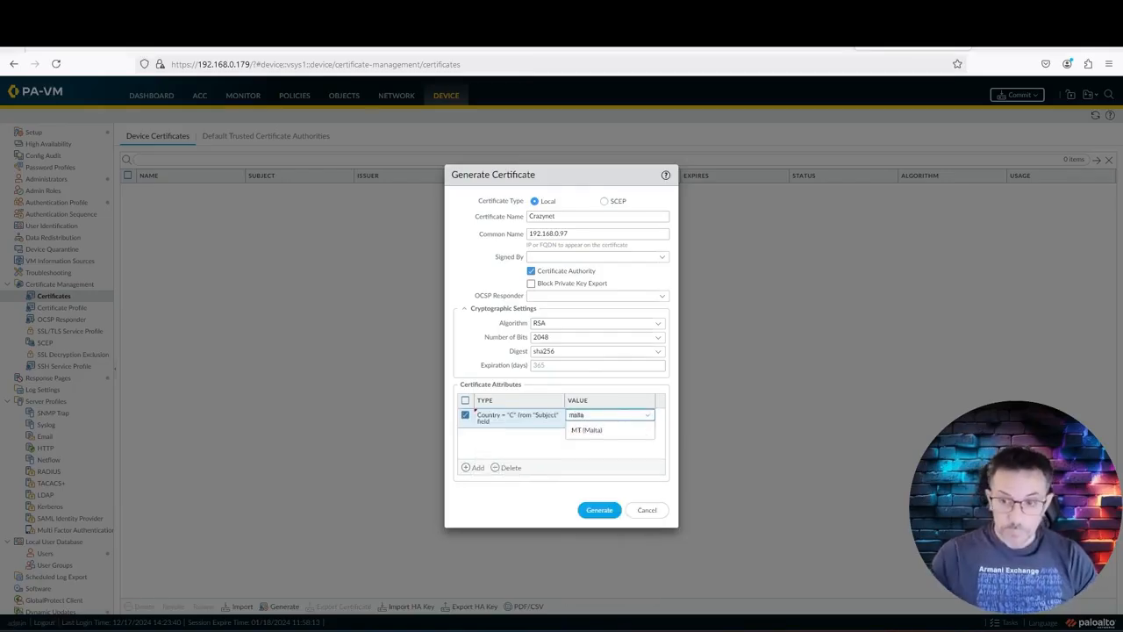
click(622, 432)
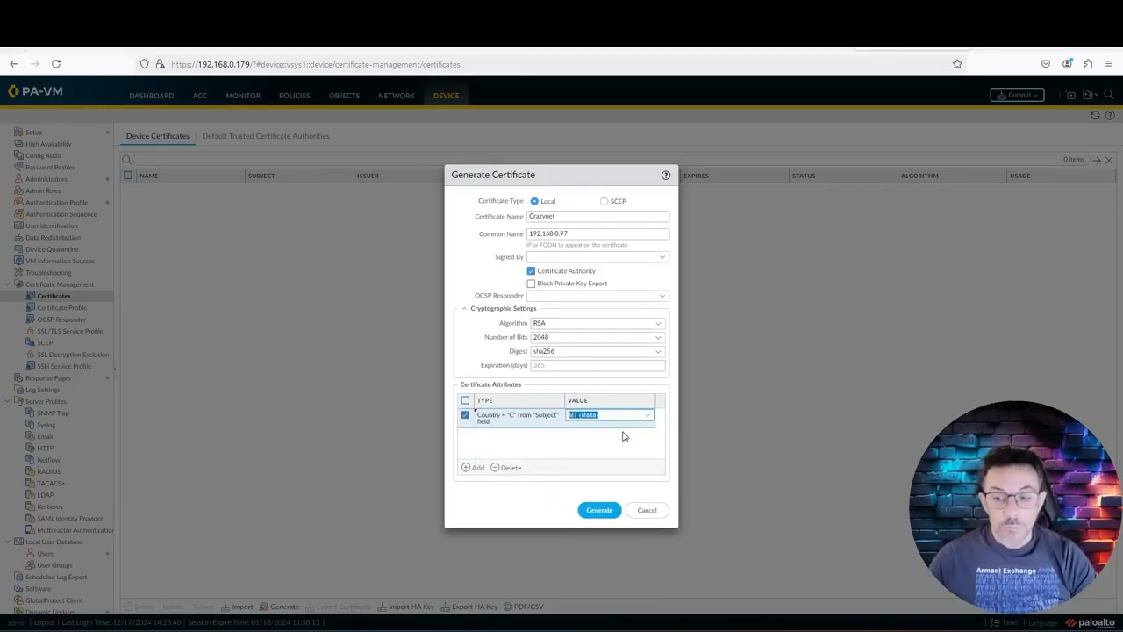
Step: Add Locality attribute Crazynet, then cancel without generating the certificate
click(474, 470)
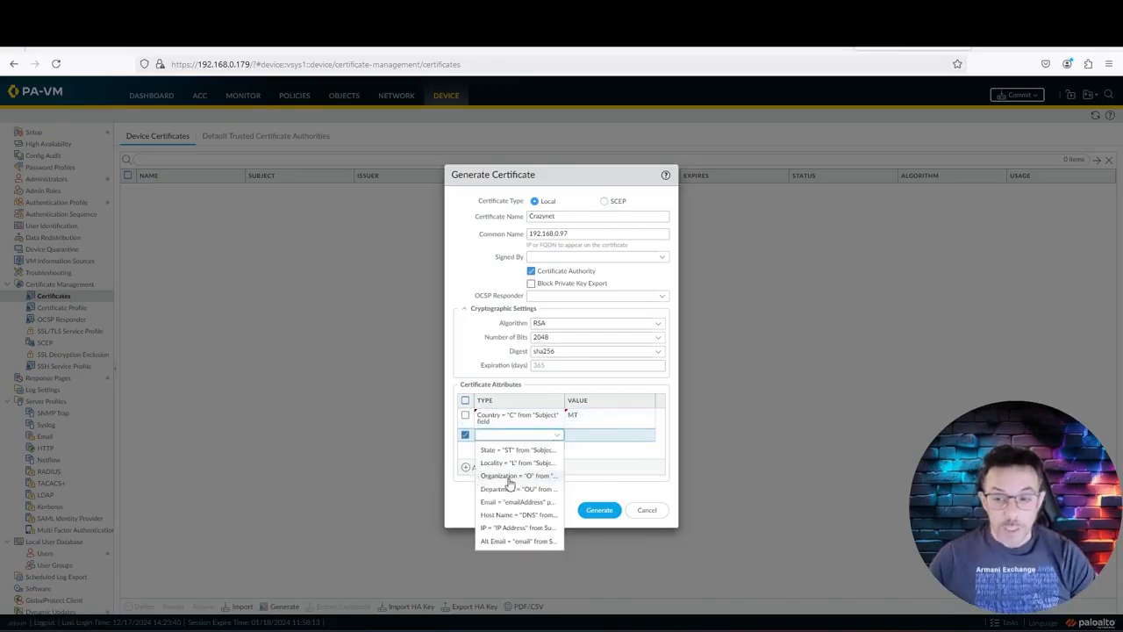
click(517, 466)
click(589, 448)
text(Crazynet)
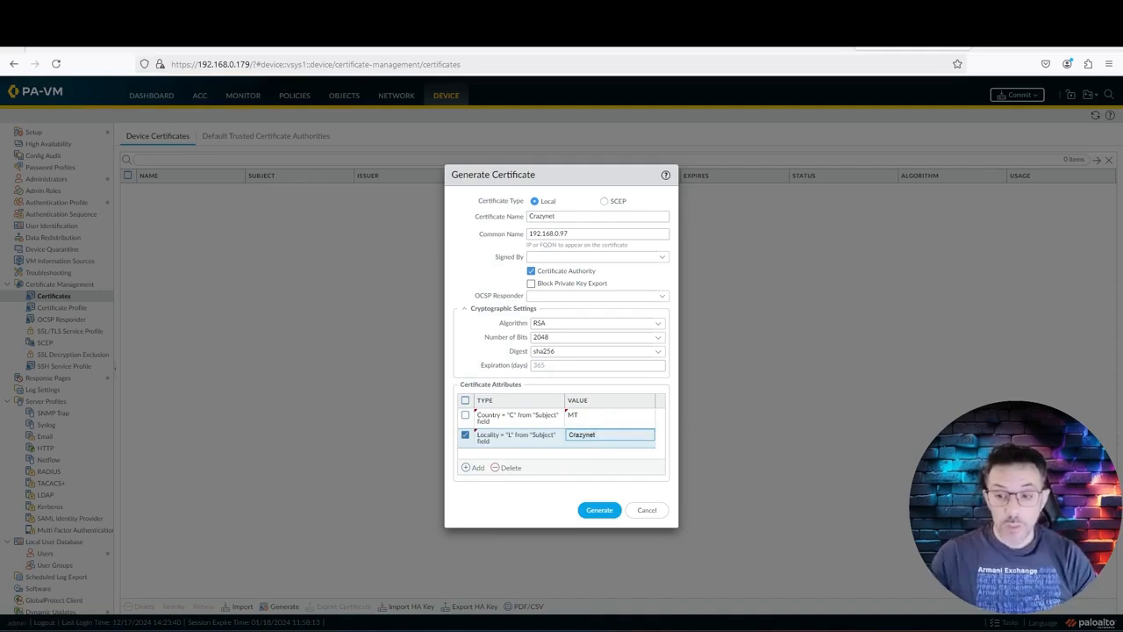
click(539, 515)
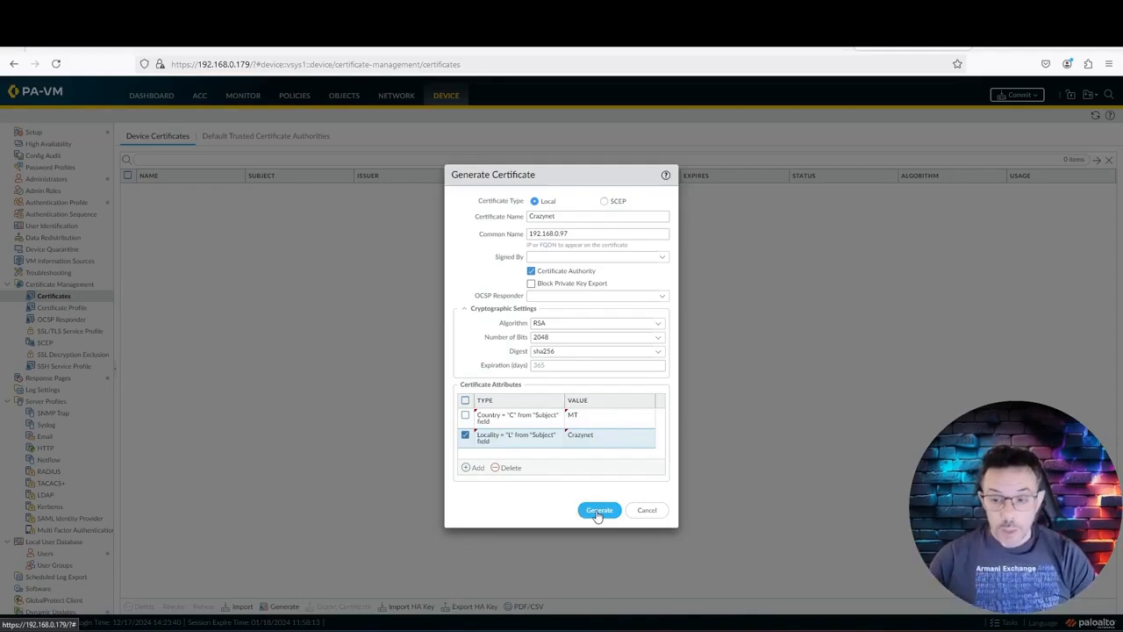
click(644, 514)
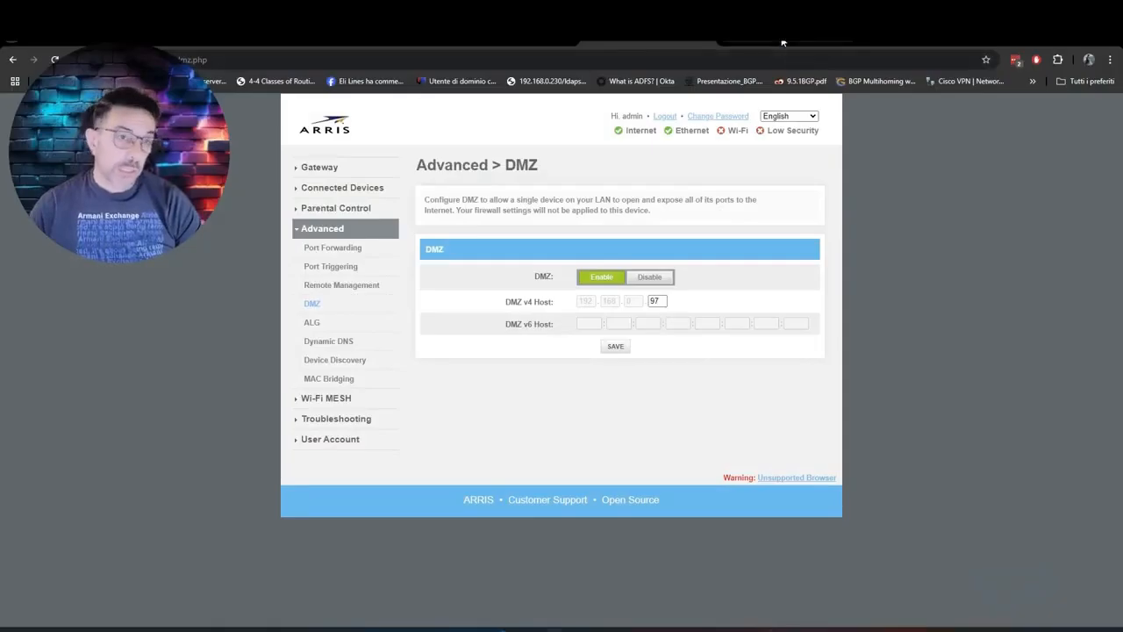
Step: Switch from the ARRIS DMZ page to the ZeroSSL certificates page
click(783, 43)
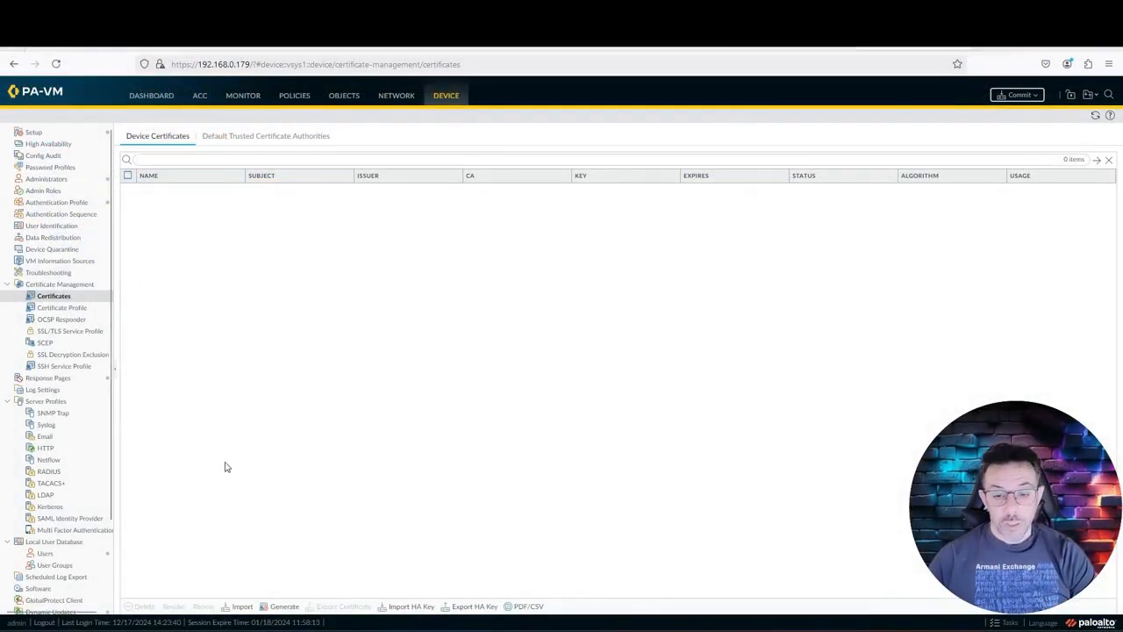
Step: Import ca_bundle.crt as the certificate CrazyNet and select it in the certificate list
click(247, 607)
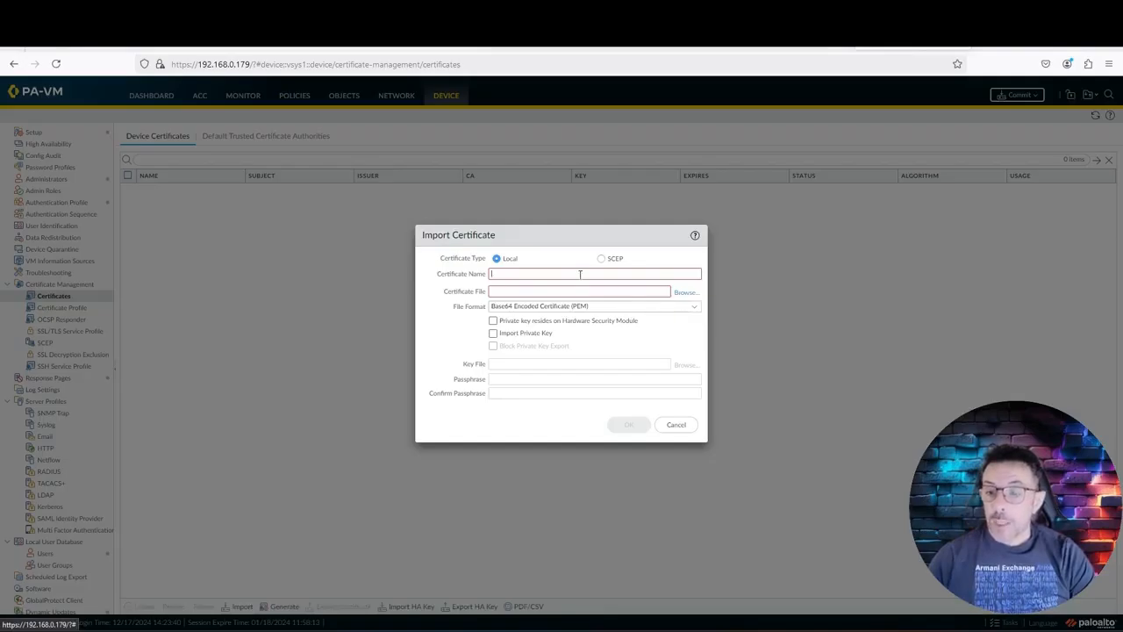
click(580, 274)
text(Cra)
key(BackSpace)
key(BackSpace)
key(BackSpace)
text(CrazyNet)
click(682, 298)
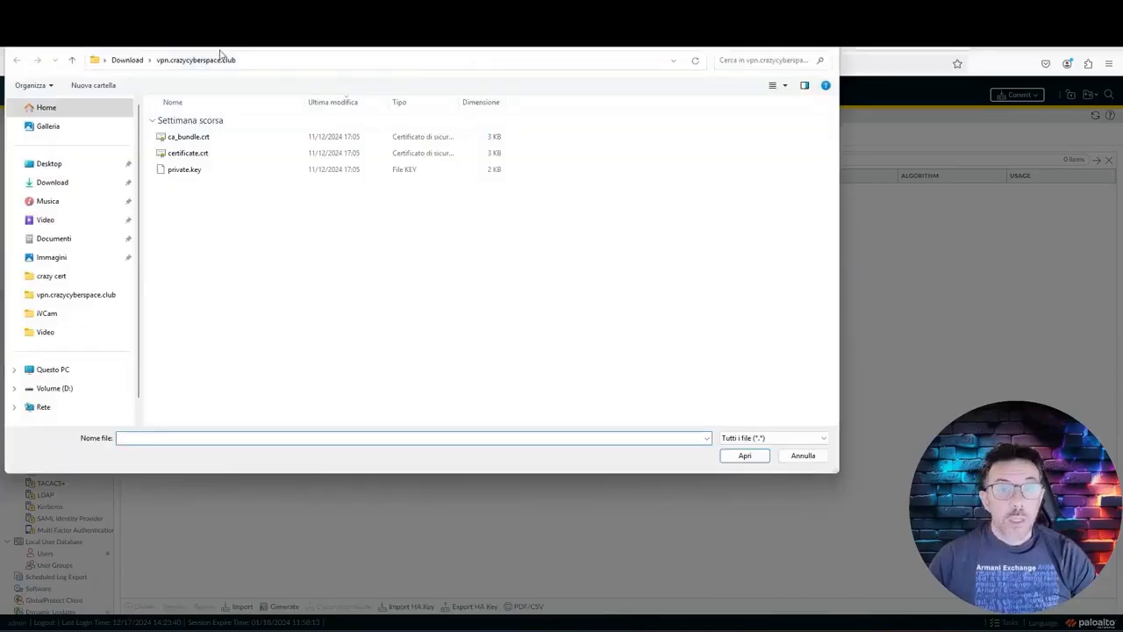
drag(220, 54, 298, 94)
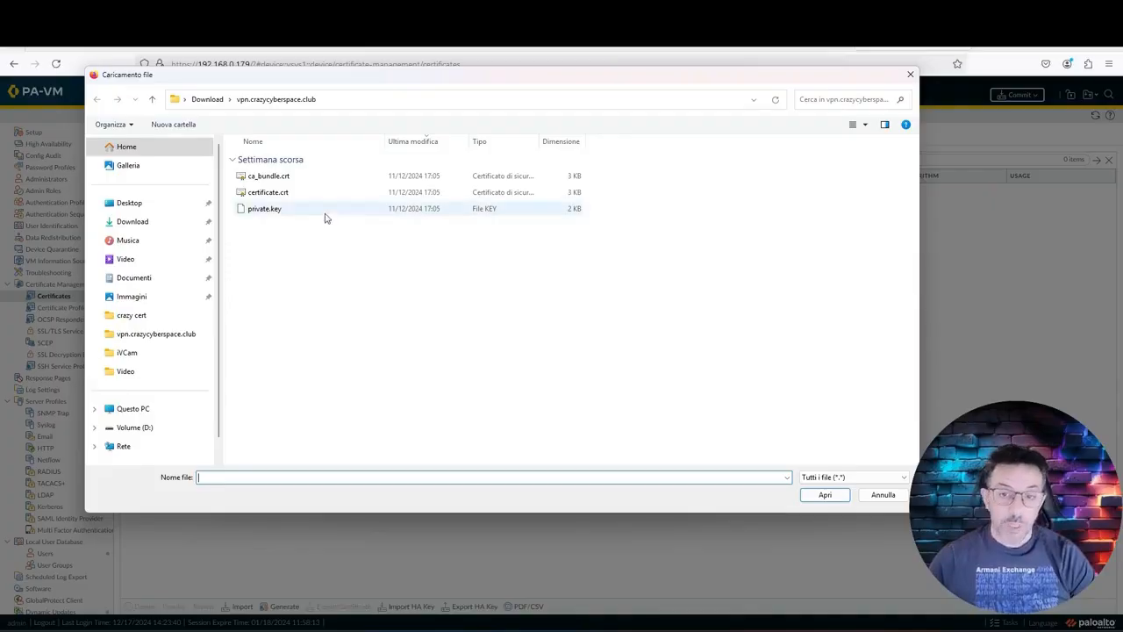
click(284, 179)
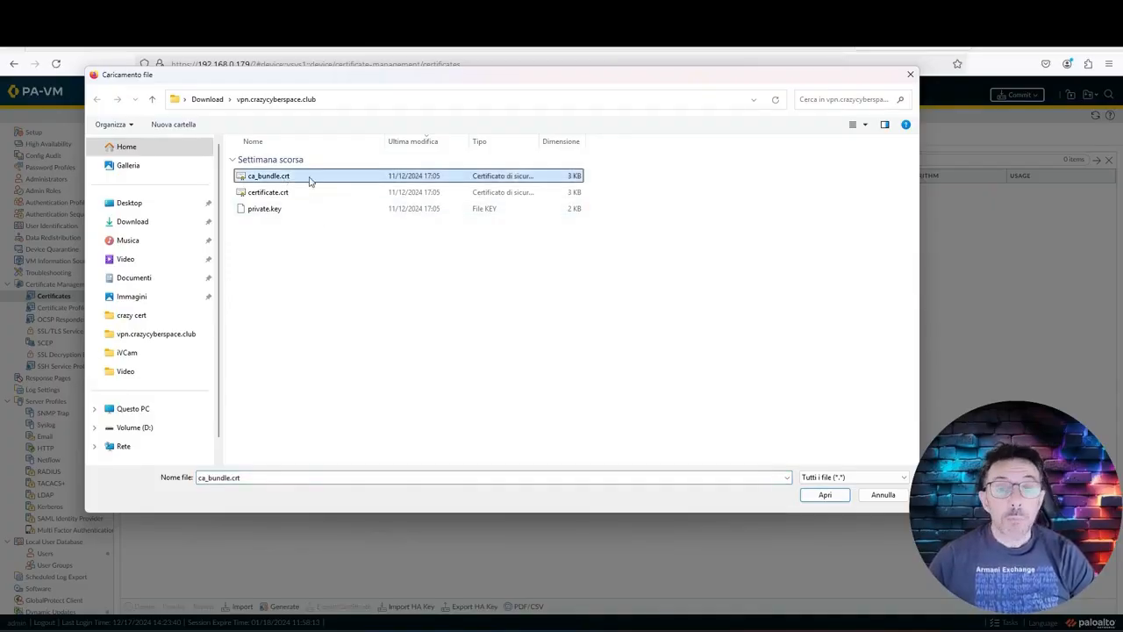
double_click(309, 180)
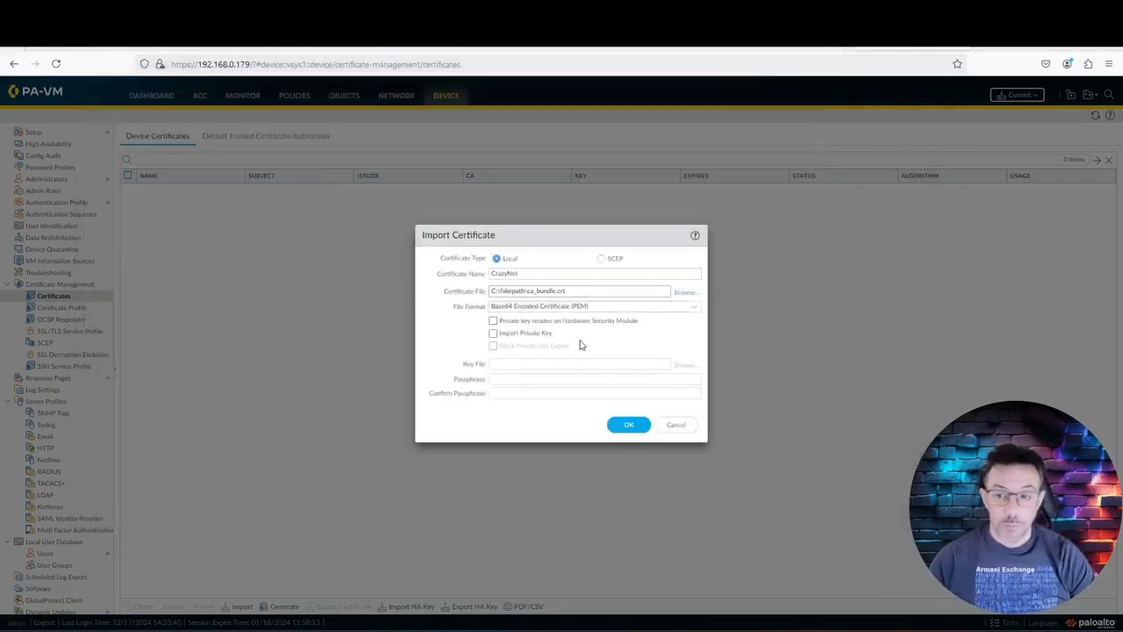
click(635, 426)
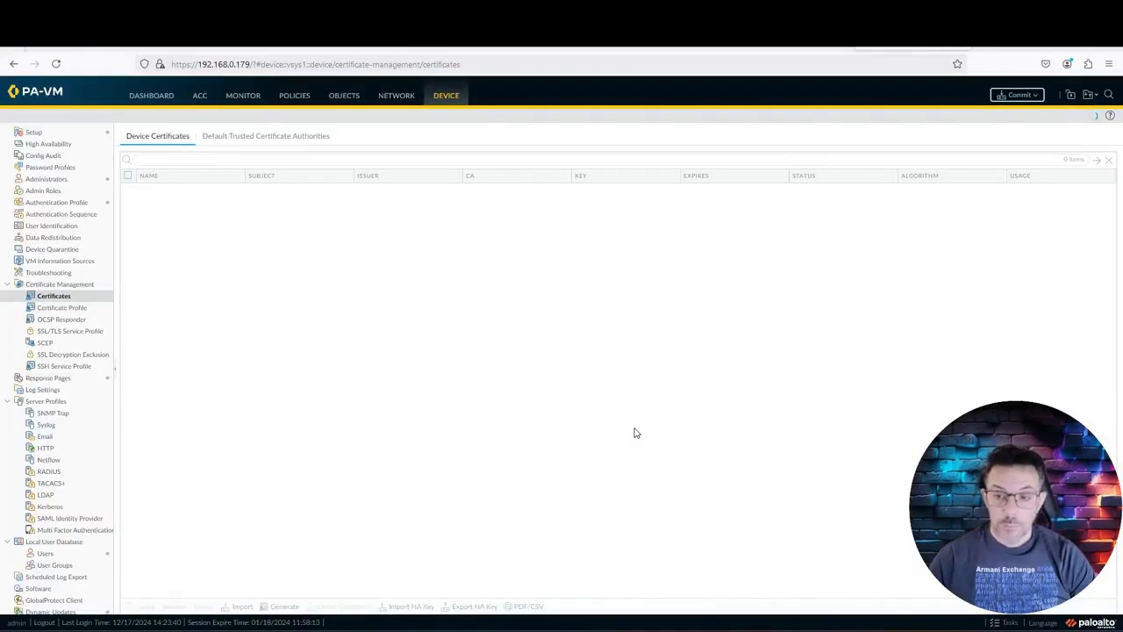
click(160, 195)
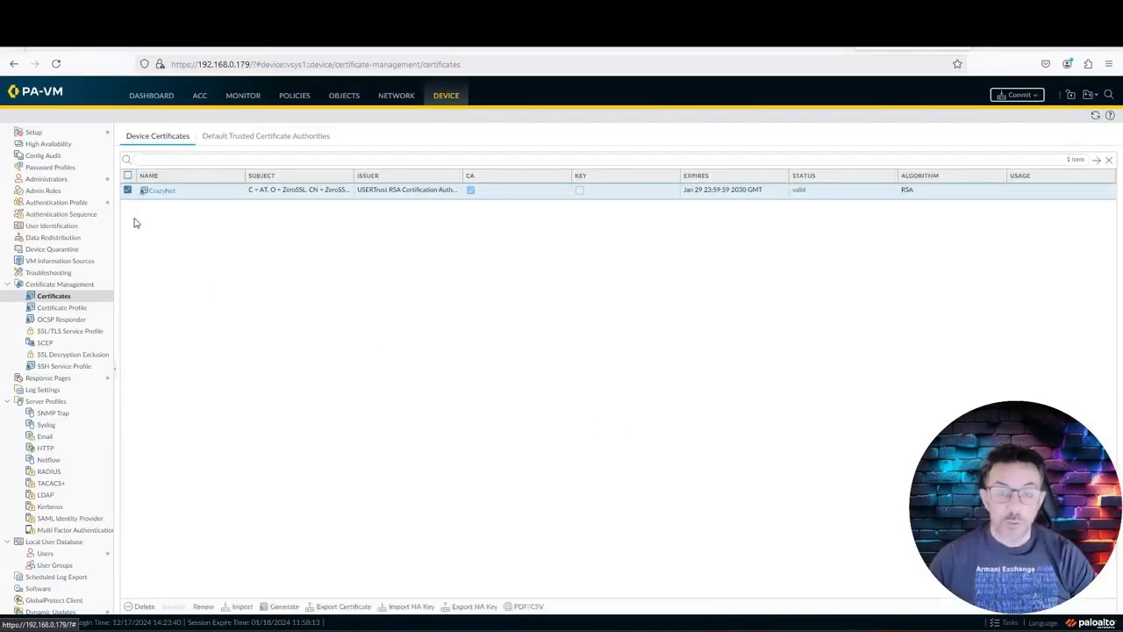
Step: Import certificate.crt as CrazyNet_CA with private.key and its passphrase
click(242, 607)
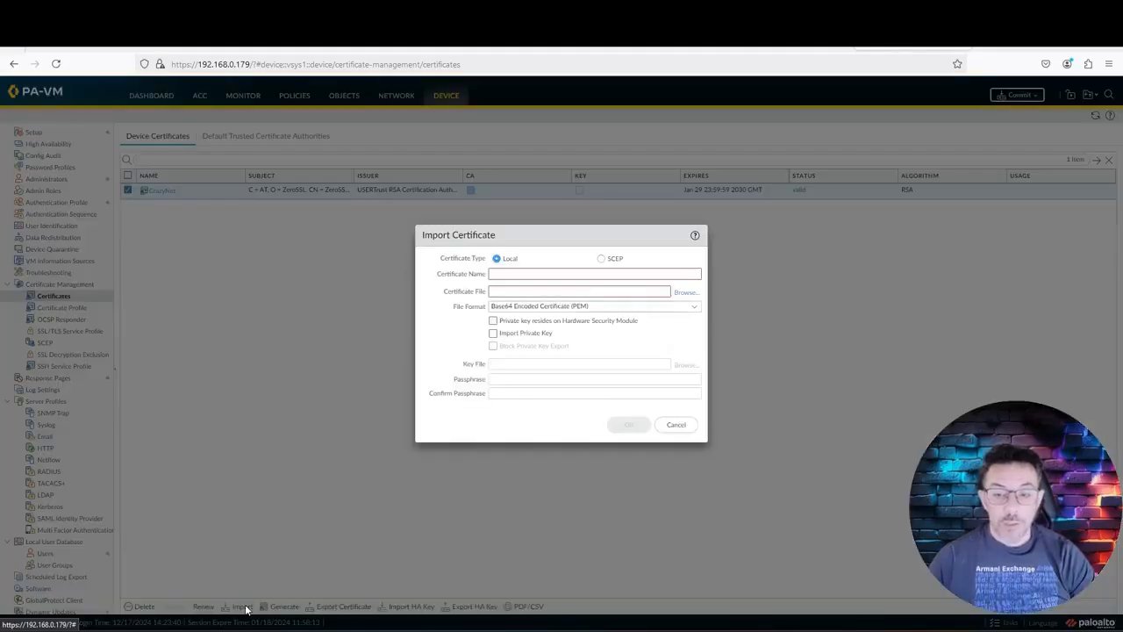
click(688, 292)
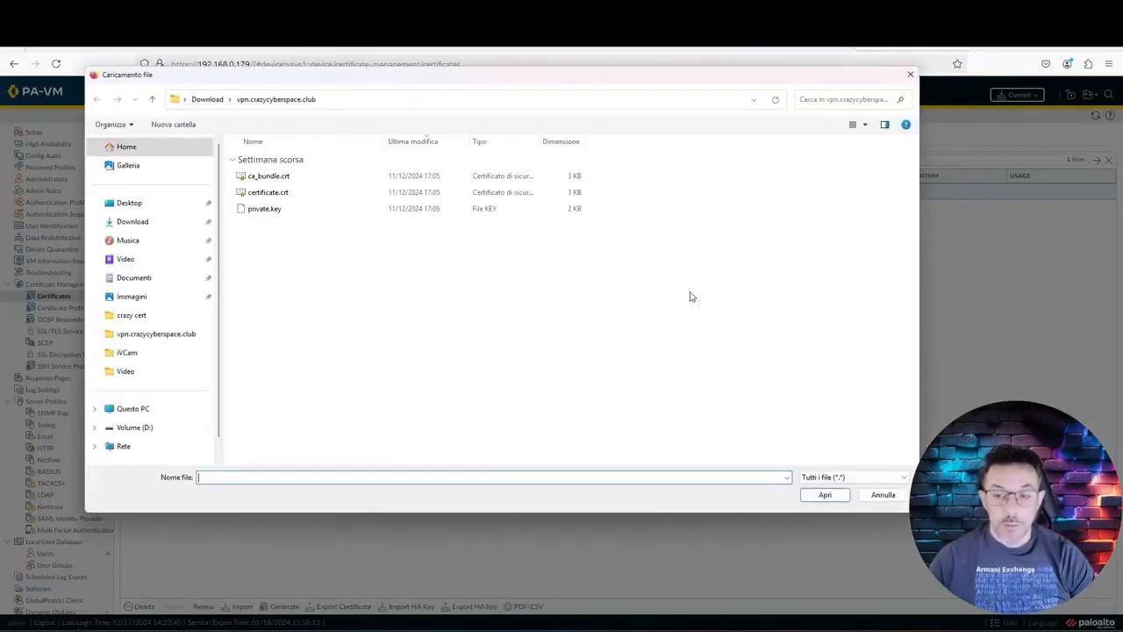
click(290, 193)
double_click(290, 193)
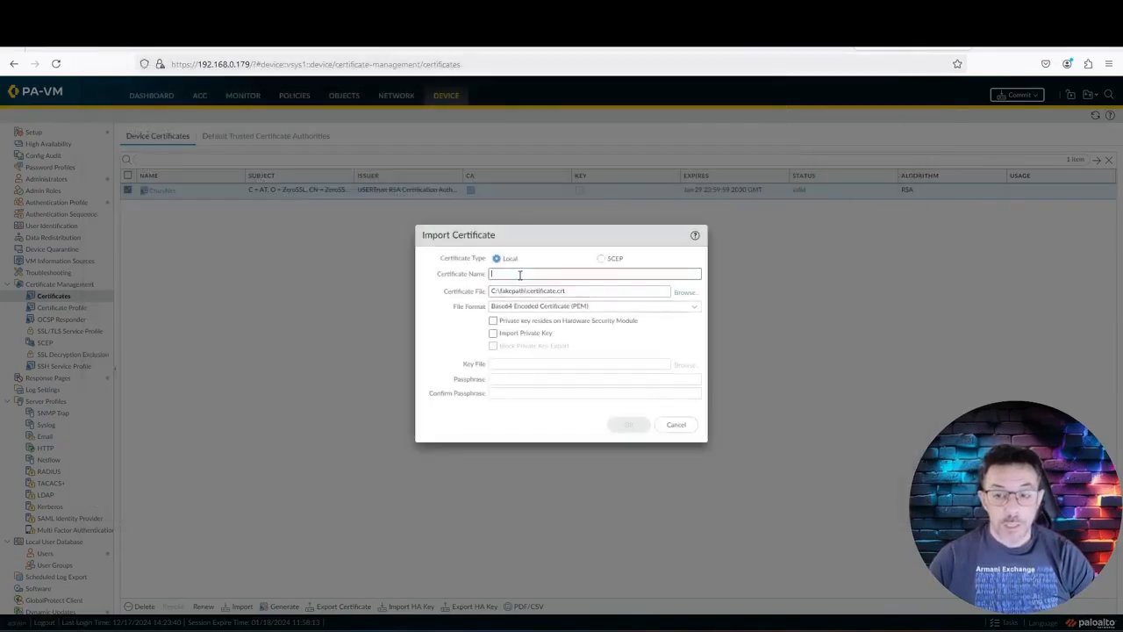
text(Crazy)
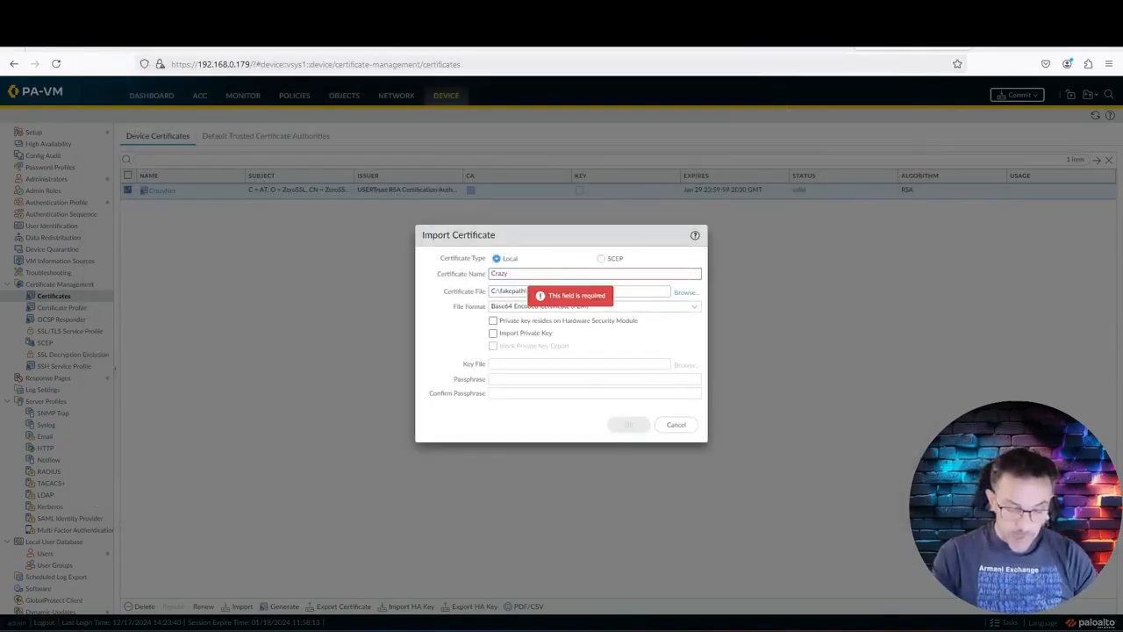
text(Net_CA)
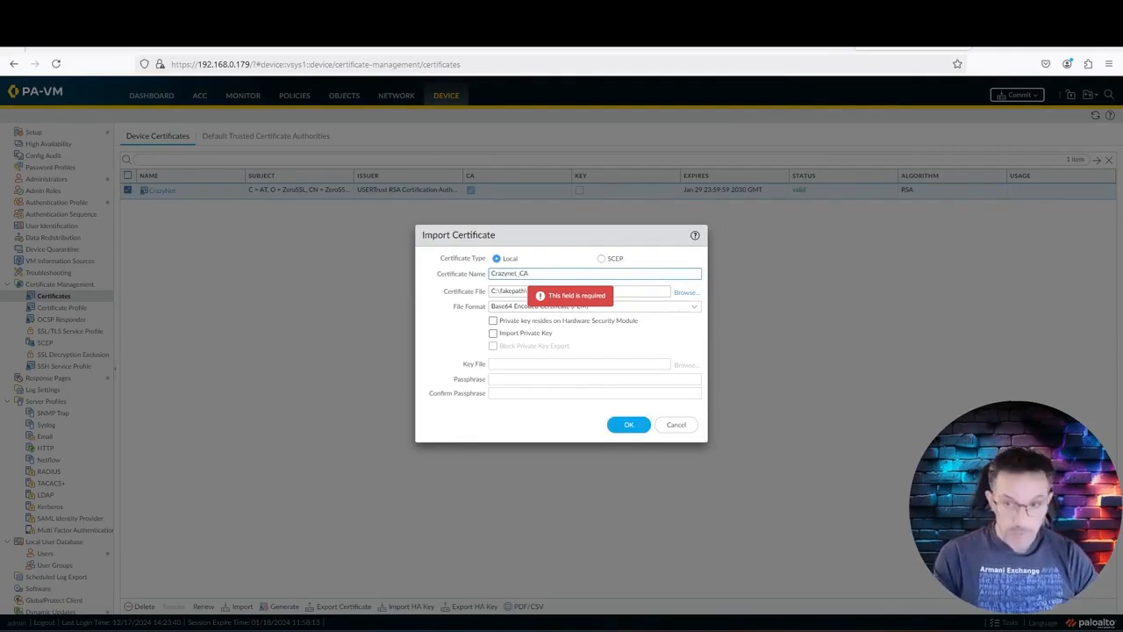
click(493, 334)
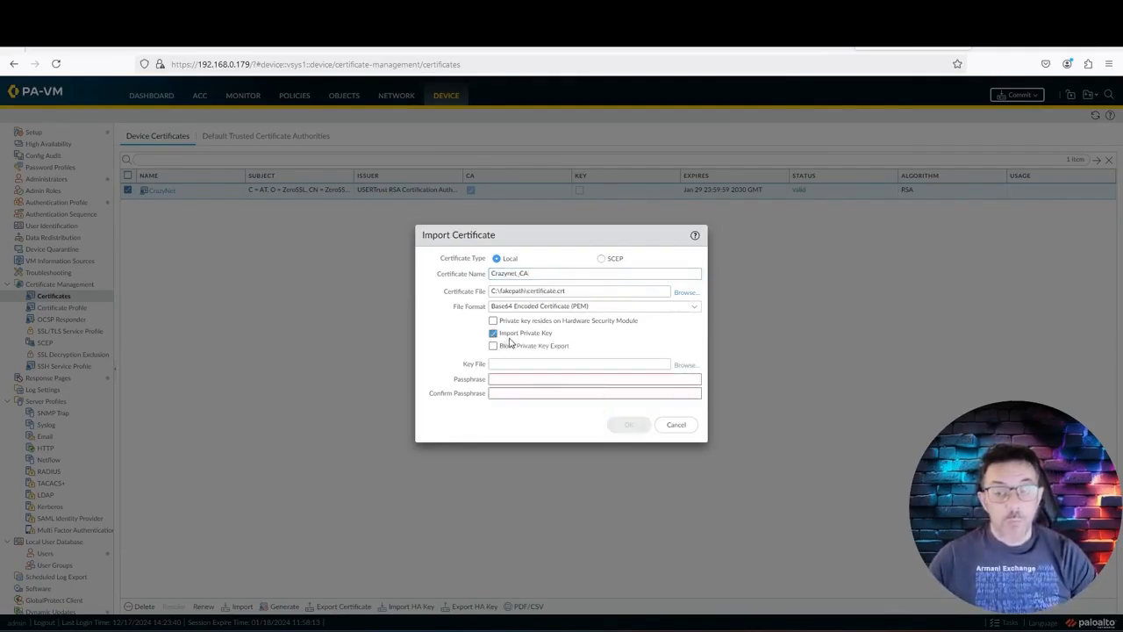
click(685, 365)
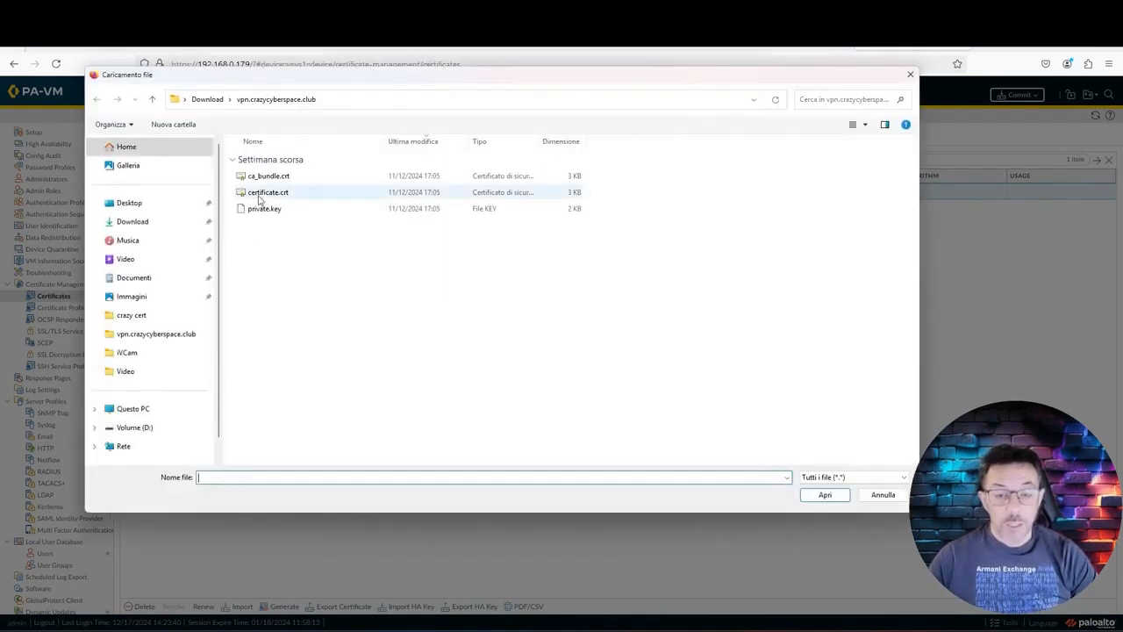
double_click(264, 211)
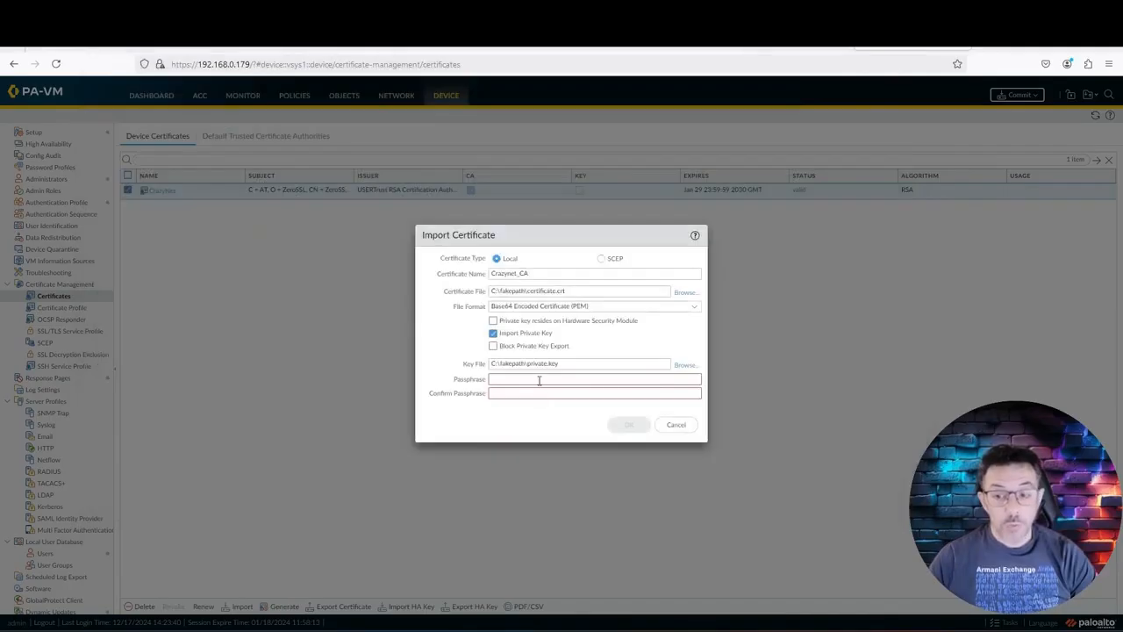
click(539, 380)
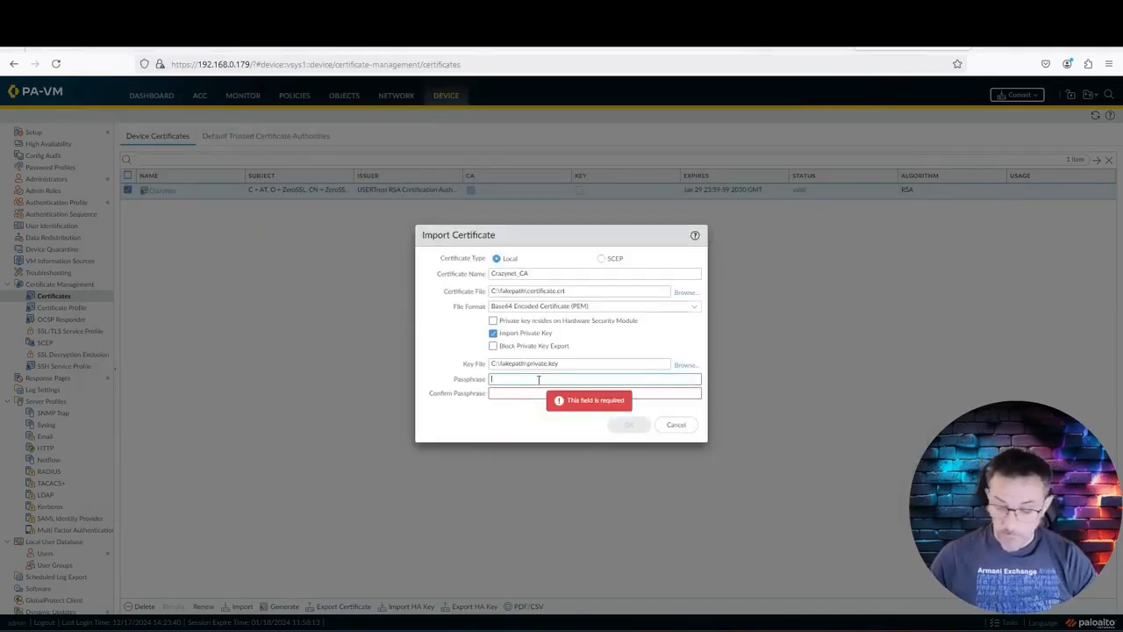
text(123456)
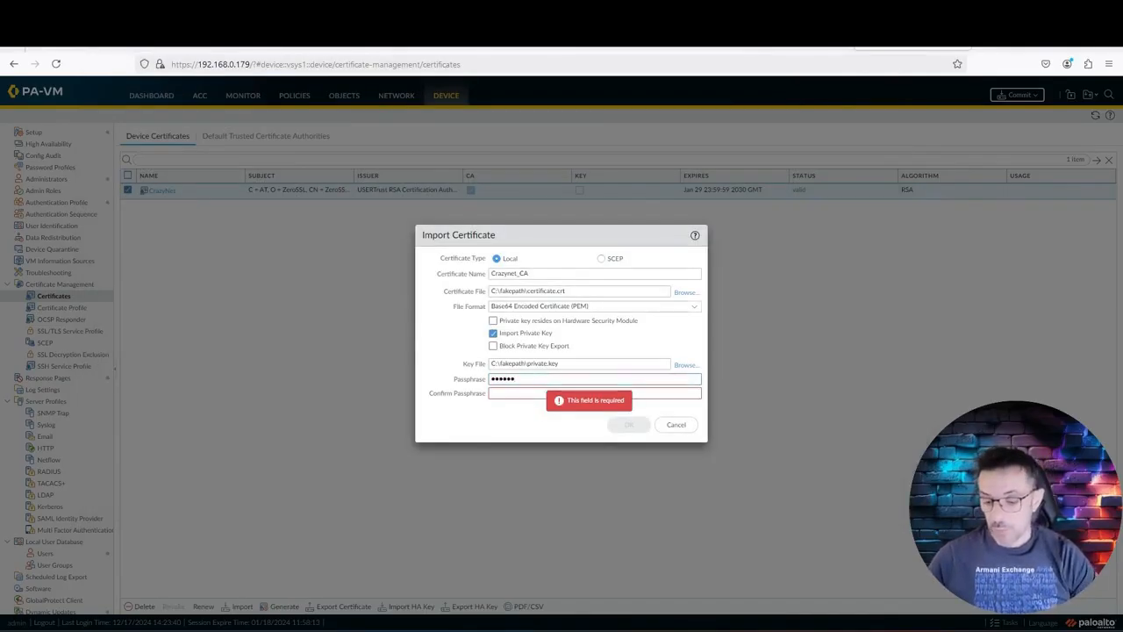
text(78)
click(562, 392)
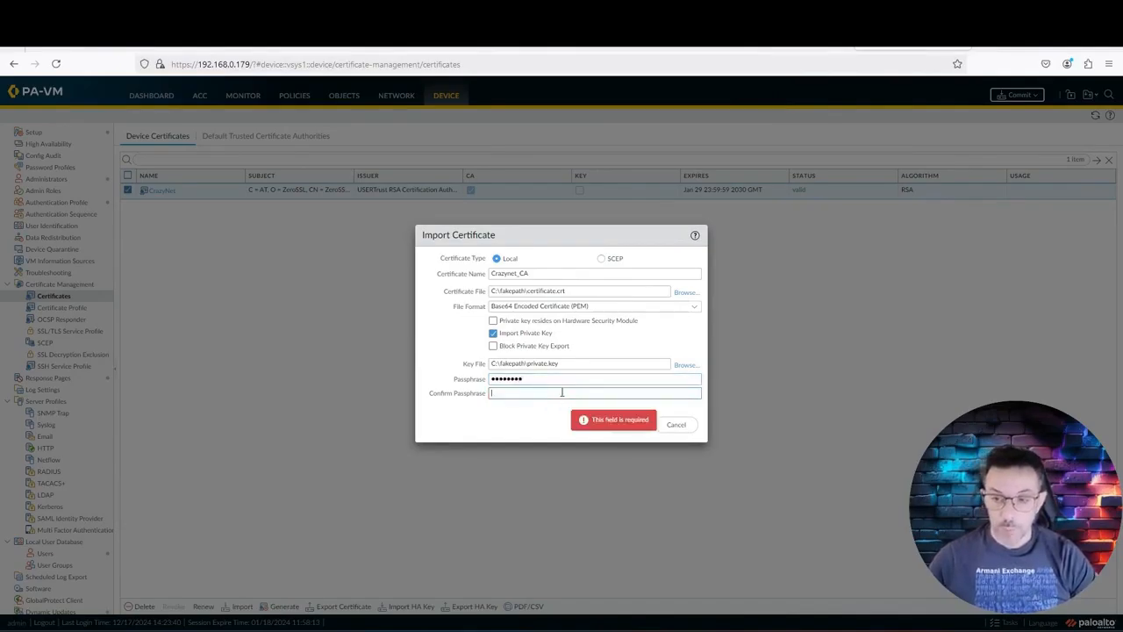
text(12345678)
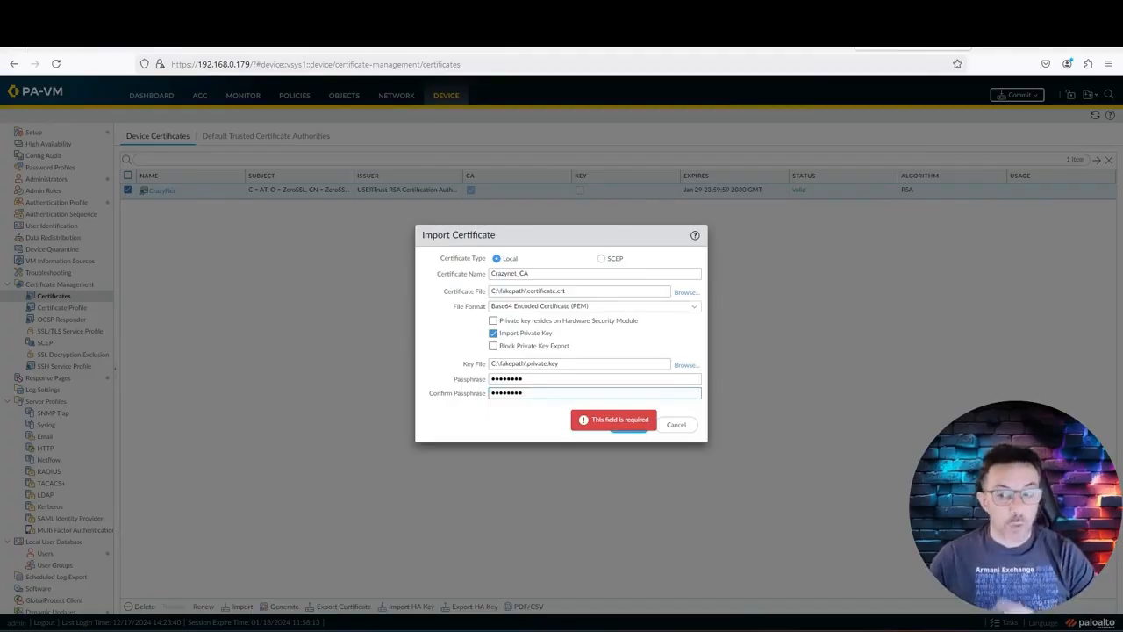
click(639, 426)
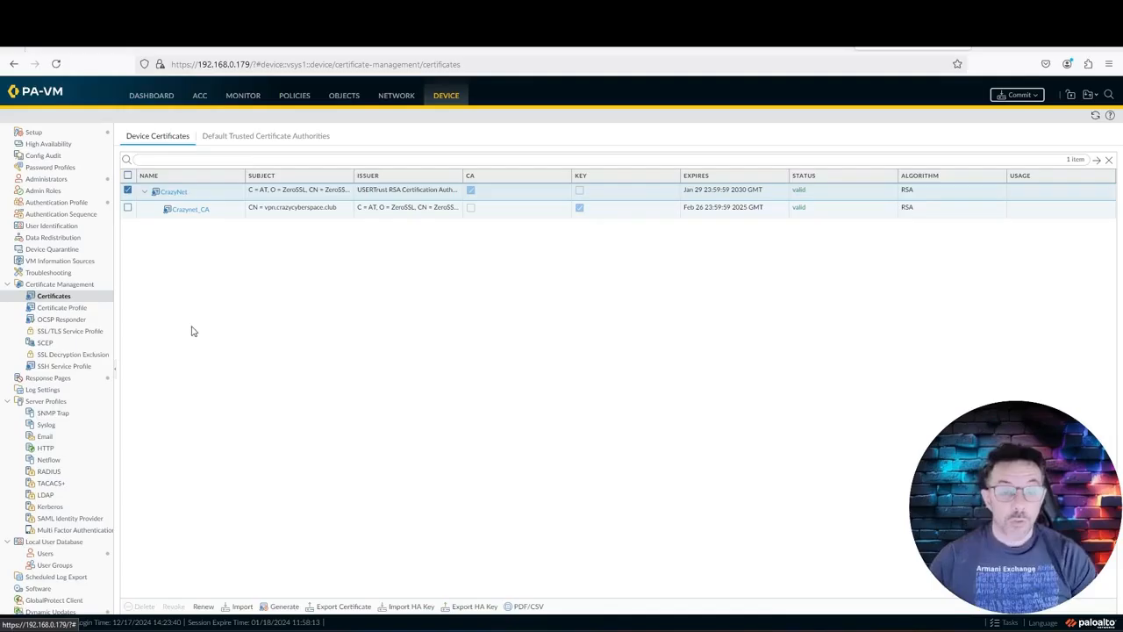
Step: Create SSL/TLS service profile Crazynet_SSL_Profile using Crazynet_CA, minimum version TLSv1.0
click(67, 333)
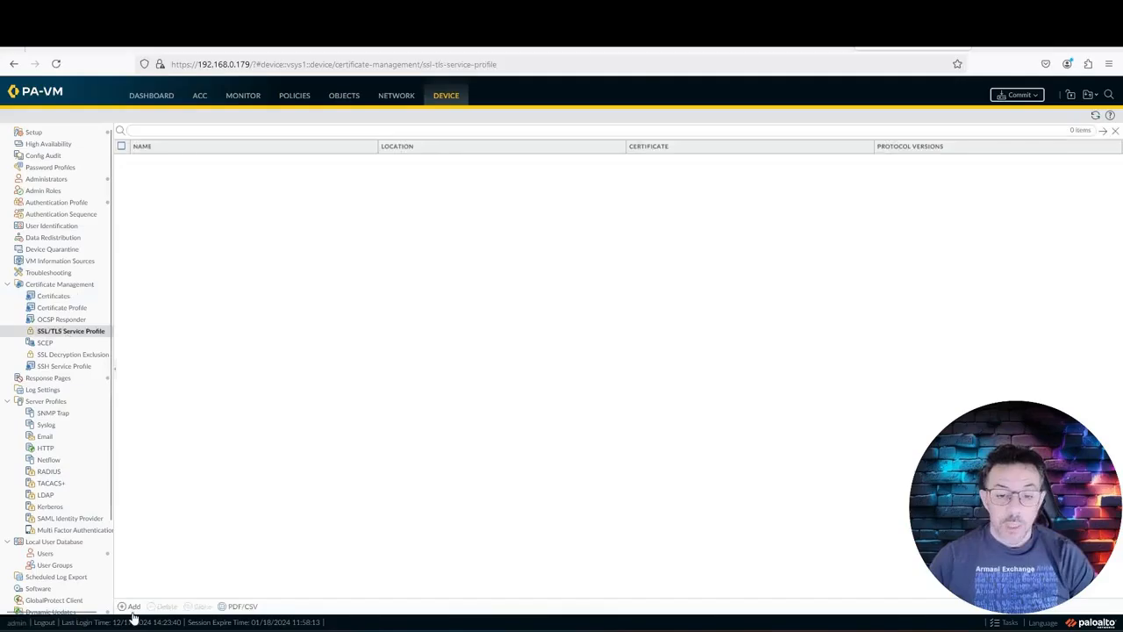
click(132, 607)
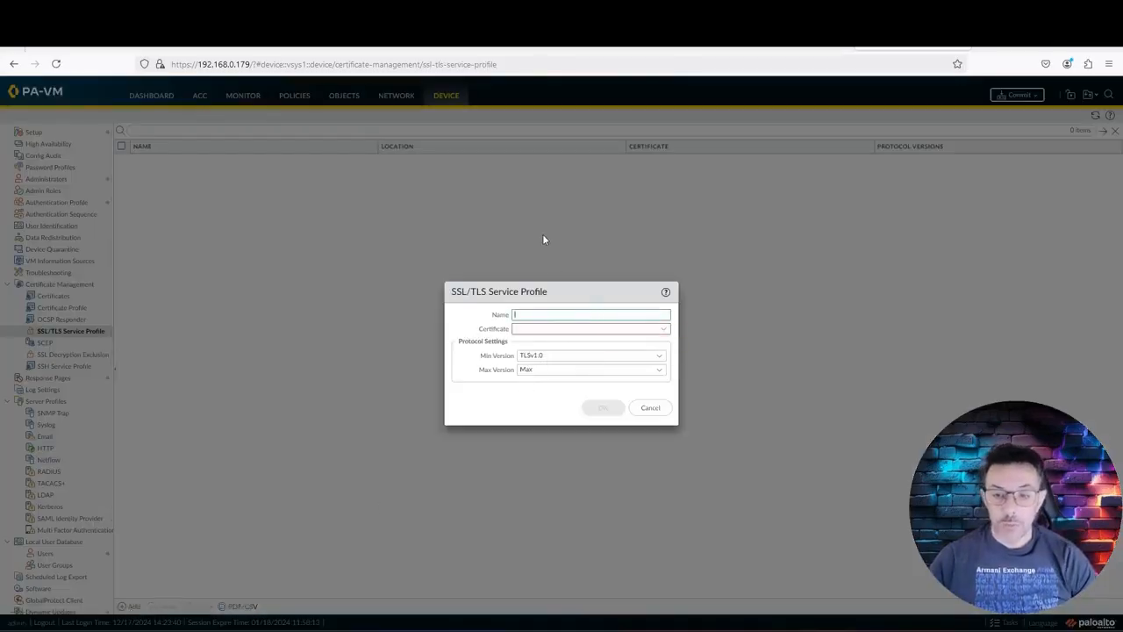
text(Crazyne)
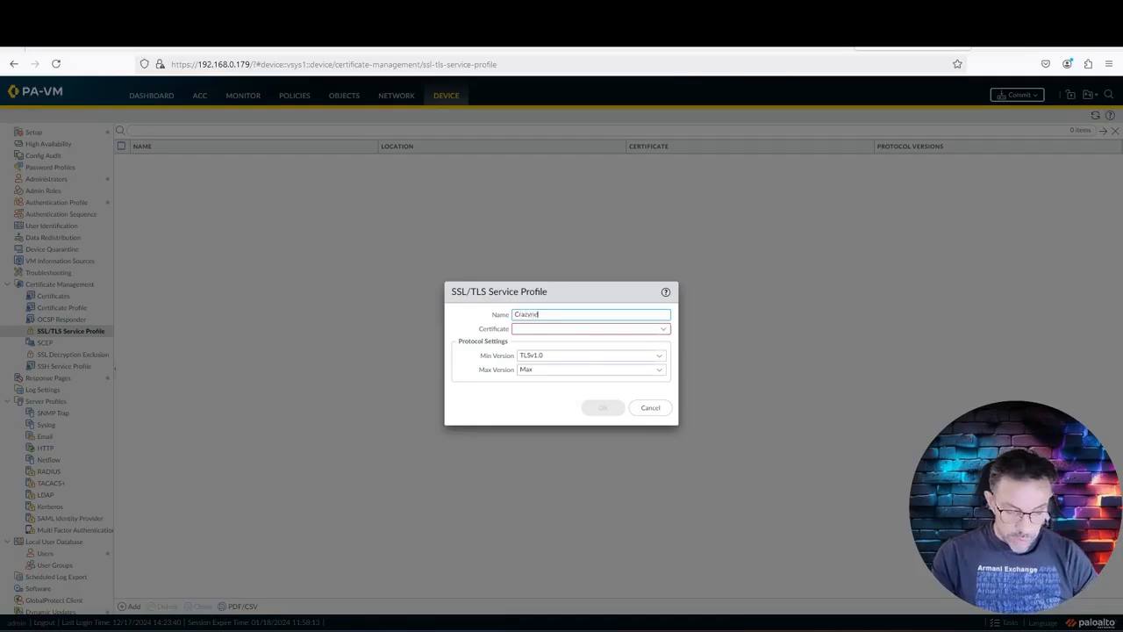
text(t_SS)
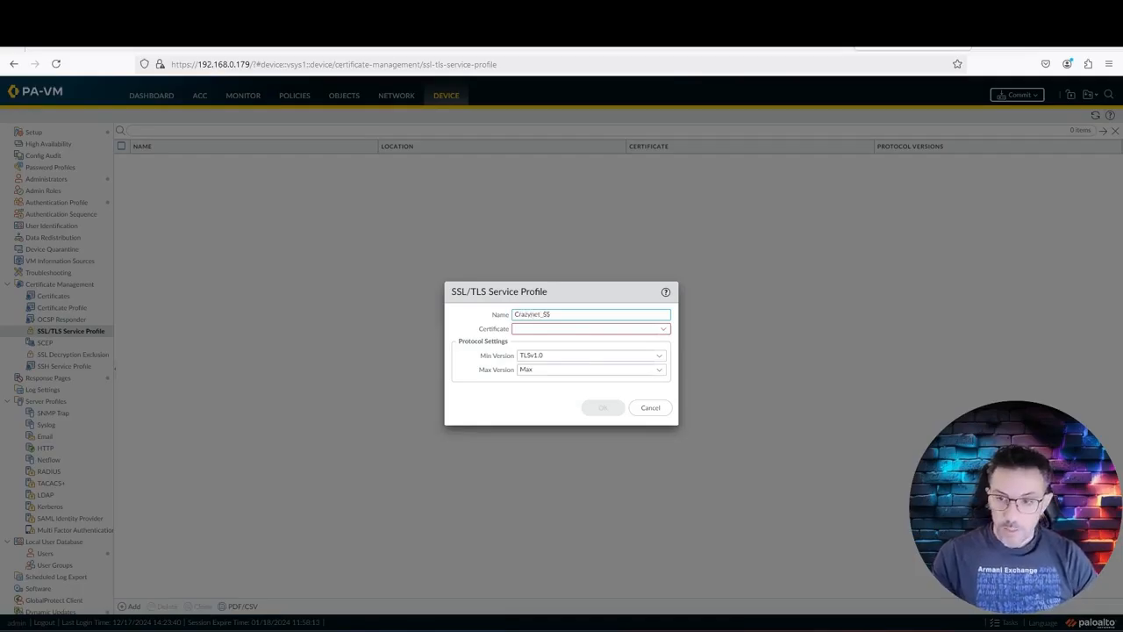
text(L_Profile)
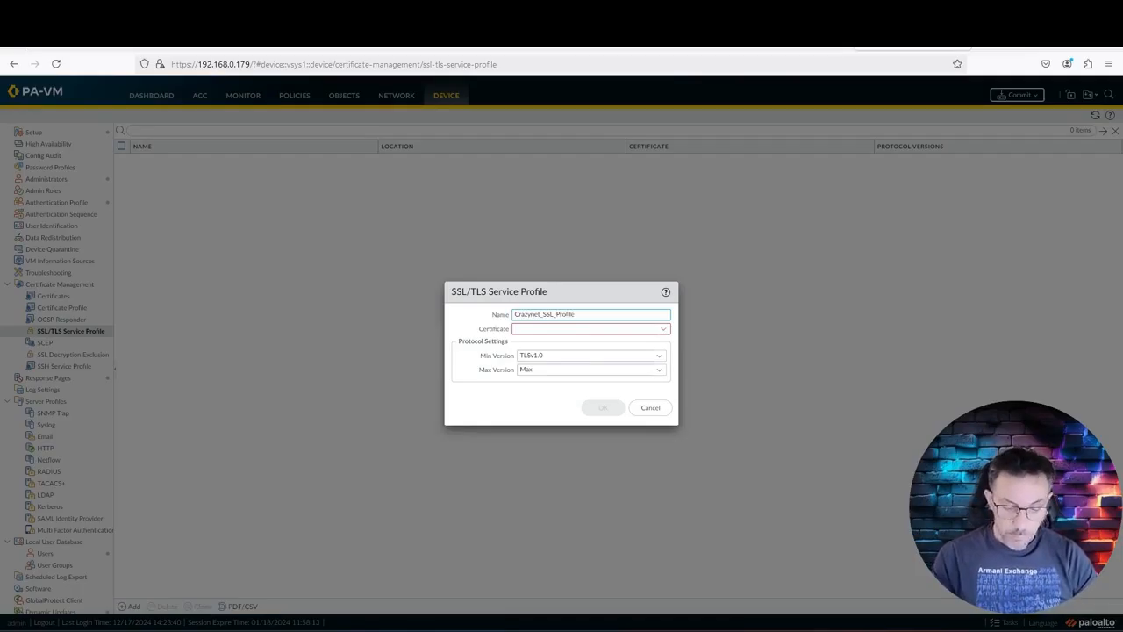
click(663, 333)
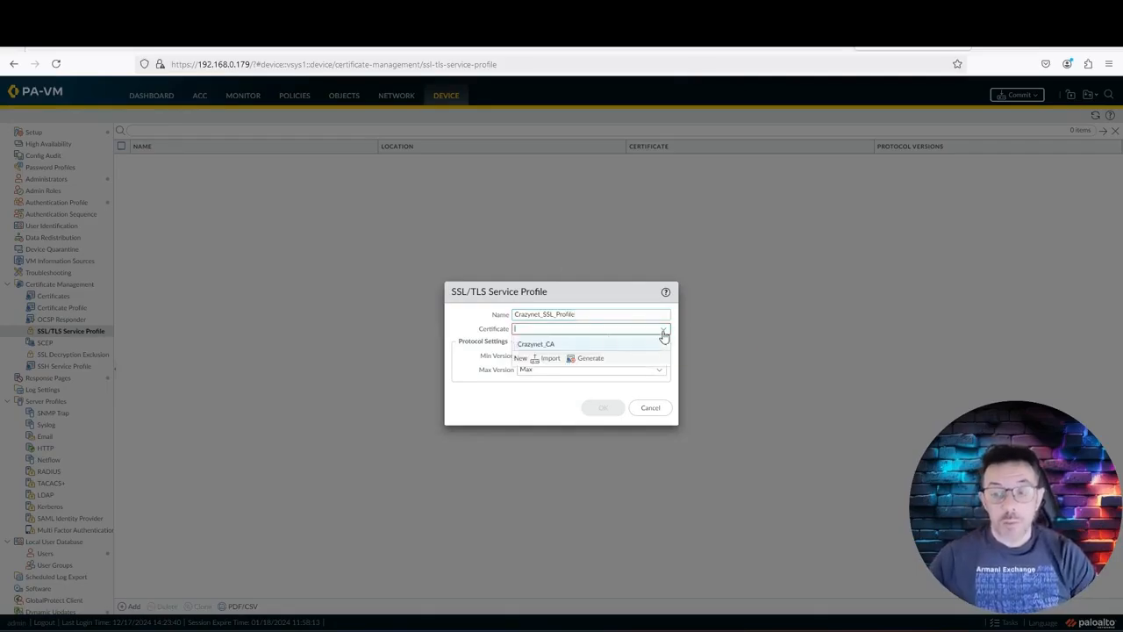
click(571, 349)
click(664, 358)
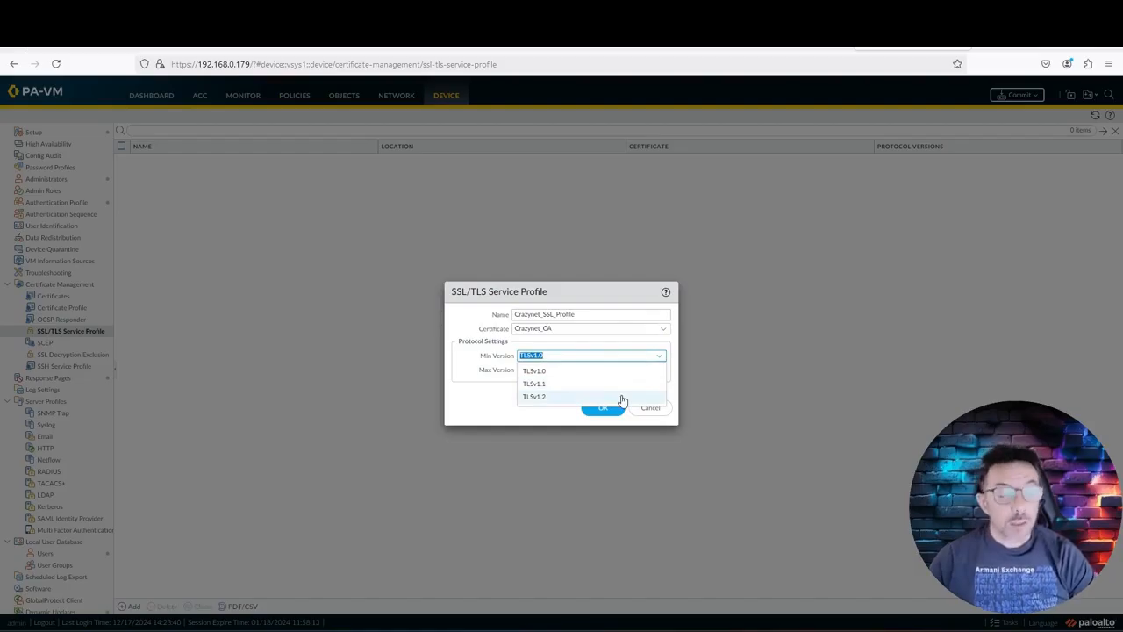
click(509, 402)
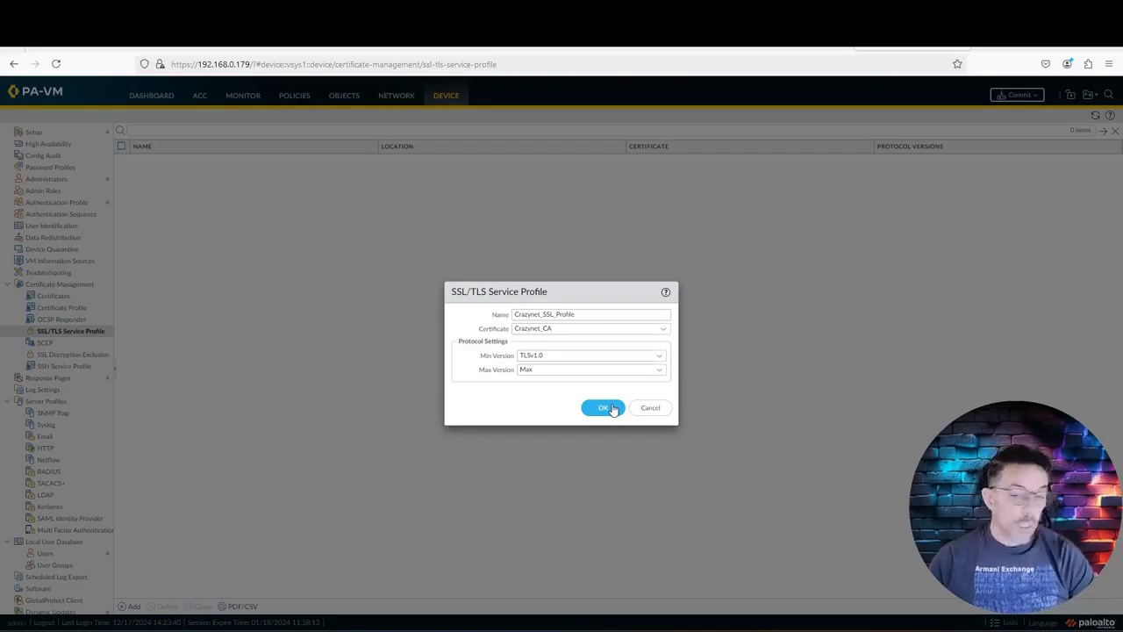
click(614, 410)
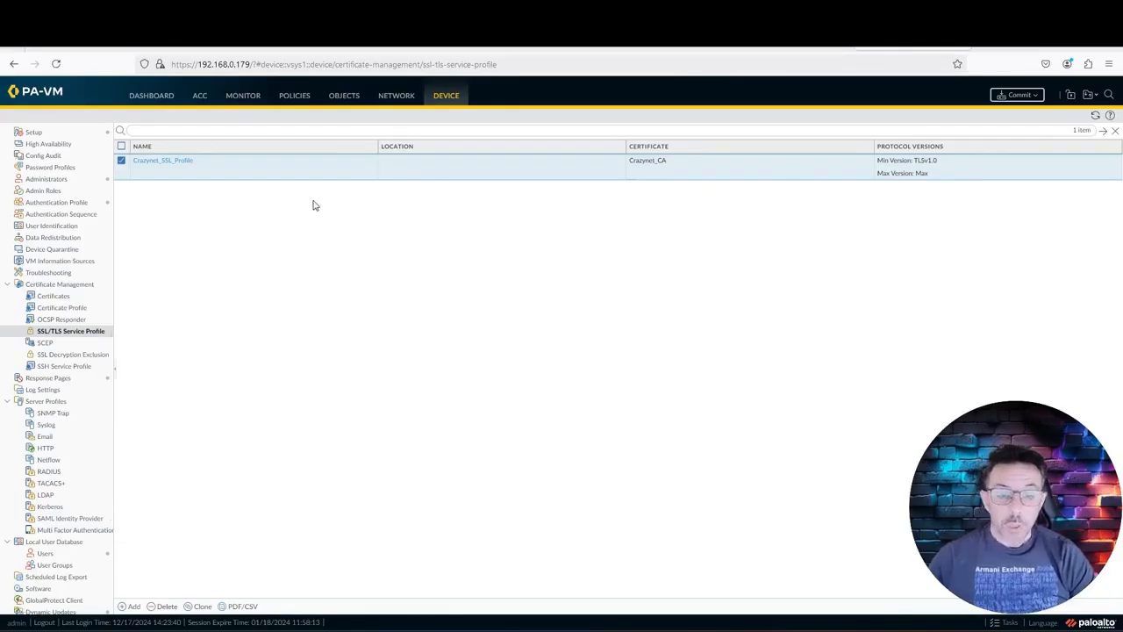
click(396, 97)
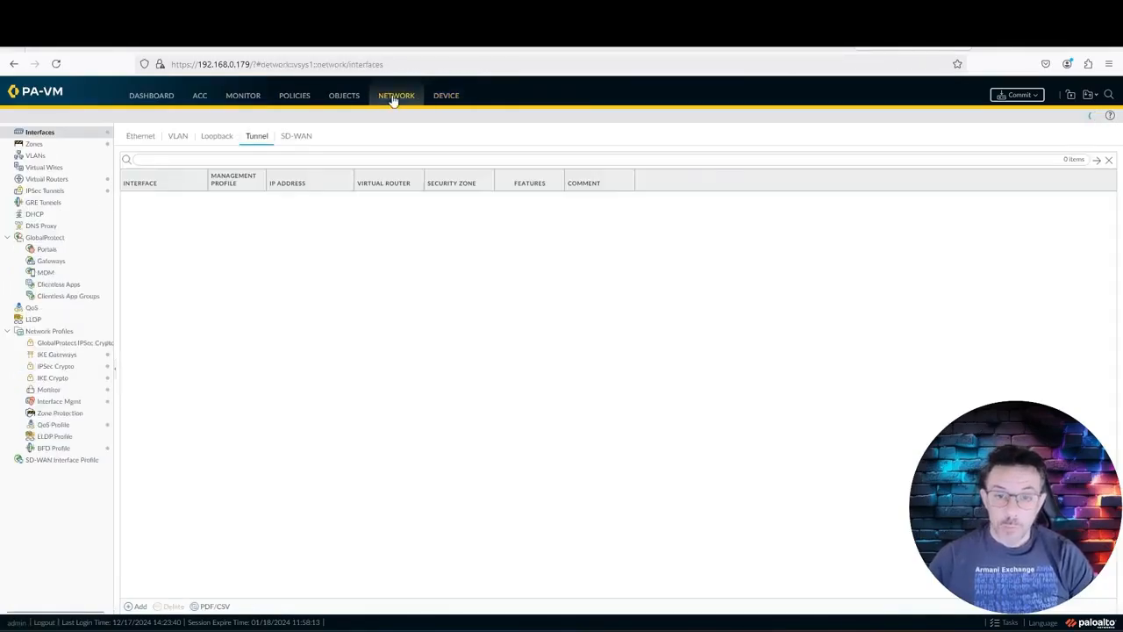
Step: Create gateway Crazynet_Gateway on ethernet1/2 with IPv4 address 192.168.0.97/24
click(140, 136)
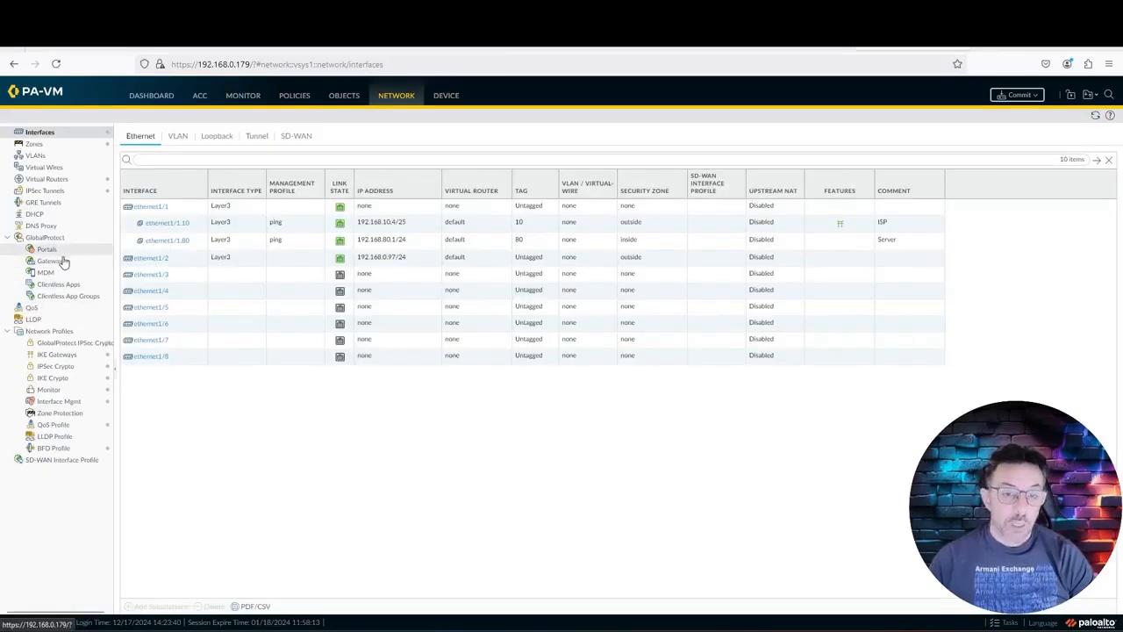
click(52, 262)
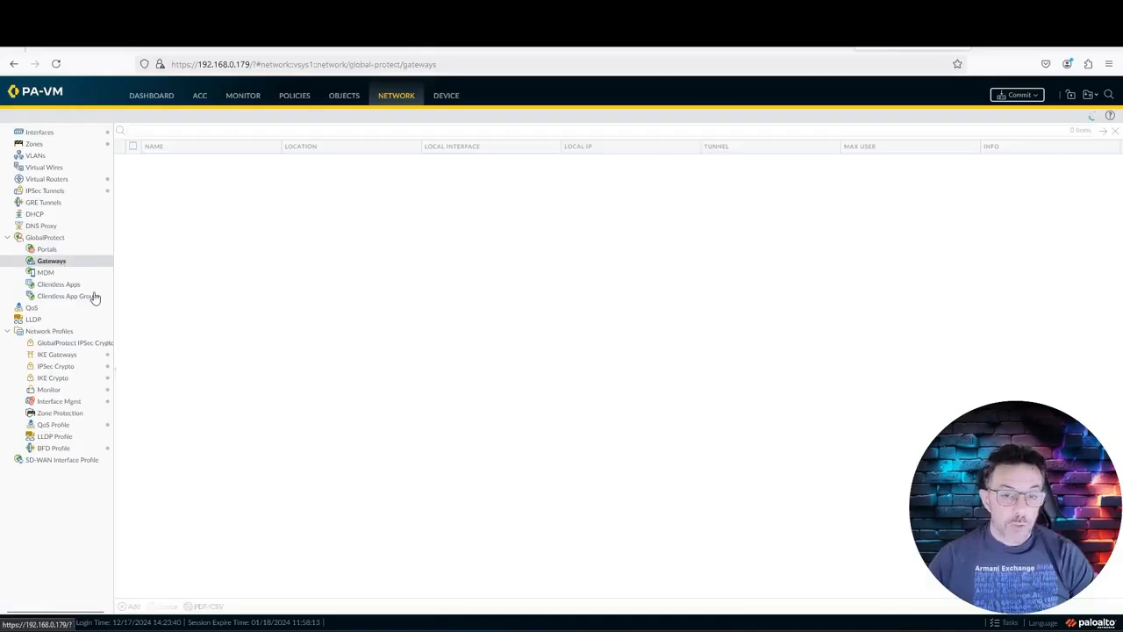
click(129, 607)
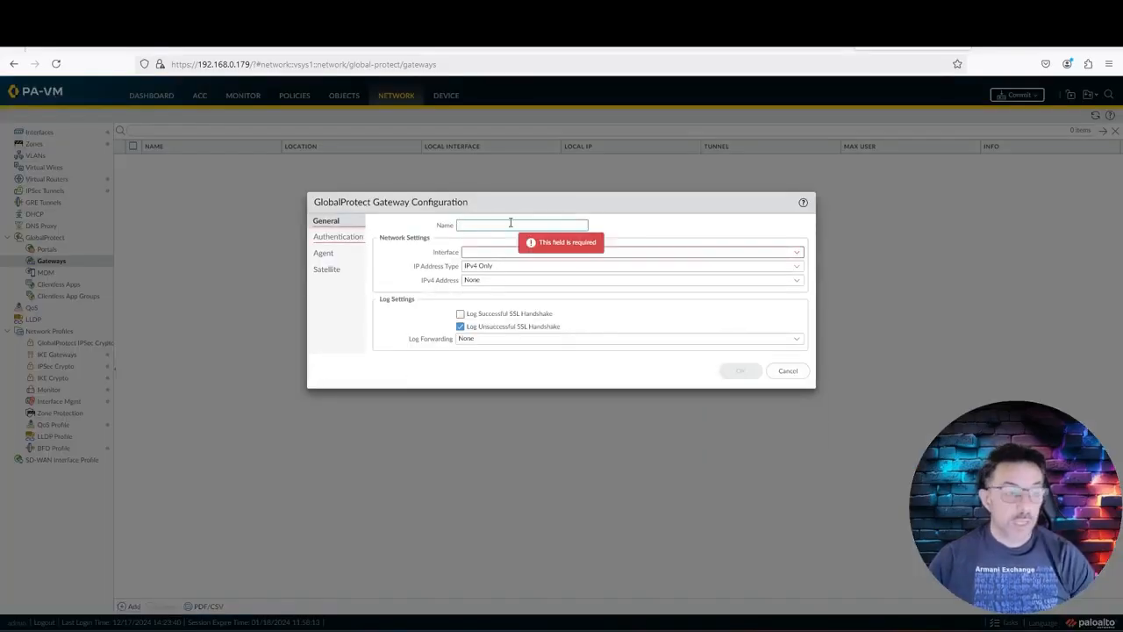
text(Crazynet)
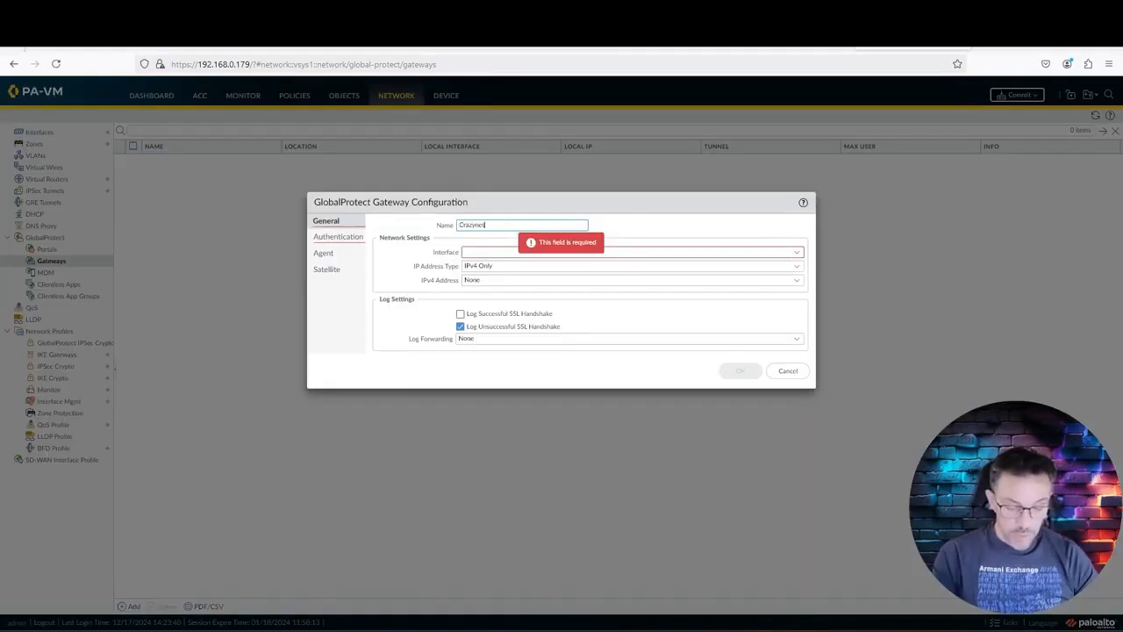
text(_Gat)
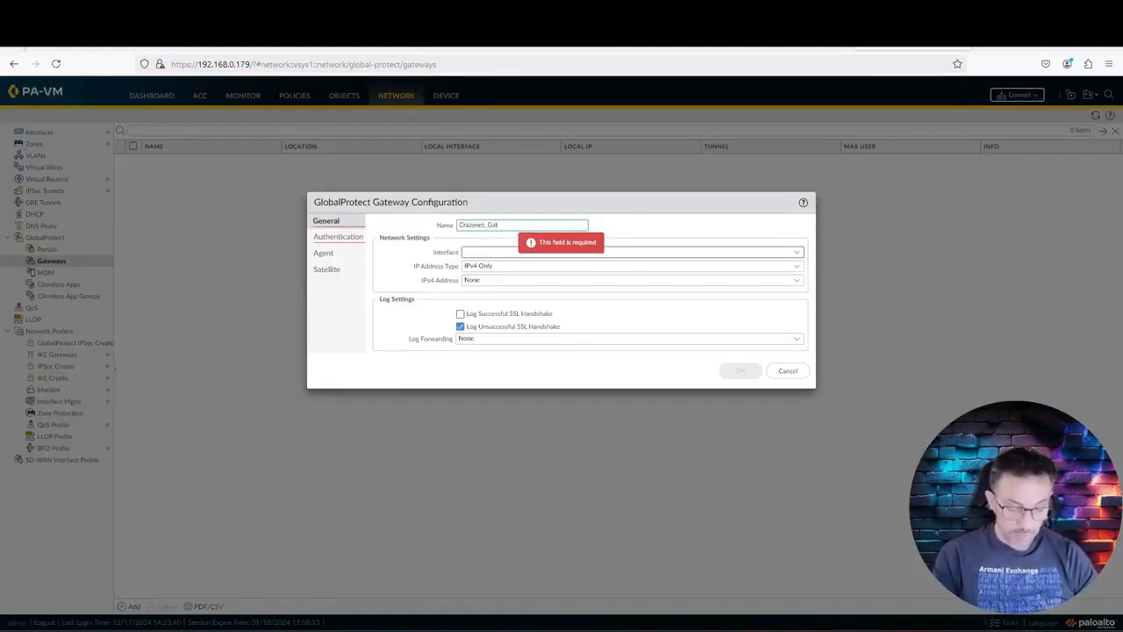
text(eway)
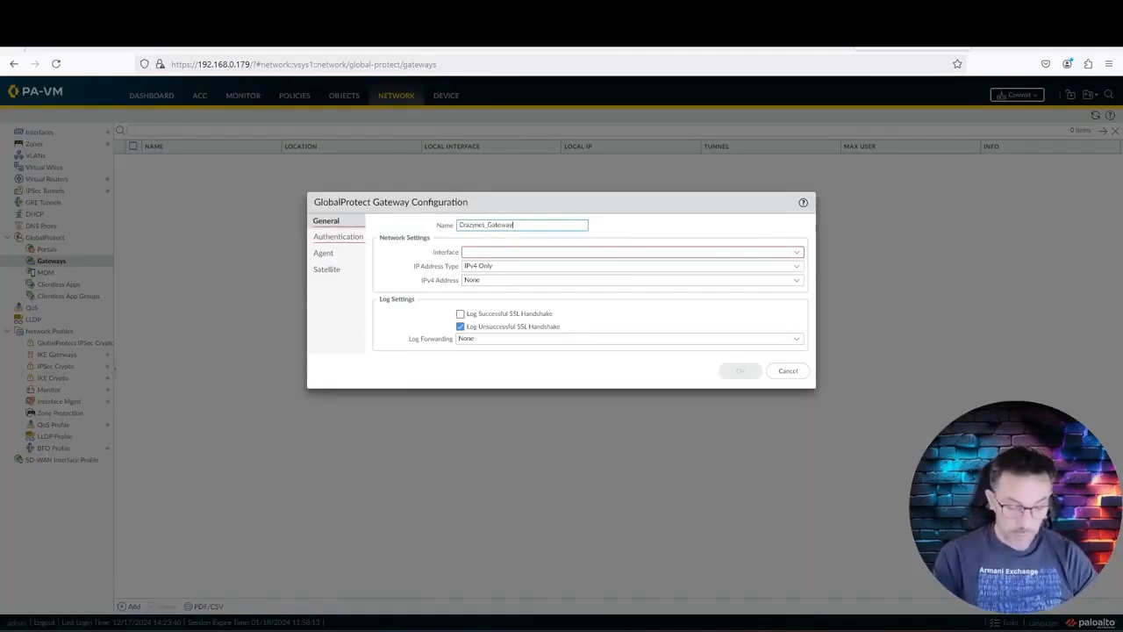
click(505, 254)
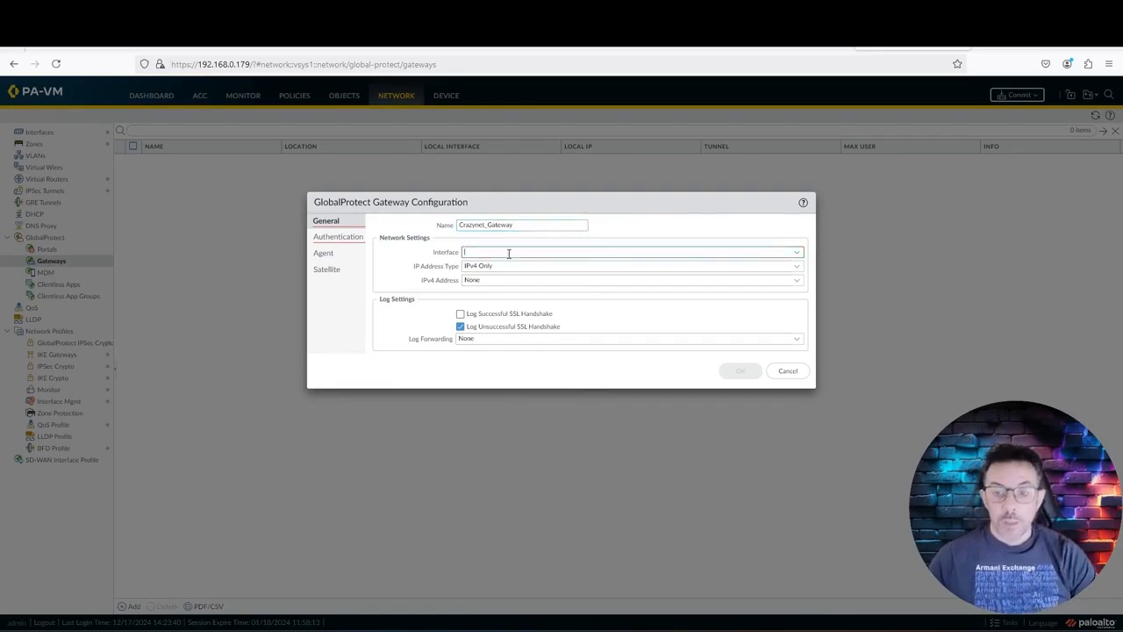
click(796, 253)
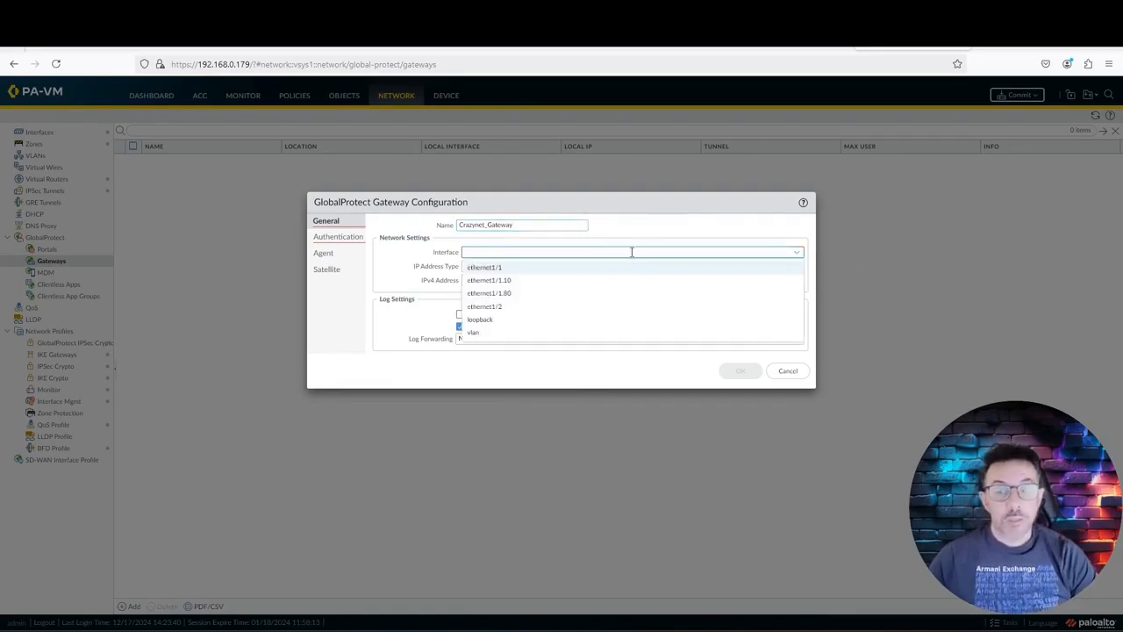
click(602, 309)
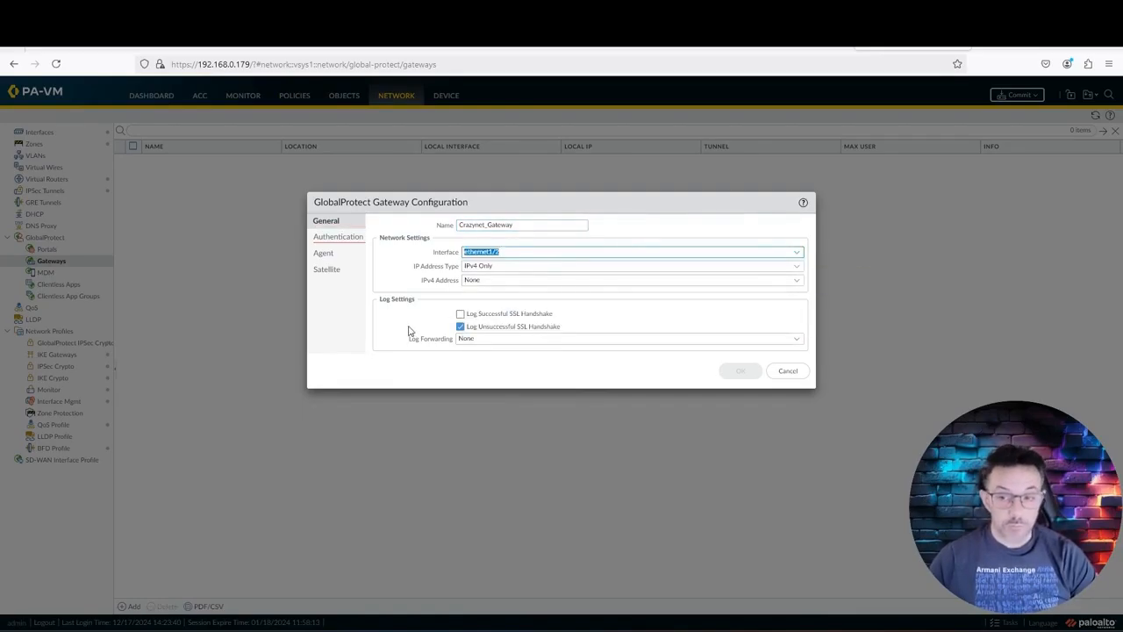
click(796, 280)
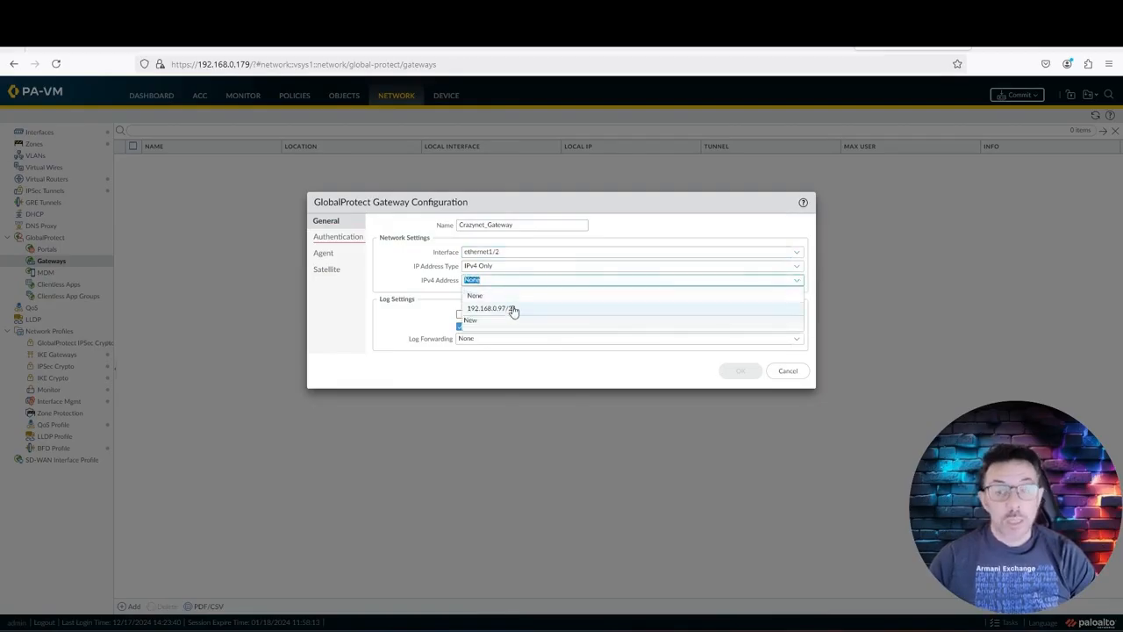
click(514, 310)
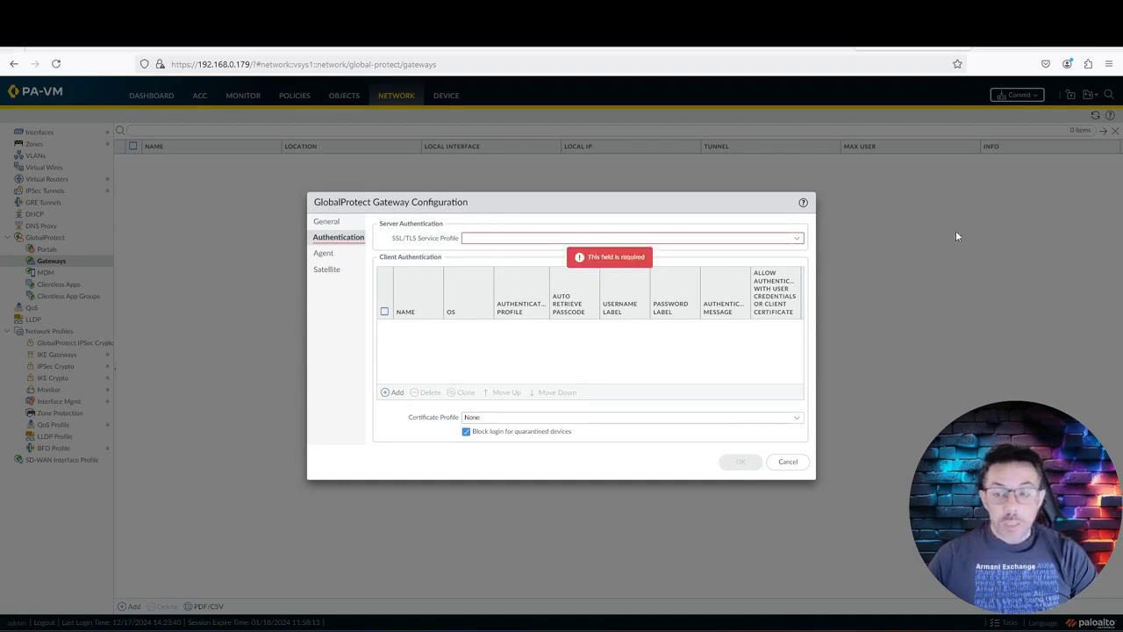
Step: Assign Crazynet_SSL_Profile to the gateway and start a new client authentication entry
click(797, 238)
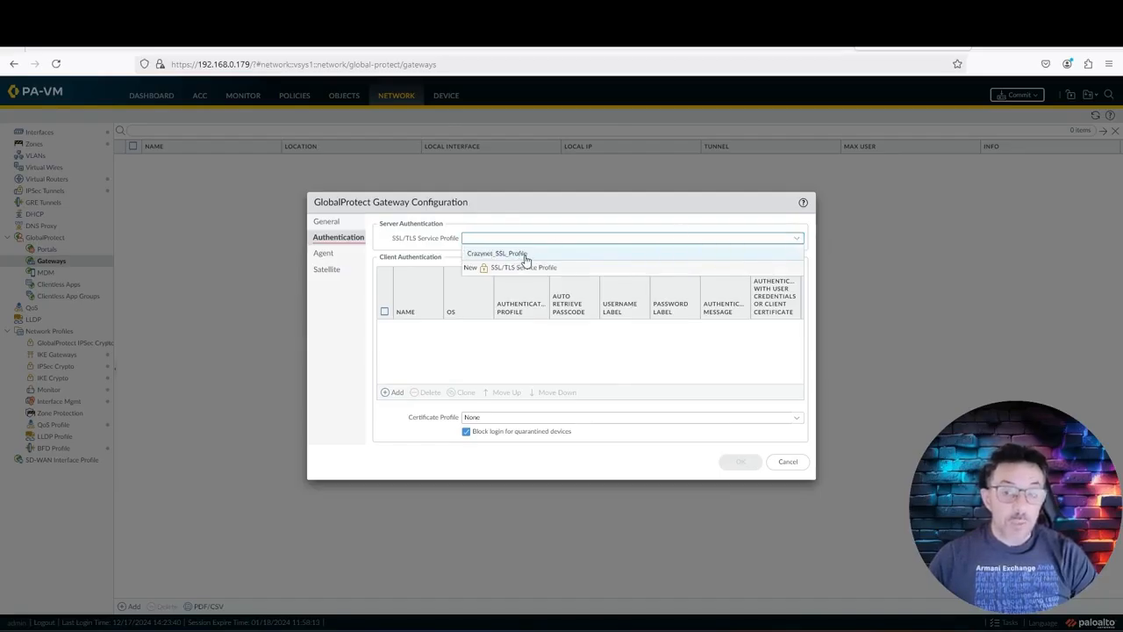
click(525, 256)
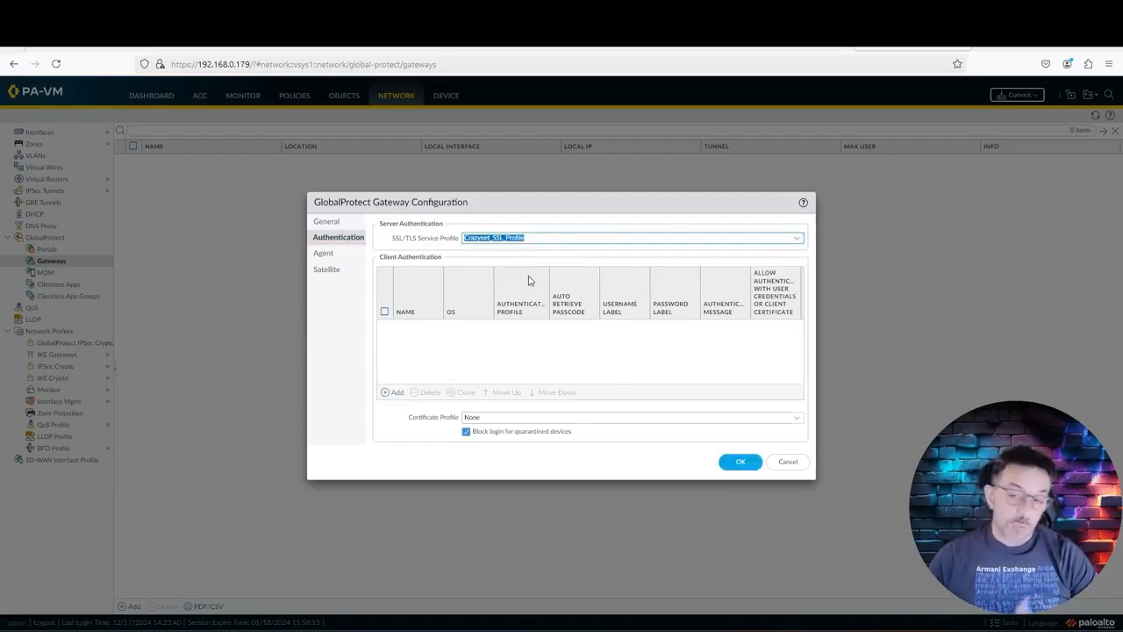
click(498, 366)
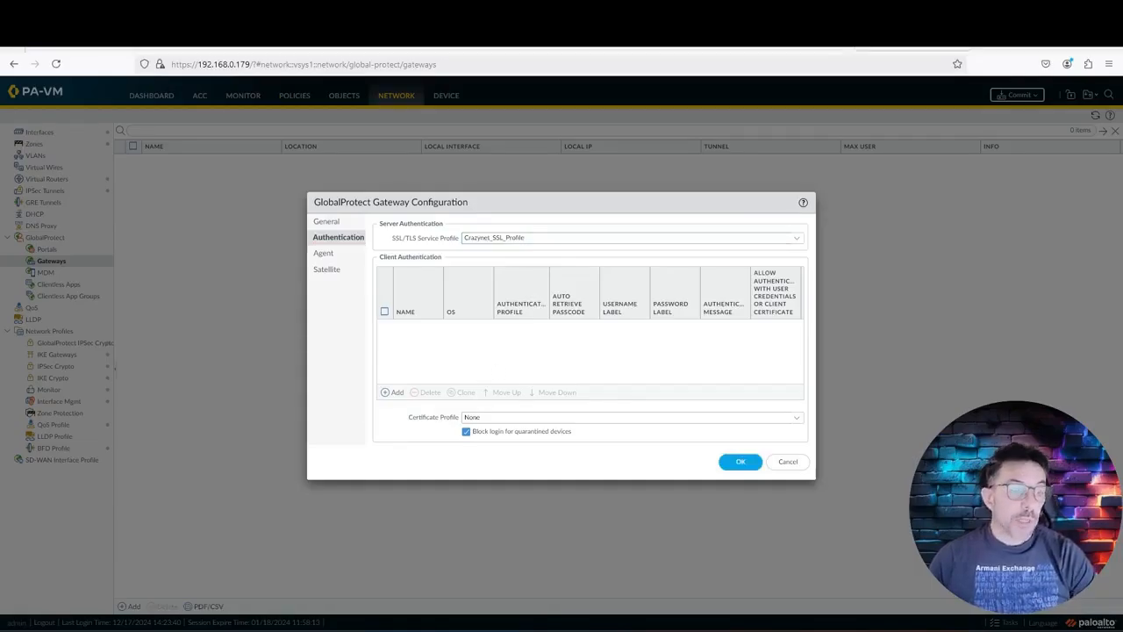
click(394, 394)
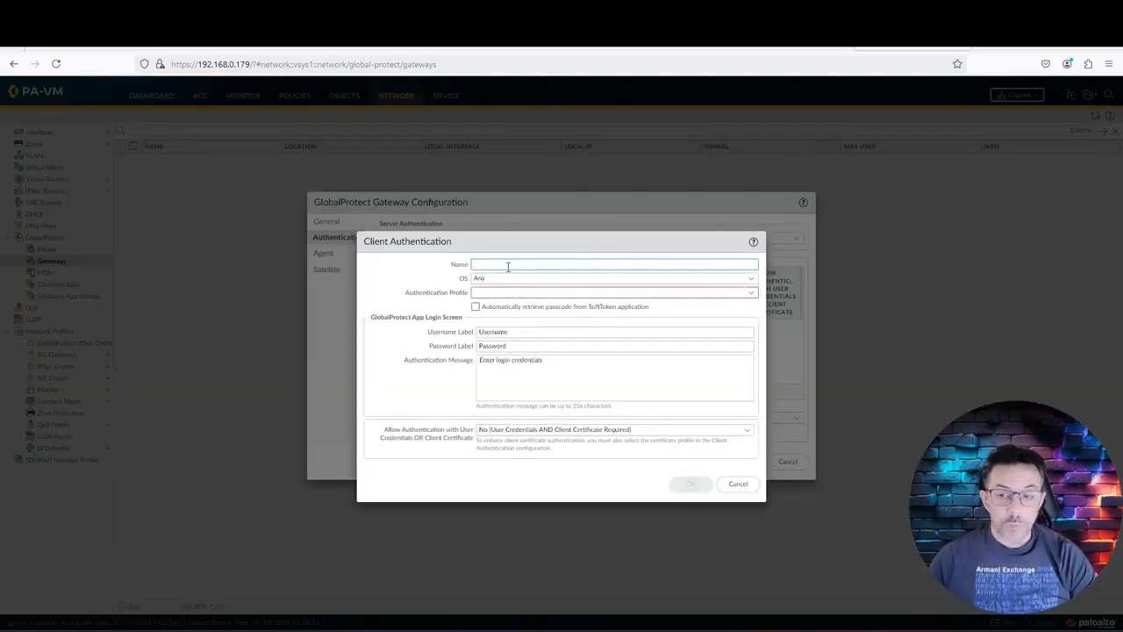
Step: Name the client authentication entry Crazynet_Client_Auth
text(CRazy)
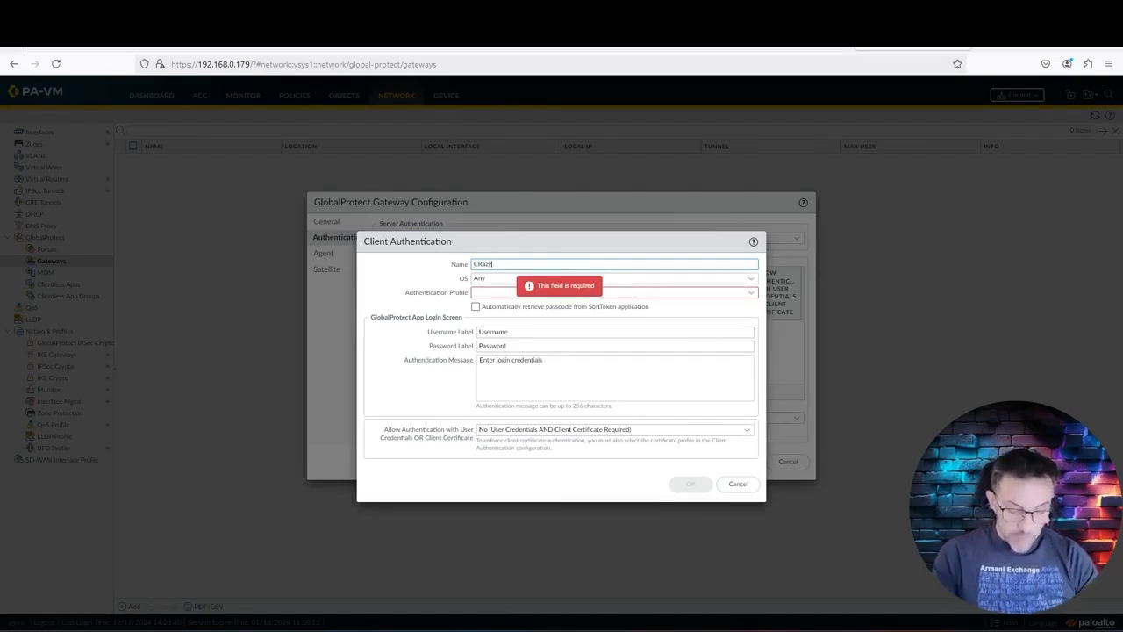
text(net_Client_Auth)
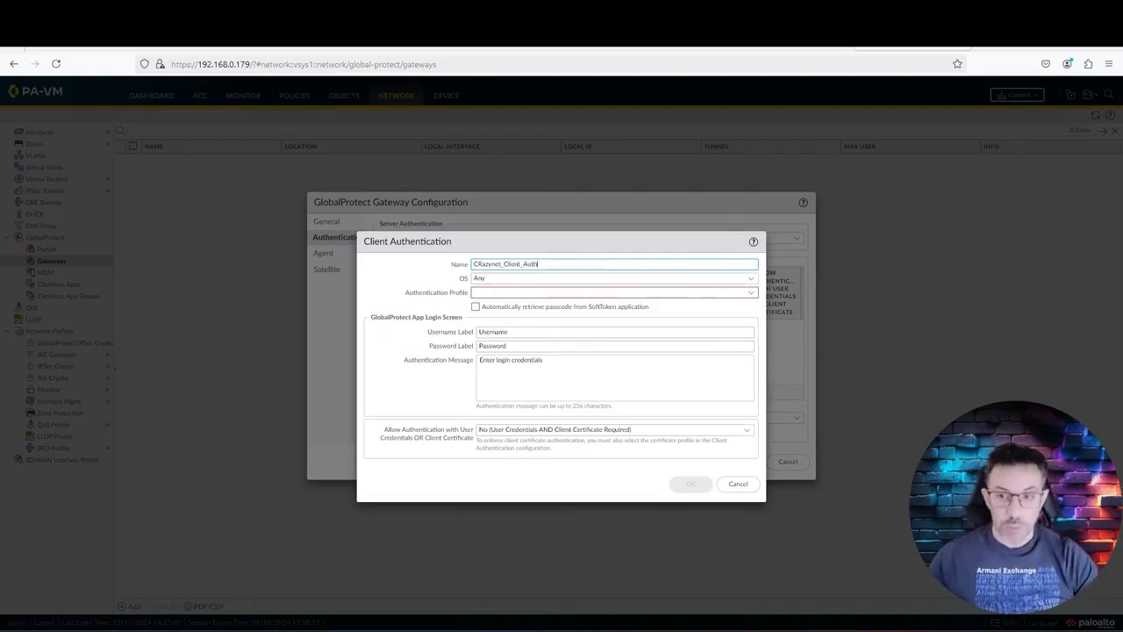
mouse_move(527, 296)
click(480, 263)
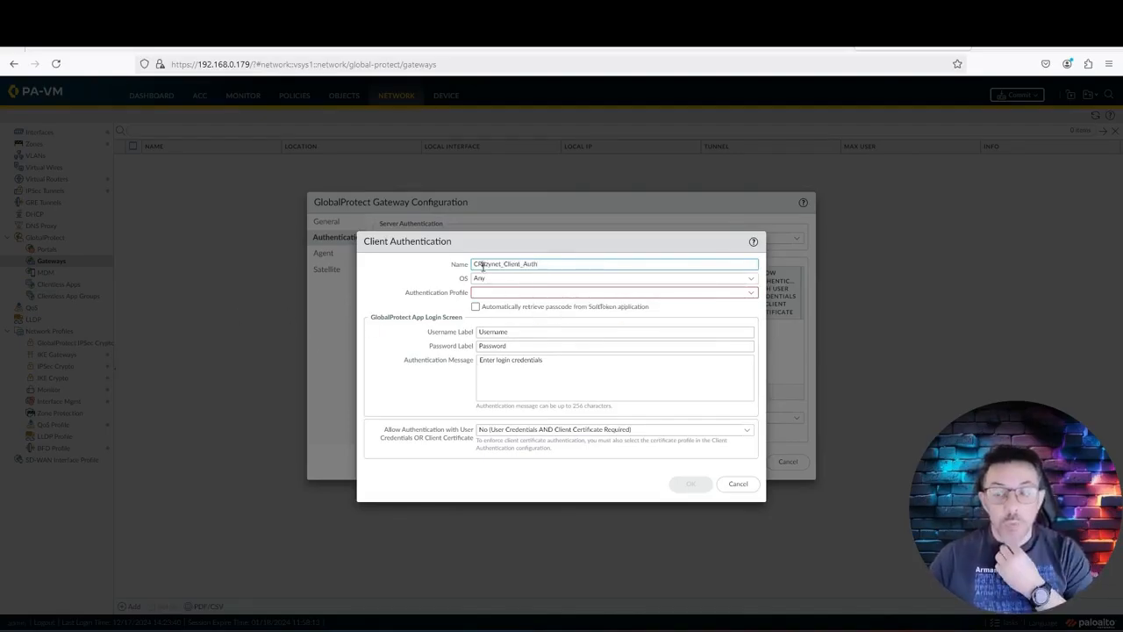
key(BackSpace)
text(r)
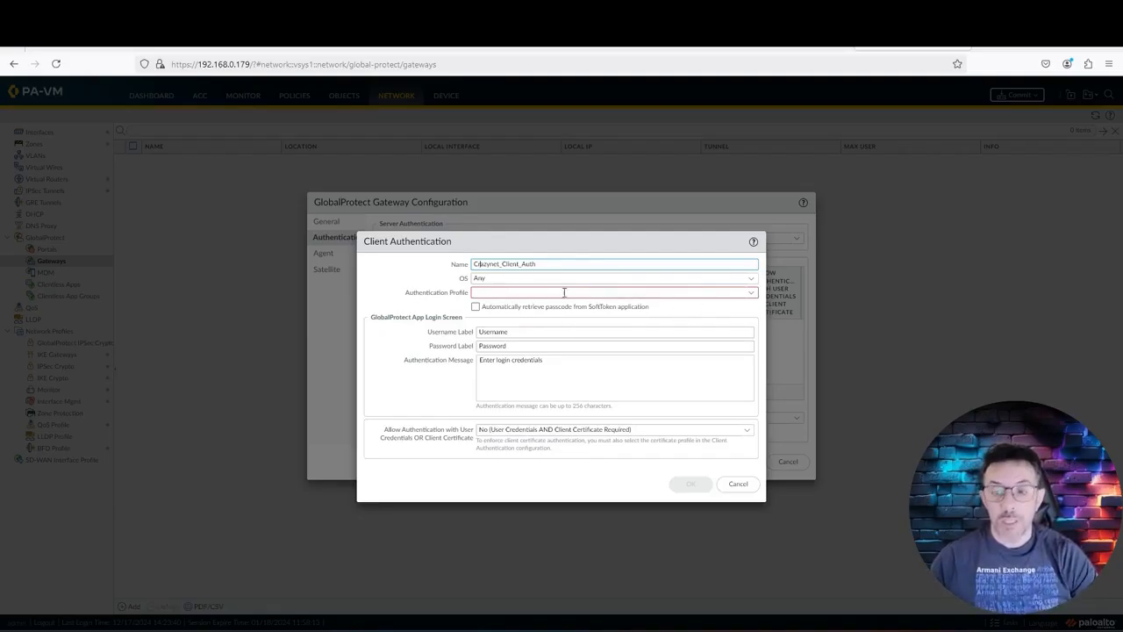
Step: Keep OS Any, use profile Utenti Locali, allow credentials OR client certificate, and save
click(752, 279)
click(751, 280)
click(752, 292)
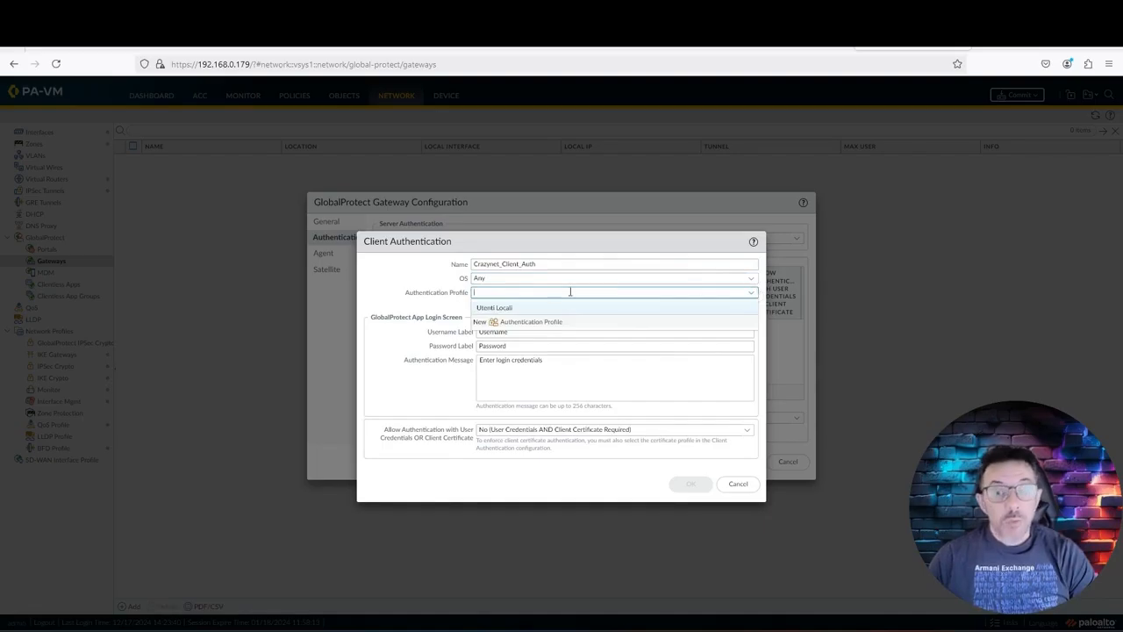
click(514, 309)
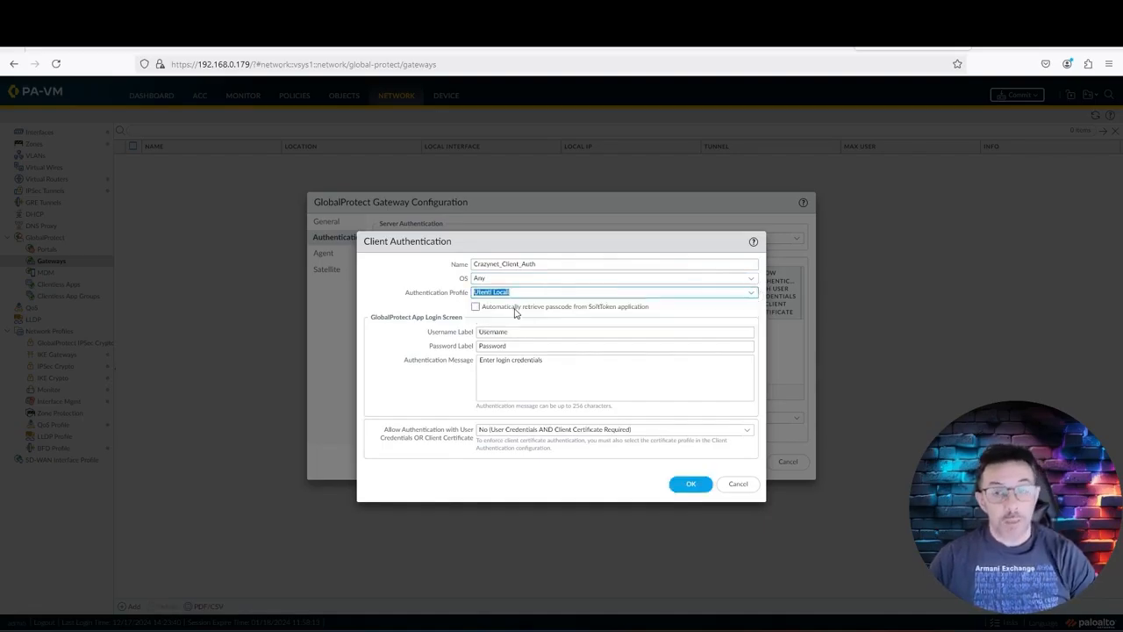
click(669, 320)
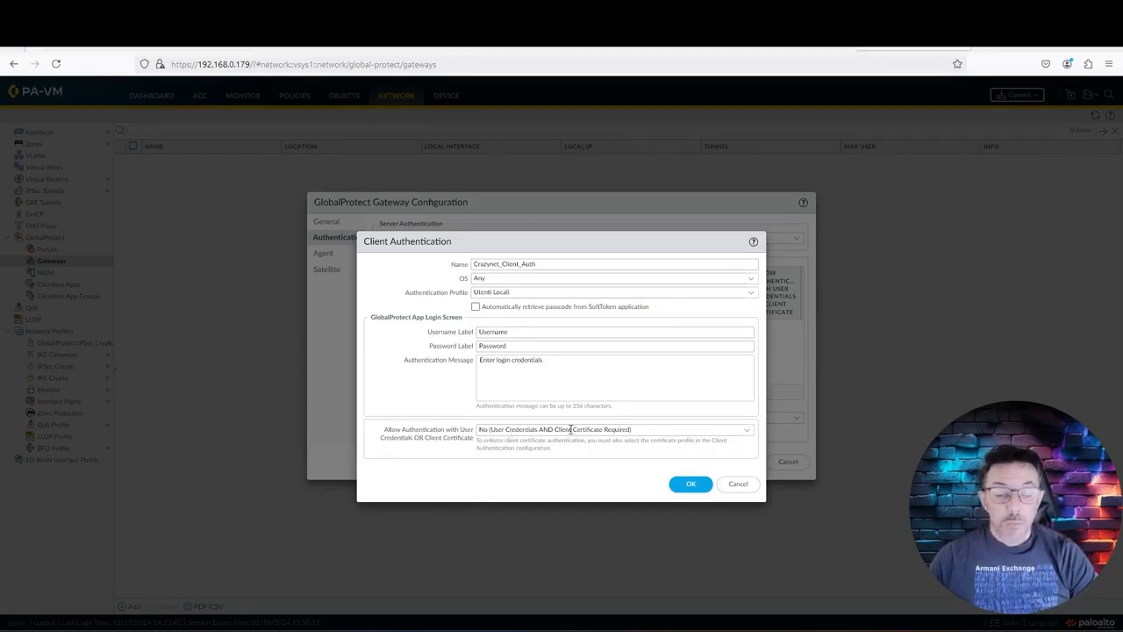
click(748, 432)
click(545, 460)
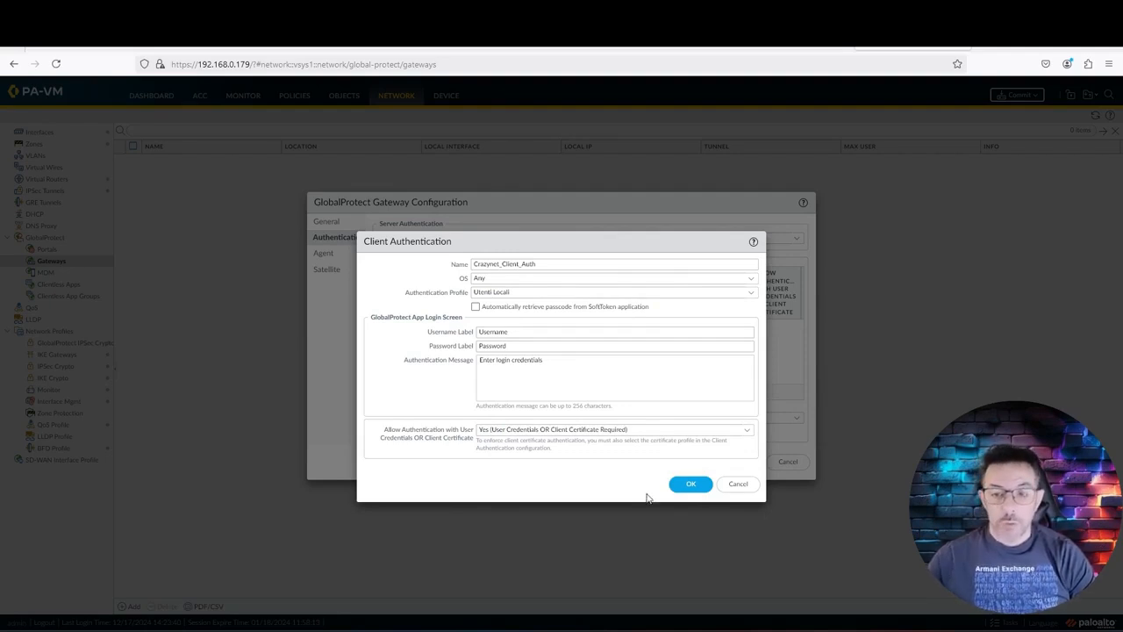
click(682, 483)
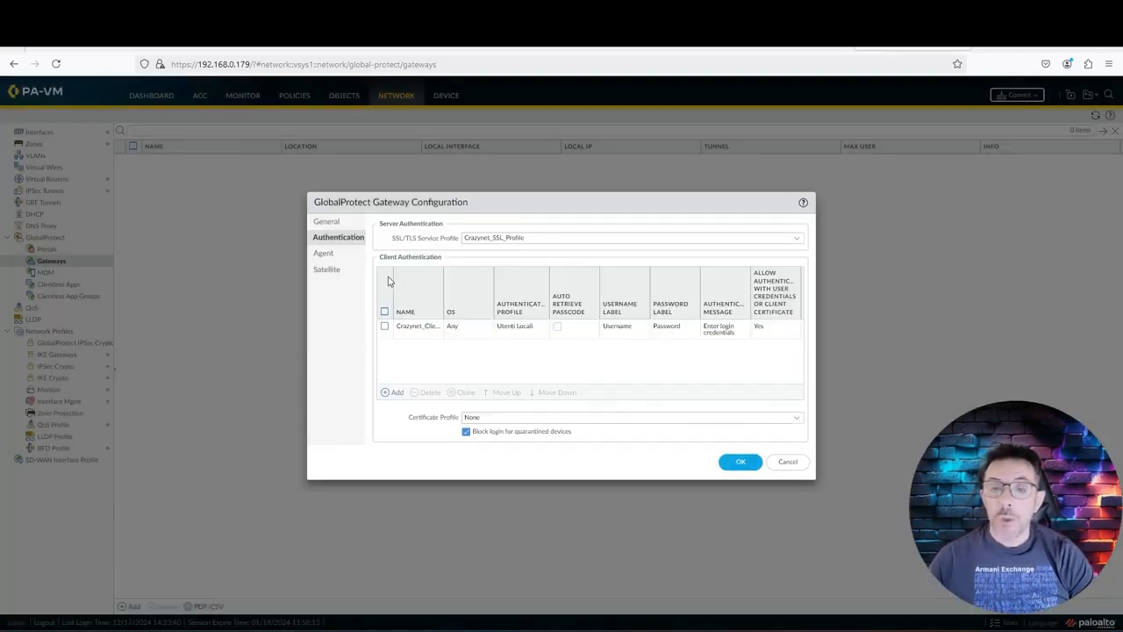
click(324, 256)
Step: Enable tunnel mode on tunnel.200 and add a new client settings config
click(383, 247)
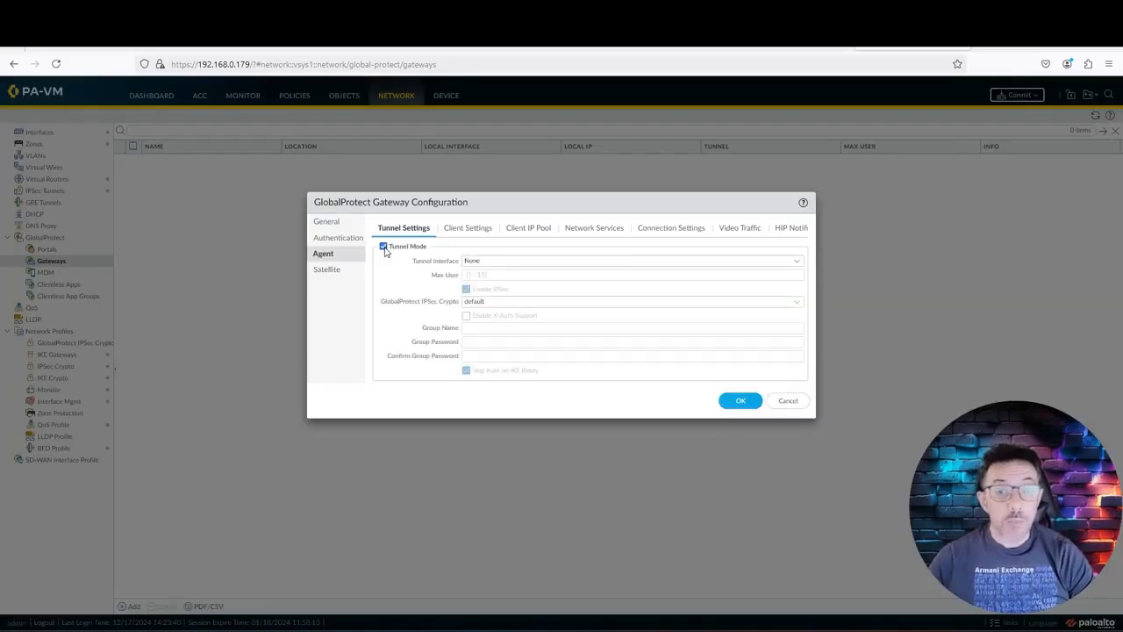
click(799, 262)
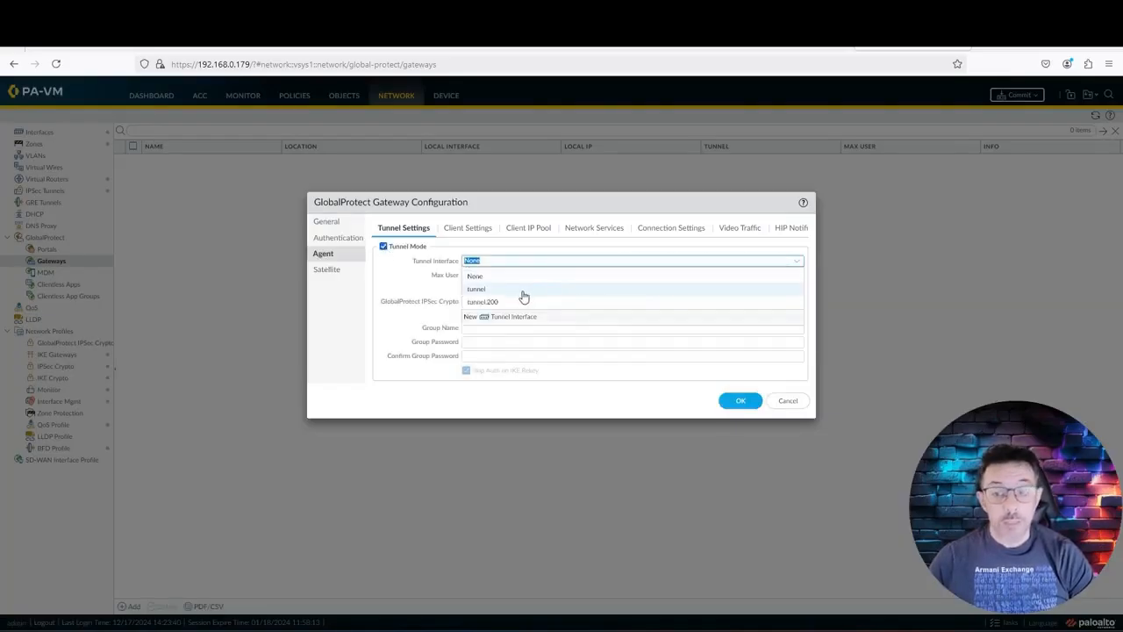
click(527, 301)
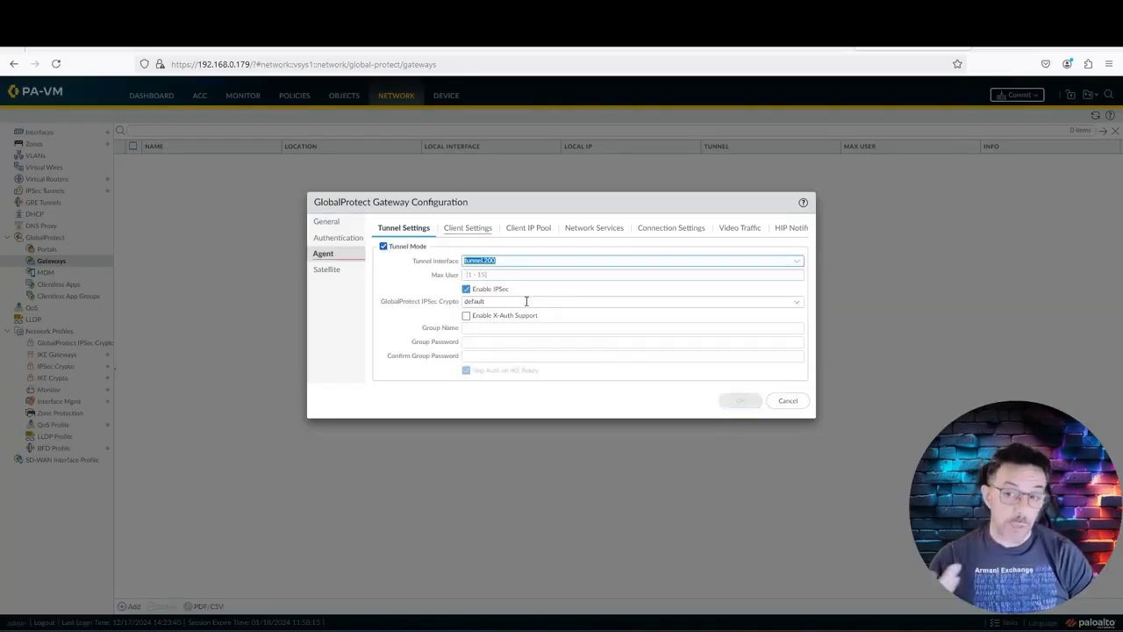
click(388, 336)
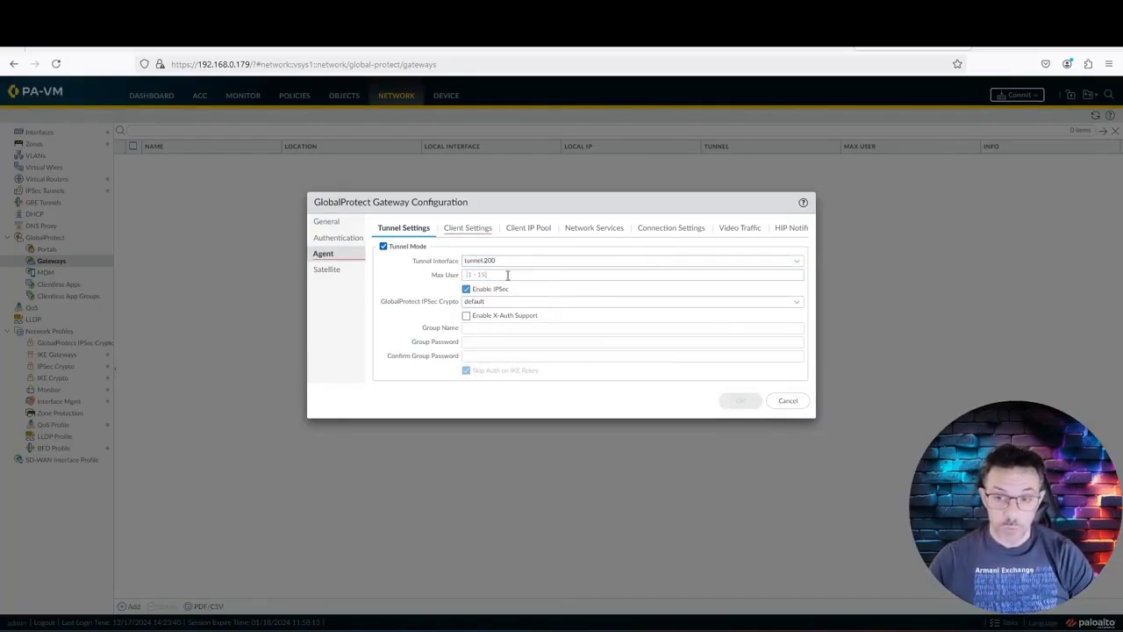
click(468, 231)
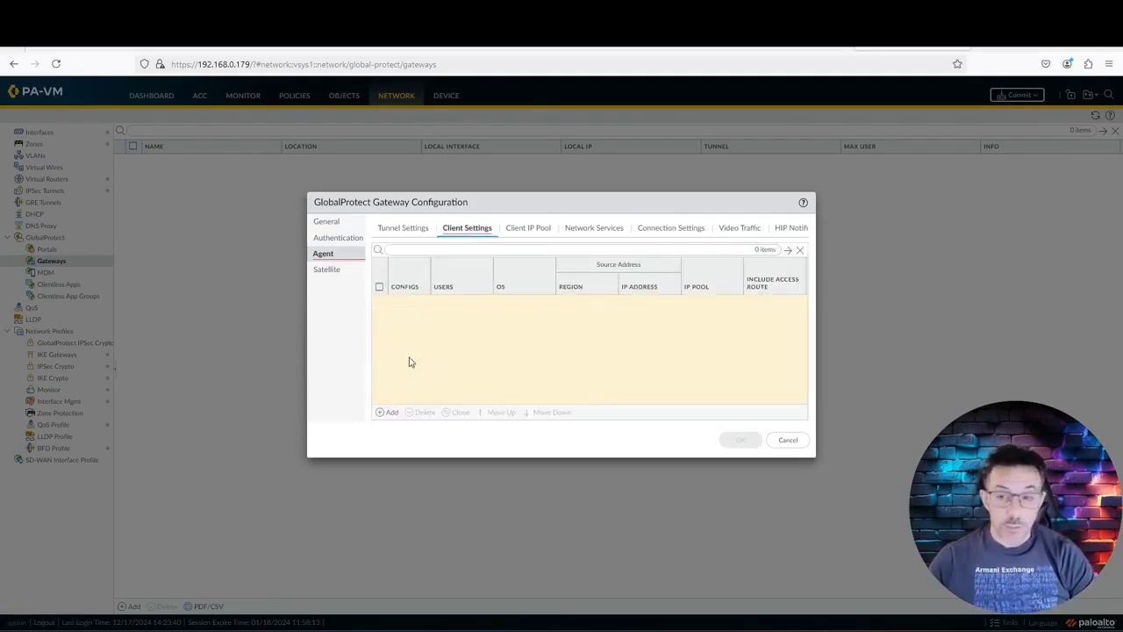
click(389, 413)
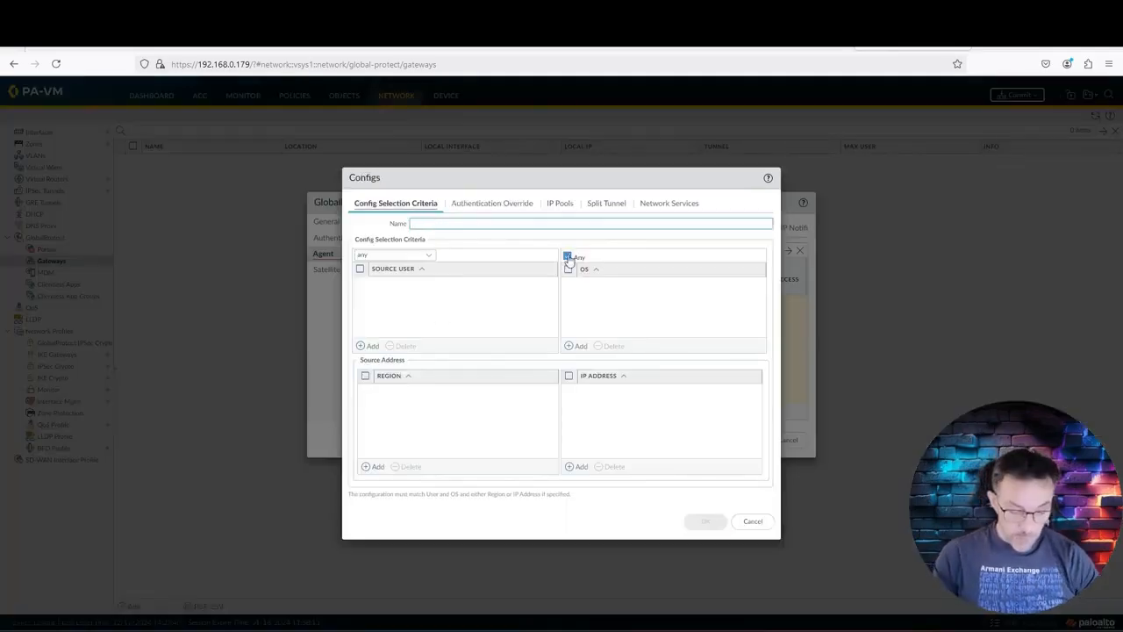
Step: Name the config Gateway_Client_Settings, leaving source user and OS as any
text(GP)
key(BackSpace)
key(BackSpace)
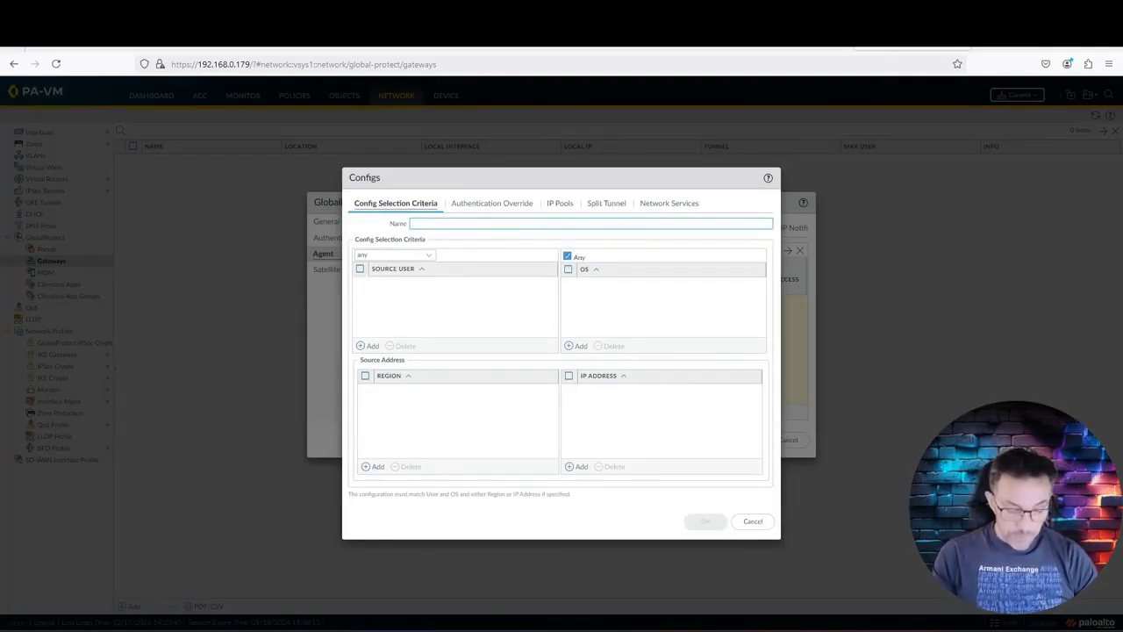
text(Gatew)
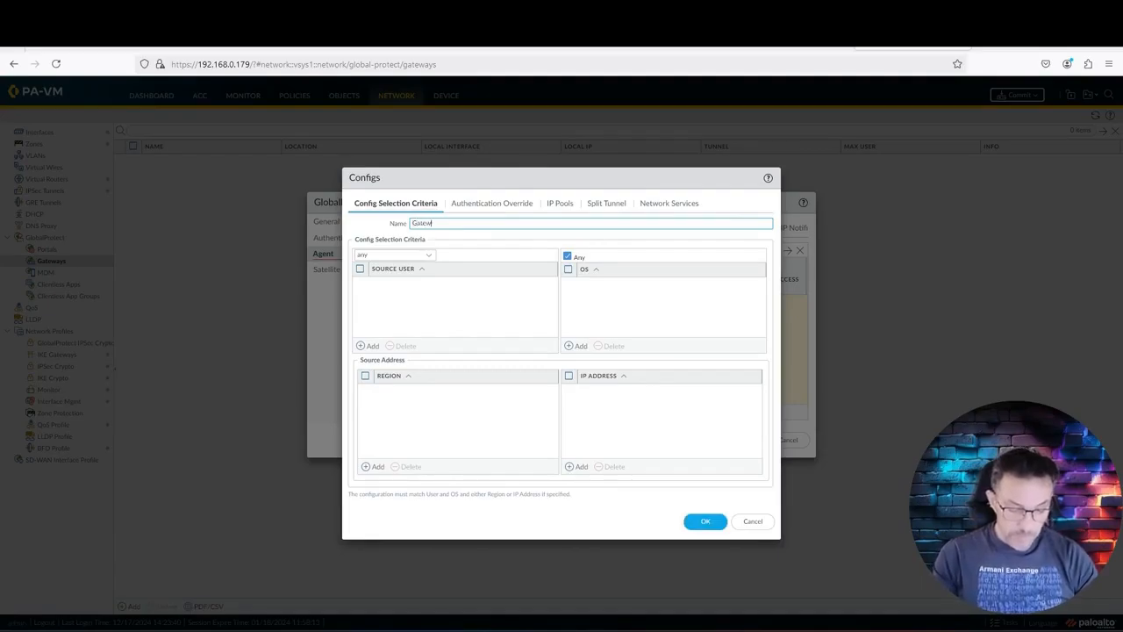
text(ay_Client)
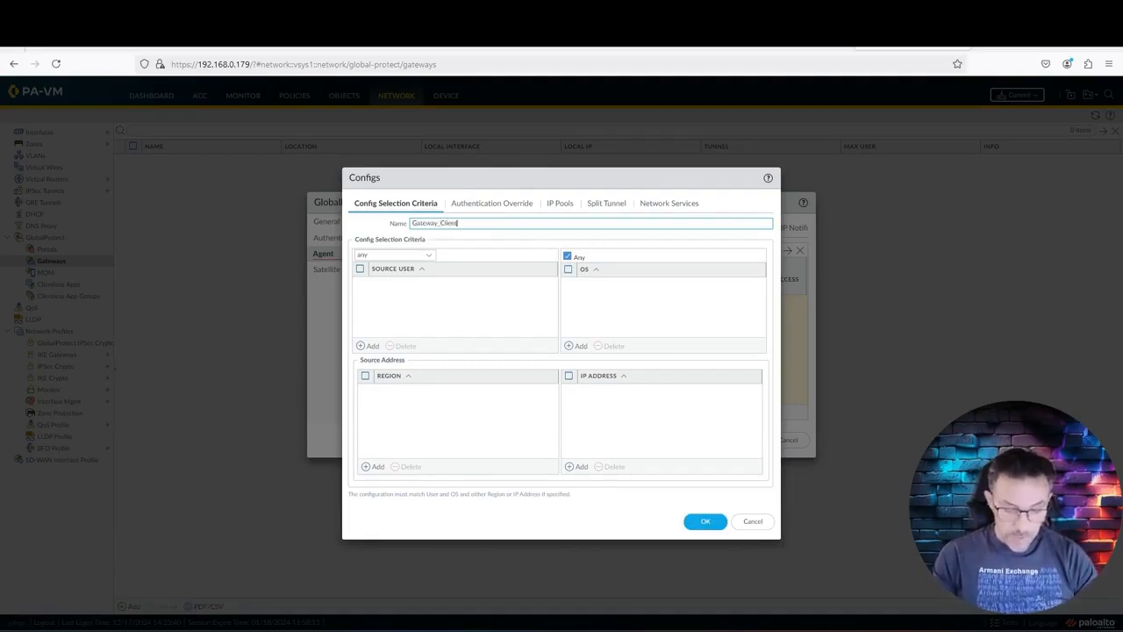
text(_Settings)
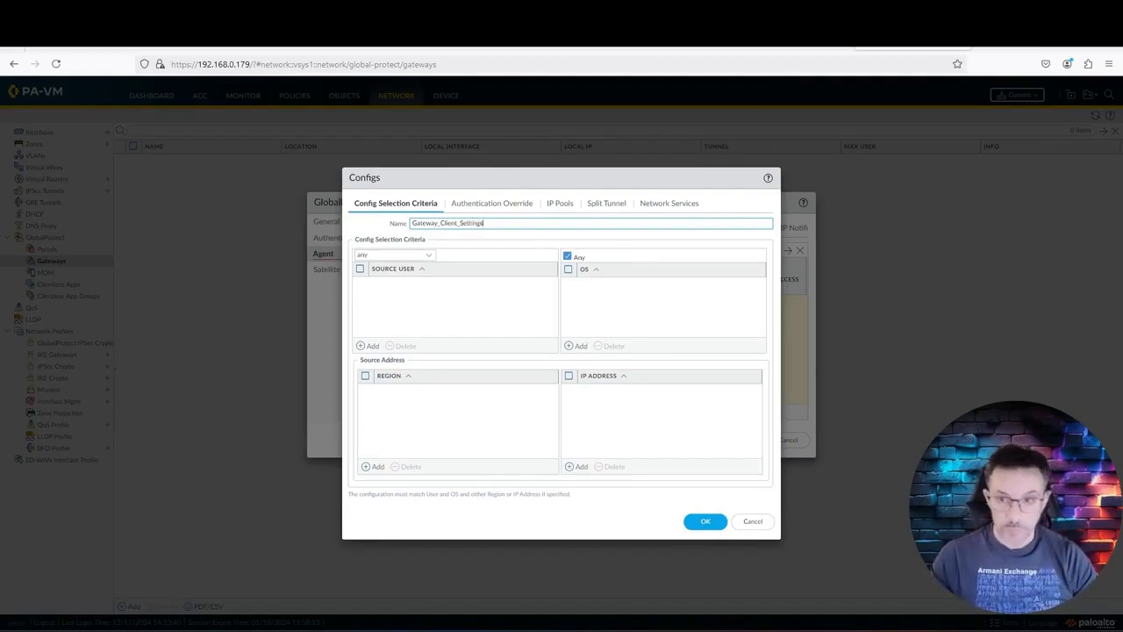
click(460, 298)
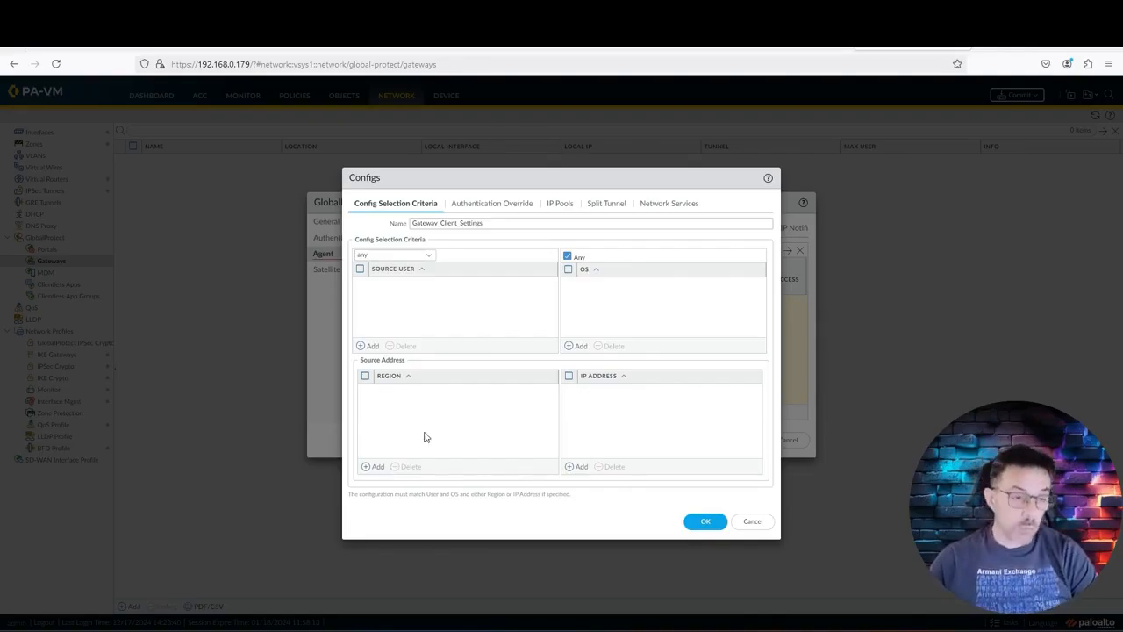
Step: Enable generating and accepting override cookies encrypted with Crazynet_CA, lifetime 8 hours
click(488, 205)
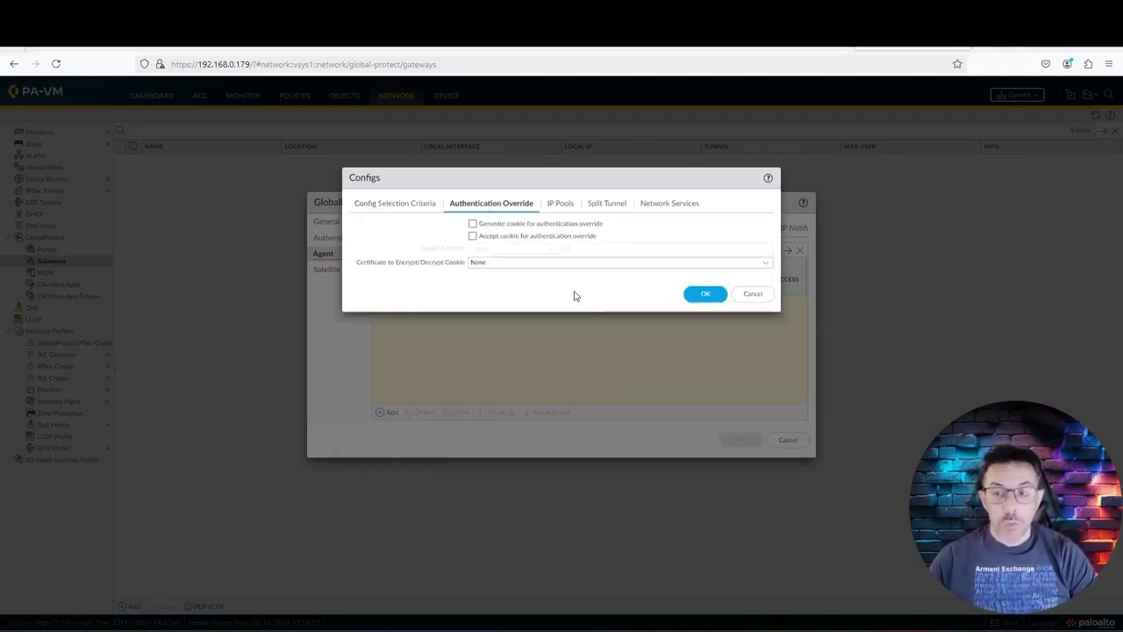
click(473, 224)
click(473, 235)
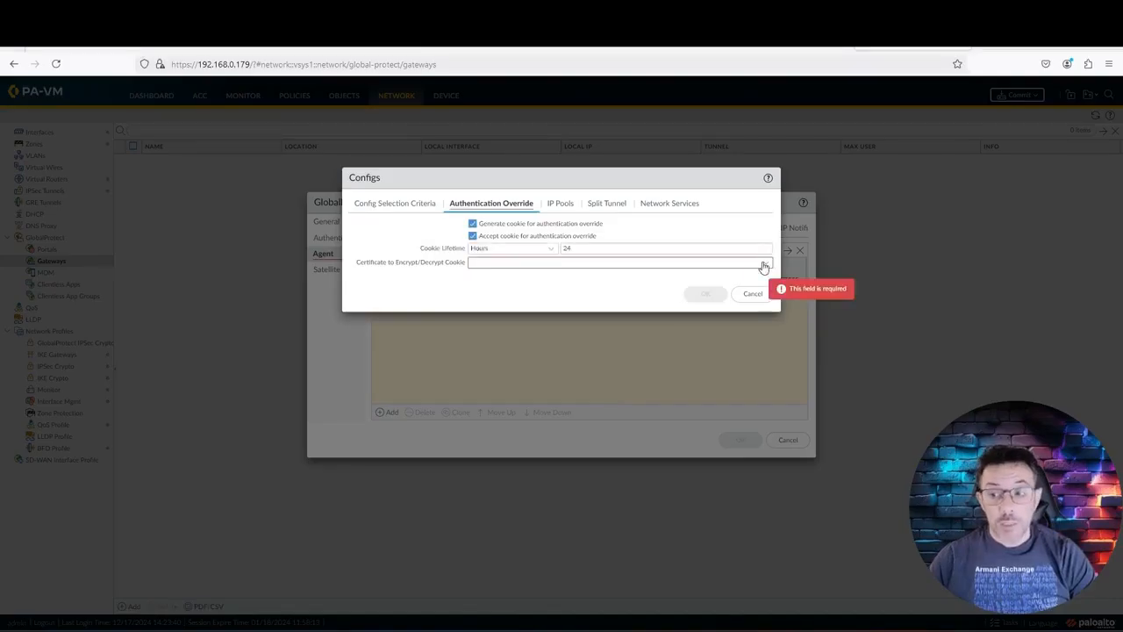
click(765, 262)
click(520, 291)
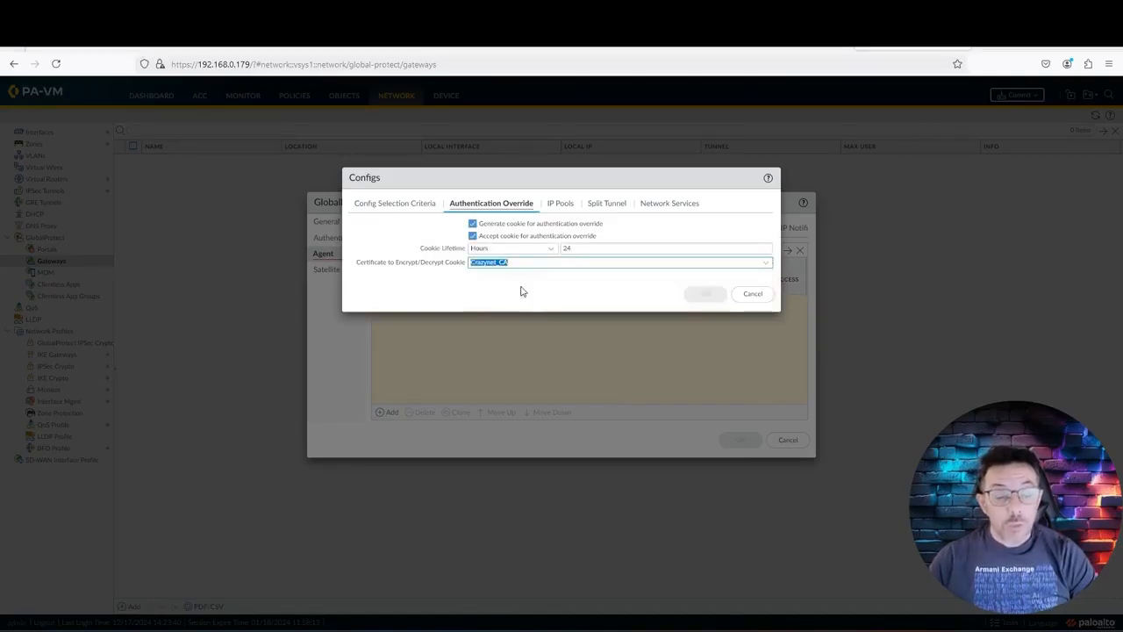
click(527, 294)
click(644, 262)
click(645, 250)
click(559, 262)
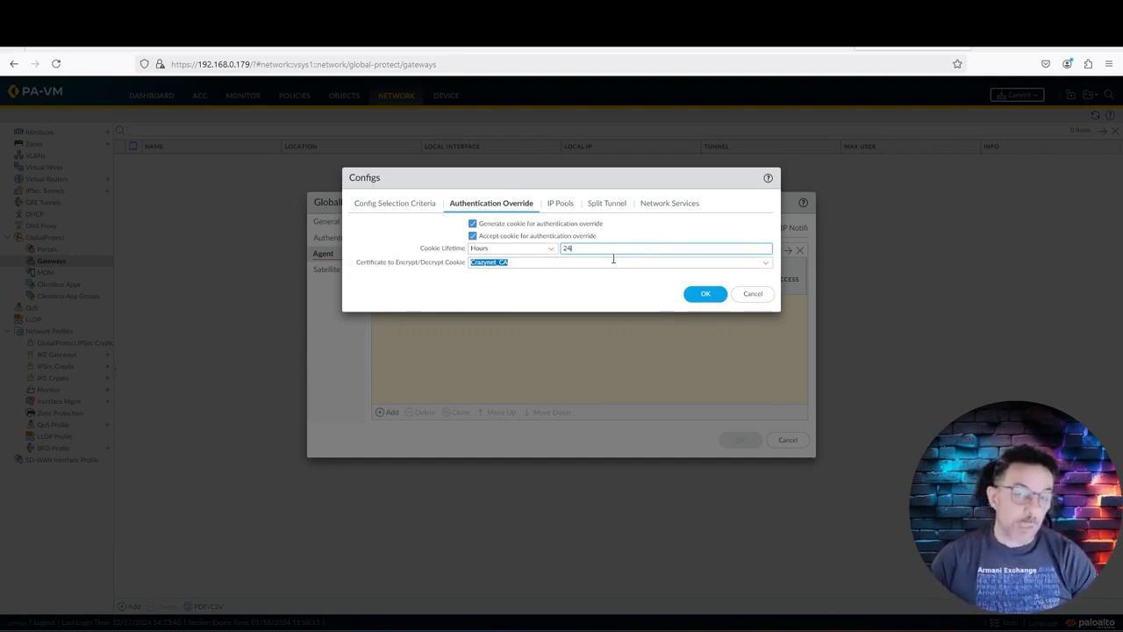
key(BackSpace)
key(BackSpace)
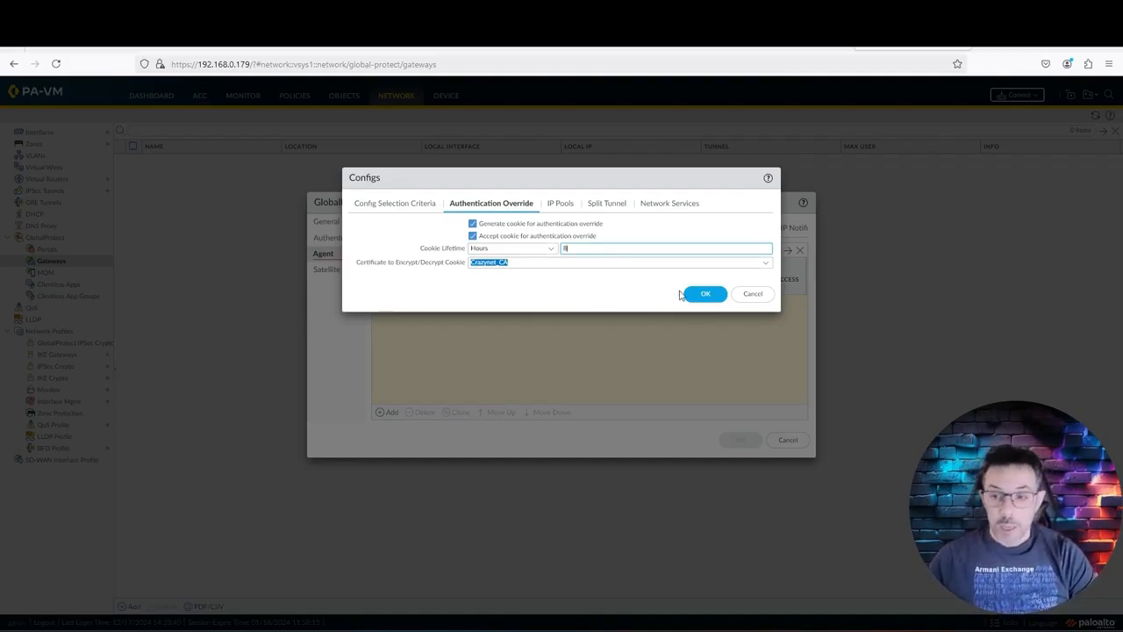
click(573, 206)
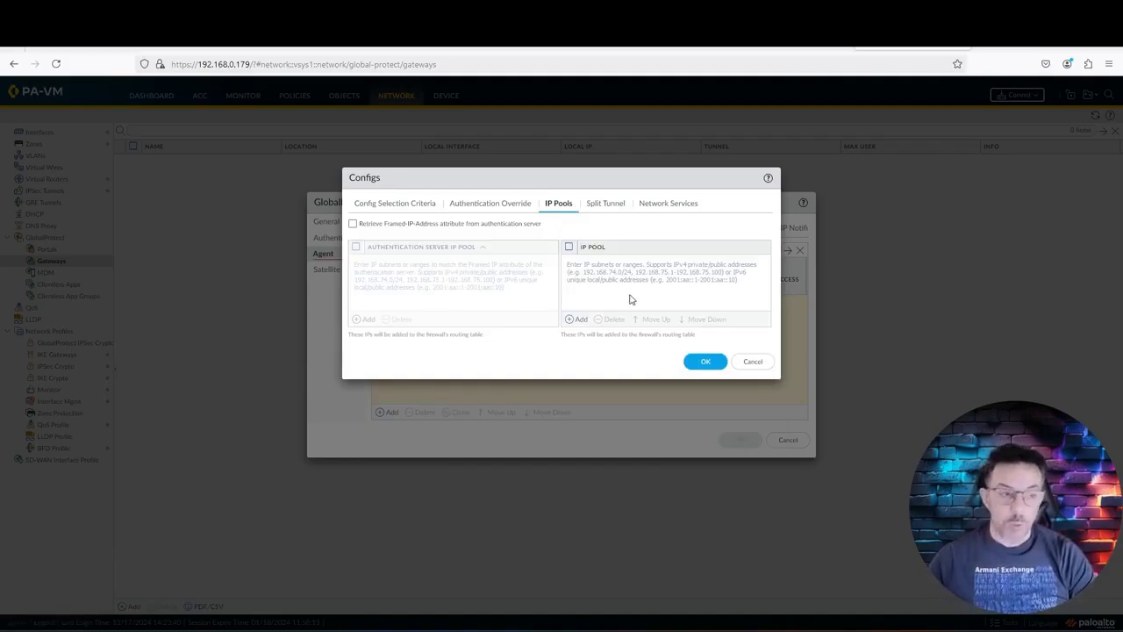
Step: Add the IP pool range 192.168.200.10-192.168.200.254
click(586, 323)
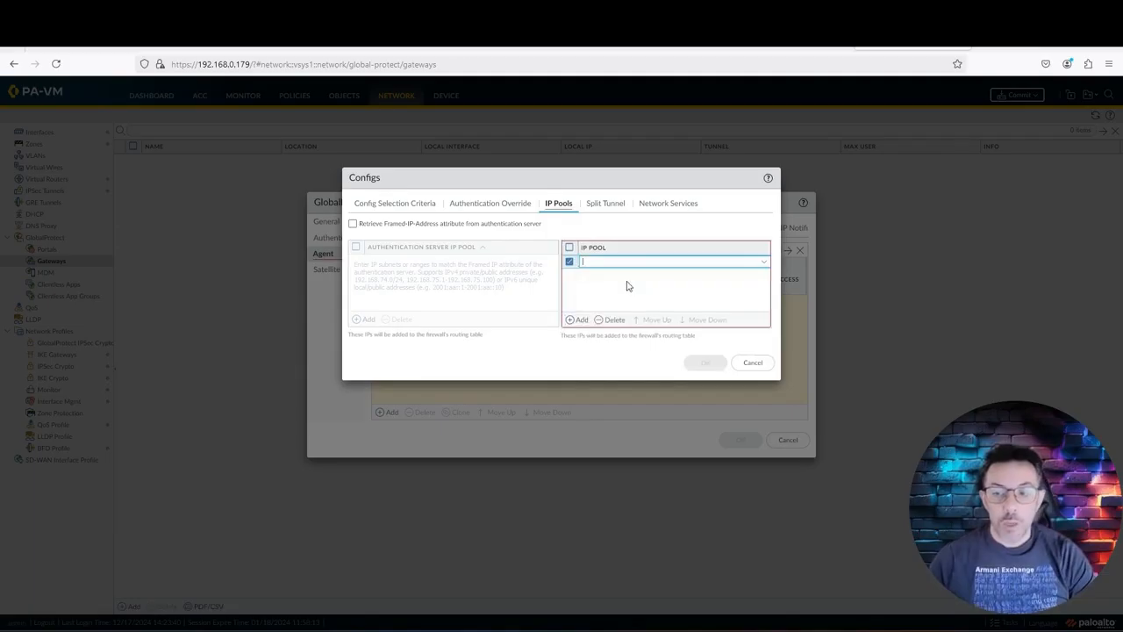
text(192.168.200.)
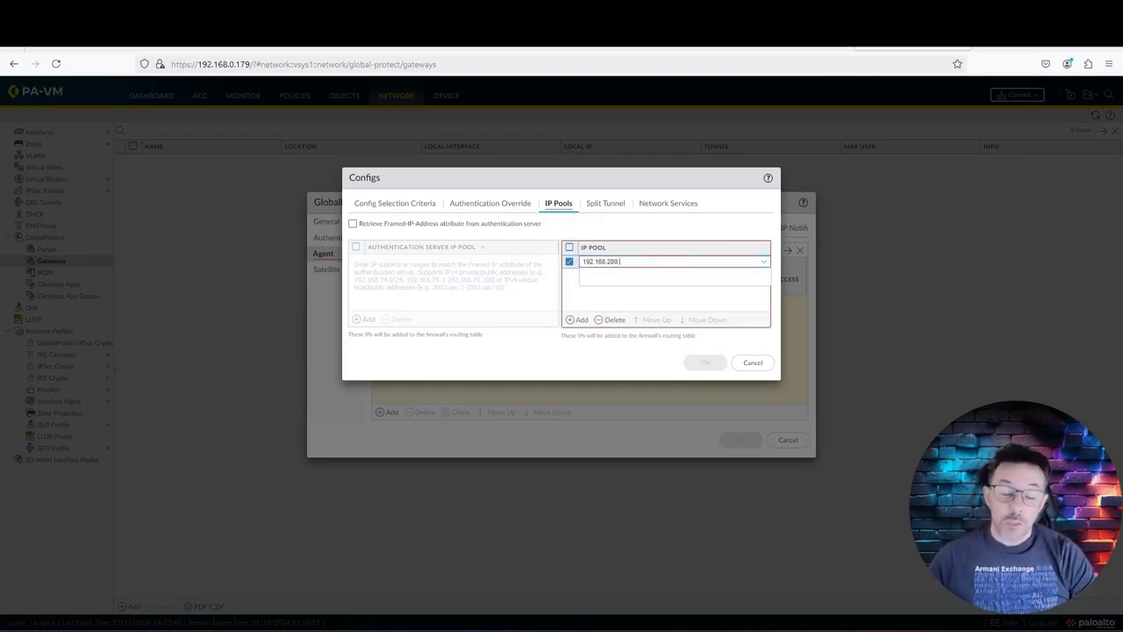
text(10-192.168.200.254)
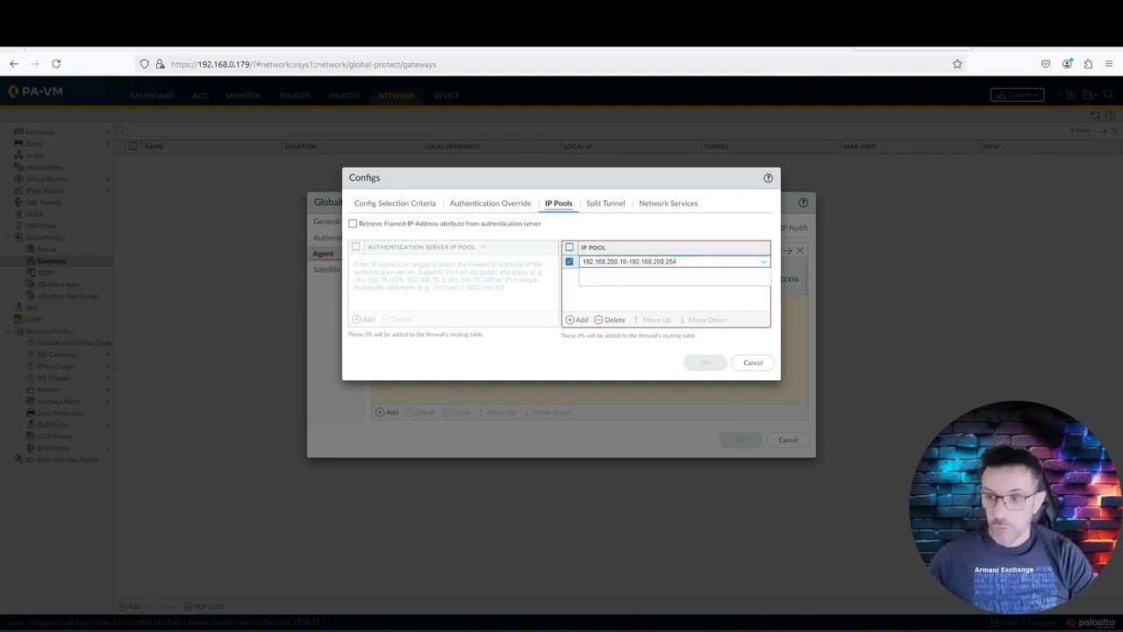
click(649, 225)
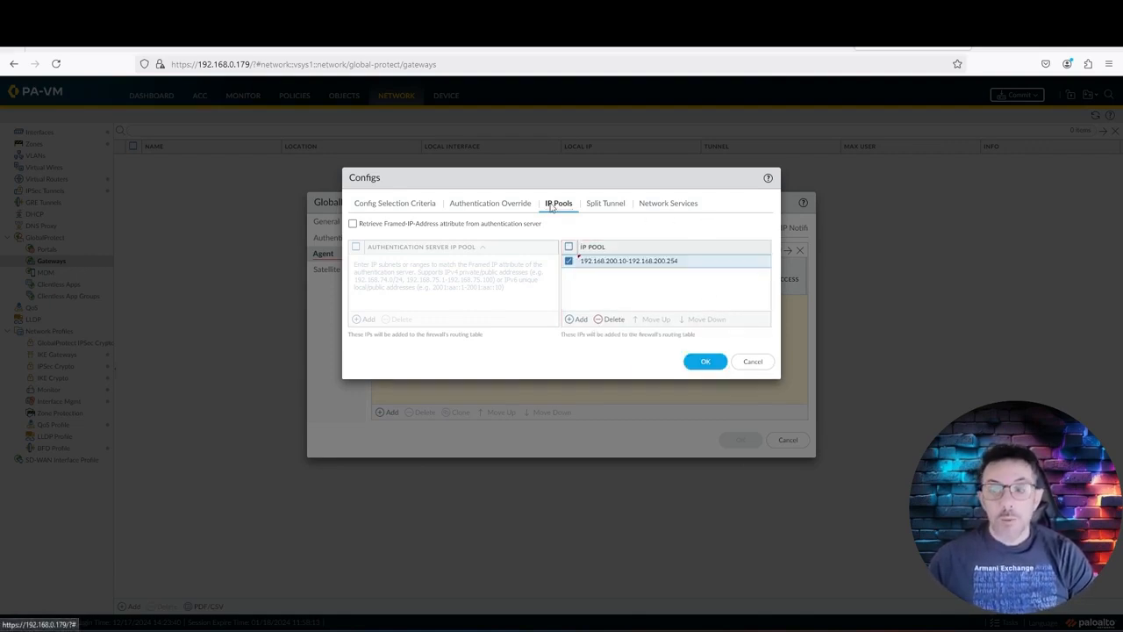
click(606, 202)
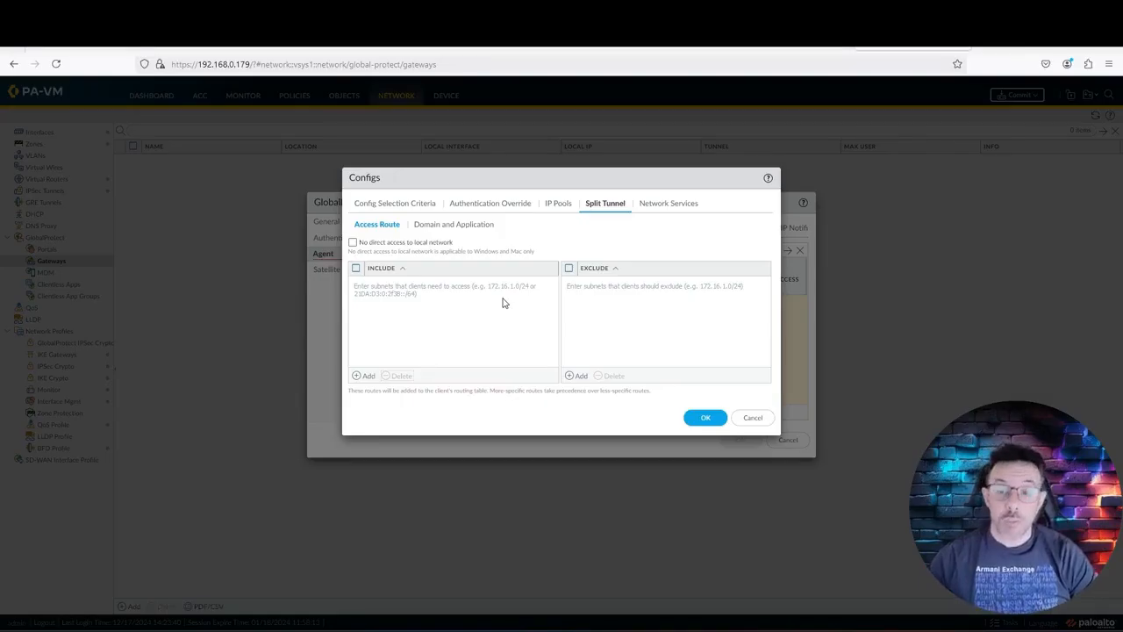
Step: Add 0.0.0.0/0 as an included access route and save the Gateway_Client_Settings config
click(367, 376)
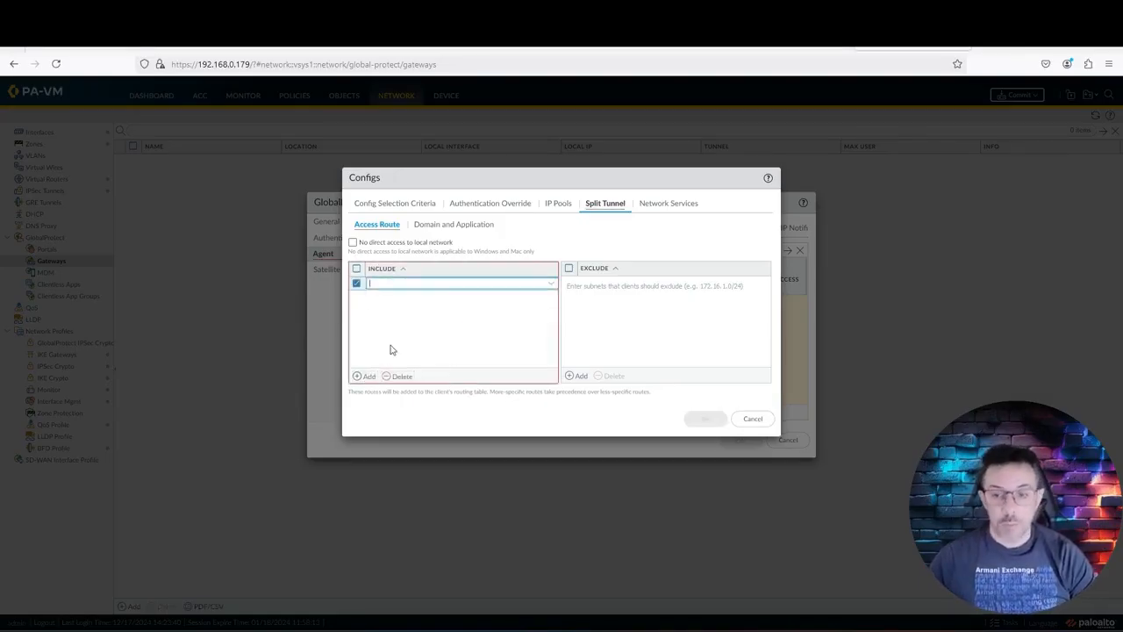
text(0.0.0)
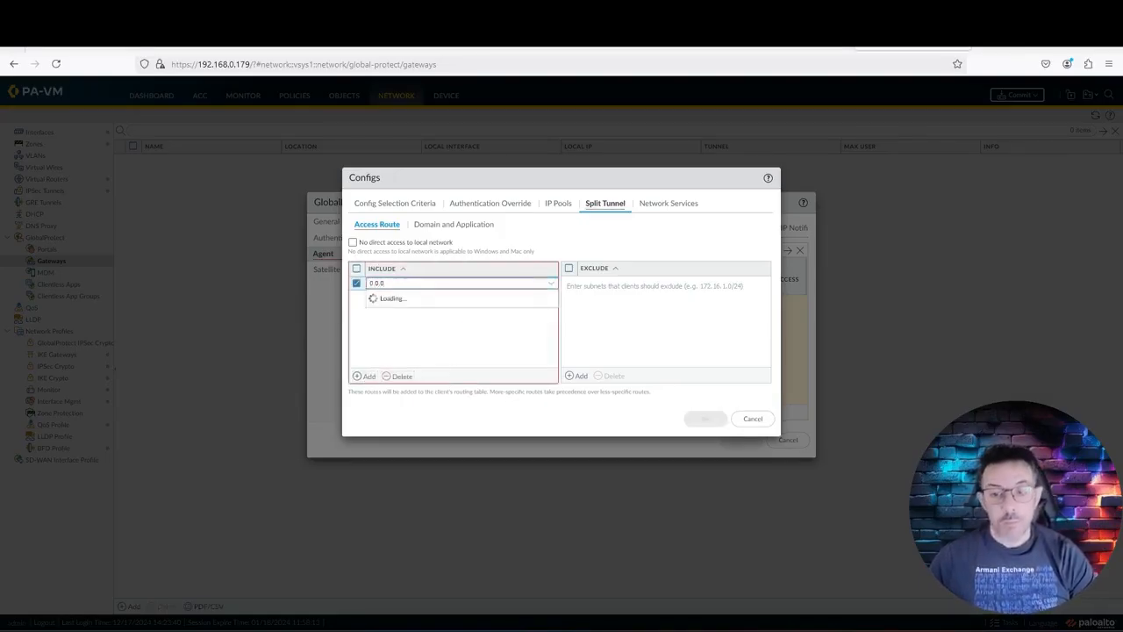
text(.0/0)
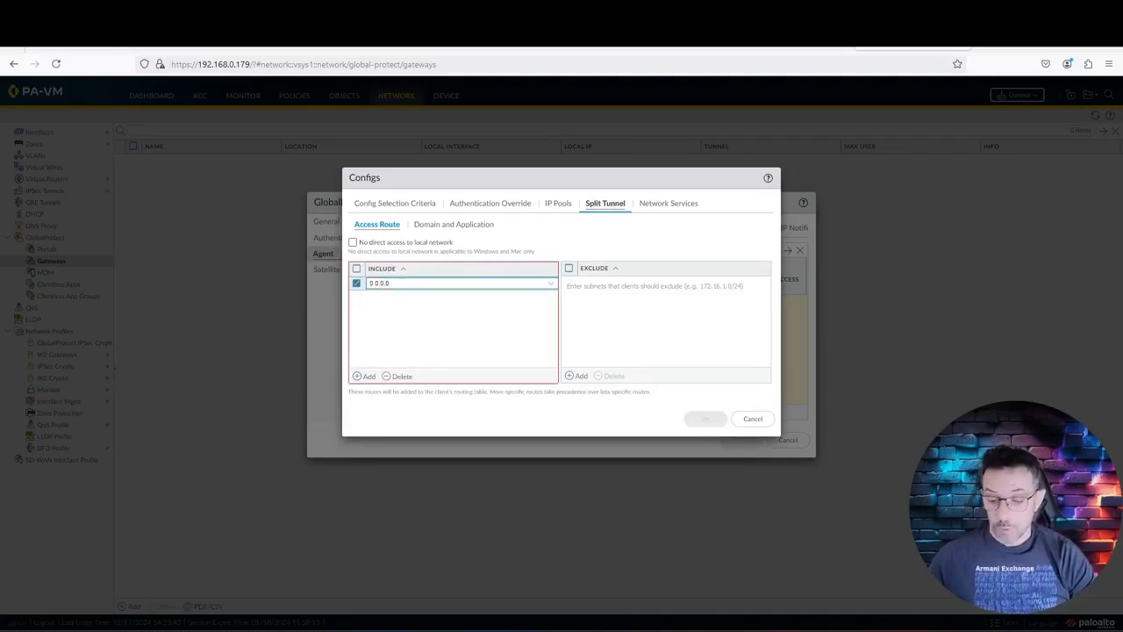
click(458, 345)
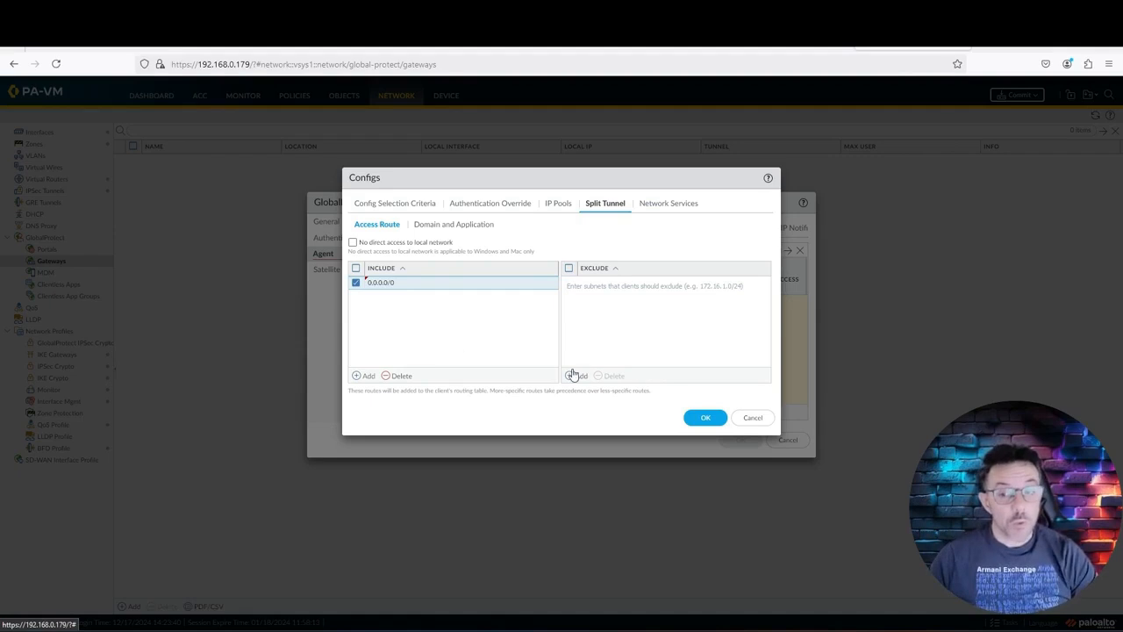
click(707, 418)
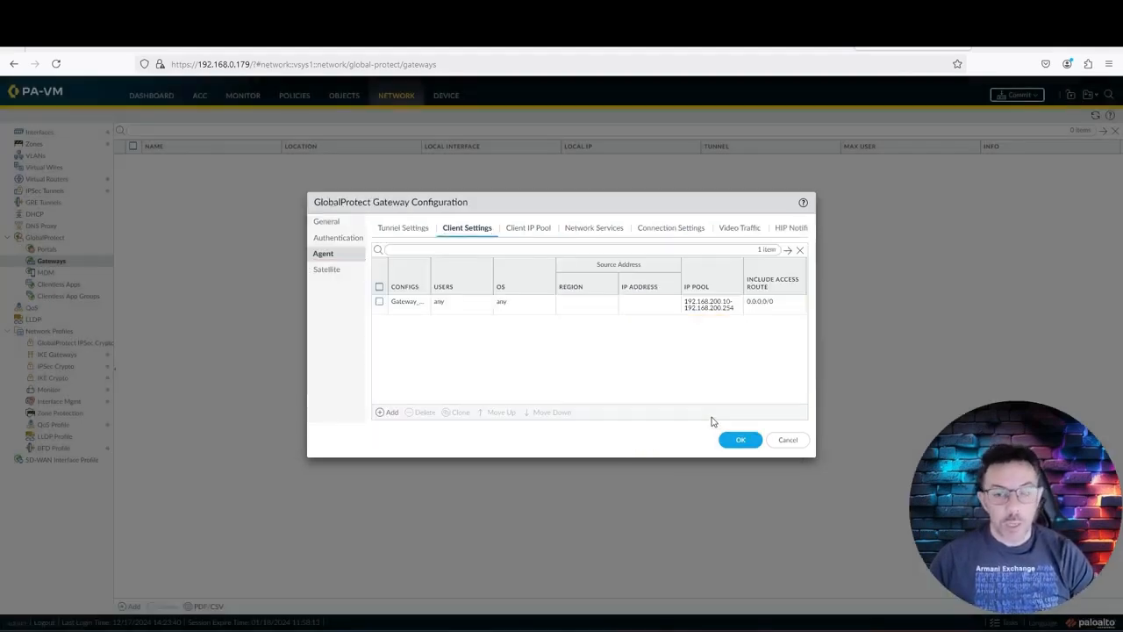
Step: Review the Gateway_Client_Settings IP pool range 192.168.200.10–192.168.200.254
click(536, 233)
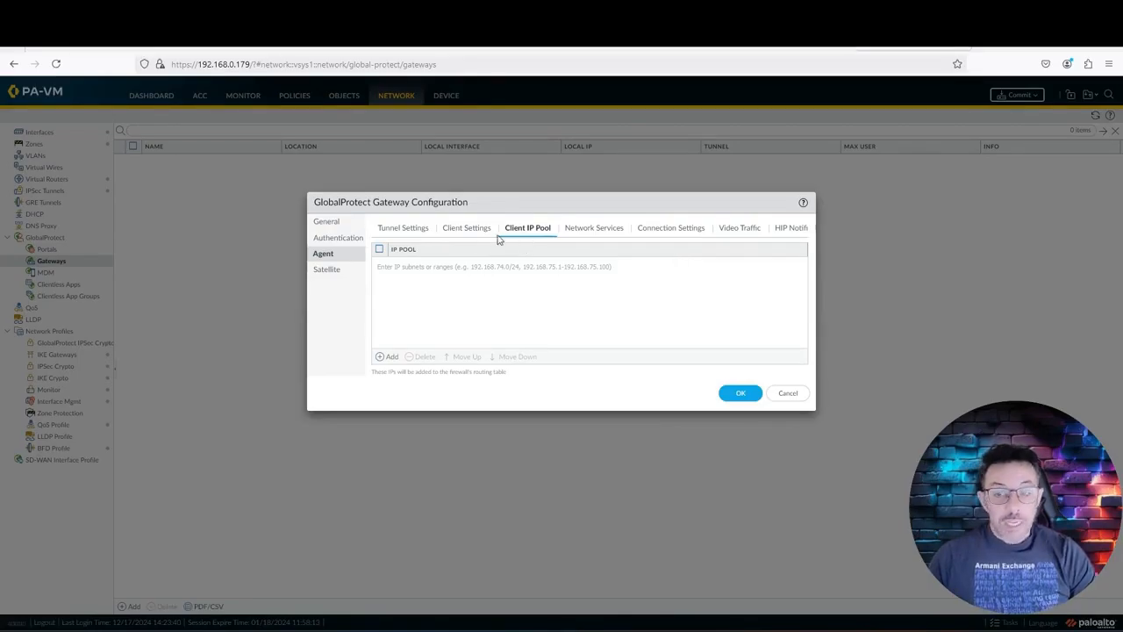
click(468, 228)
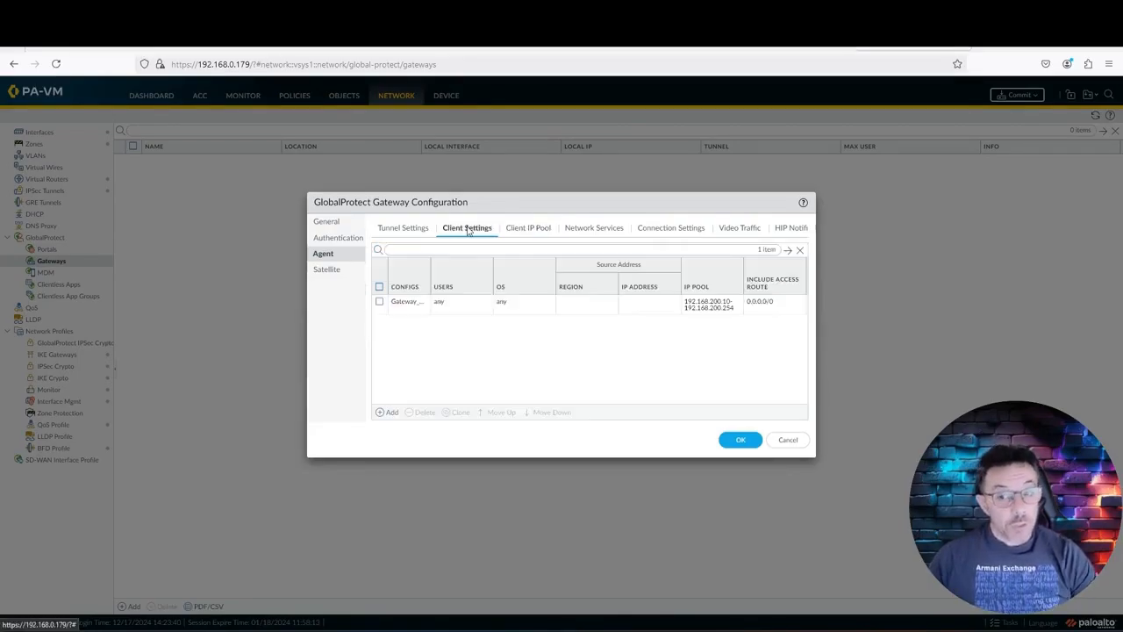
click(409, 304)
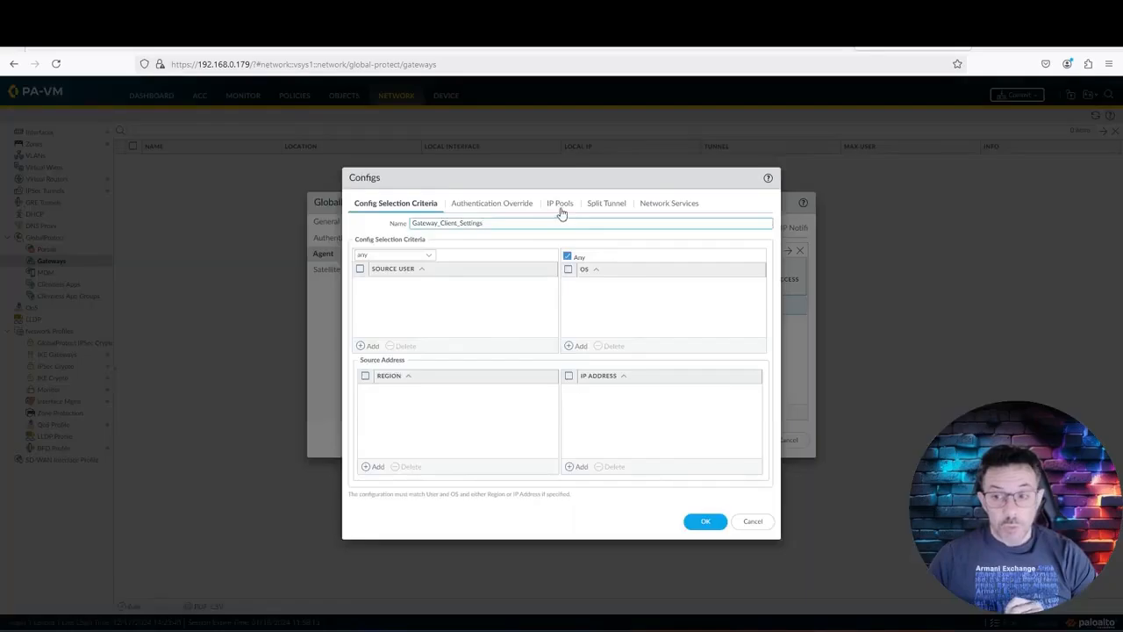
click(561, 207)
click(740, 363)
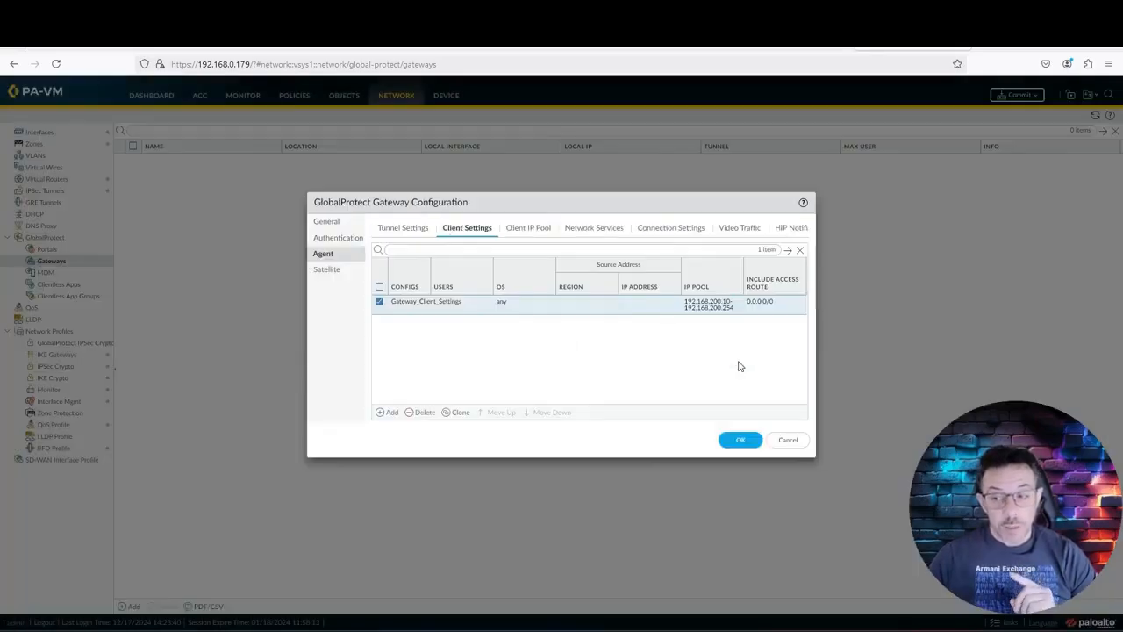
click(409, 302)
click(560, 208)
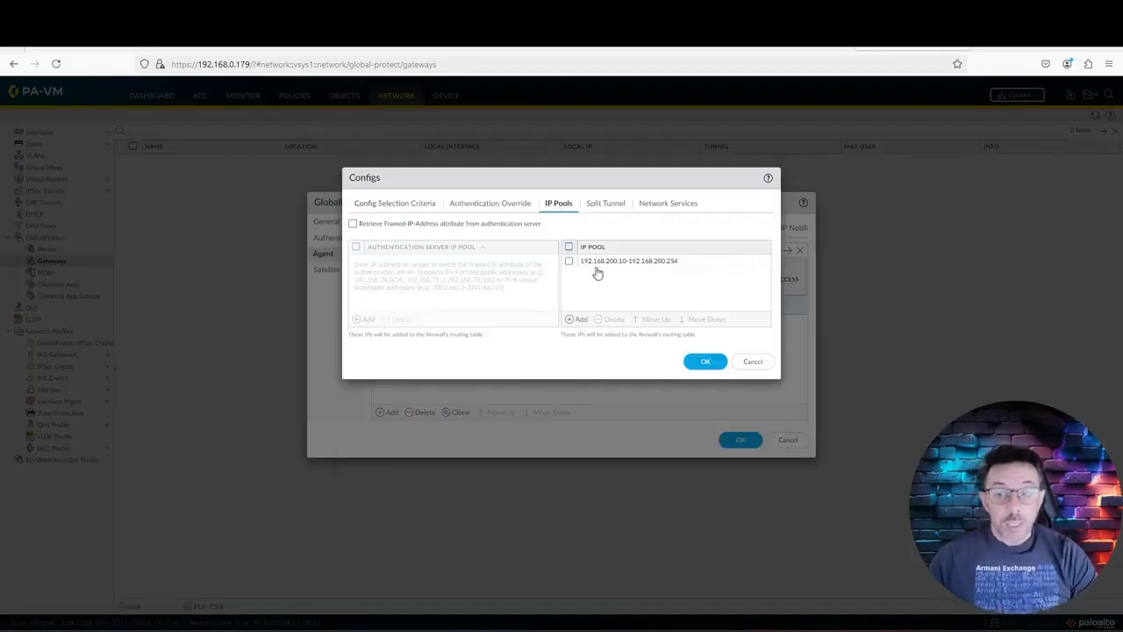
drag(481, 174, 595, 350)
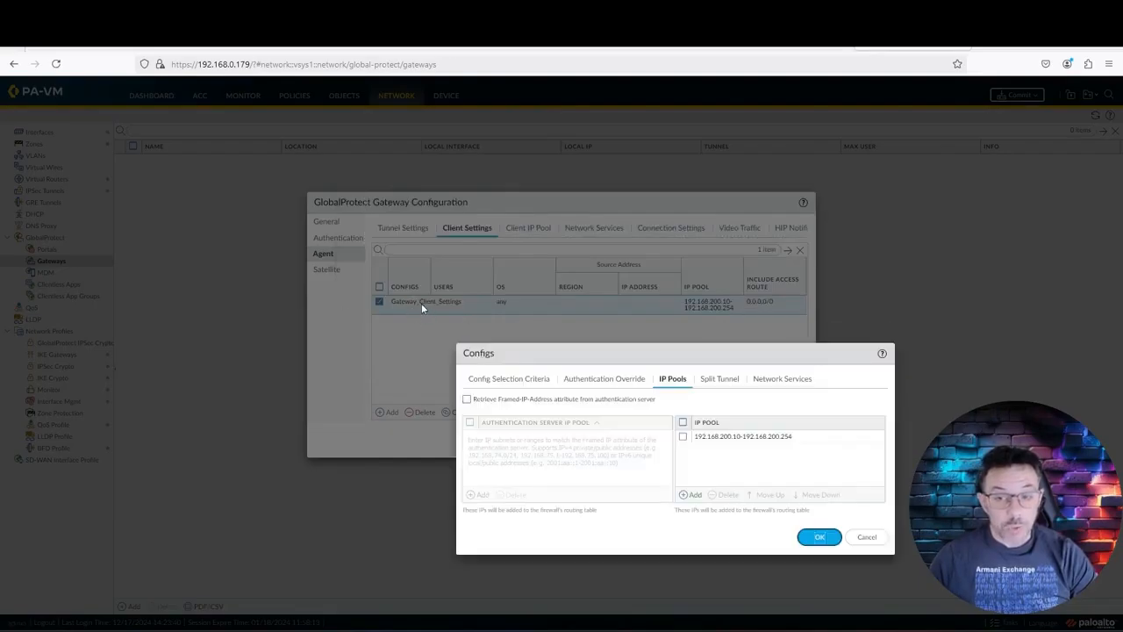
drag(592, 351, 469, 184)
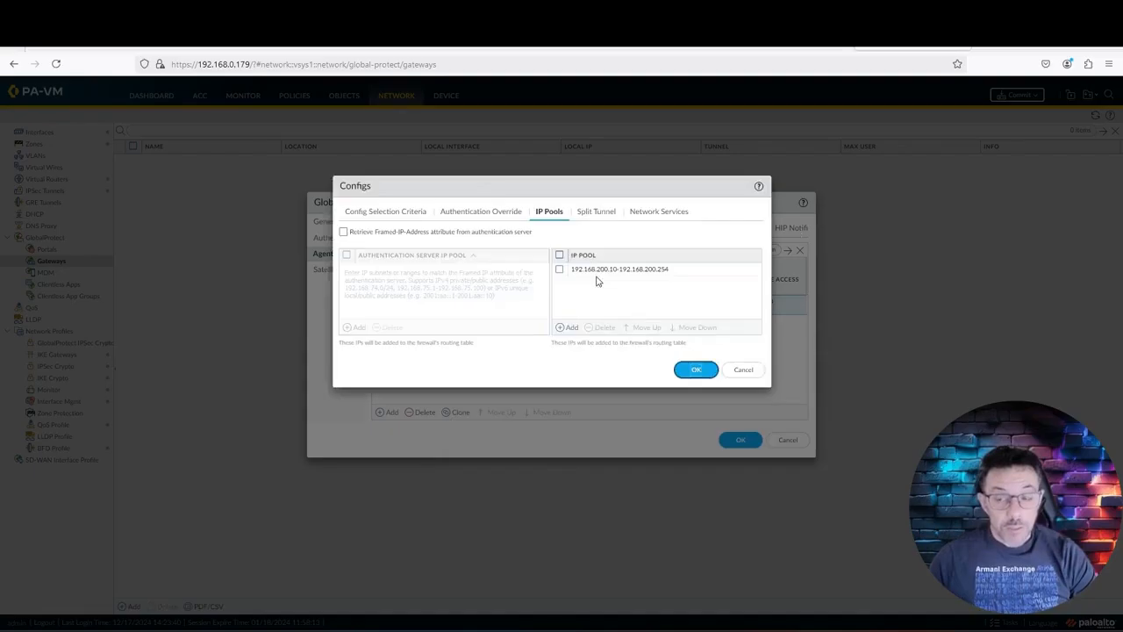
Step: Check the config's DNS settings and pool again, then view the gateway's empty Client IP Pool list
click(676, 219)
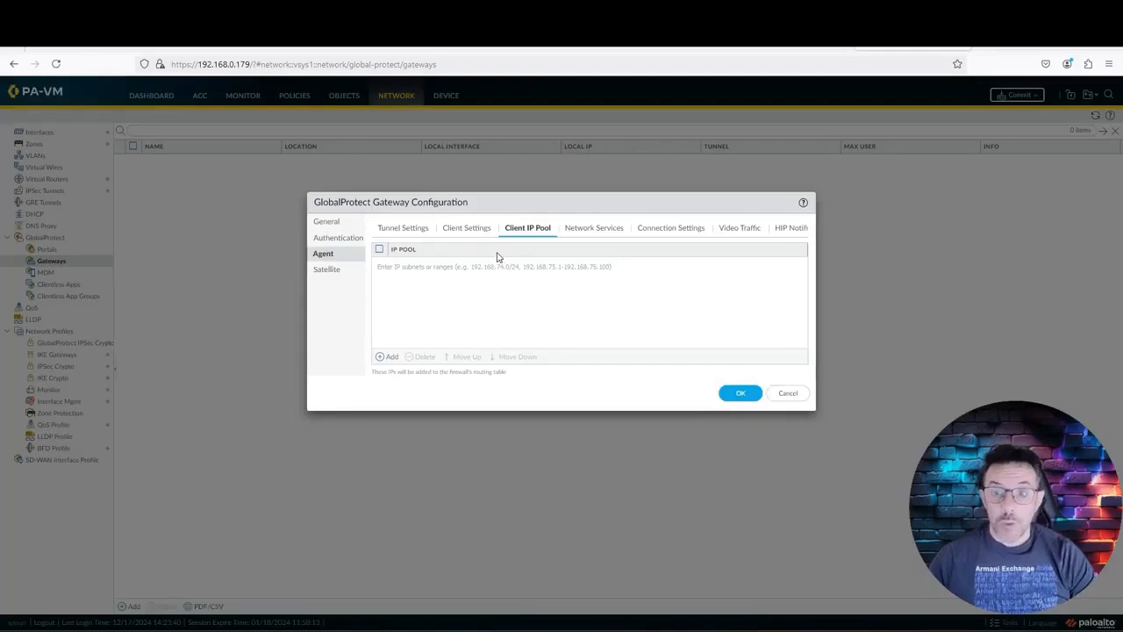
click(472, 232)
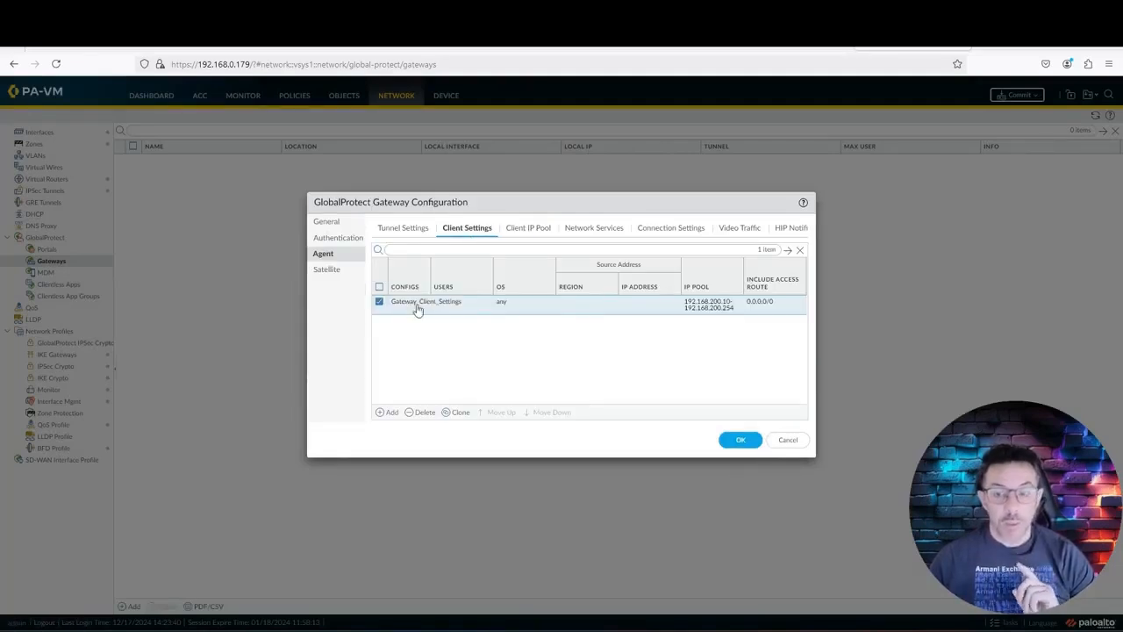
click(419, 305)
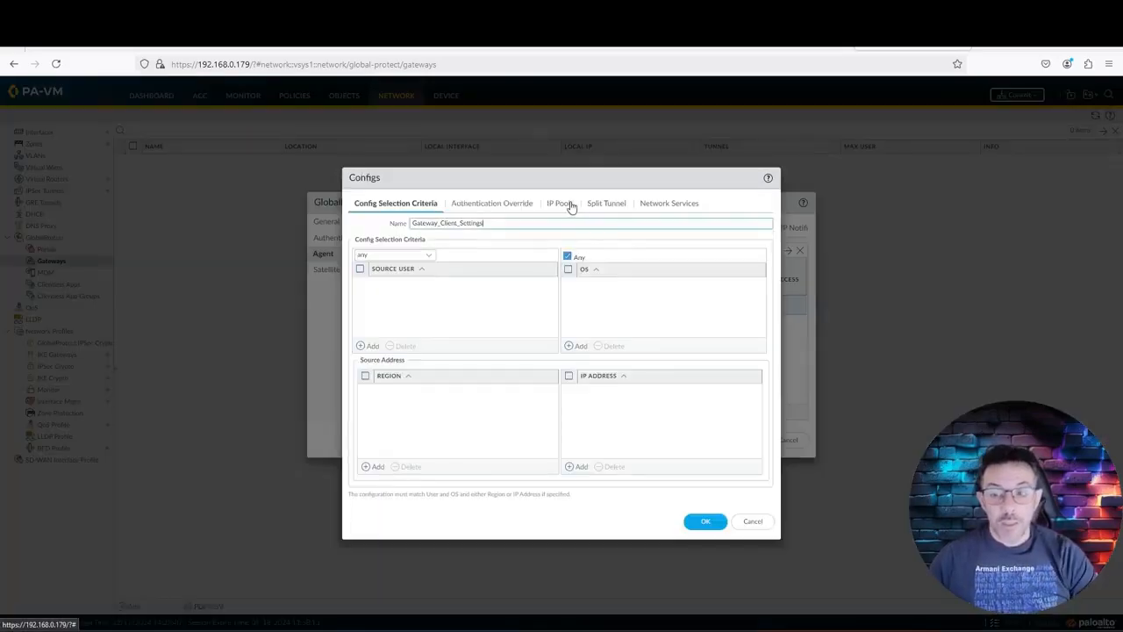
click(562, 206)
click(751, 361)
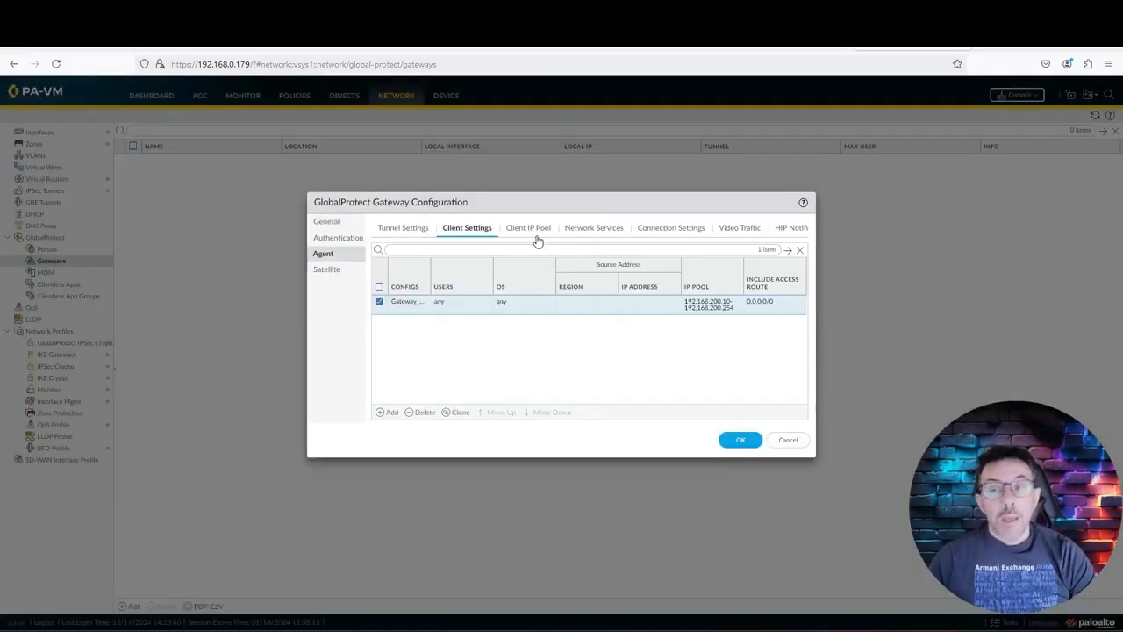
click(531, 232)
click(482, 233)
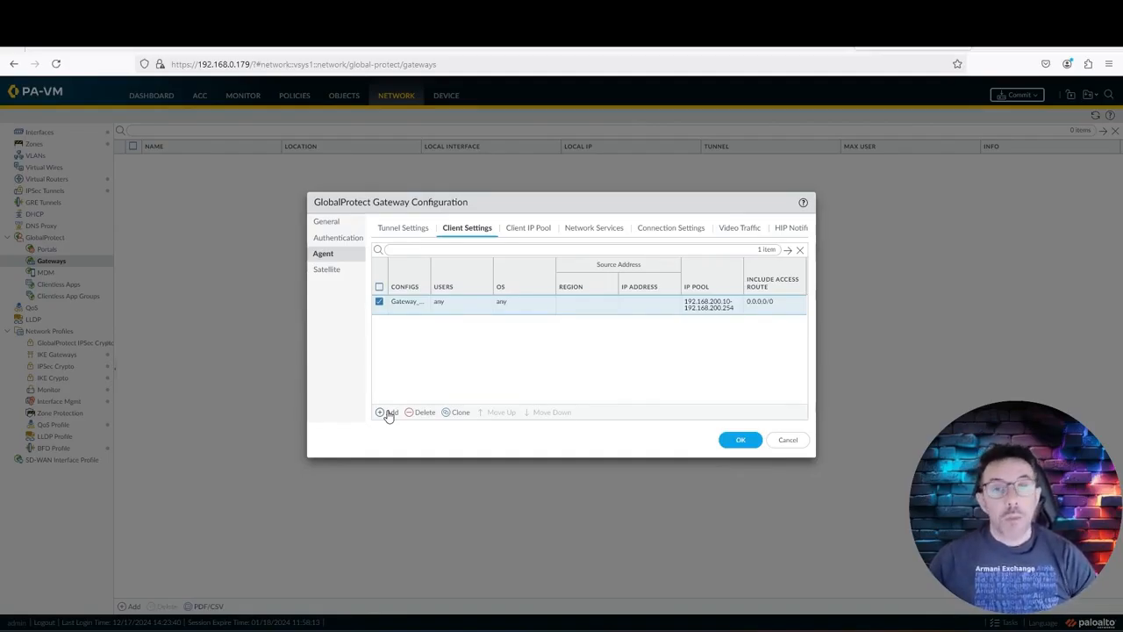
click(546, 230)
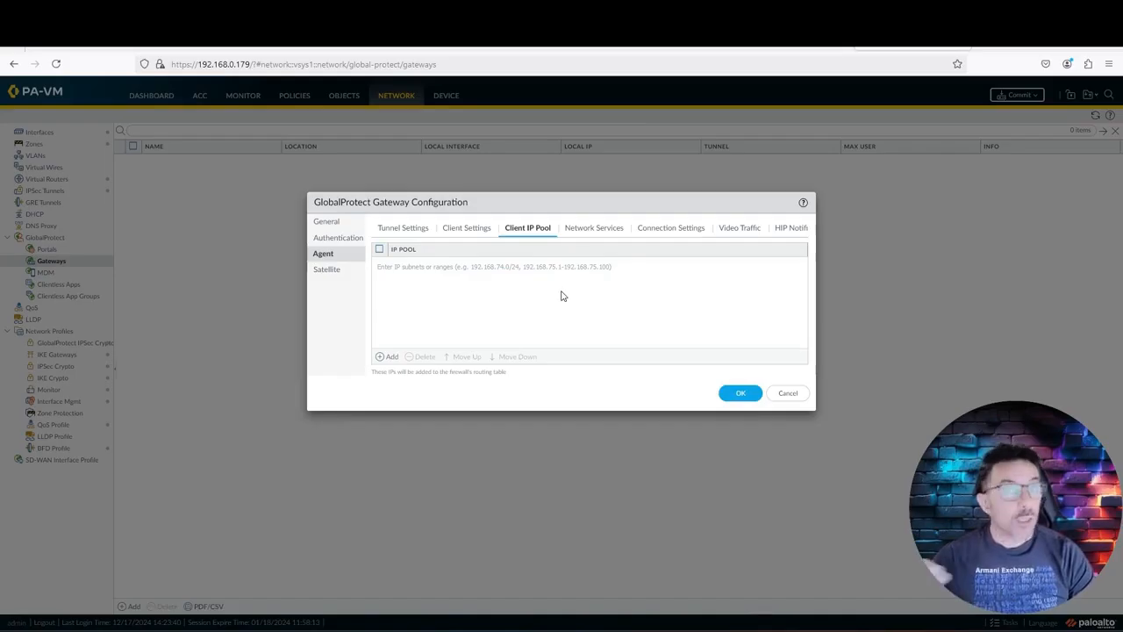
Step: Set the gateway's primary DNS to 8.8.8.8 and secondary DNS to 8.8.4.4
click(602, 232)
click(499, 276)
text(8.8.8.8)
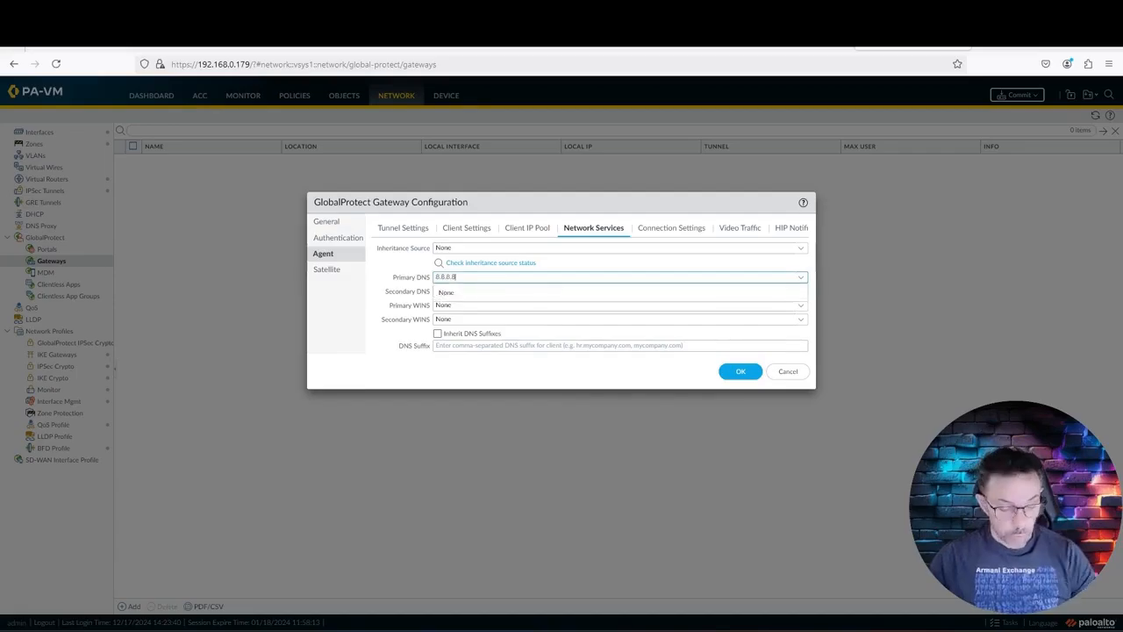
key(Tab)
text(8.8)
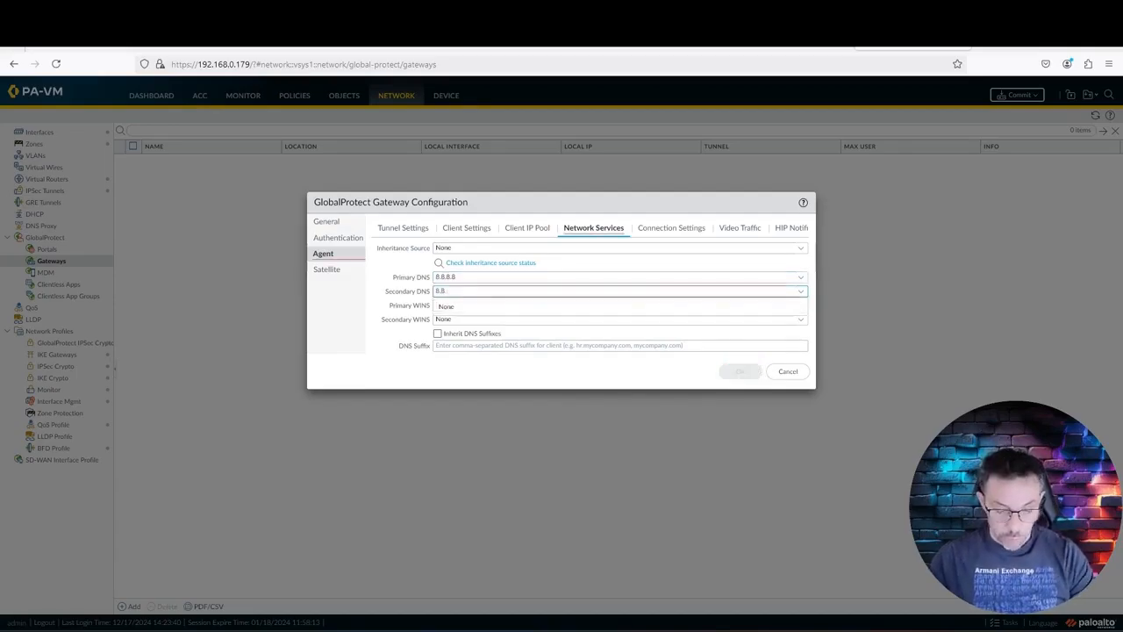
text(.4.4)
click(375, 386)
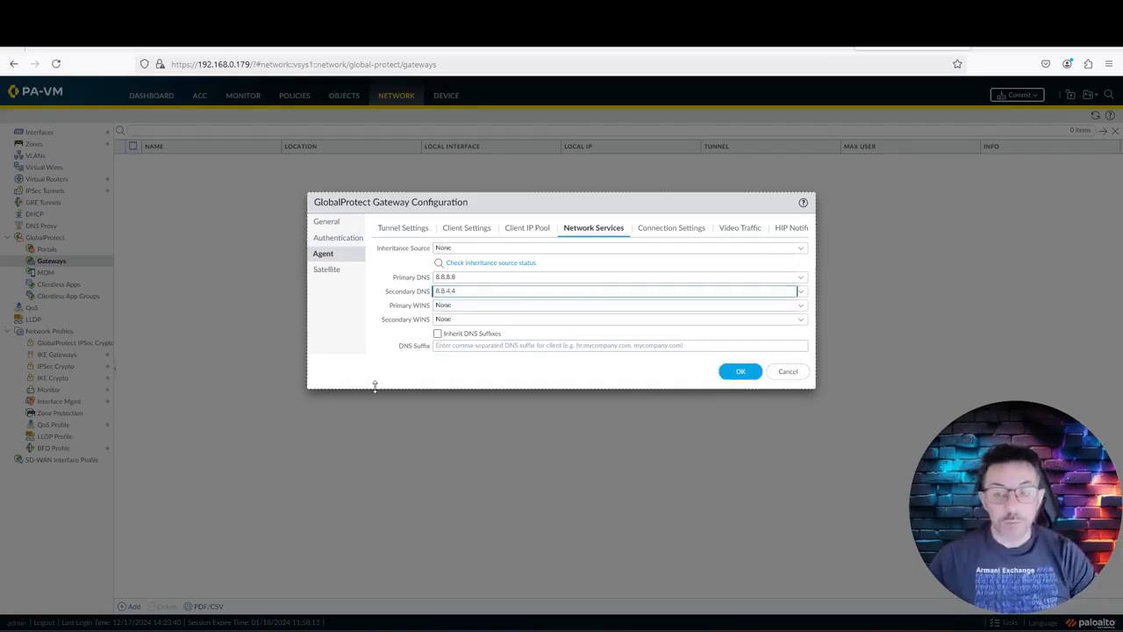
click(518, 232)
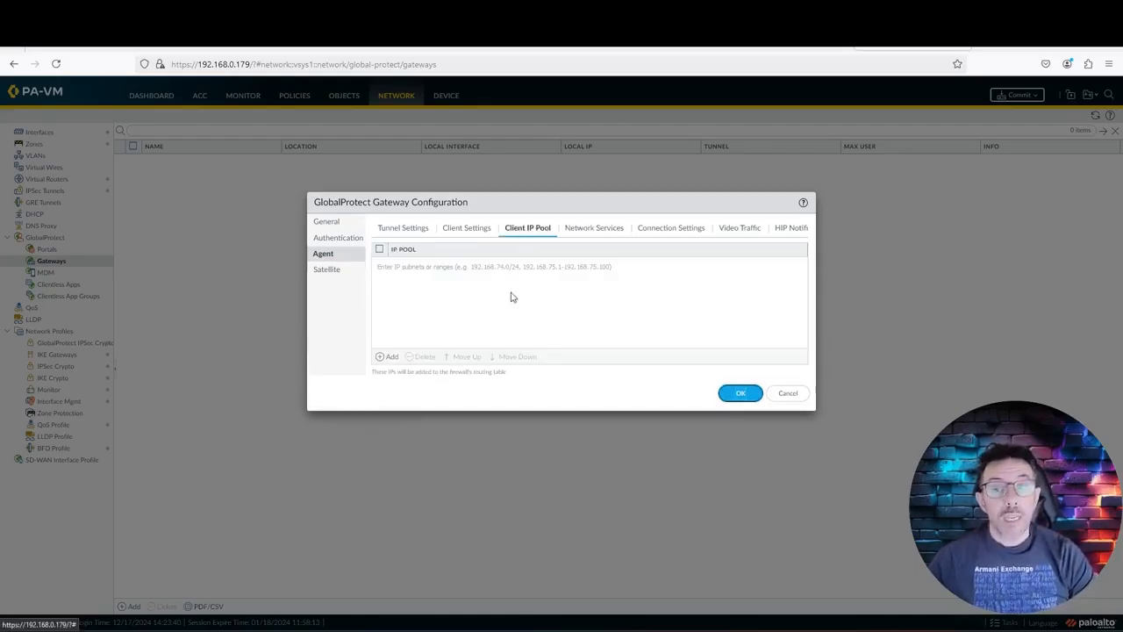
click(485, 233)
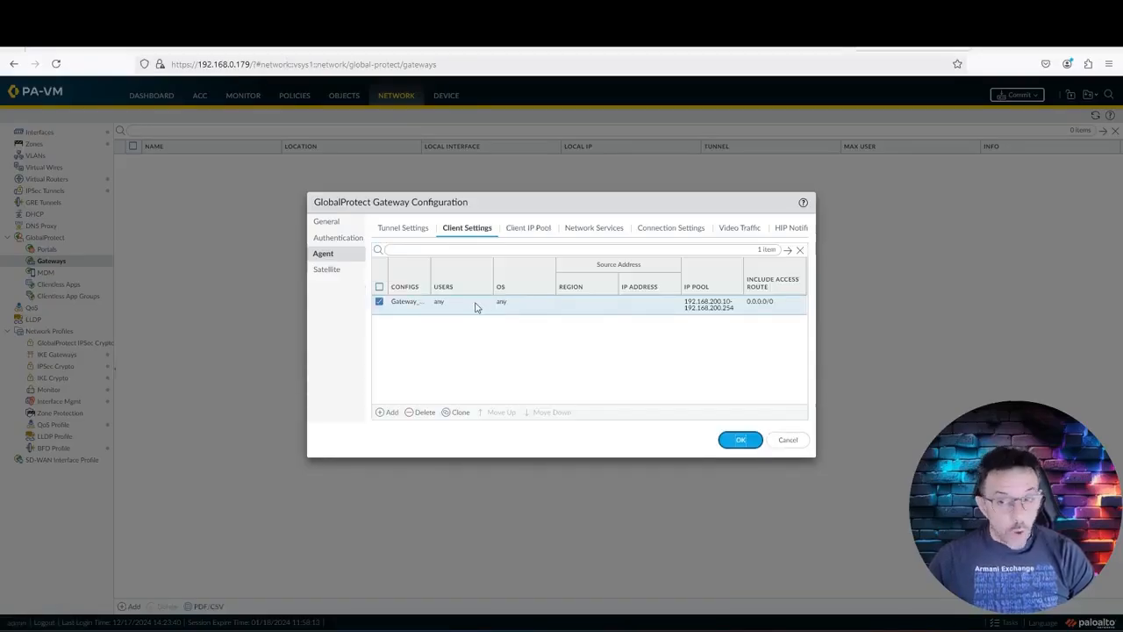
Step: Give Gateway_Client_Settings DNS servers 8.8.8.8,8.8.4.4, save Crazynet_Gateway, and go to Portals
click(396, 307)
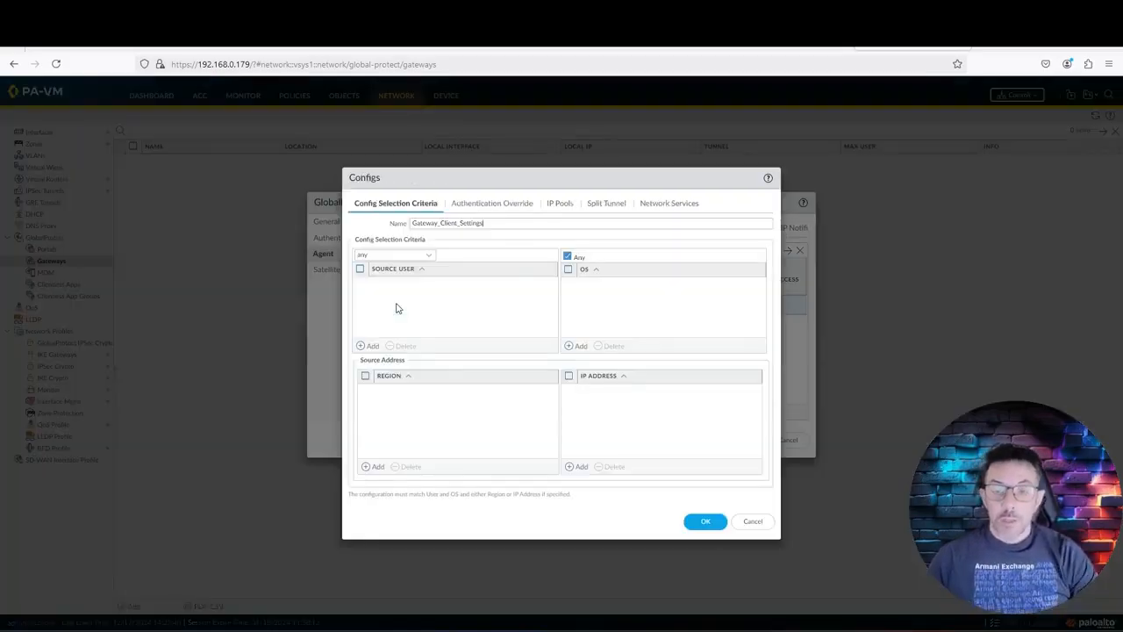
click(658, 203)
click(432, 224)
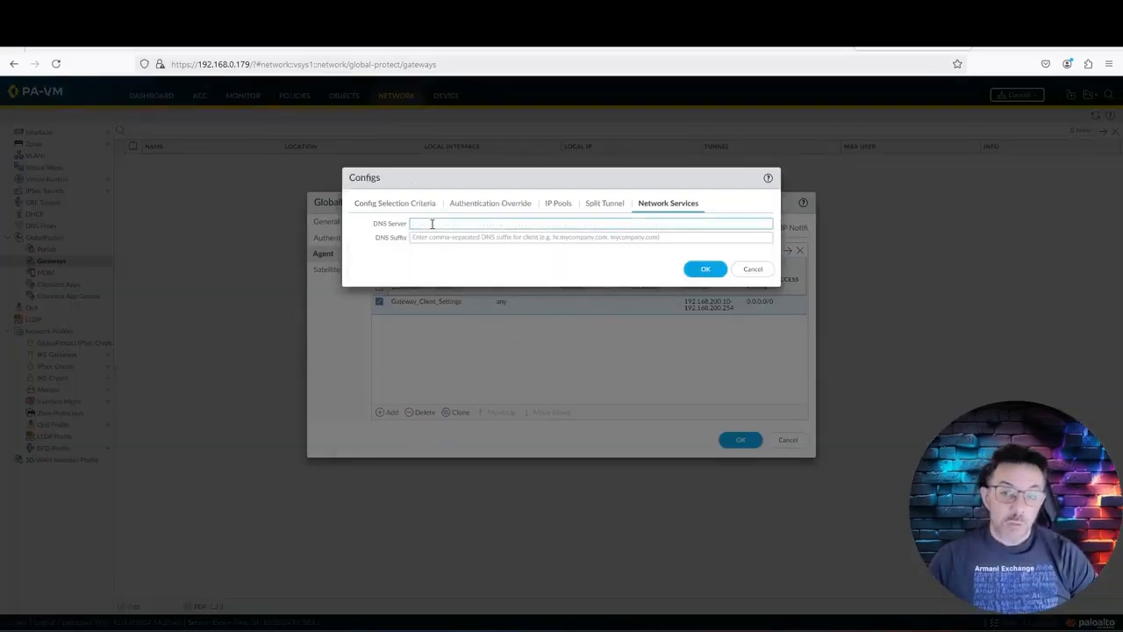
text(8.8.8)
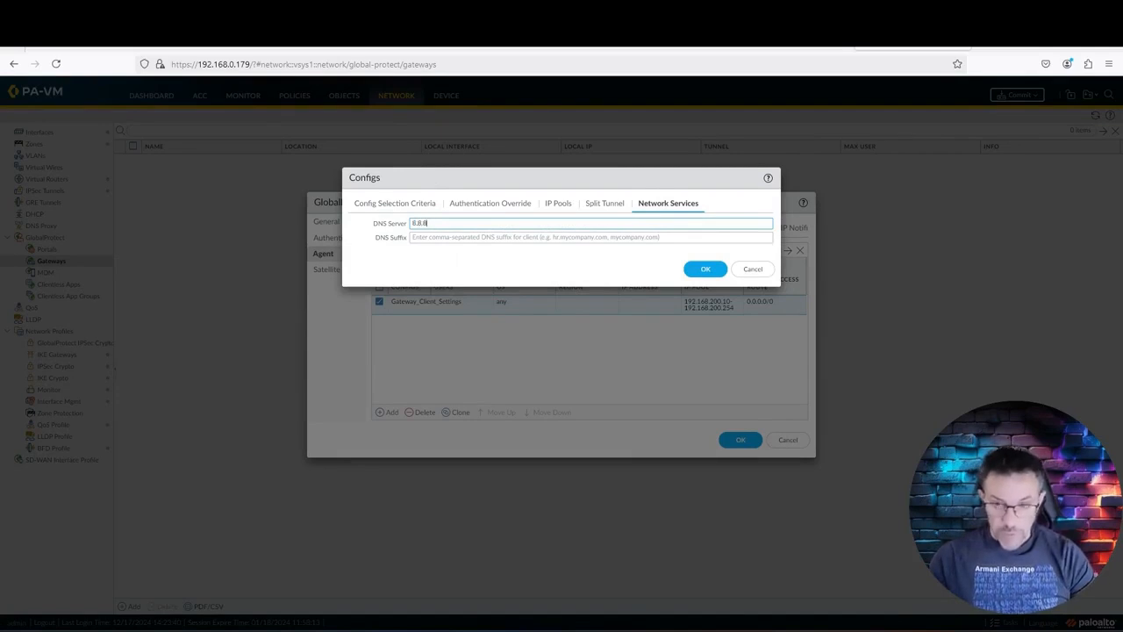
text(.8,8.8.4.4)
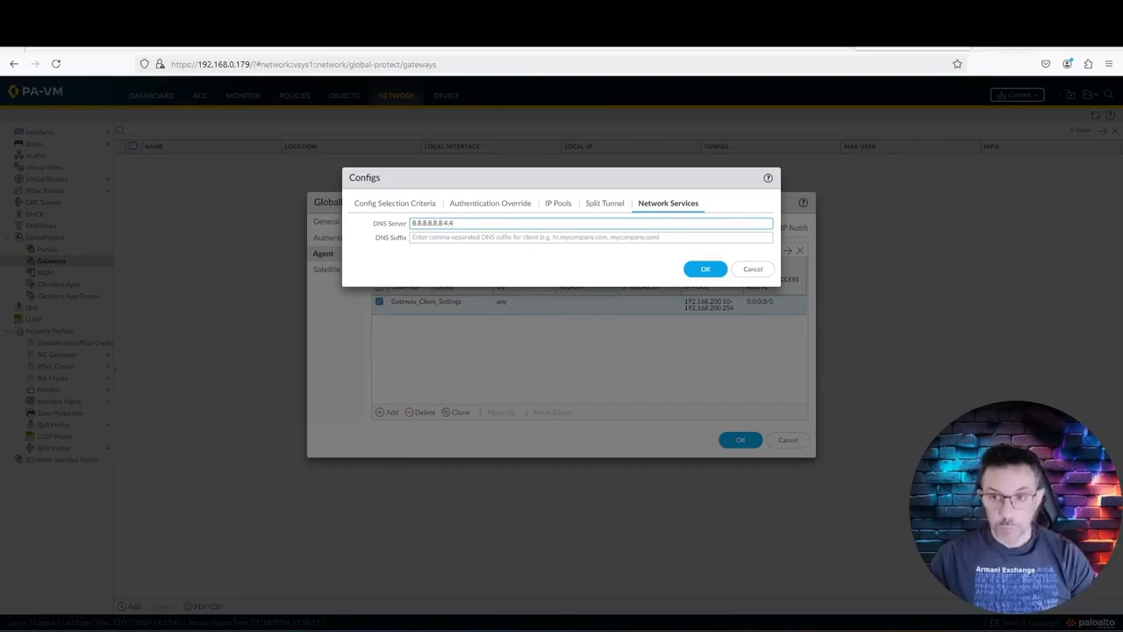
click(705, 269)
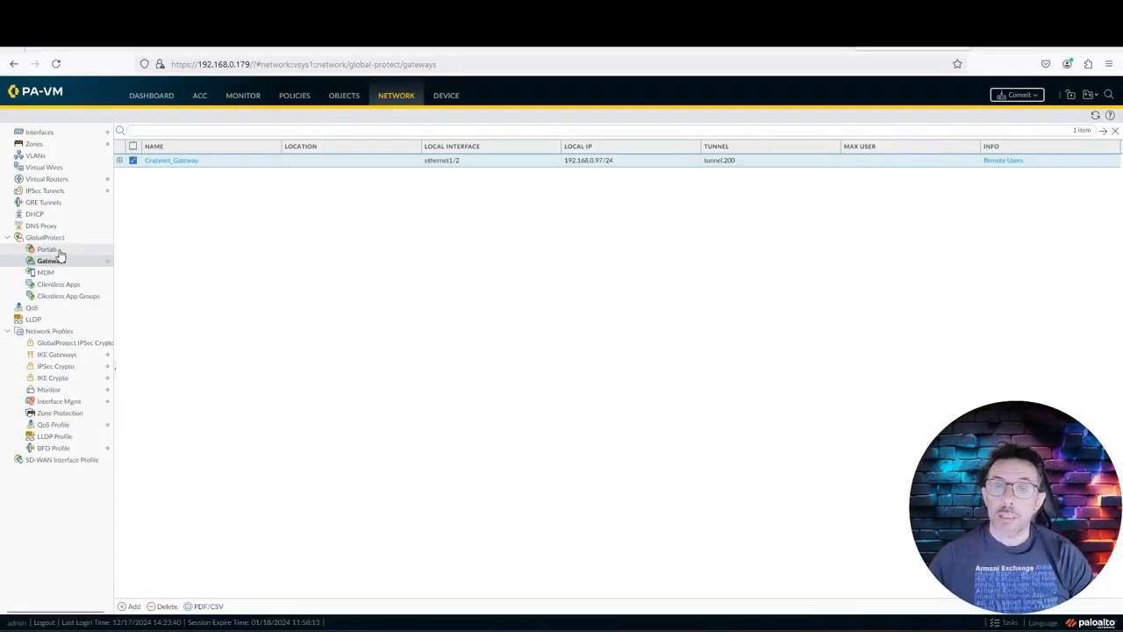
click(58, 251)
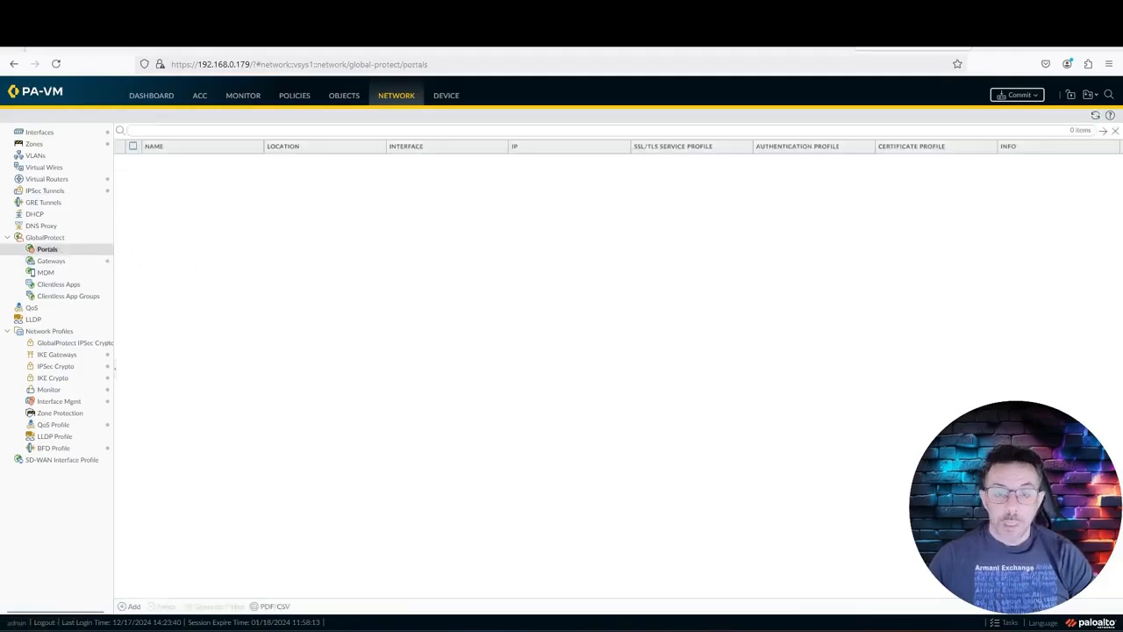
Step: Create portal Crazynet_Portal on ethernet1/2 with IPv4 address 192.168.0.97/24
click(126, 607)
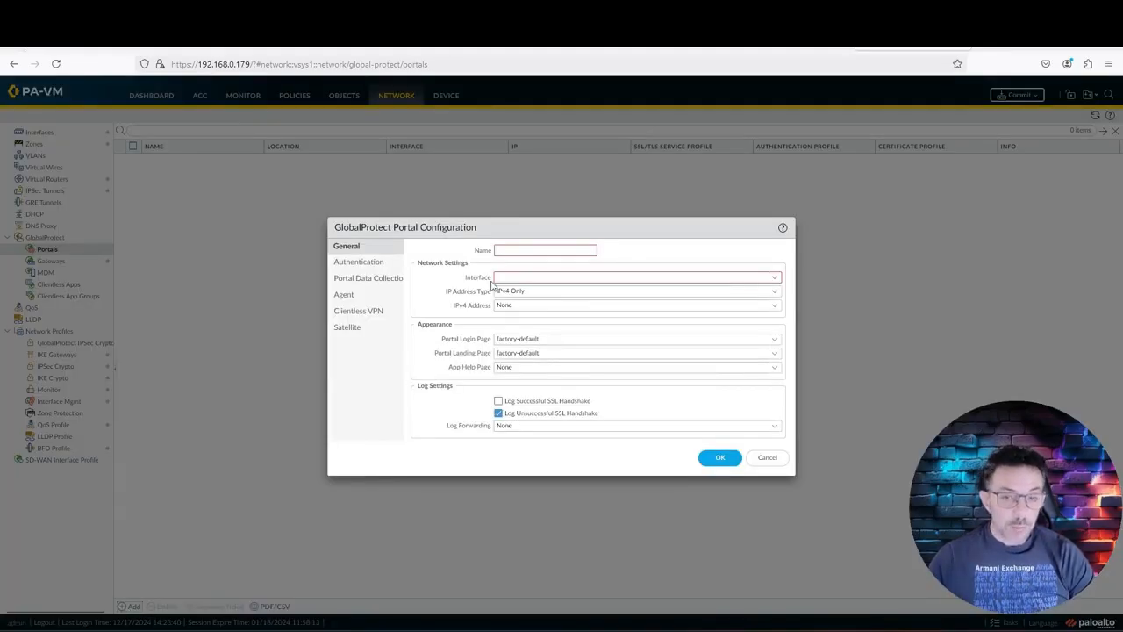
text(Crazynet)
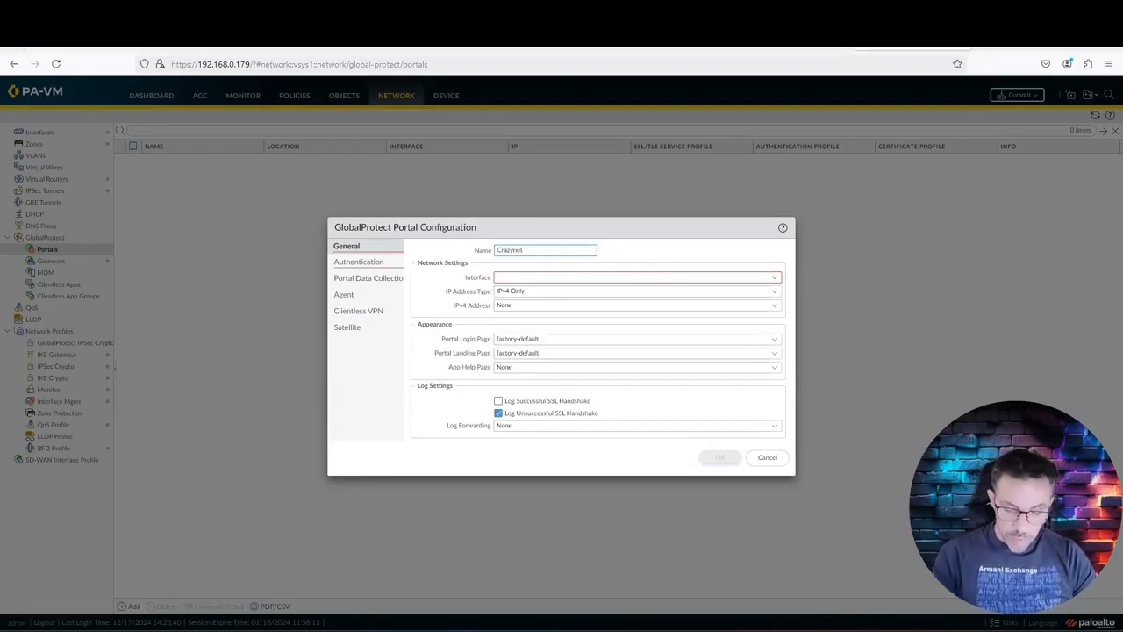
text(_Portal)
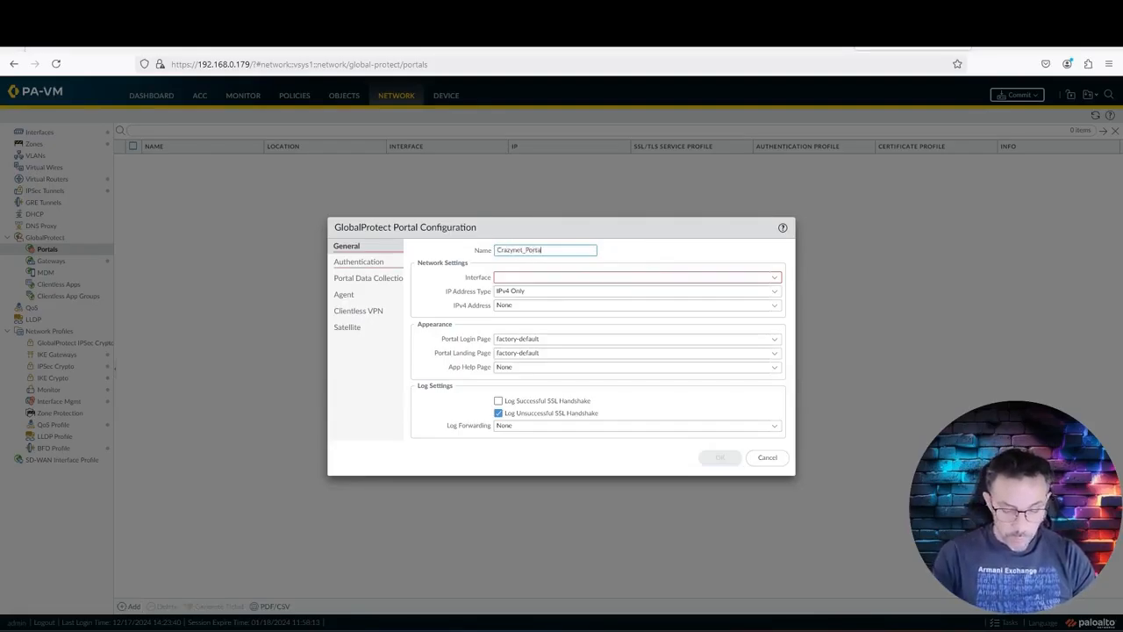
click(776, 279)
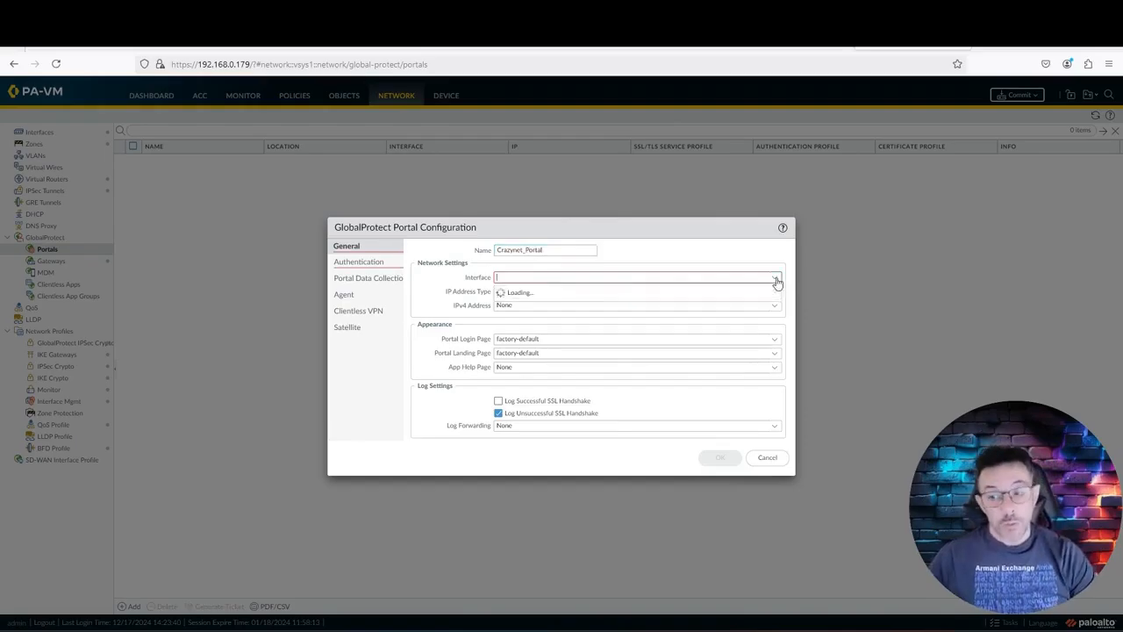
click(567, 333)
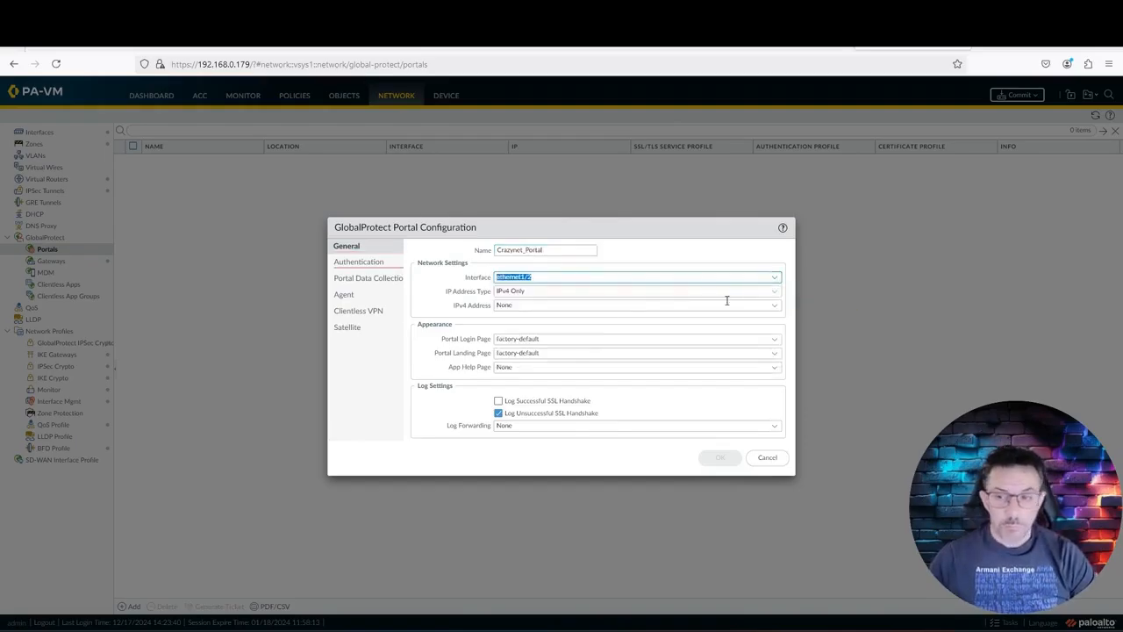
click(778, 309)
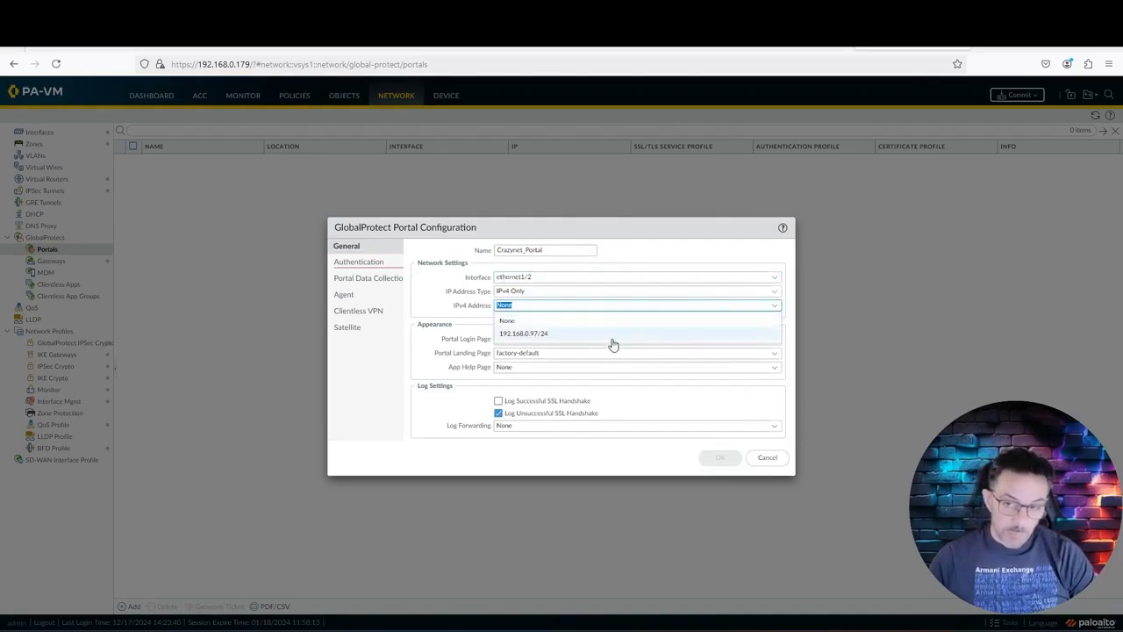
click(610, 337)
click(442, 427)
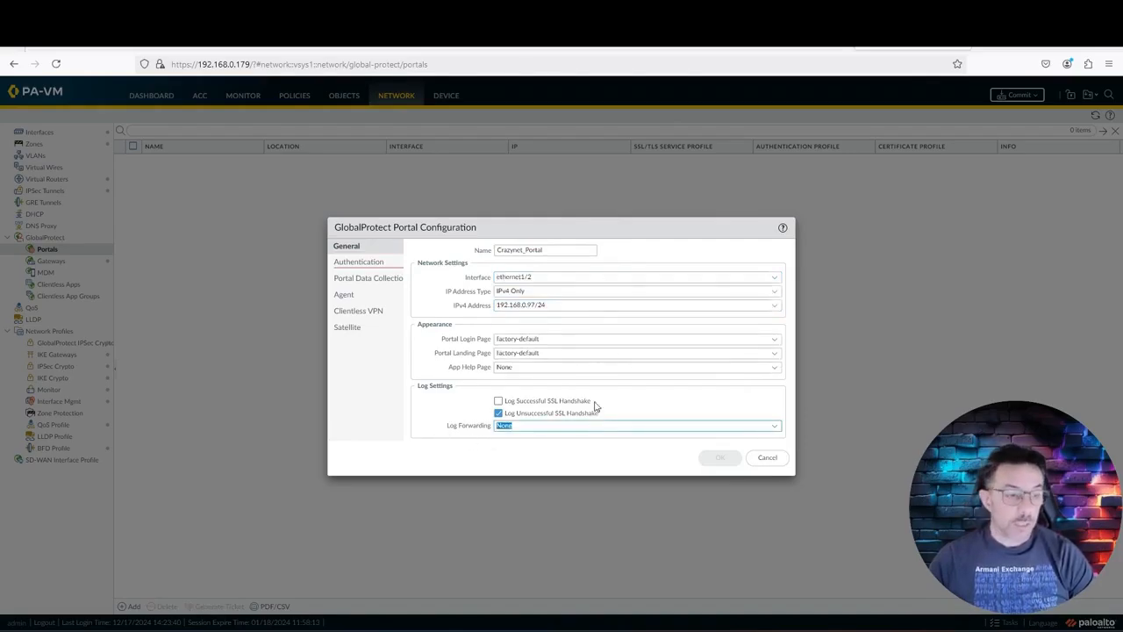
click(378, 265)
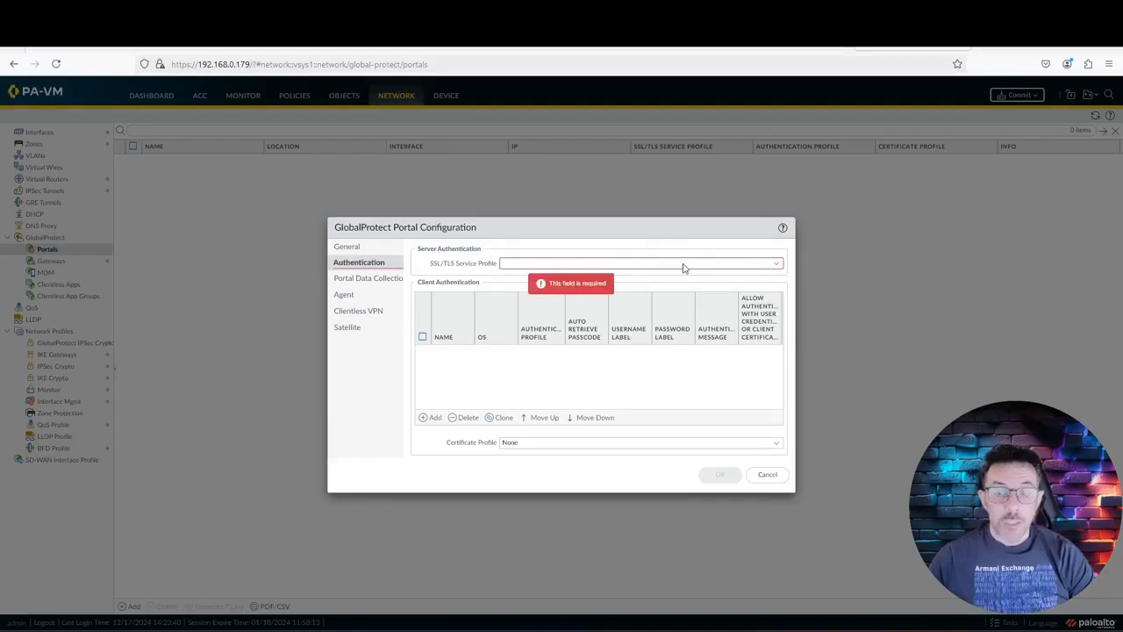
Step: Use Crazynet_SSL_Profile as the portal's SSL/TLS service profile and start a client authentication entry
click(776, 264)
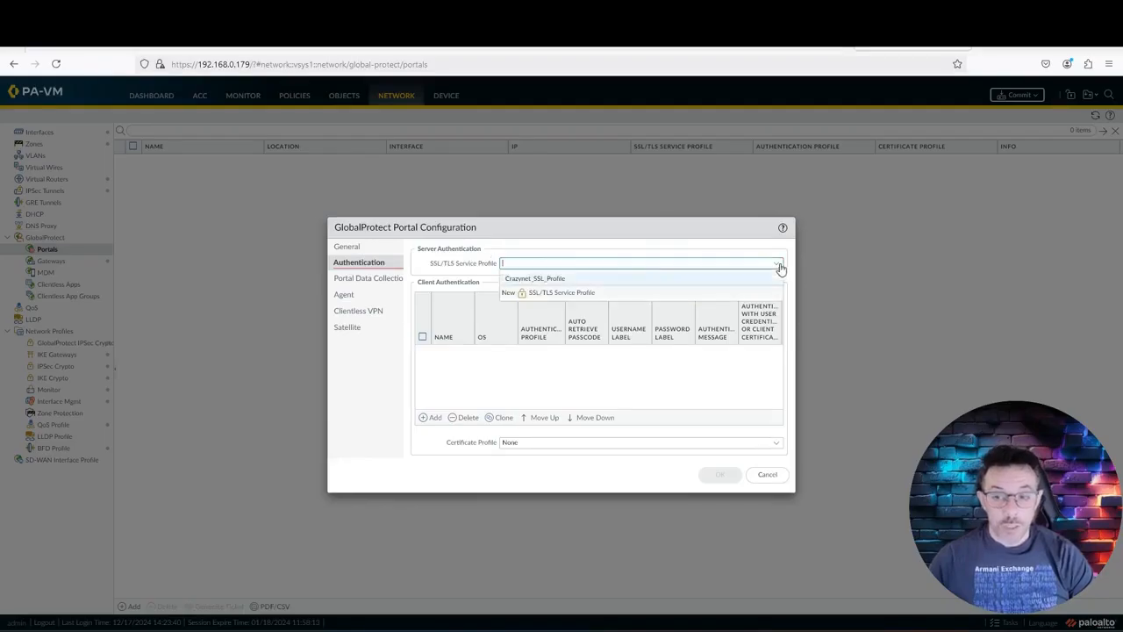
click(626, 280)
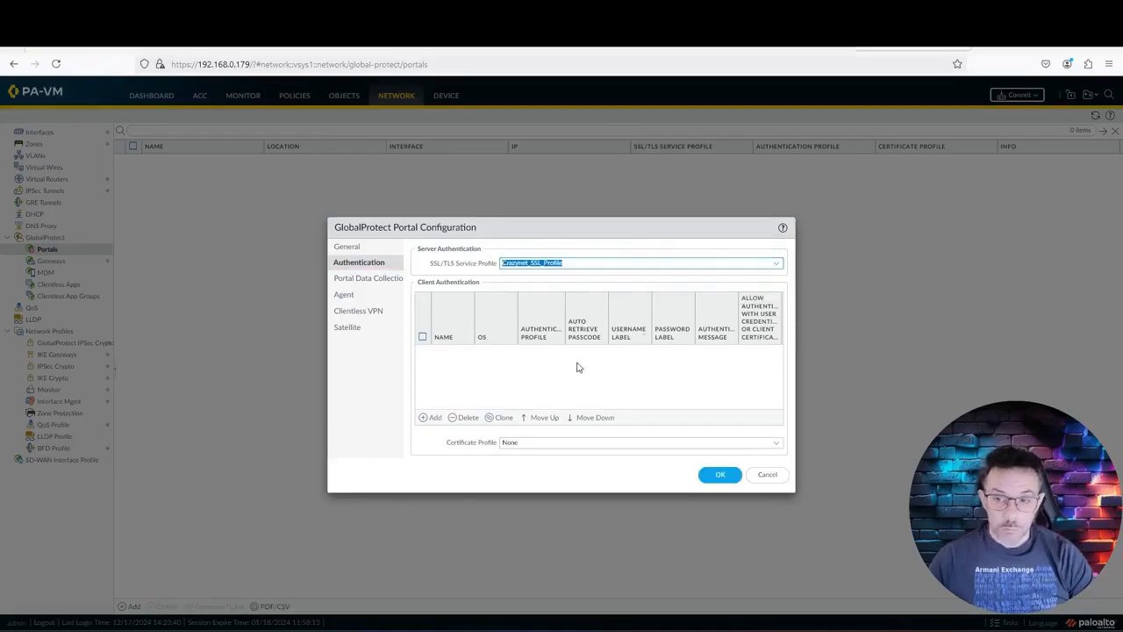
click(424, 419)
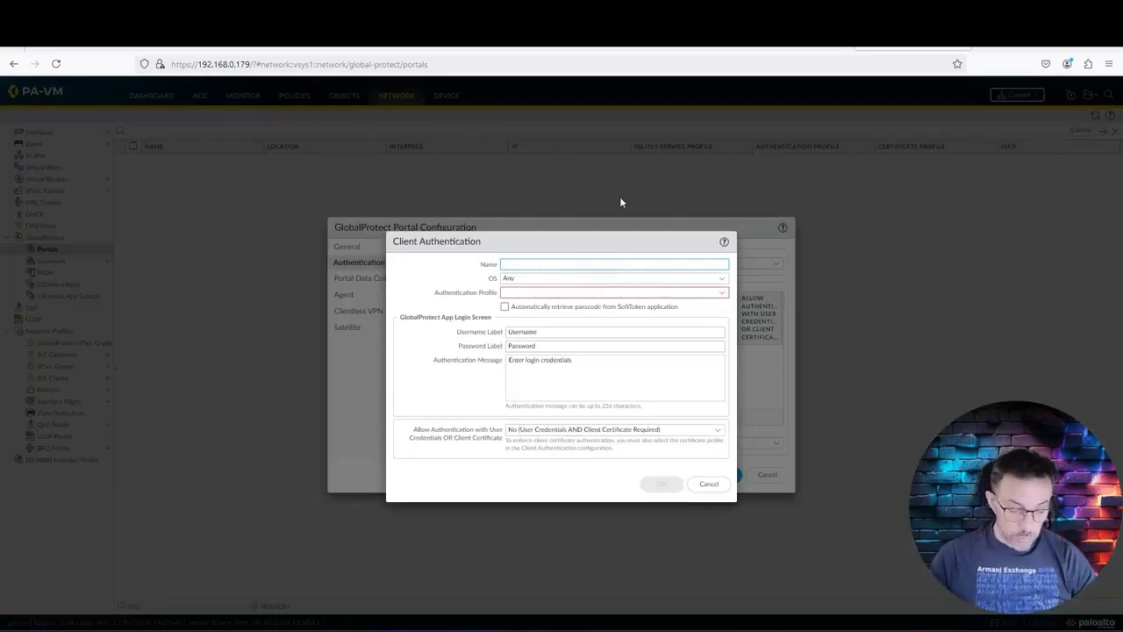
Step: Add client authentication Crazynet_Client_Auth_POrtal using Utenti Locali, allowing credentials or client certificate
text(Crazynet_Client)
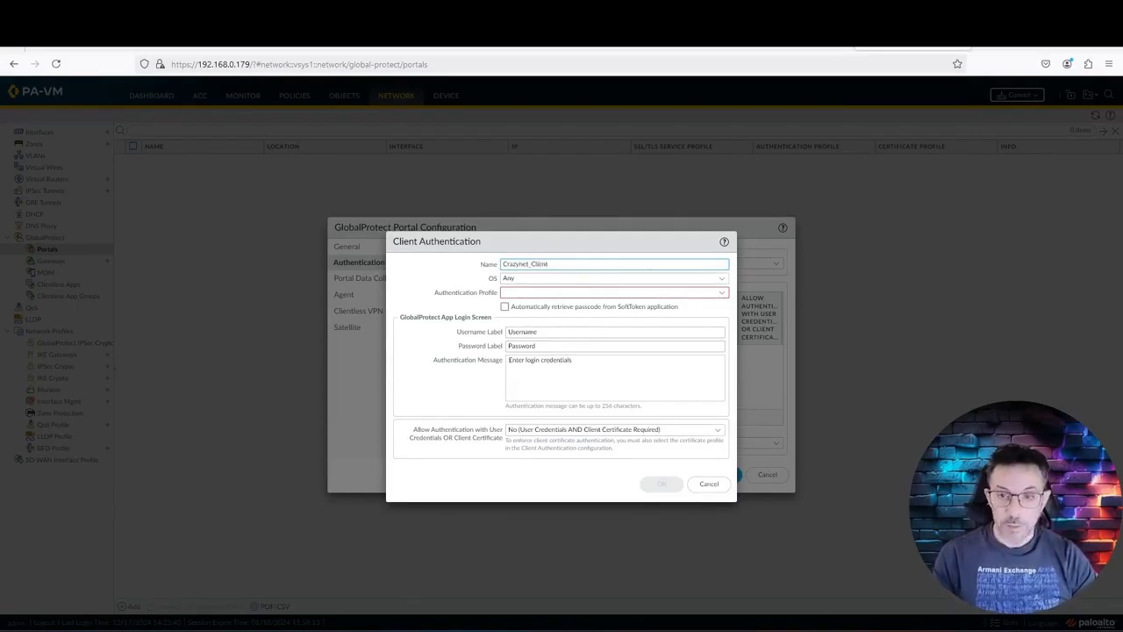
text(_Au)
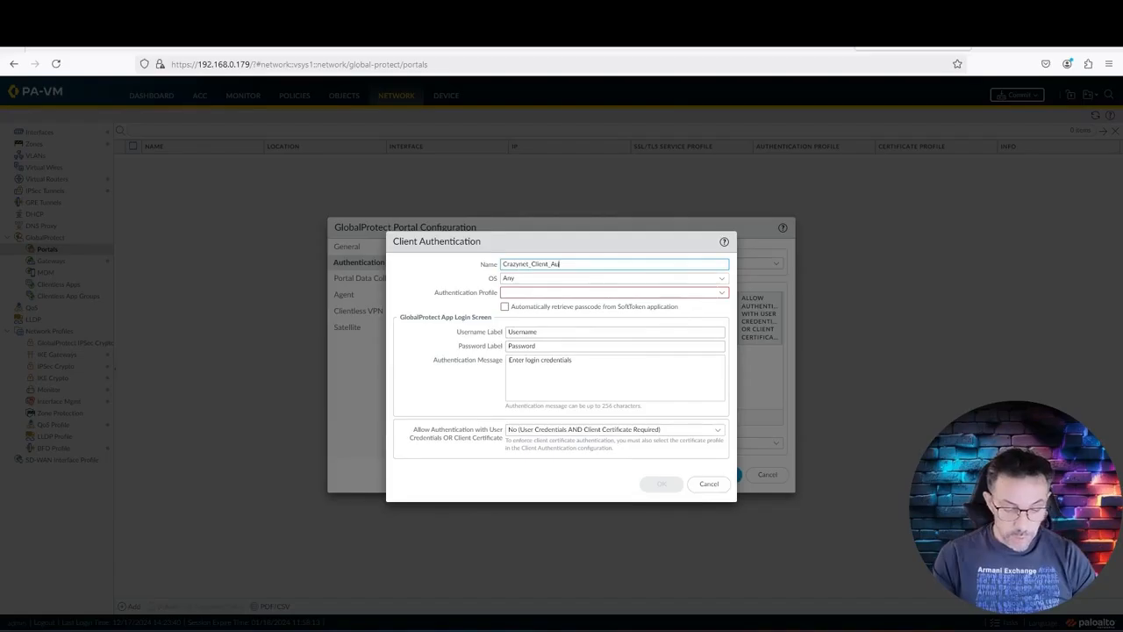
text(th_POrtal)
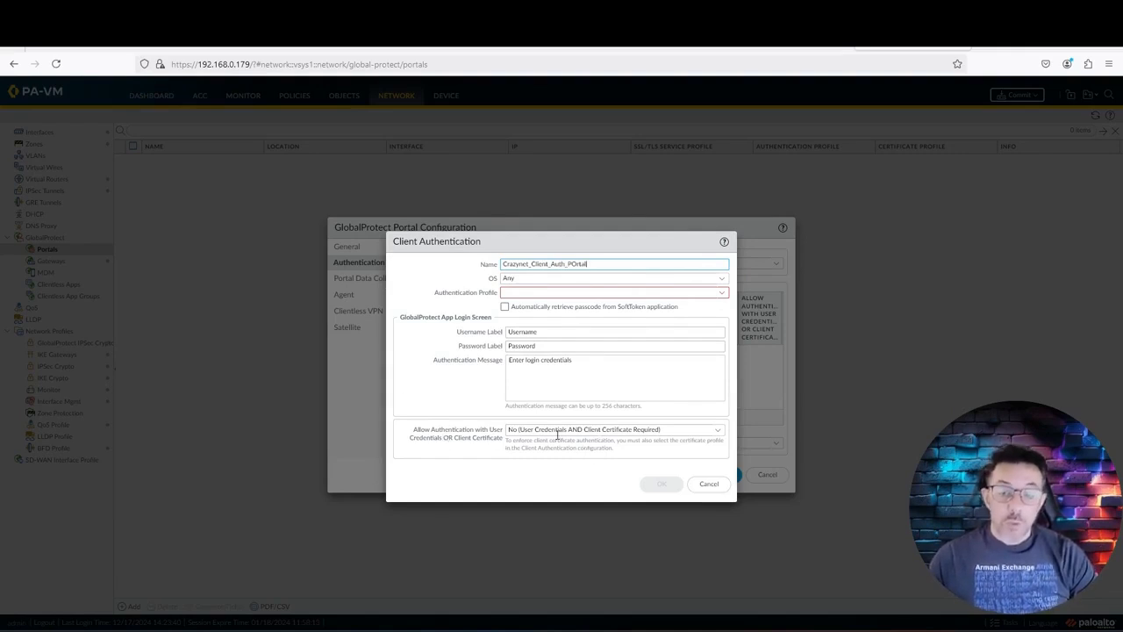
click(719, 433)
click(597, 462)
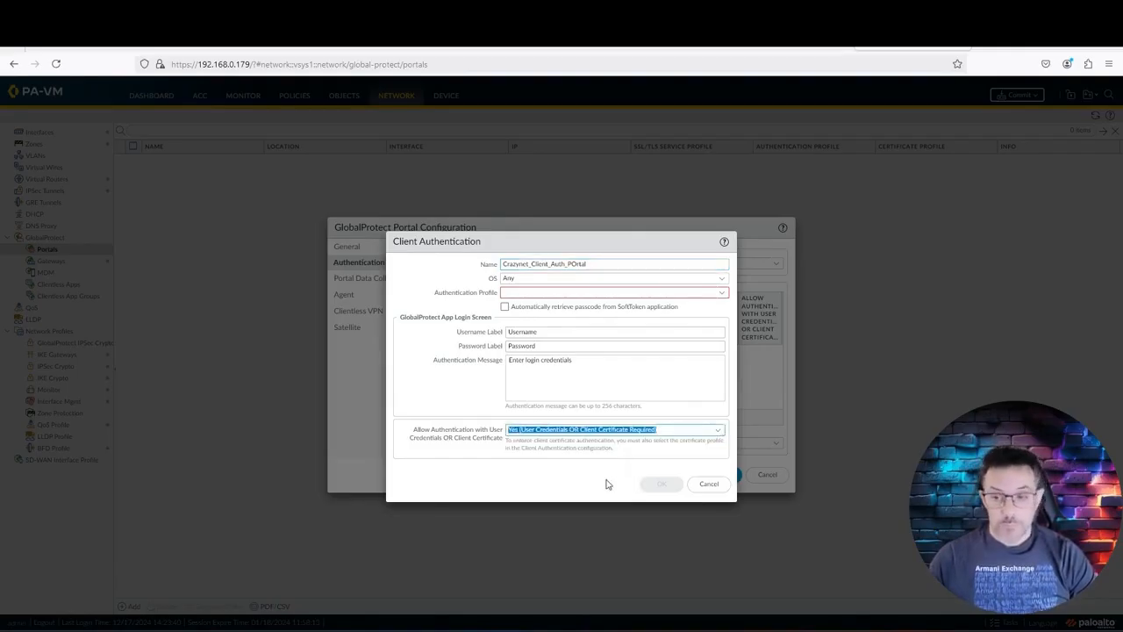
click(723, 293)
click(625, 309)
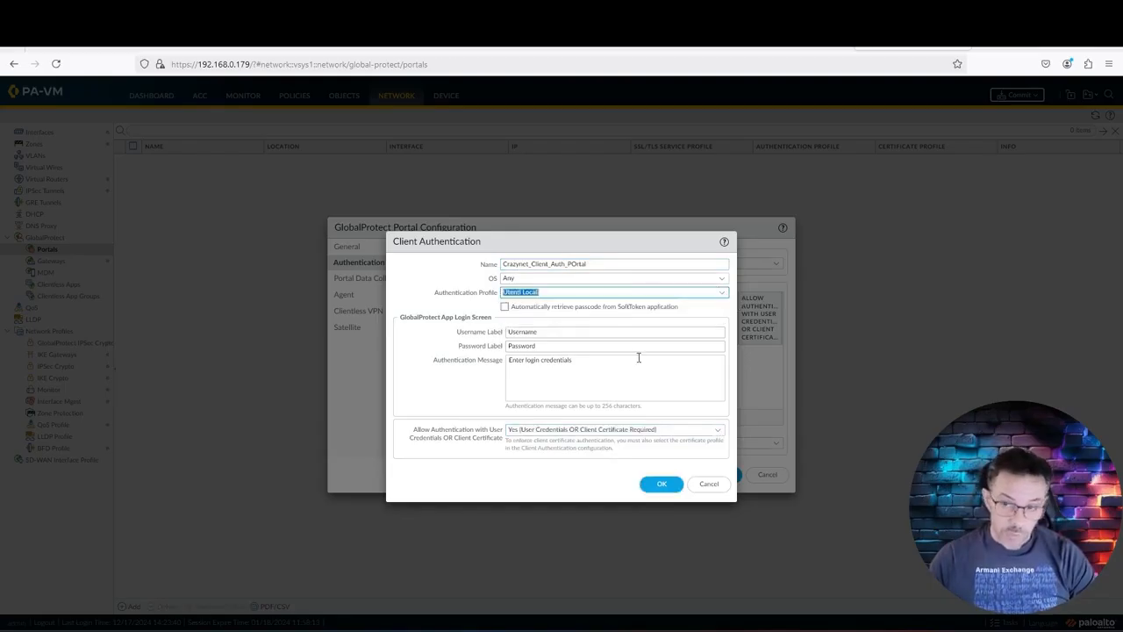
click(664, 484)
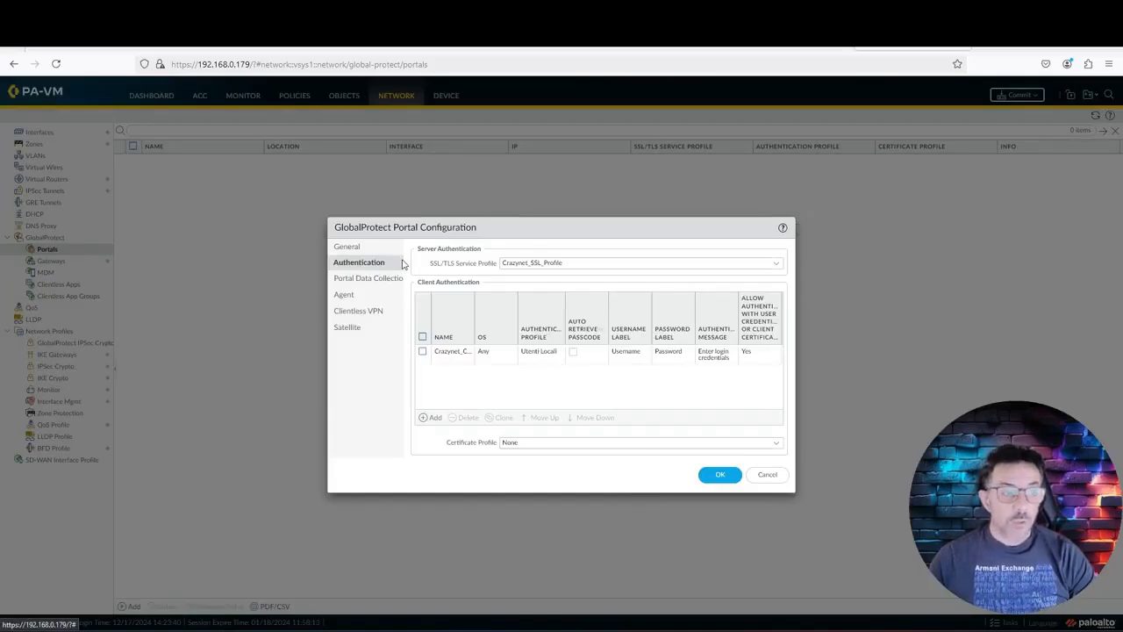
Step: Add CrazyNet as a trusted root CA in the local root store, then delete that entry
click(358, 298)
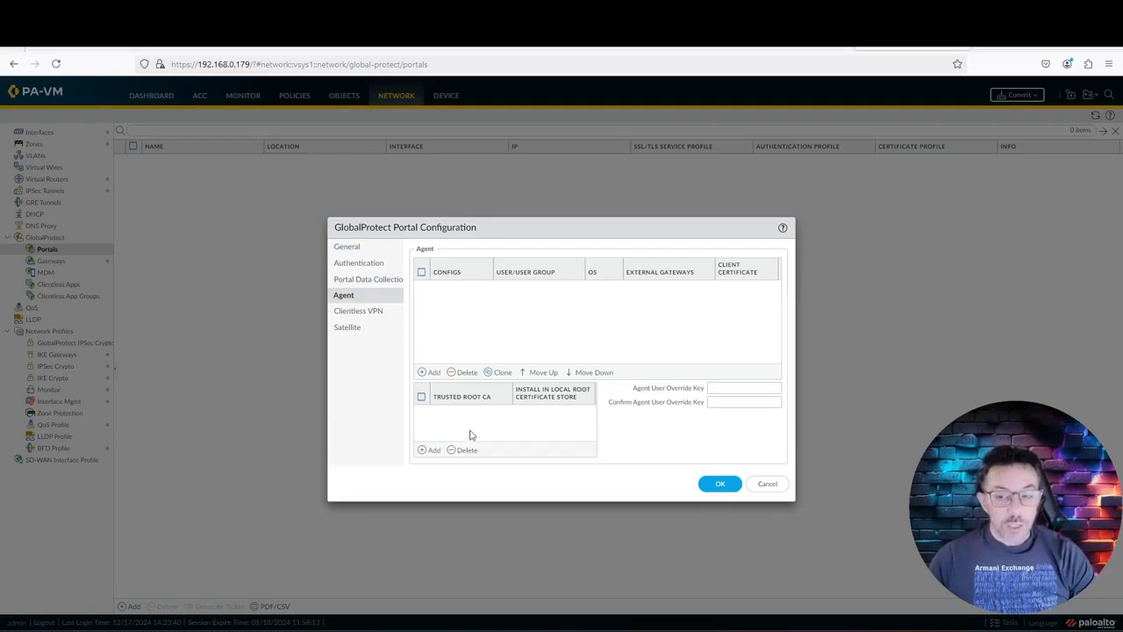
click(430, 450)
click(467, 427)
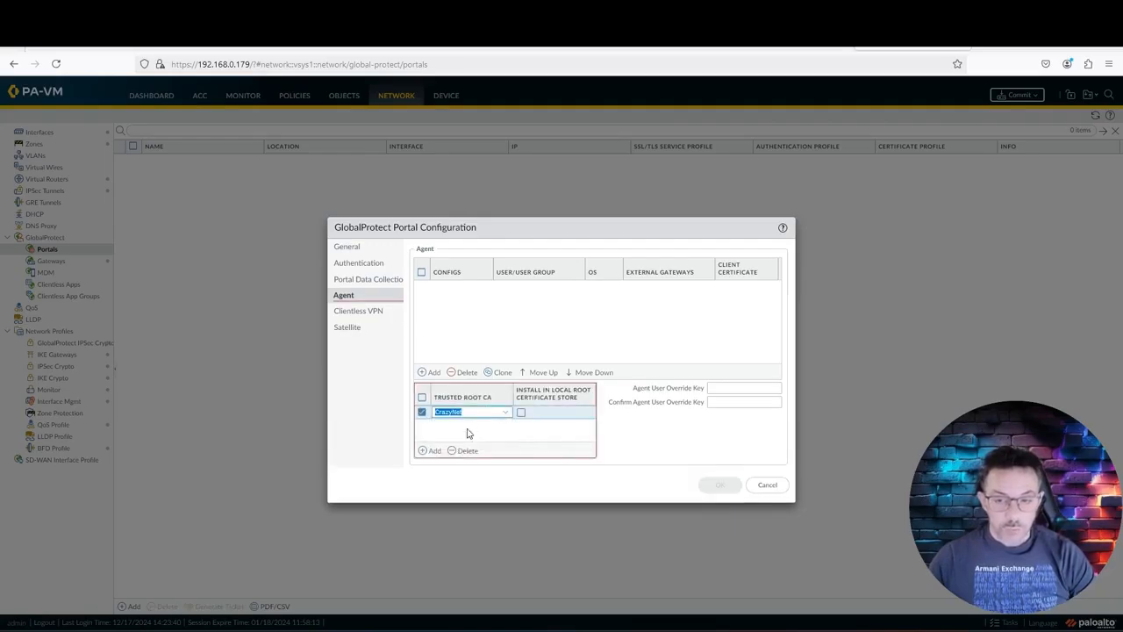
click(489, 439)
click(520, 413)
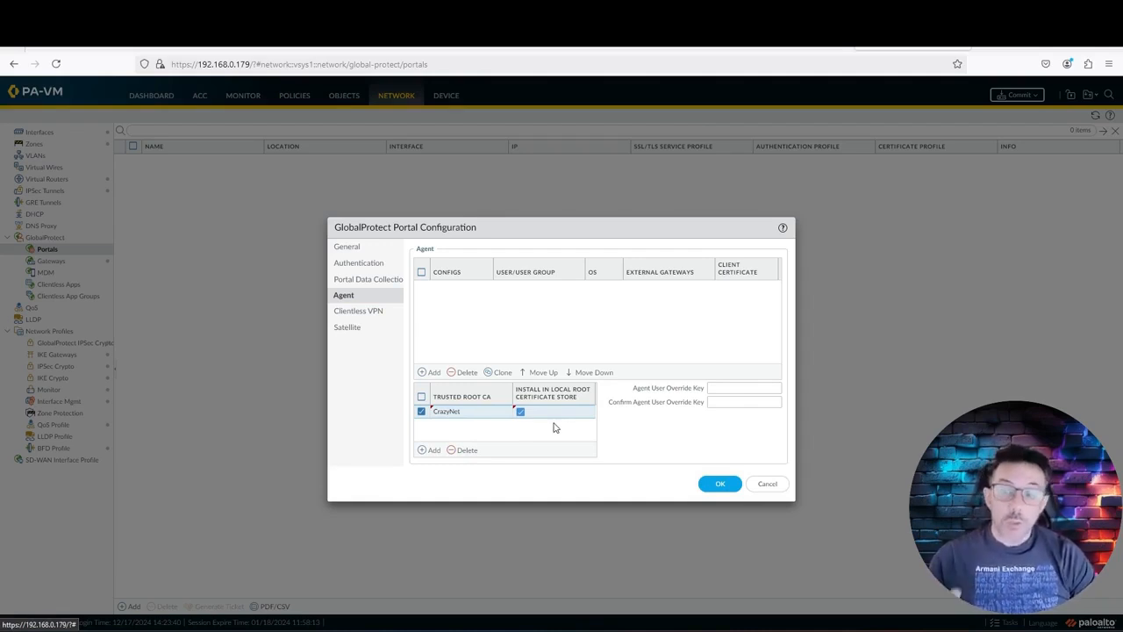
click(452, 458)
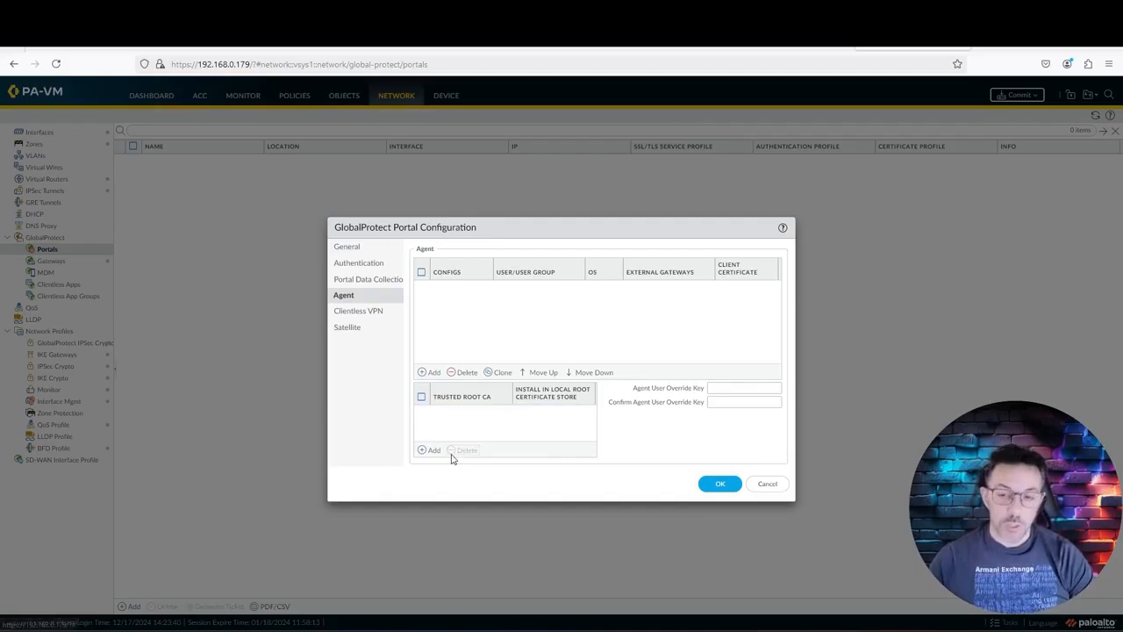
Step: Create agent config Crazynet_Auth_Agent_Portal set to save the username only
click(432, 375)
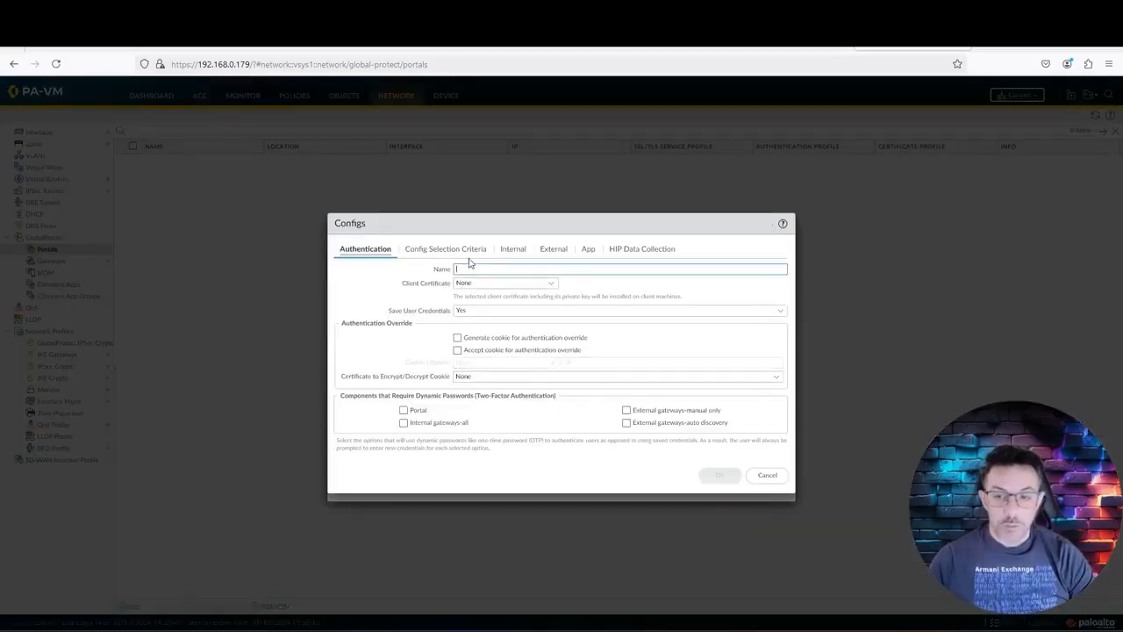
text(C)
key(BackSpace)
text(Crazynet_Auth)
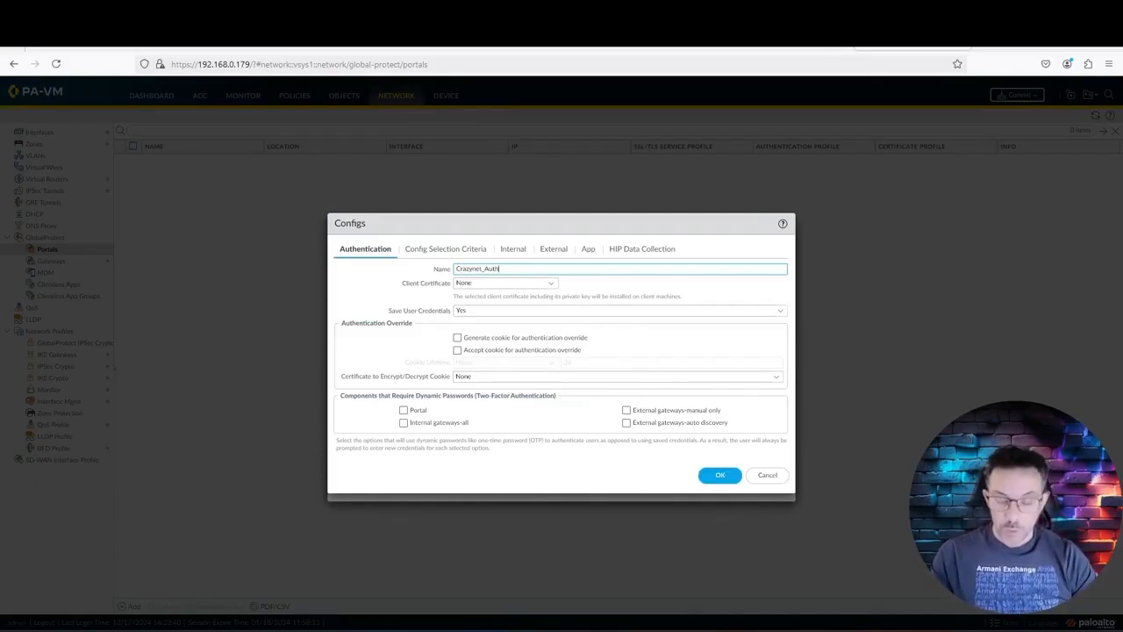
text(_Portal)
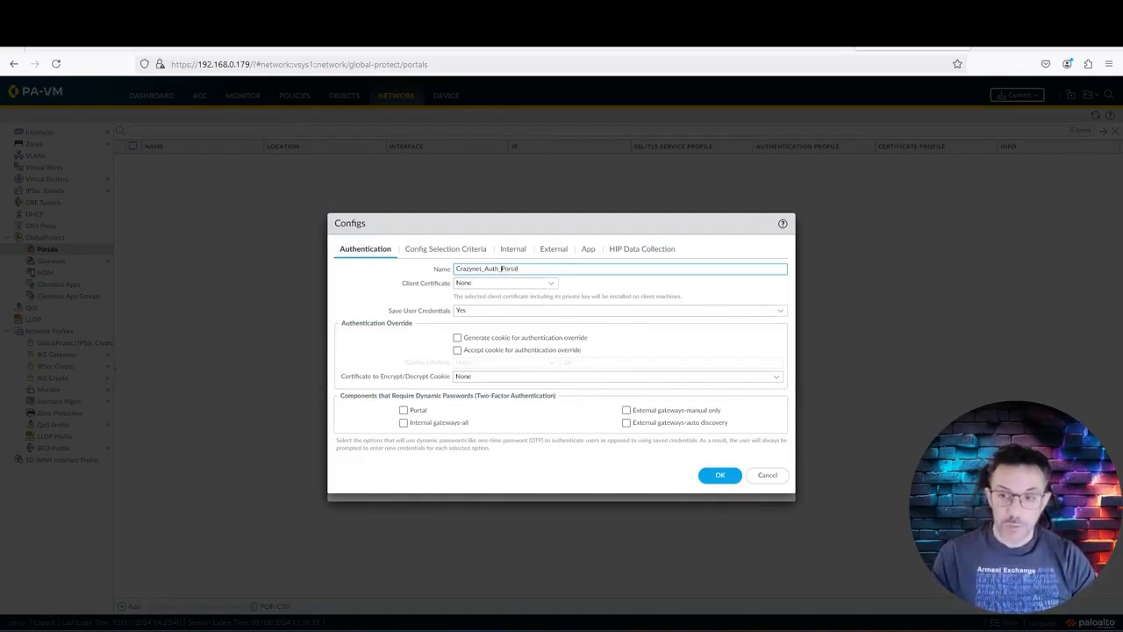
text(Agent_)
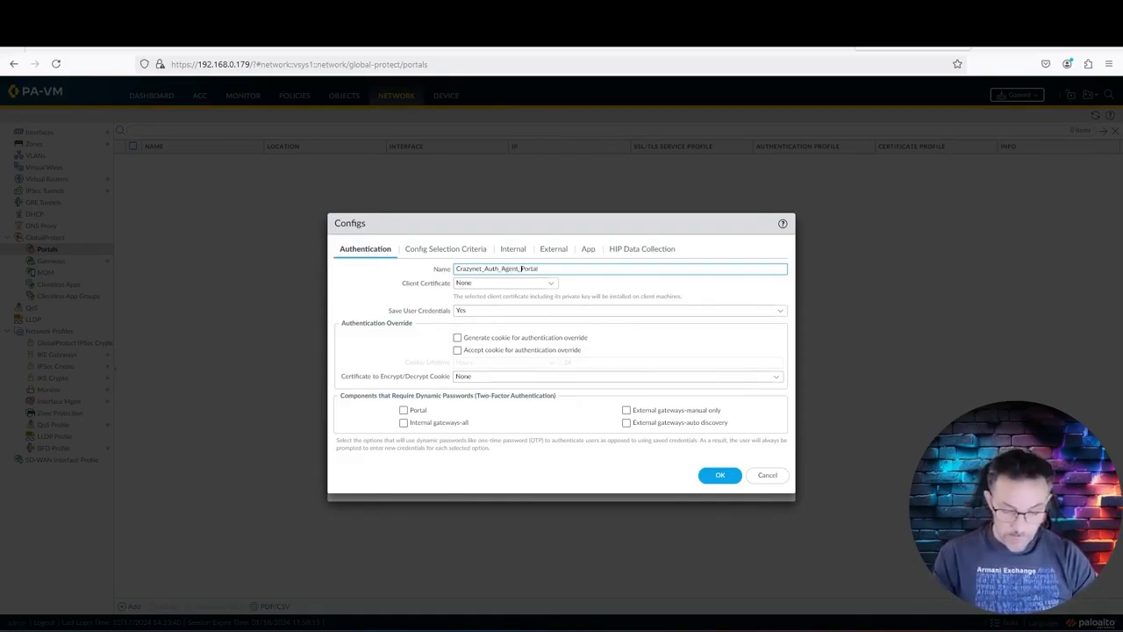
click(545, 309)
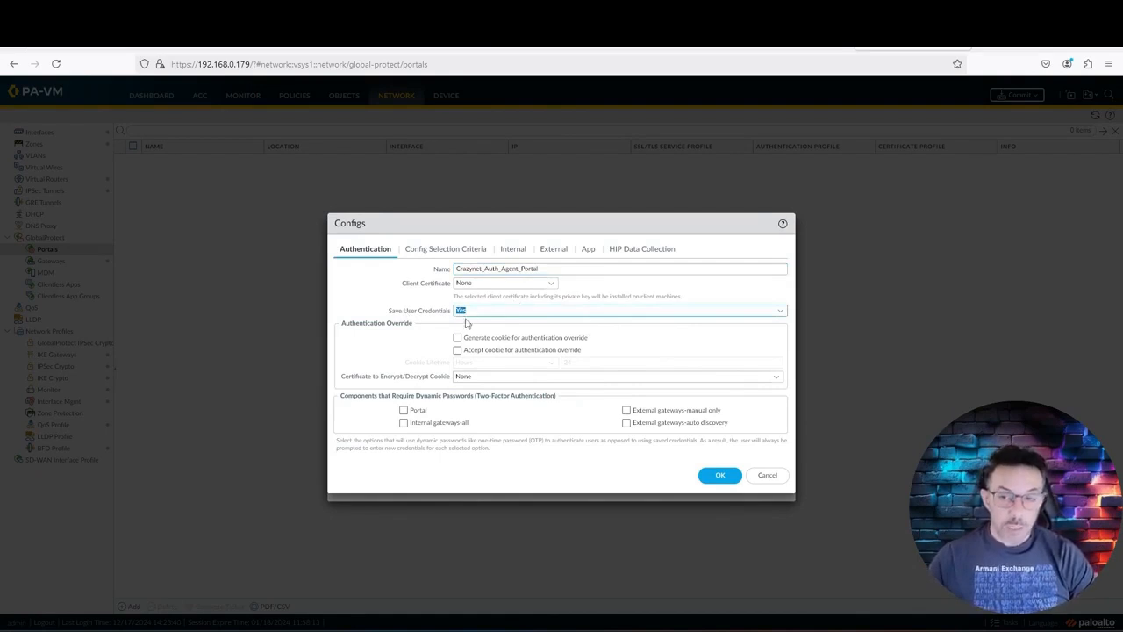
click(382, 309)
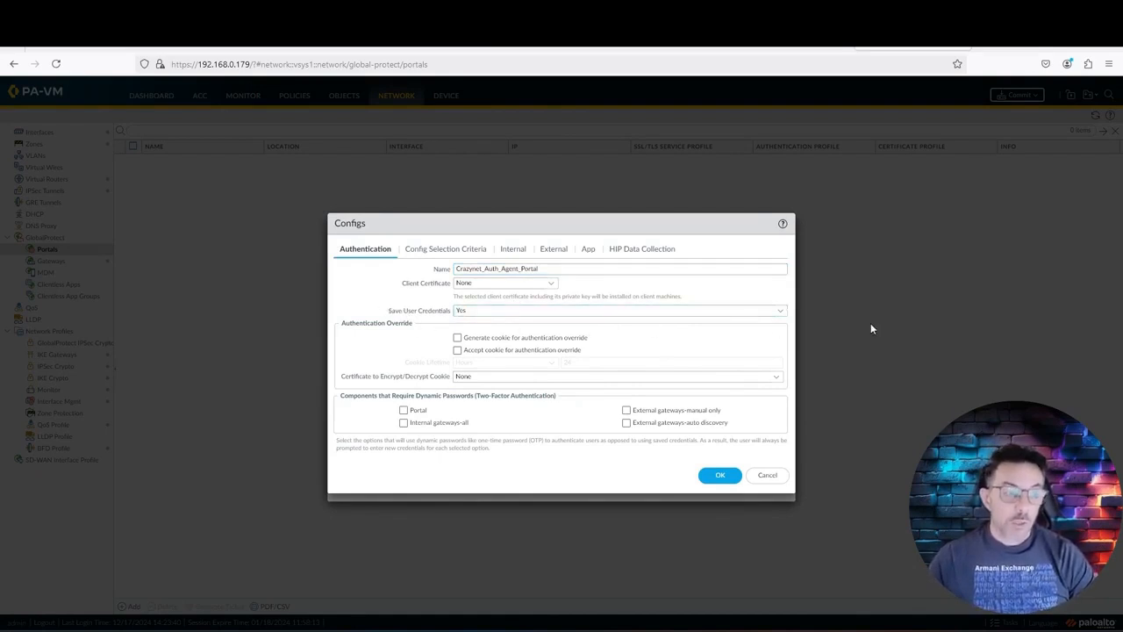
click(781, 320)
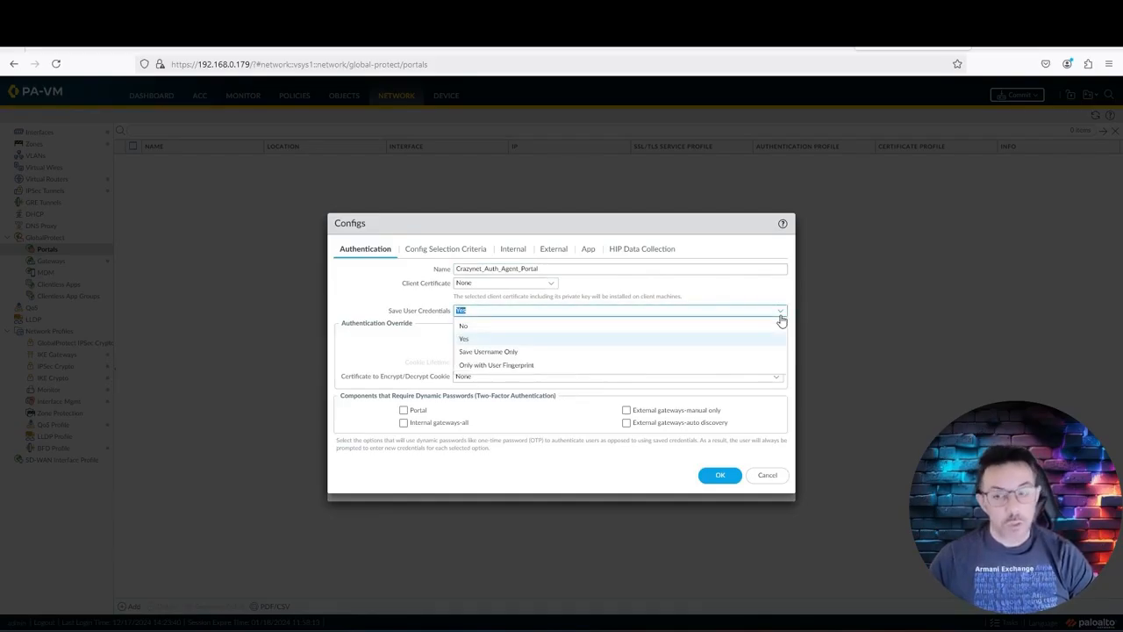
click(709, 352)
click(709, 353)
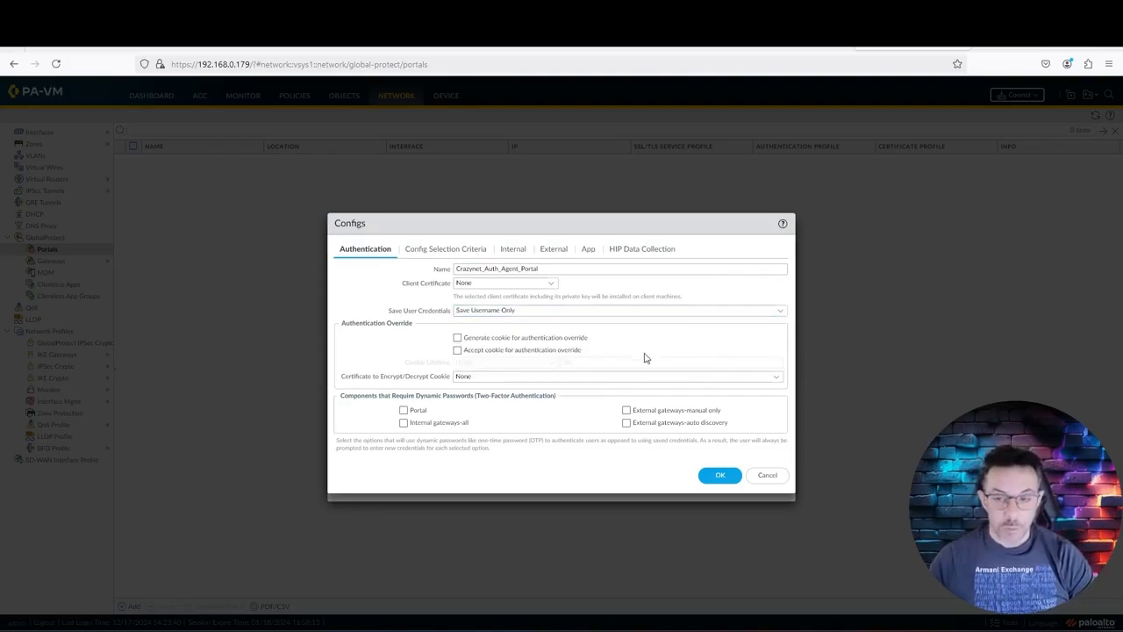
Step: Generate and accept authentication-override cookies with an 8-hour lifetime, encrypted by Crazynet_CA
click(457, 339)
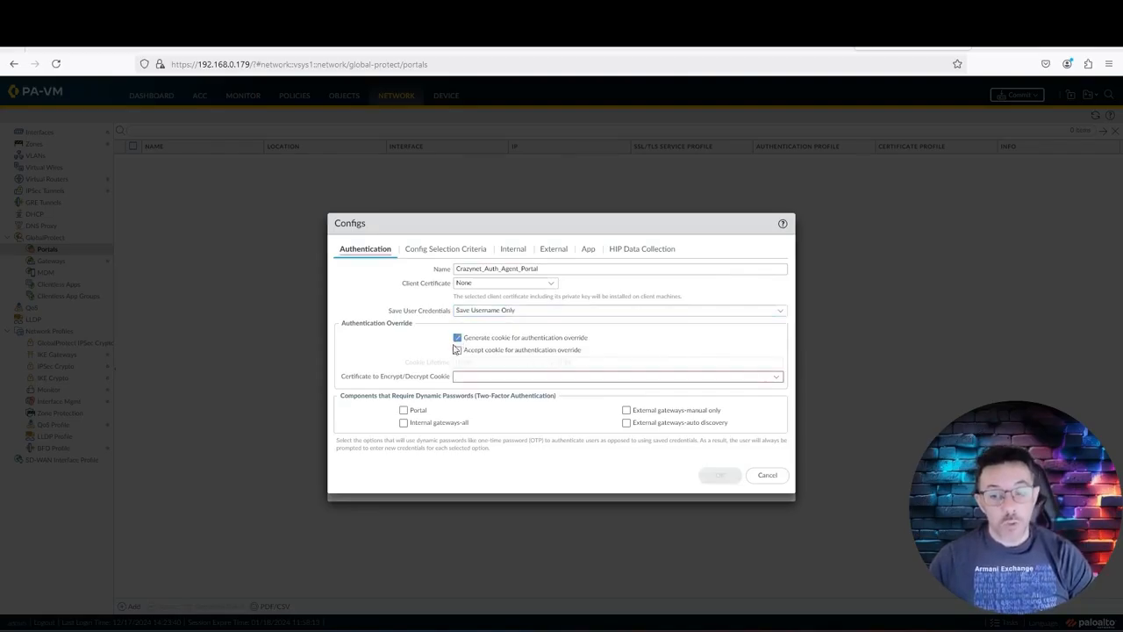
click(457, 350)
drag(609, 363, 551, 359)
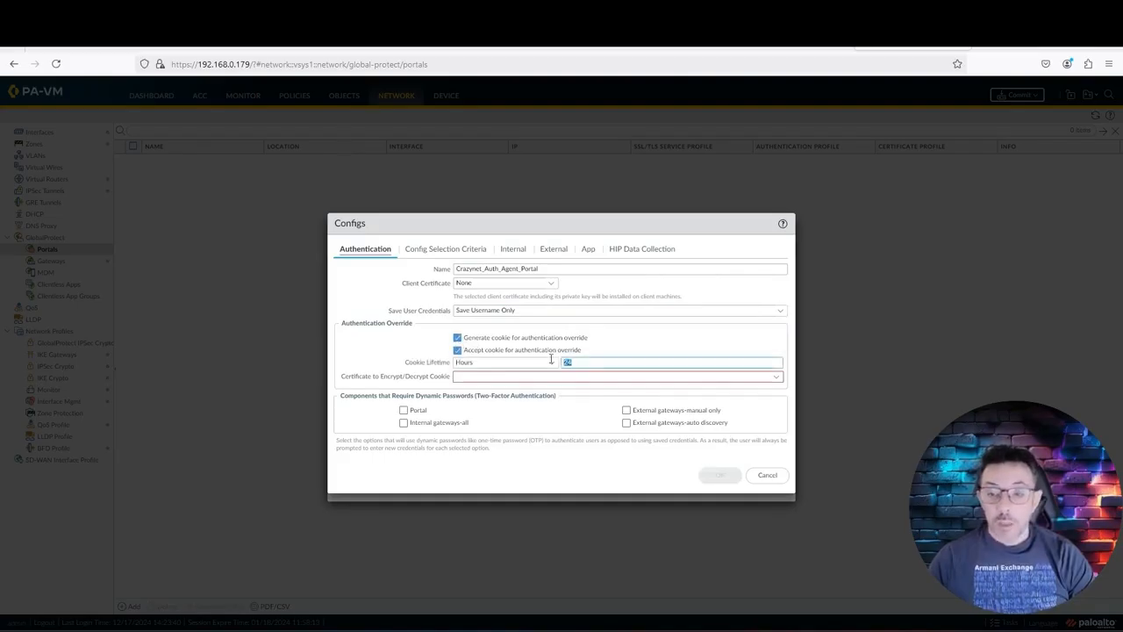
text(8)
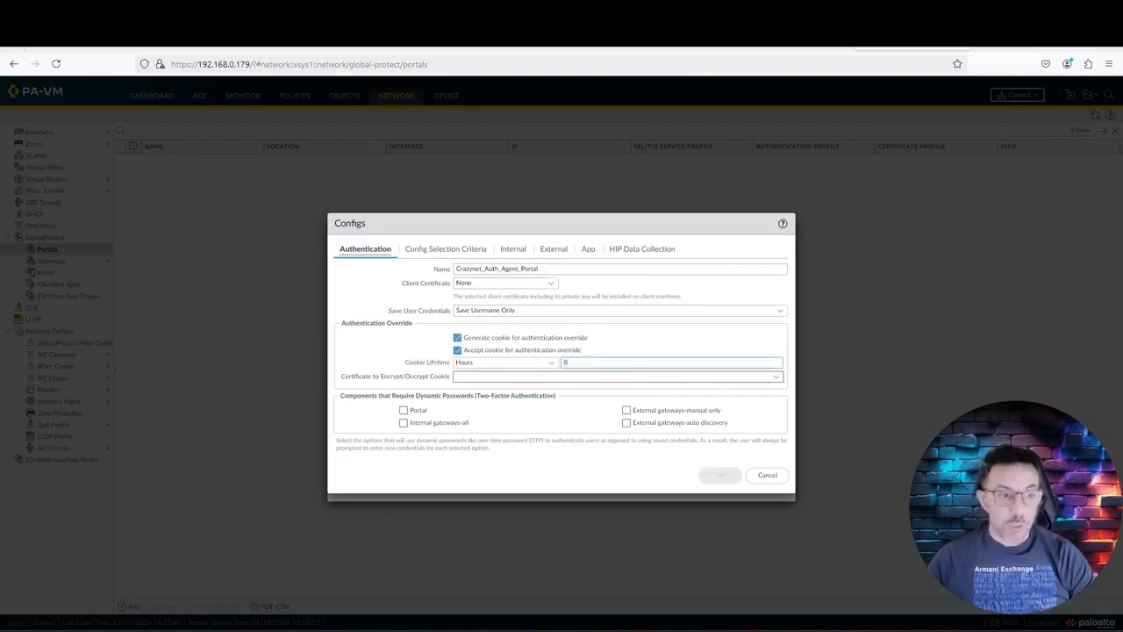
click(580, 377)
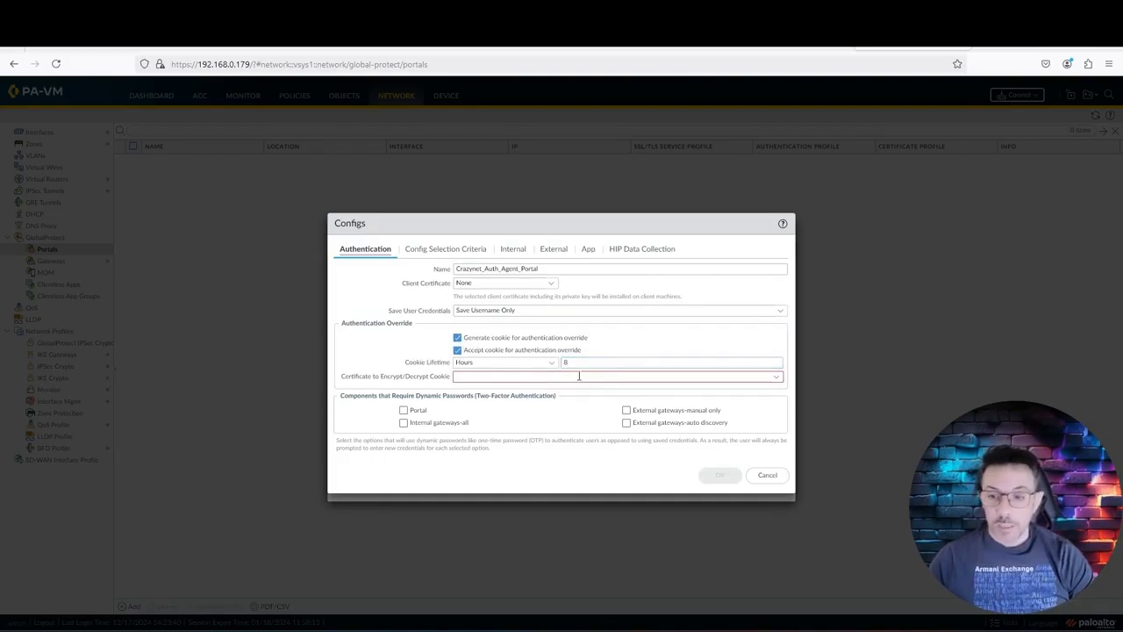
click(777, 378)
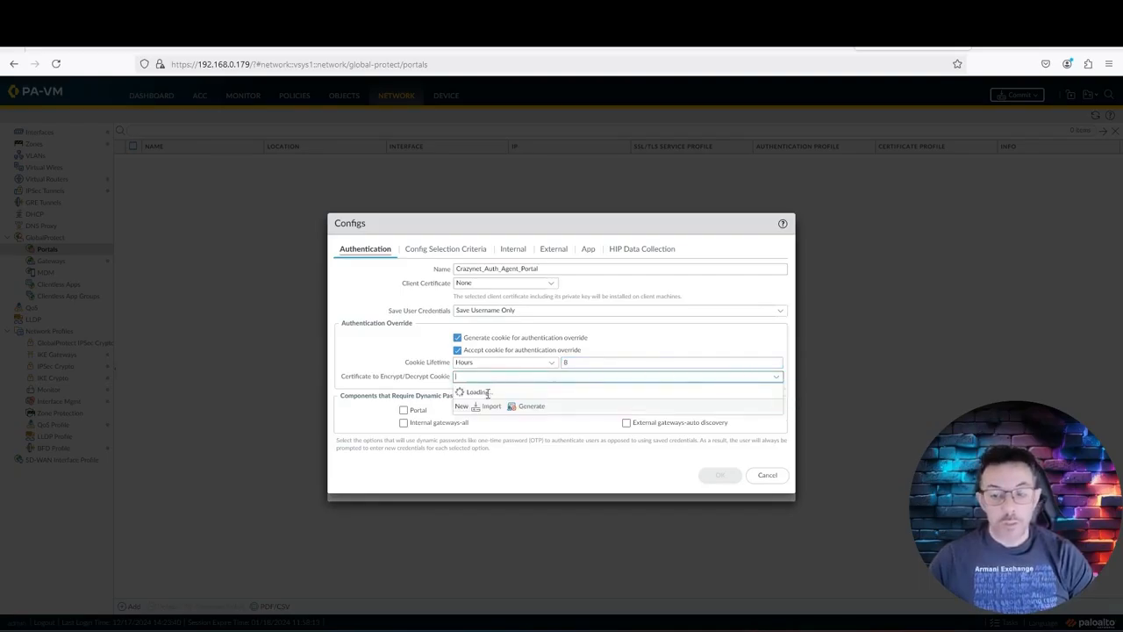
click(482, 406)
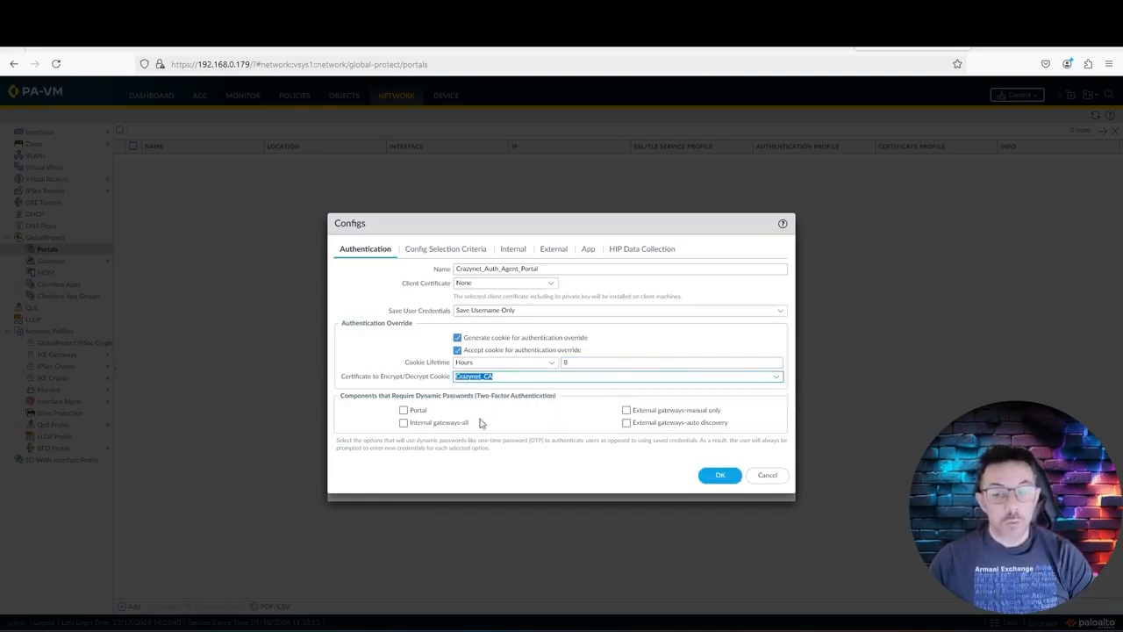
click(420, 250)
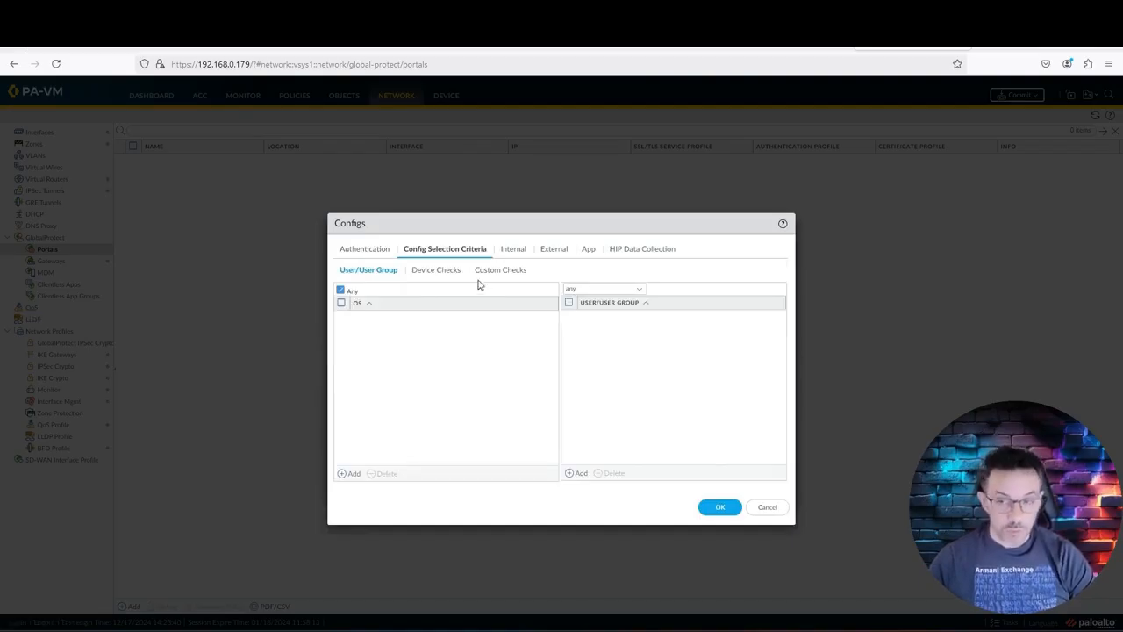
Step: Look over the Internal and External gateway settings, then add a new external gateway
click(516, 251)
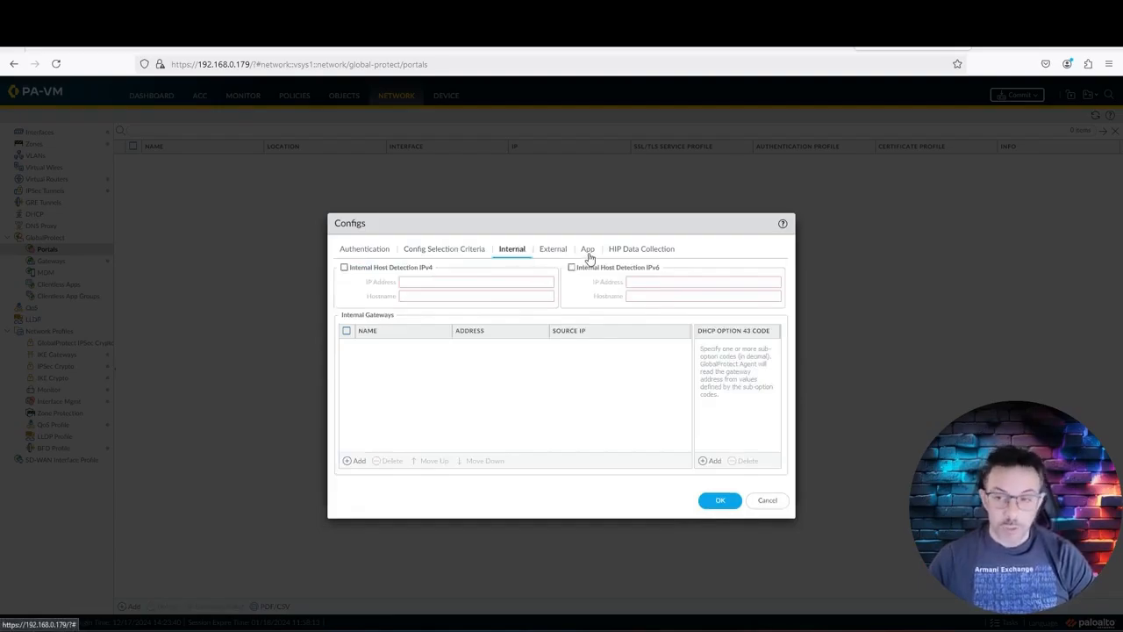
click(553, 250)
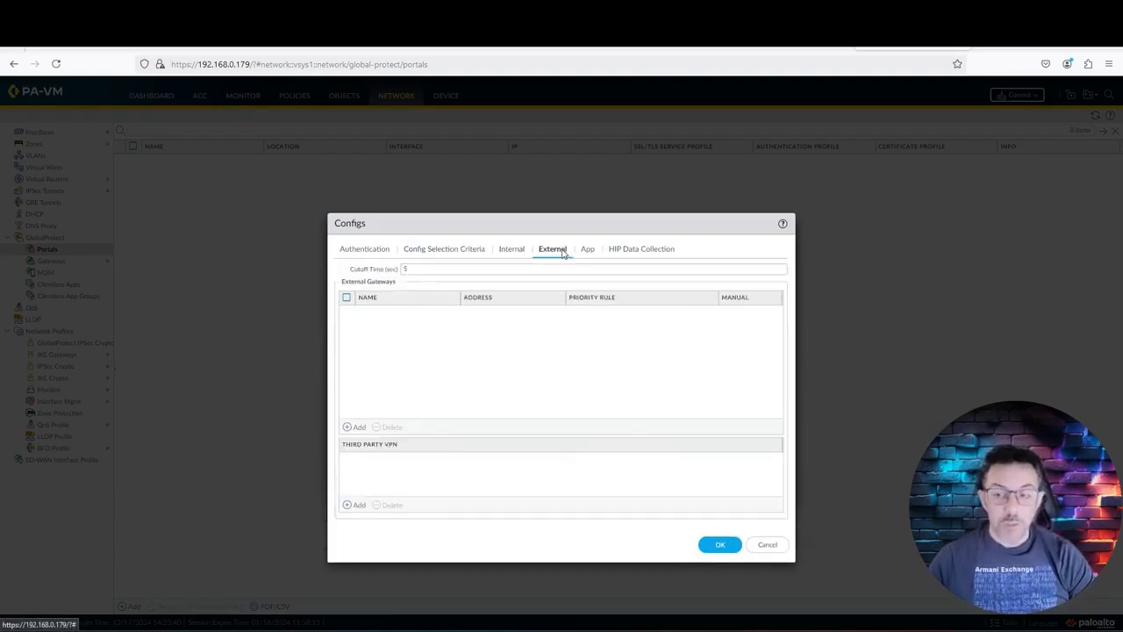
click(356, 428)
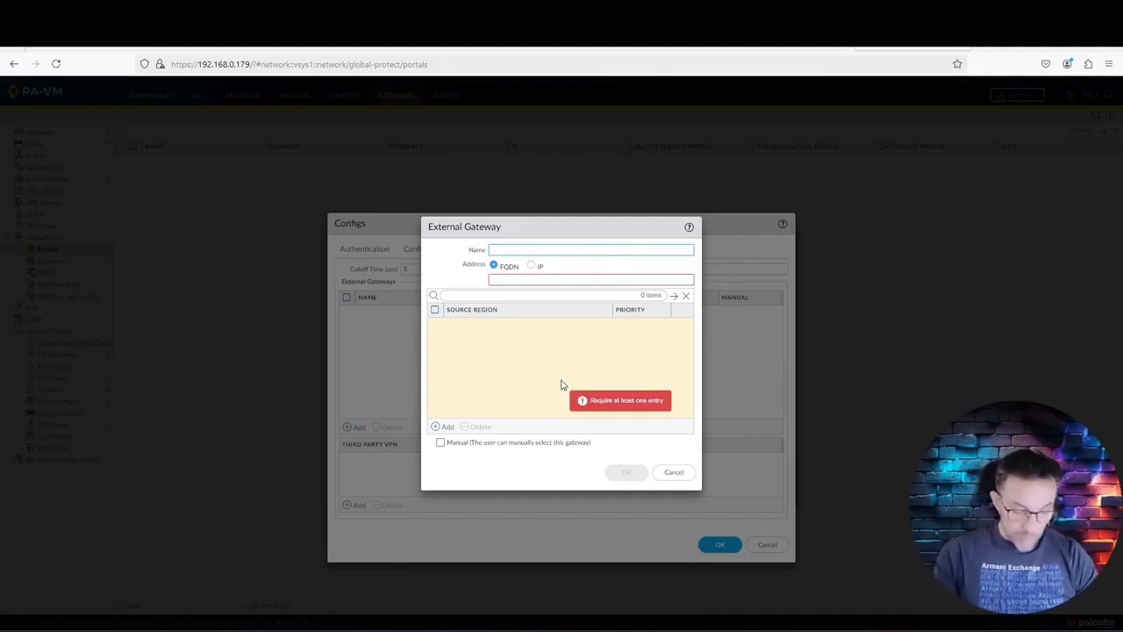
Step: Add external gateway CrazyGw (vpn.crazycyberspace.club, source region Any), then save the agent config and portal
text(Crazy)
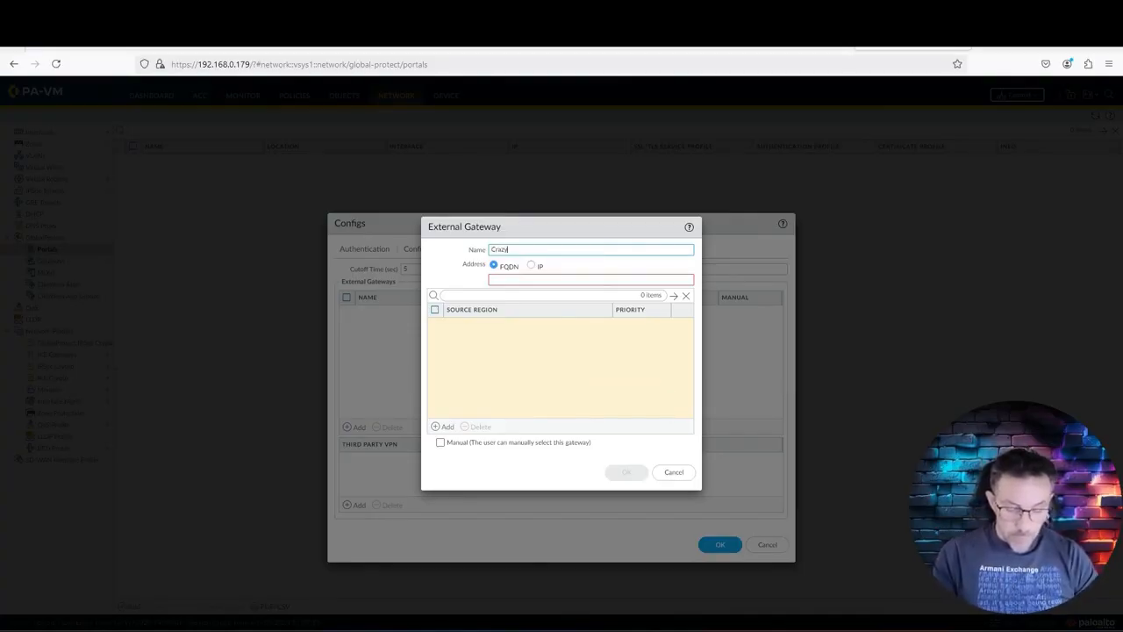
text(Gw)
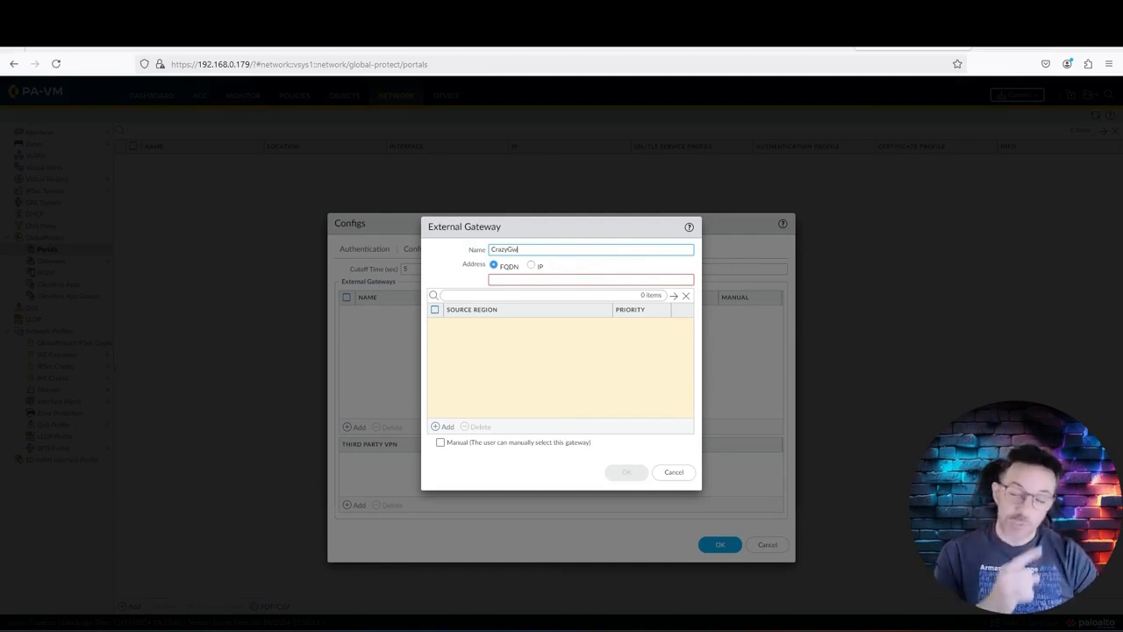
click(523, 280)
text(vpn.crazycyberspac)
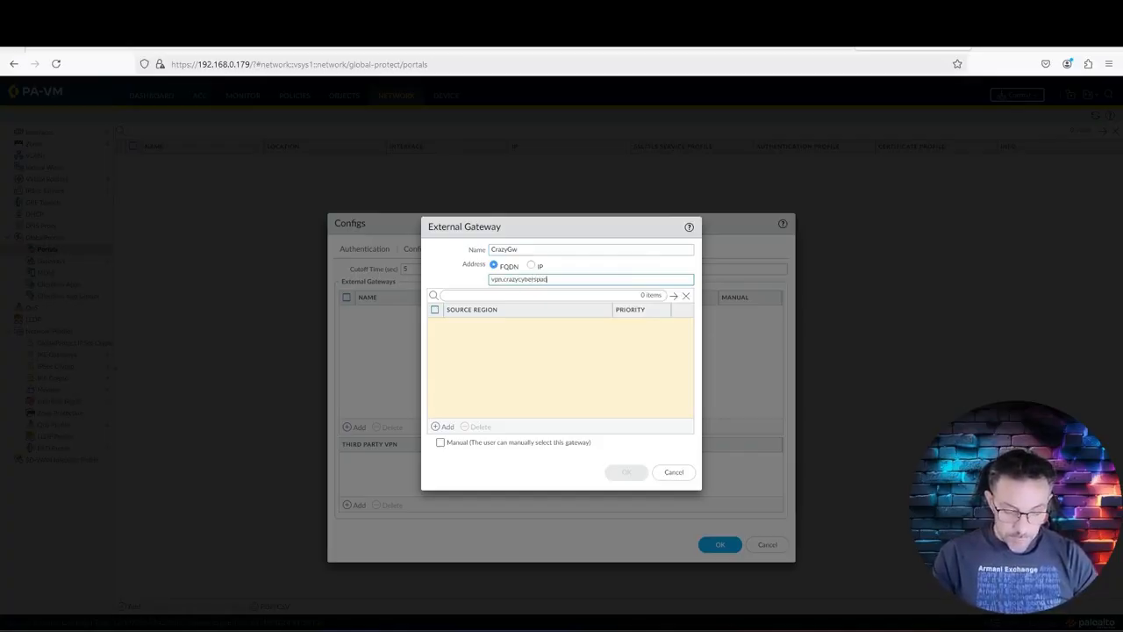
text(e.club)
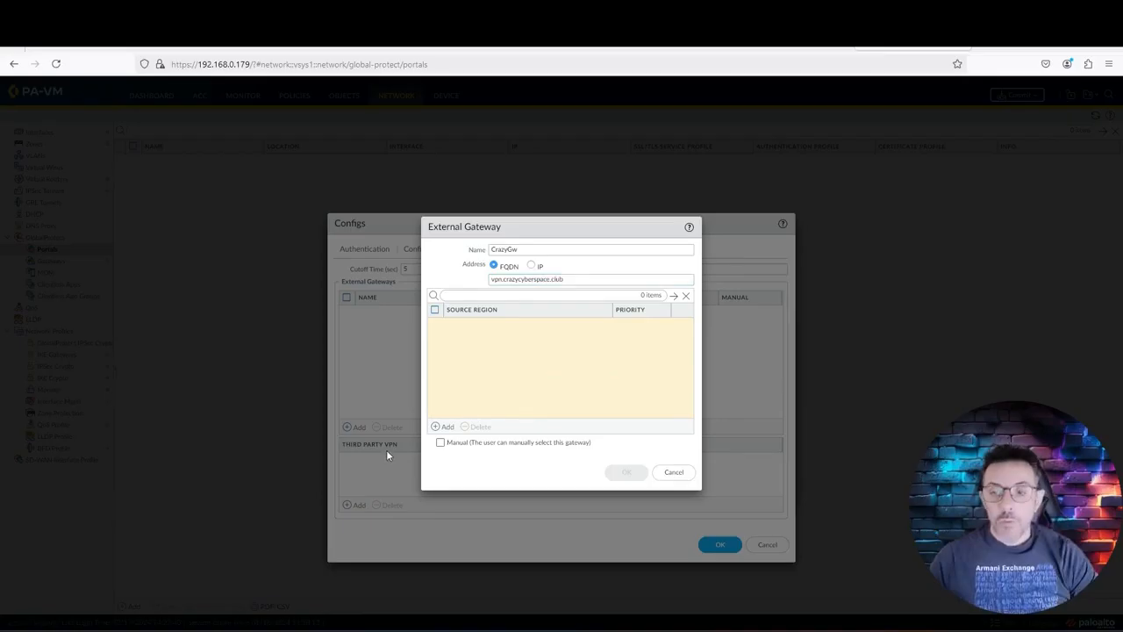
click(439, 427)
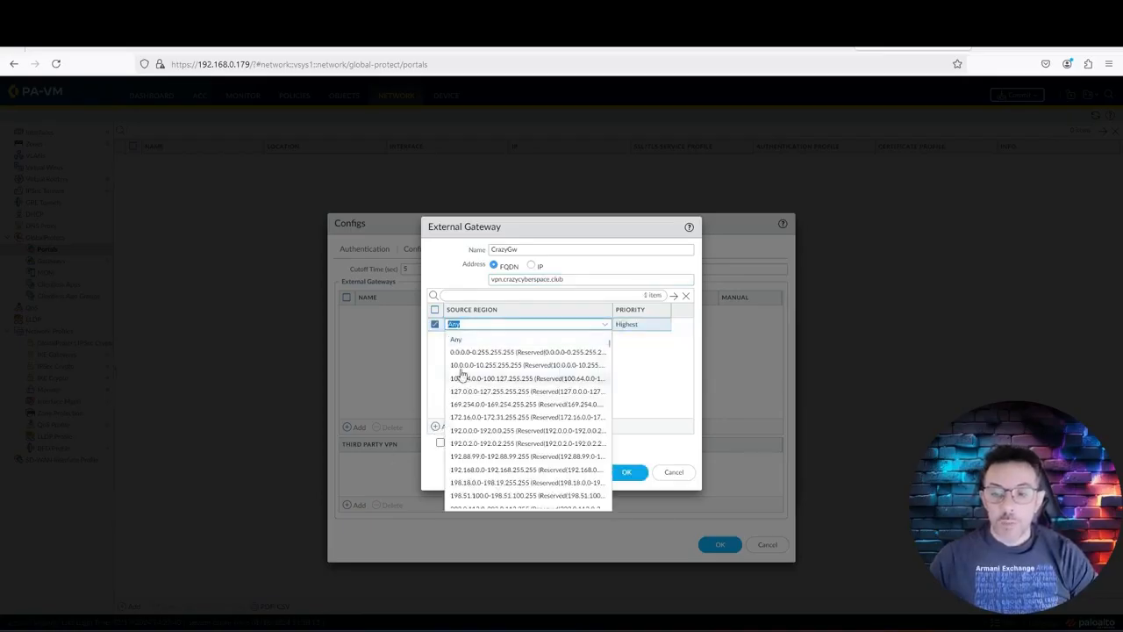
click(497, 342)
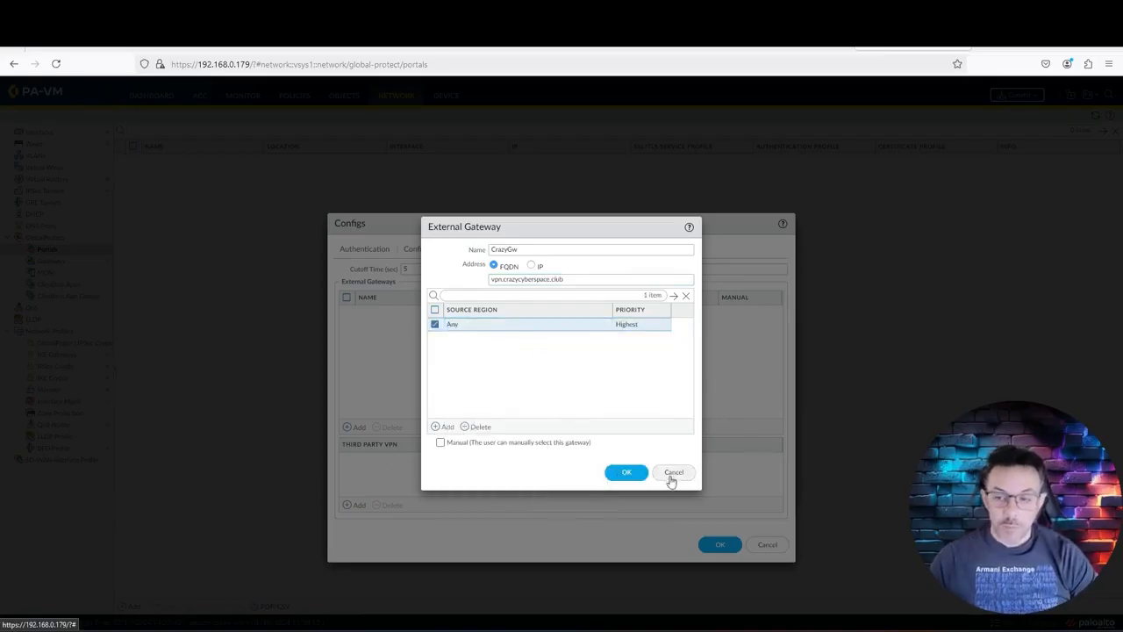
click(625, 475)
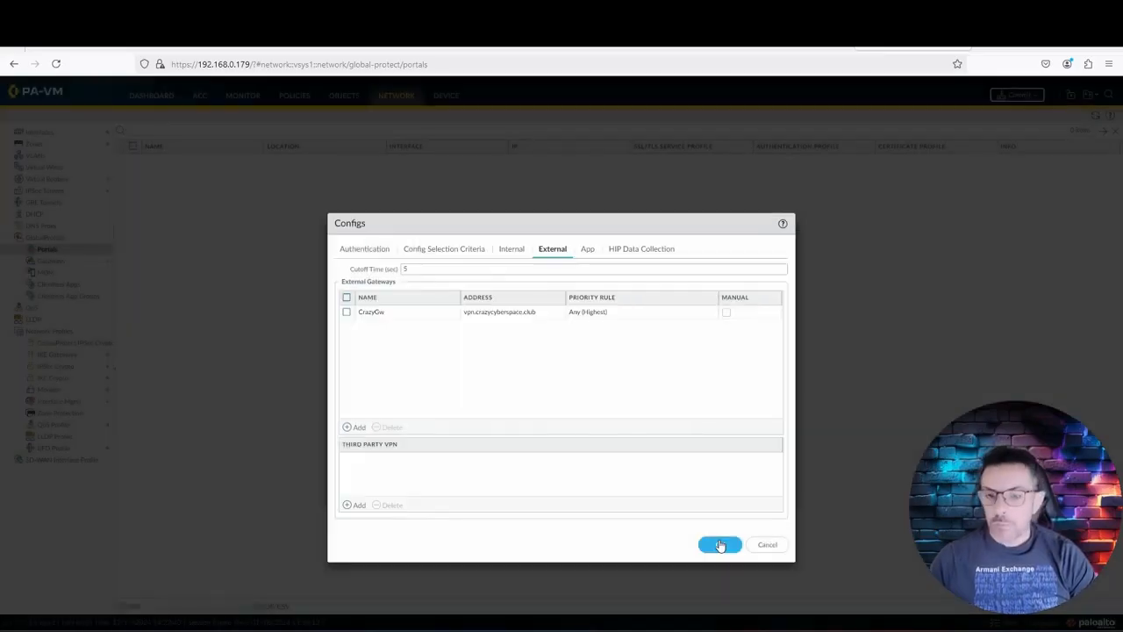
click(720, 546)
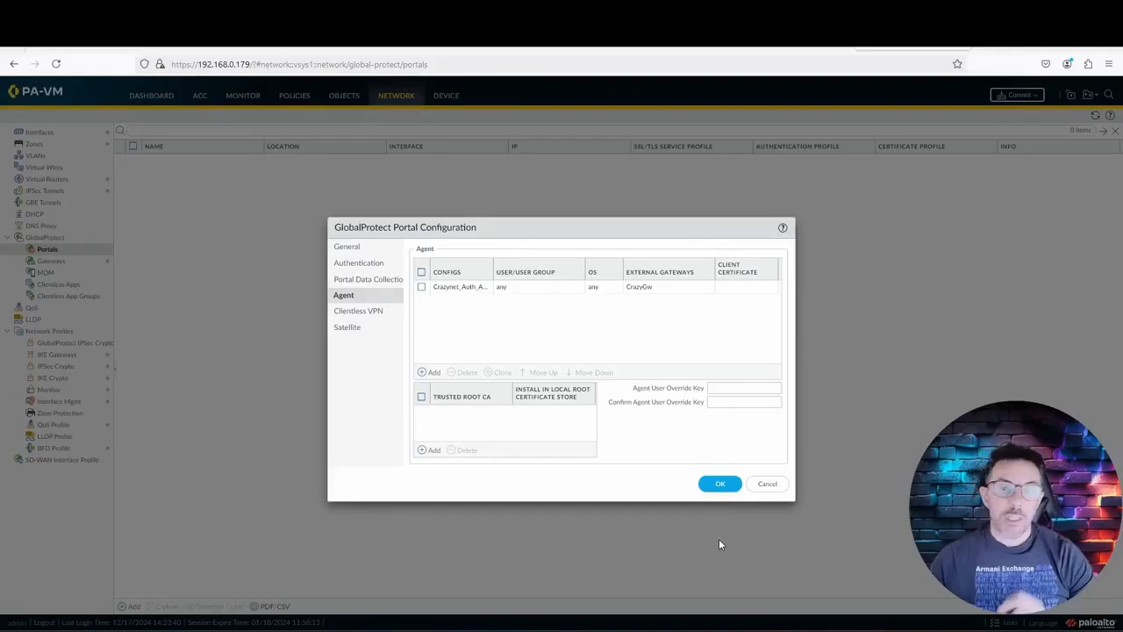
click(719, 493)
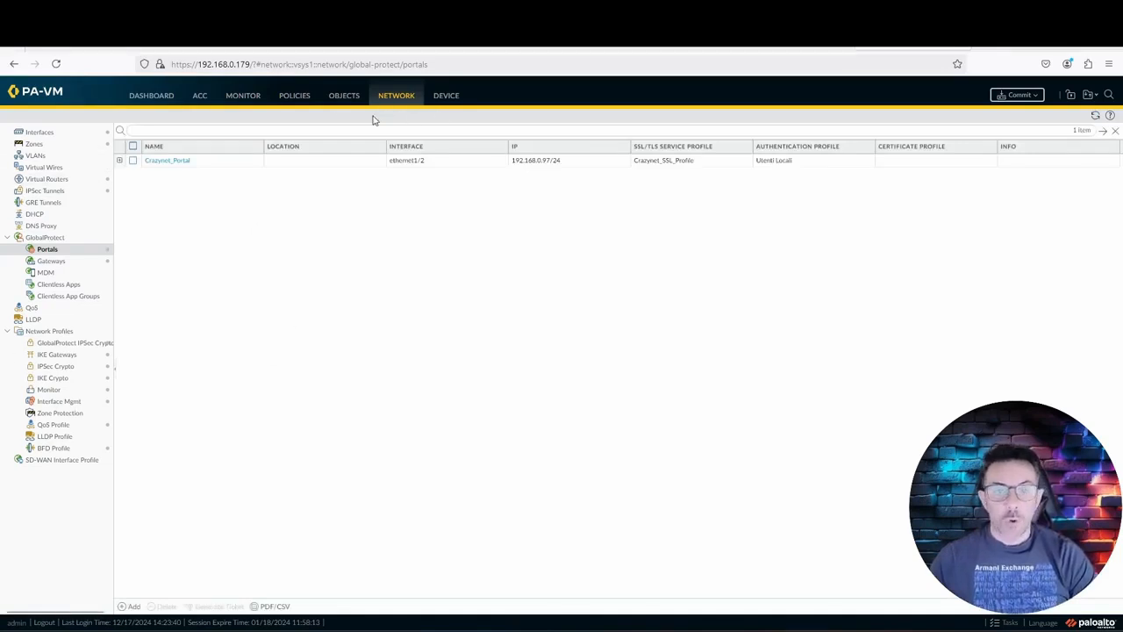
Step: Show the NAT rules under Policies
click(281, 100)
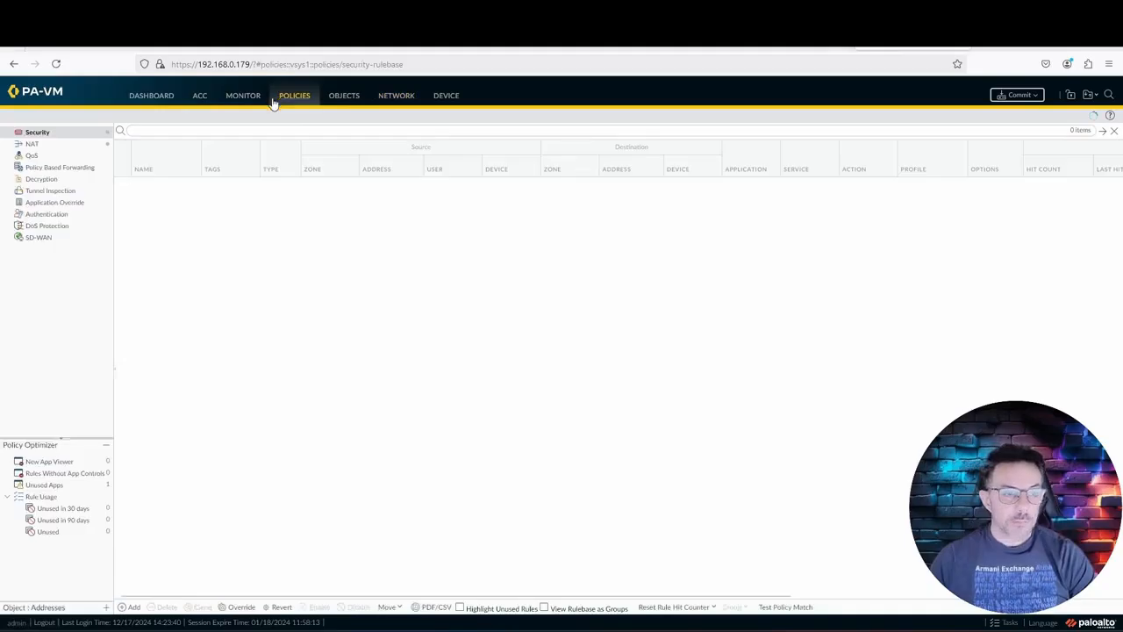
click(67, 148)
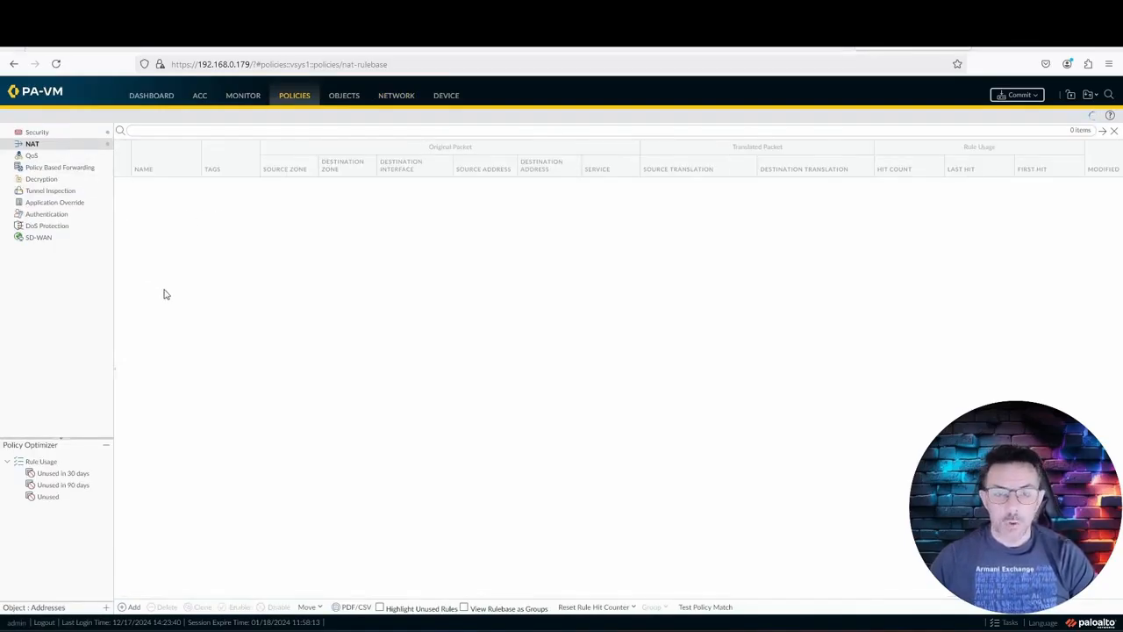
Step: Start a new NAT rule named GlobalProtect_Nat
click(128, 607)
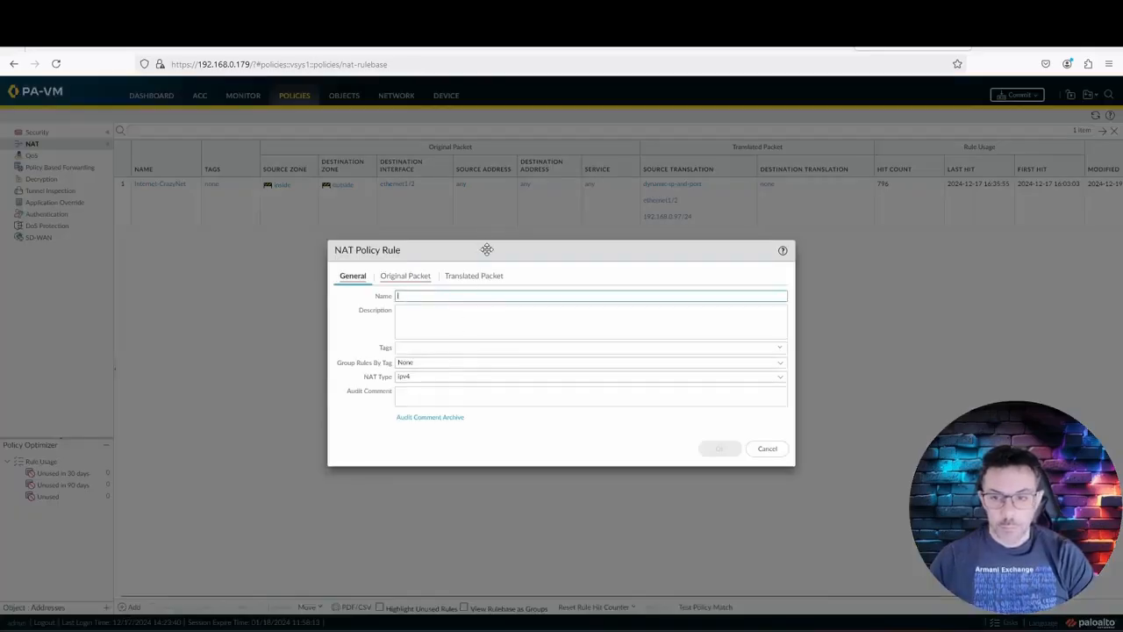
drag(487, 249, 406, 253)
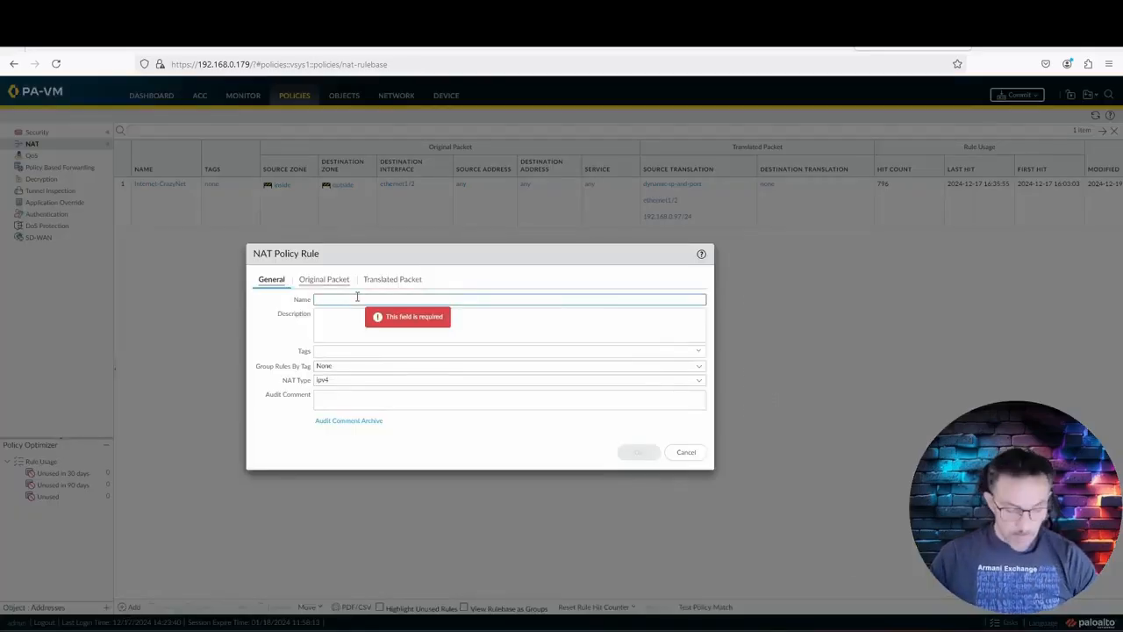
text(G)
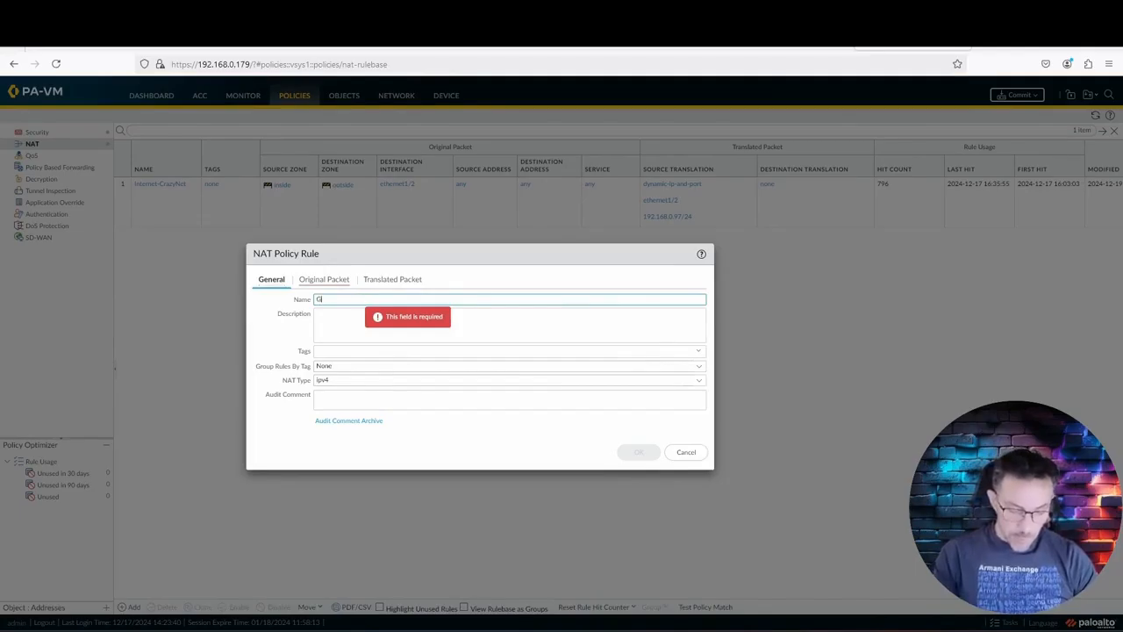
text(lobalProtect_)
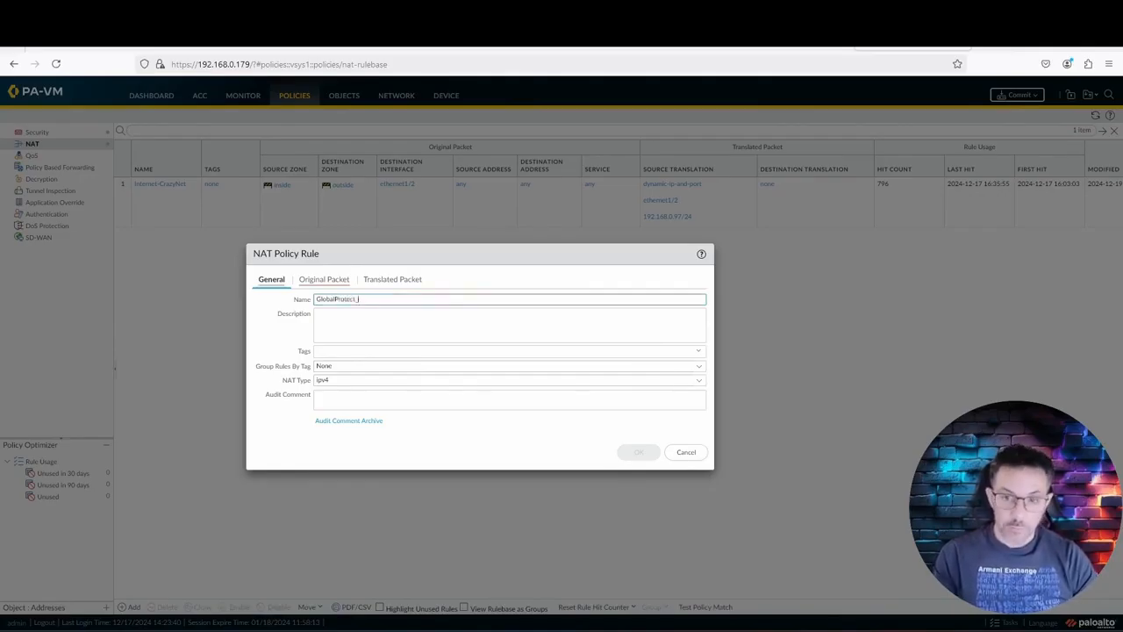
text(Nat)
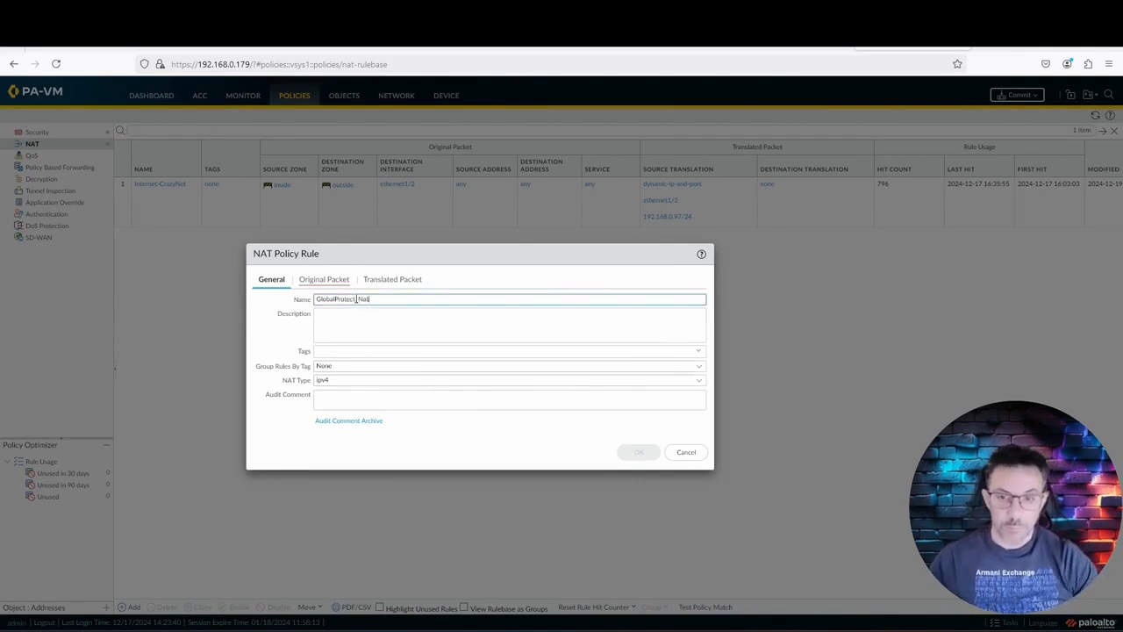
Step: Match source zone Global Protect to destination zone outside on interface ethernet1/2
click(316, 279)
click(266, 427)
click(303, 345)
click(465, 314)
click(424, 356)
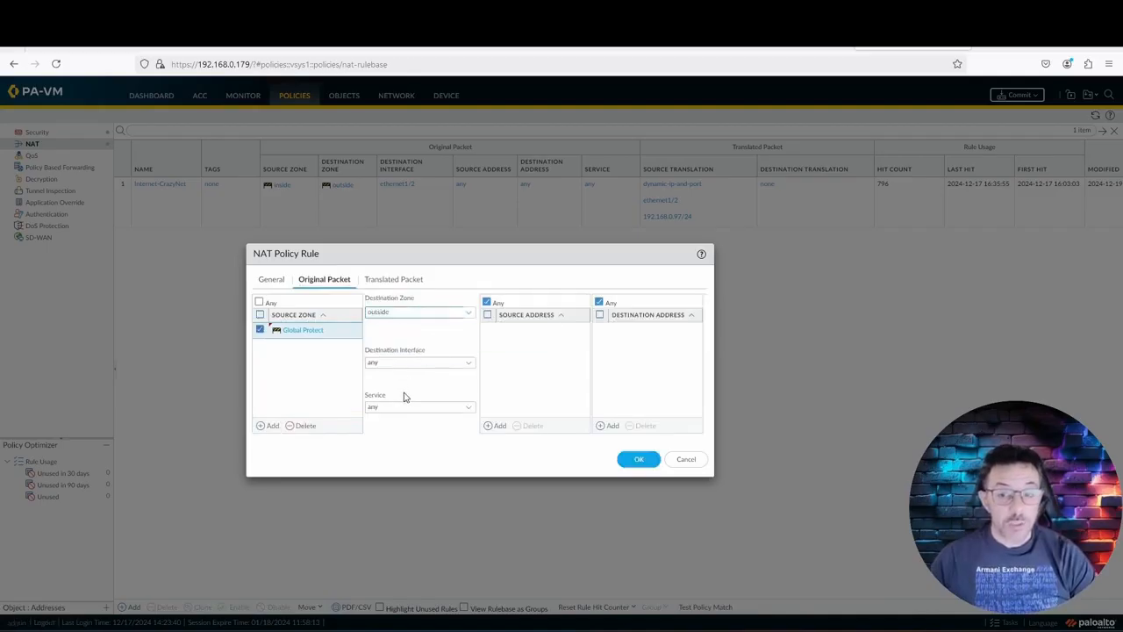
click(470, 364)
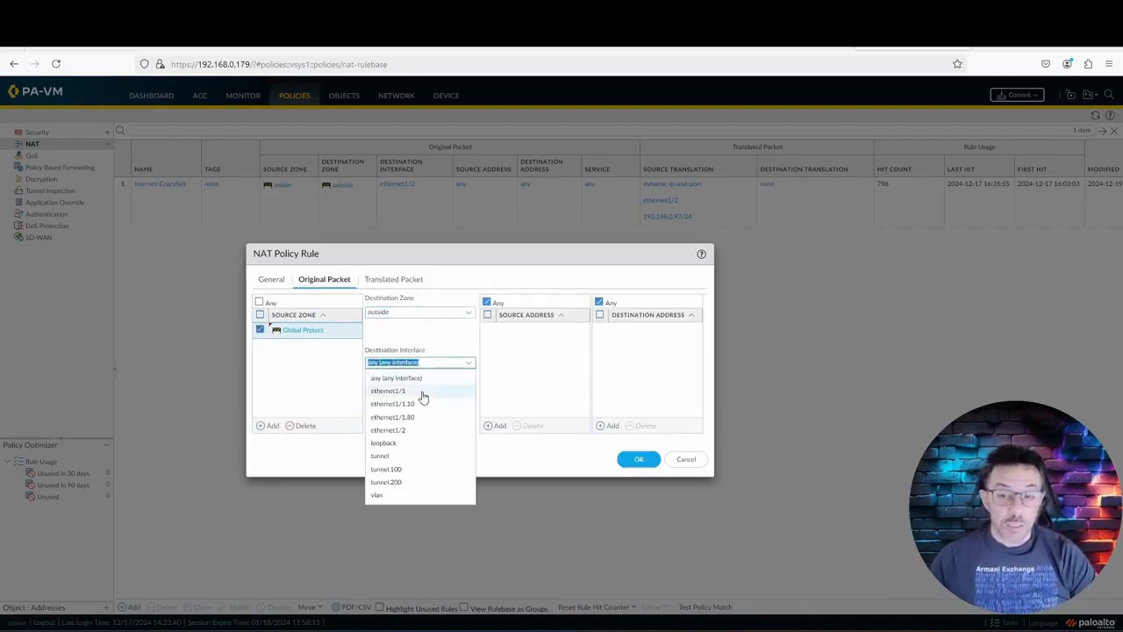
click(413, 430)
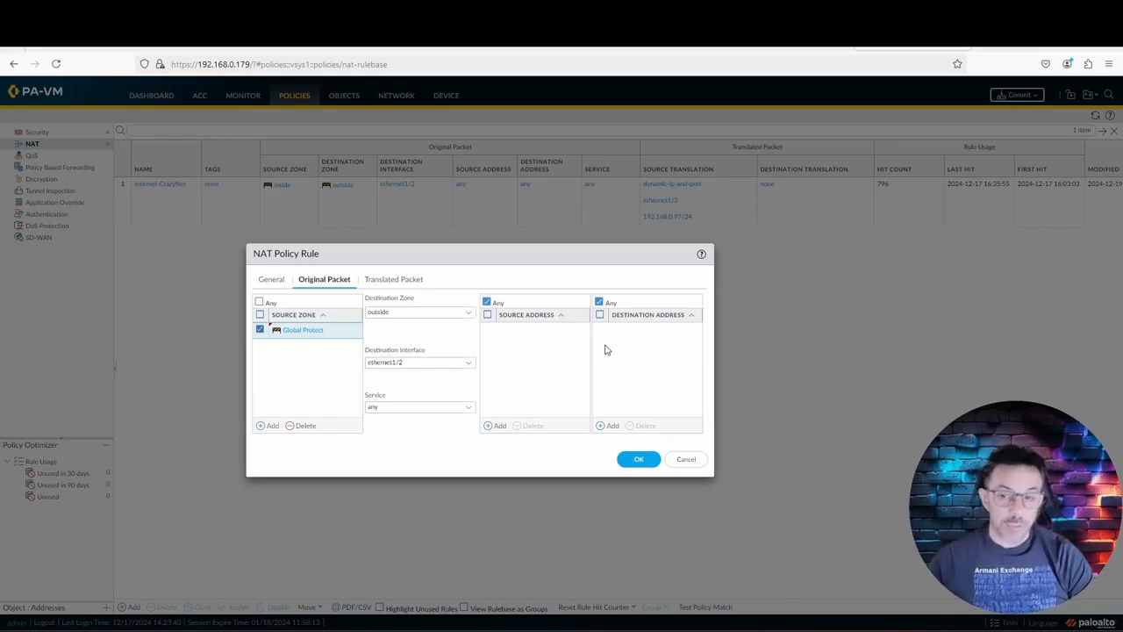
Step: Translate the source with Dynamic IP And Port via ethernet1/2, 192.168.0.97/24, and save the rule
click(391, 282)
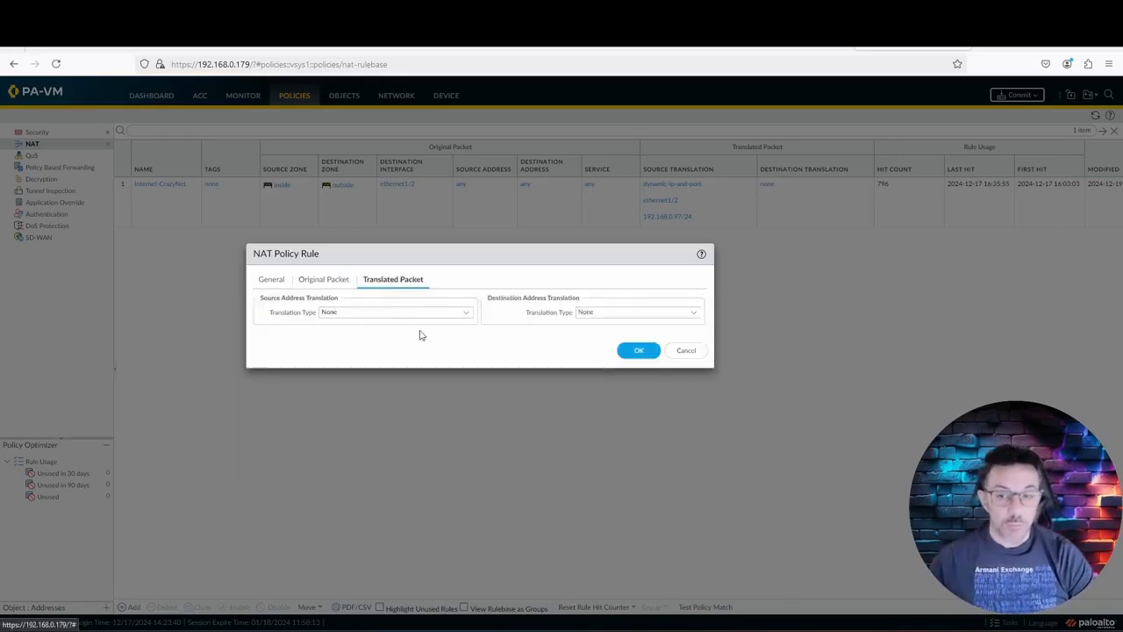
click(464, 315)
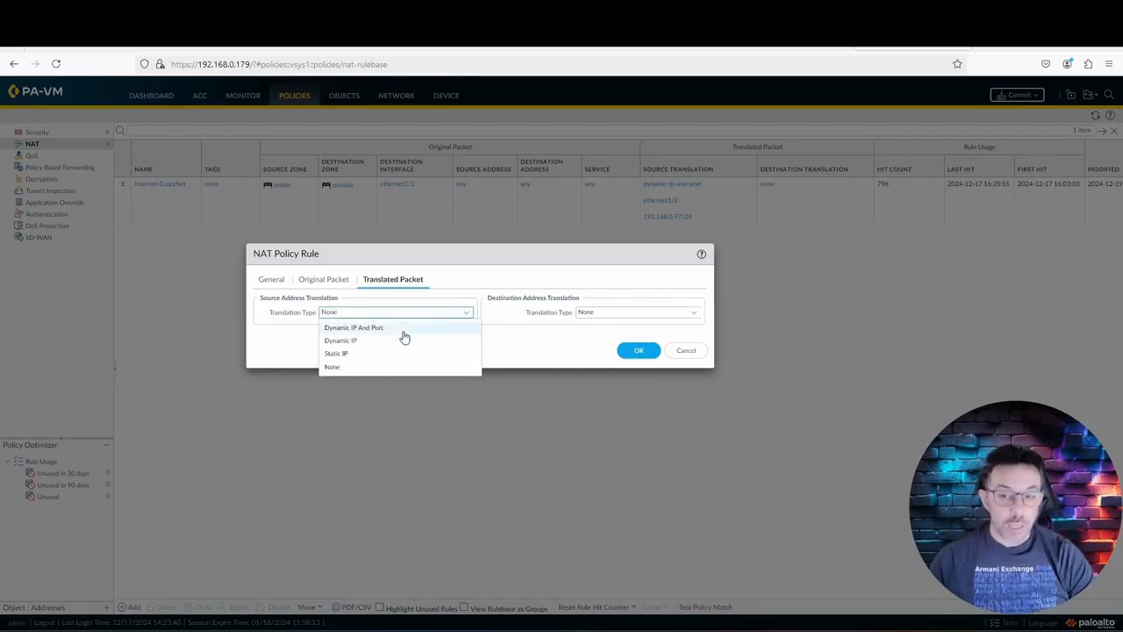
click(404, 330)
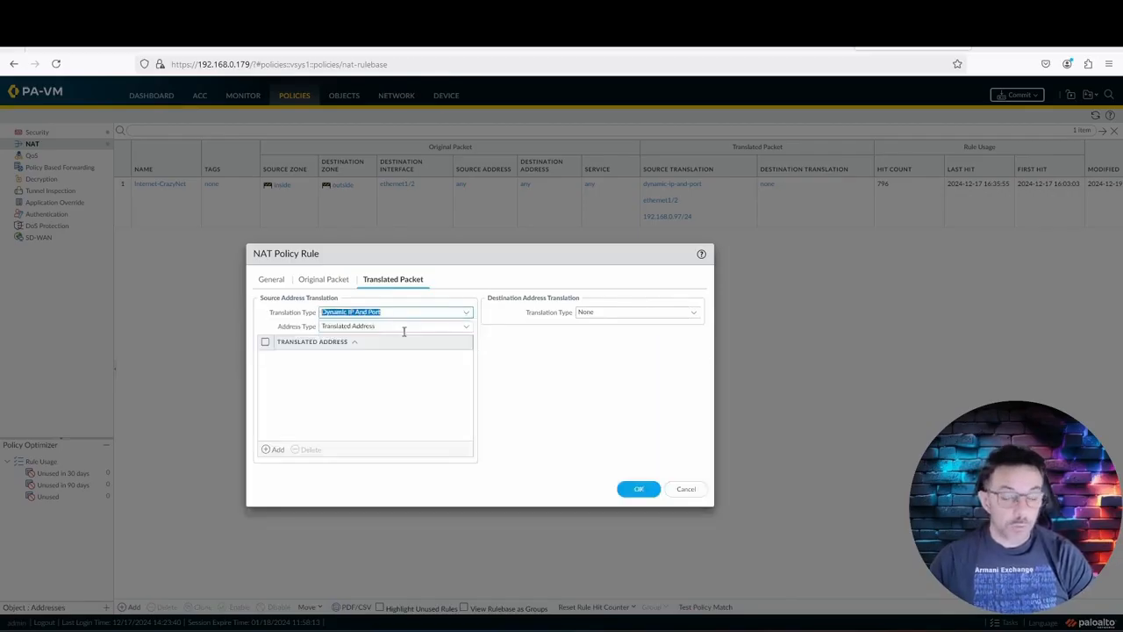
click(463, 328)
click(418, 363)
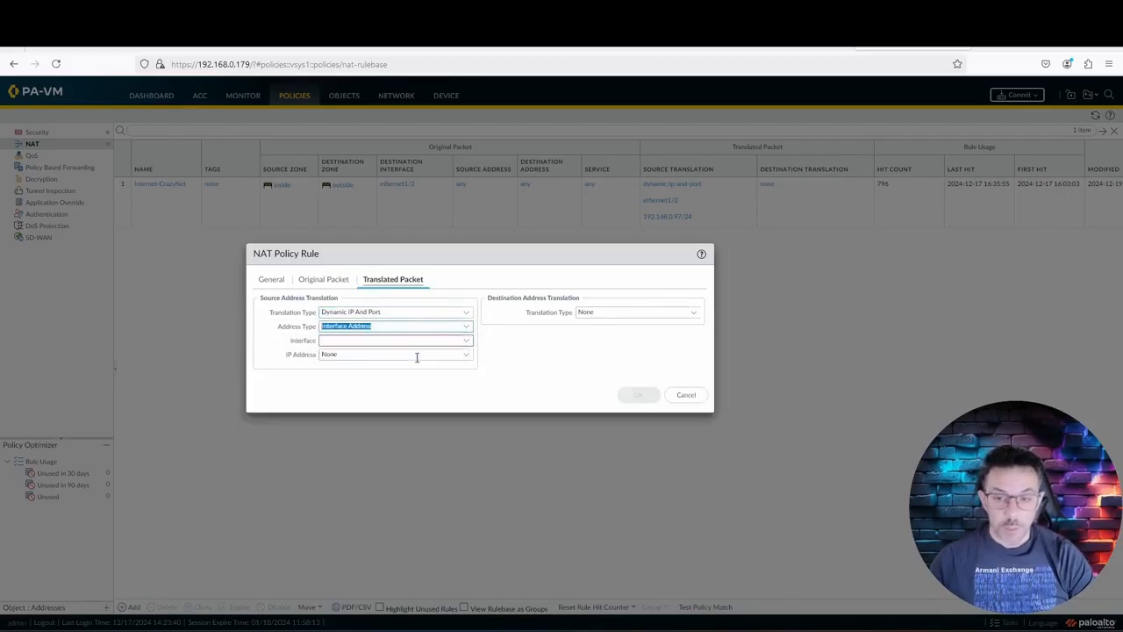
click(465, 342)
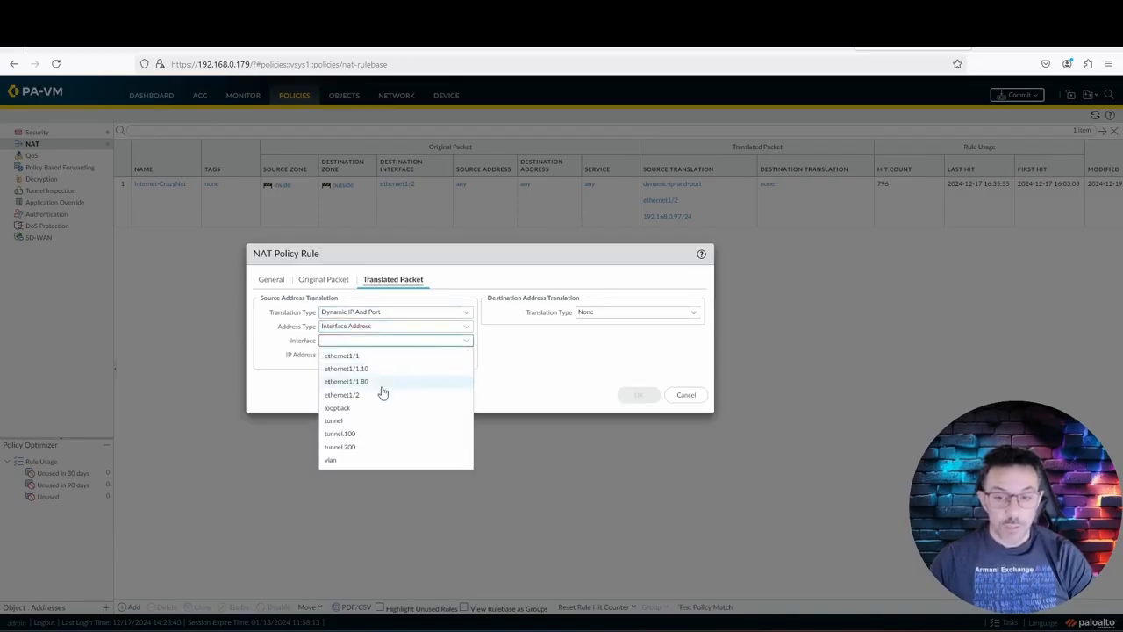
click(381, 394)
click(466, 354)
click(385, 389)
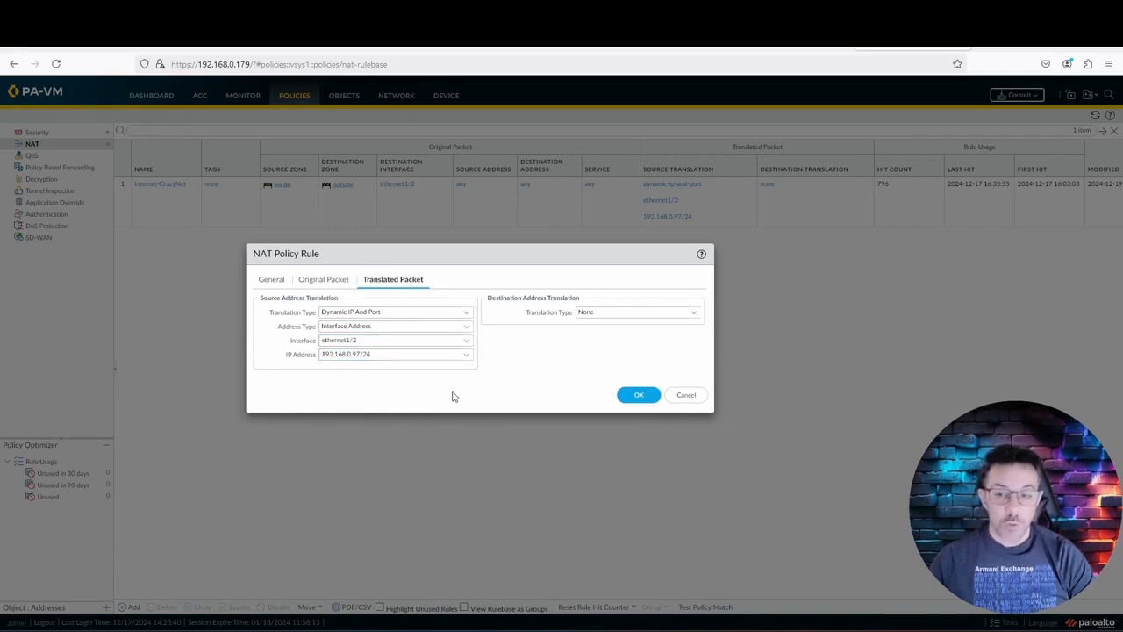
click(628, 398)
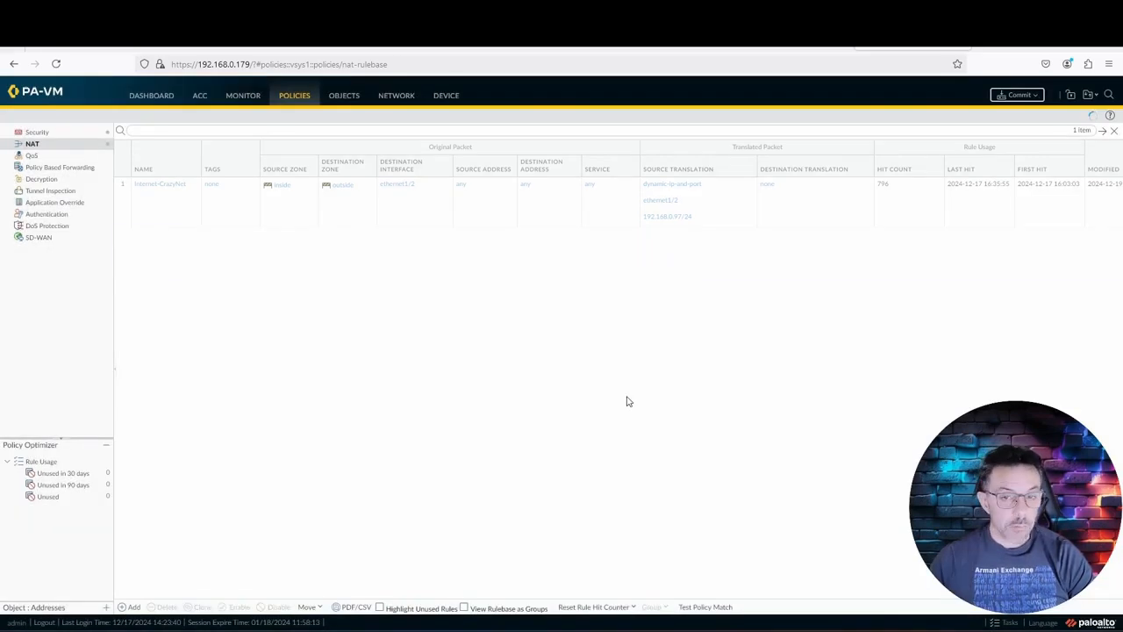
Step: Edit security rule 'all' to use source zone inside and destination zone outside, and save it
click(50, 137)
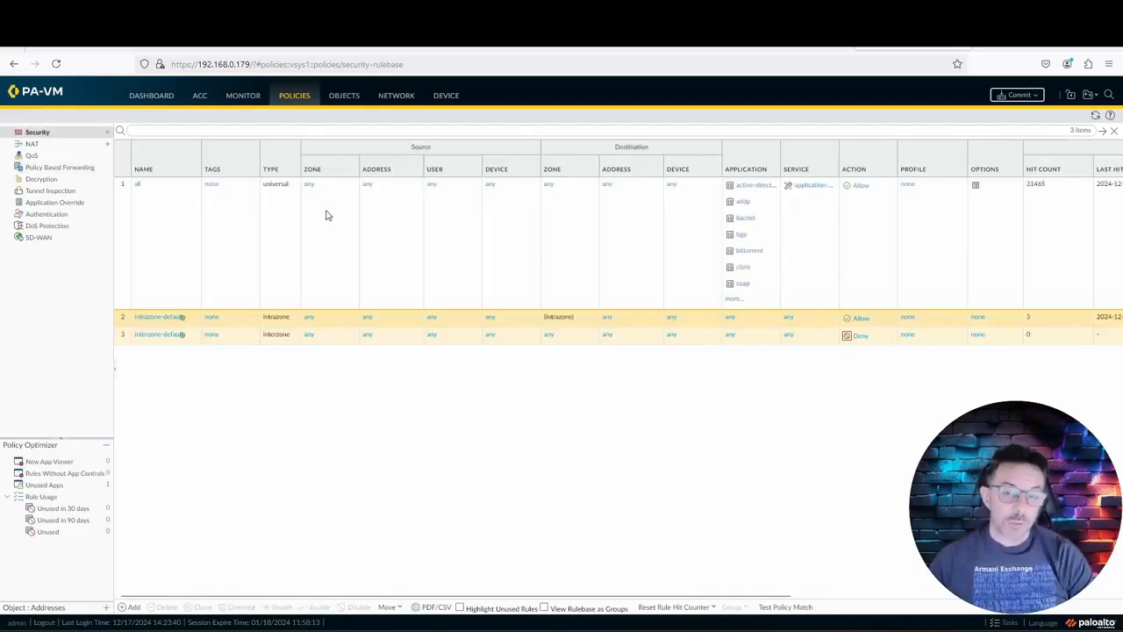
click(136, 185)
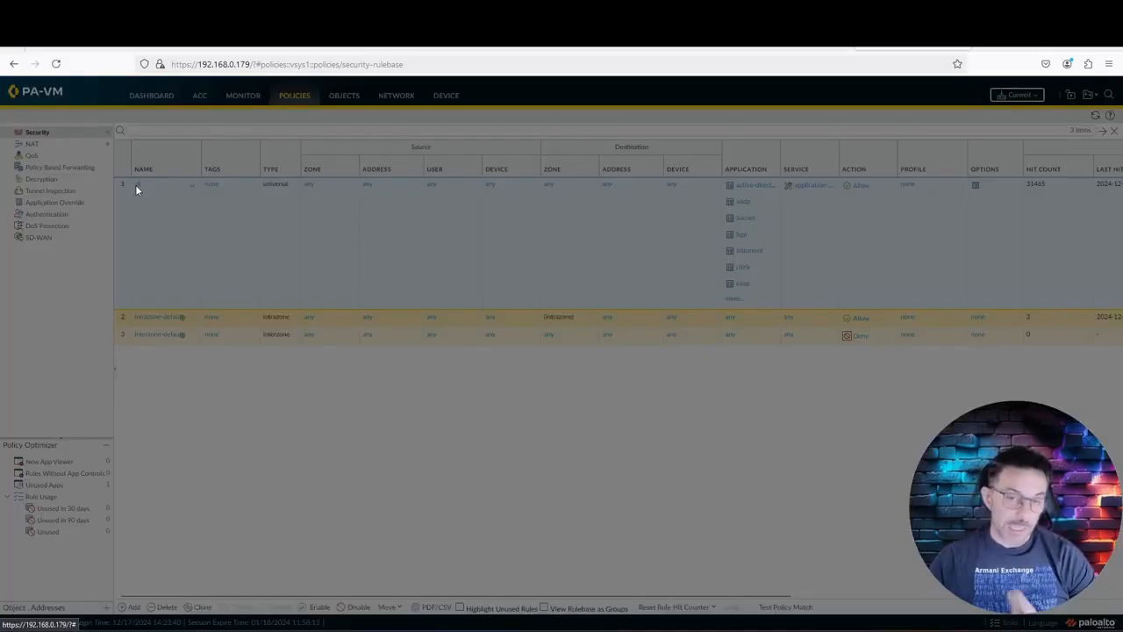
click(310, 277)
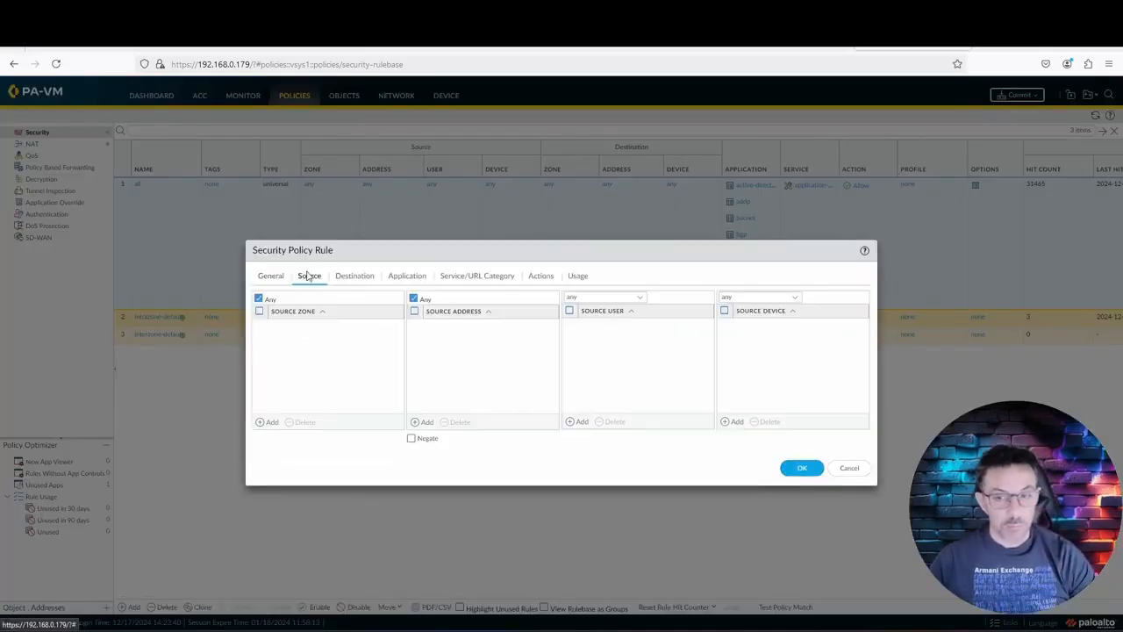
click(267, 422)
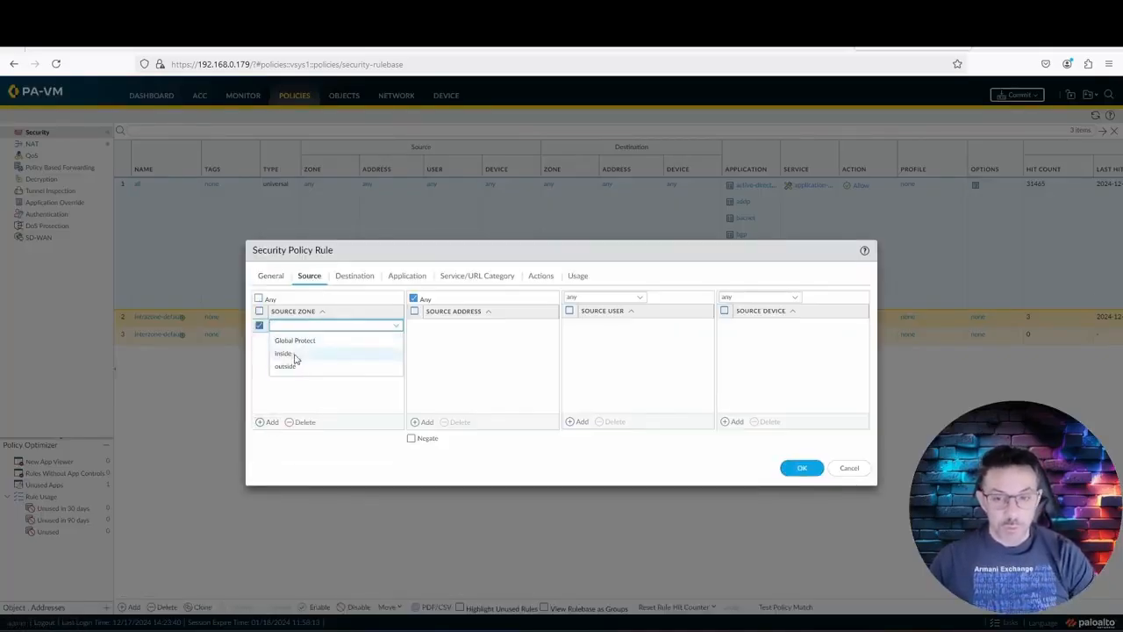
click(292, 357)
click(362, 276)
click(270, 421)
click(294, 365)
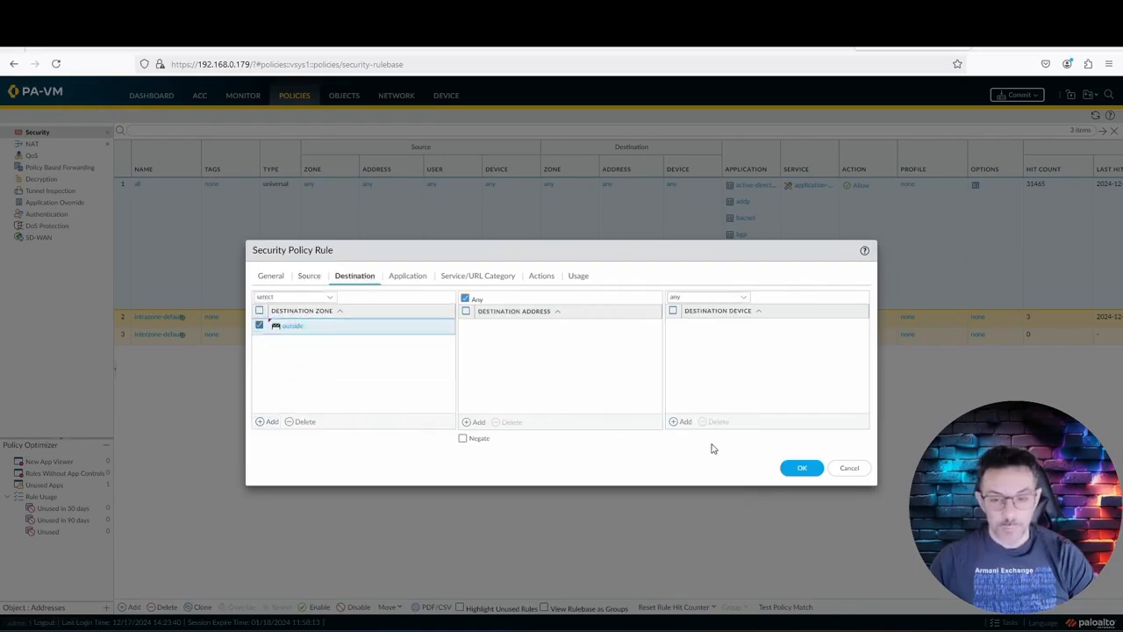
click(801, 469)
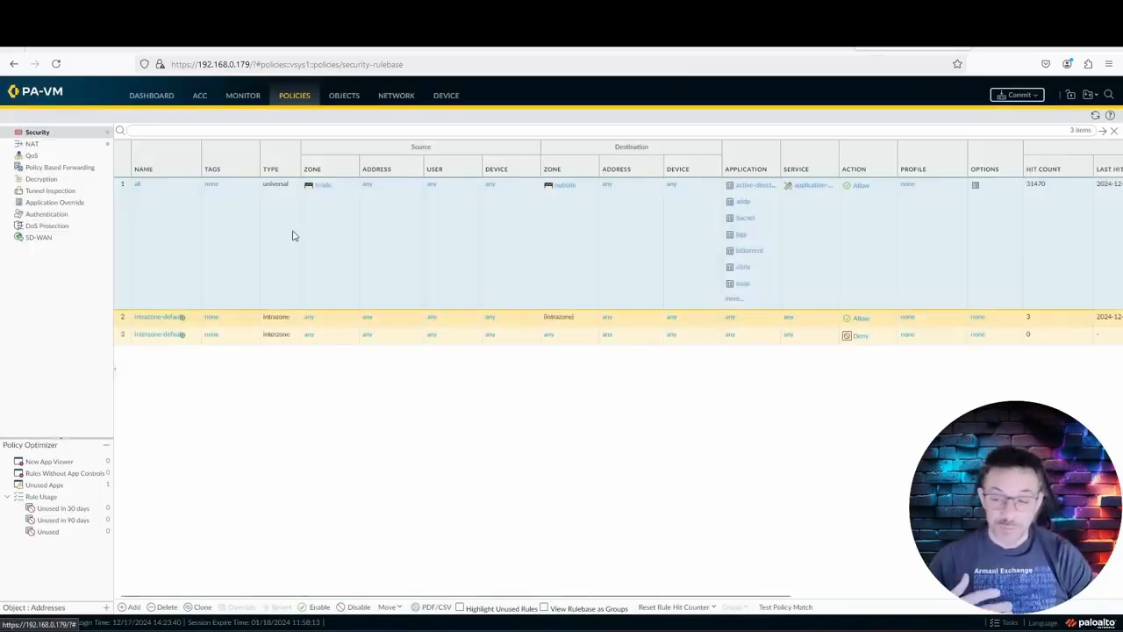
Step: Create a new security rule Globalprotect_Policy with source zone Global Protect
click(134, 608)
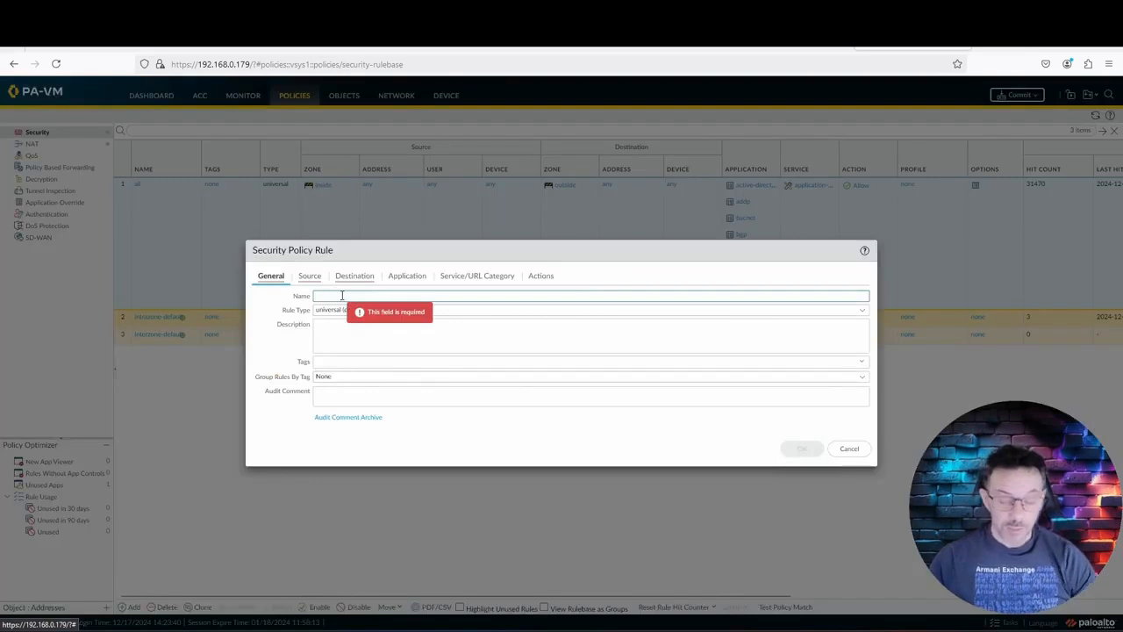
text(Global)
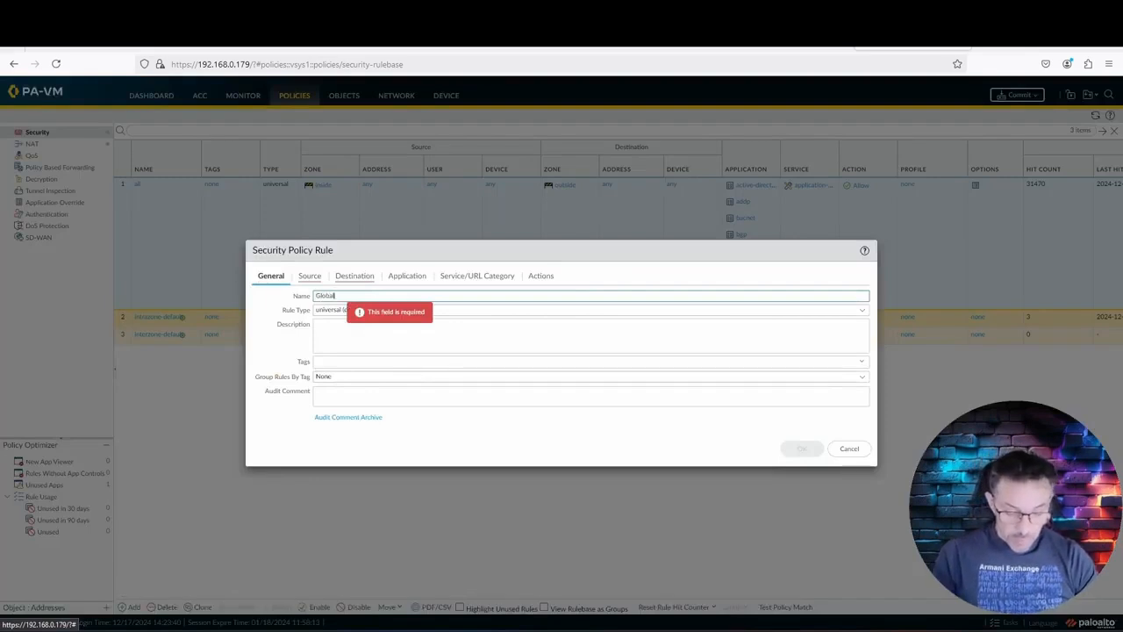
text(protect)
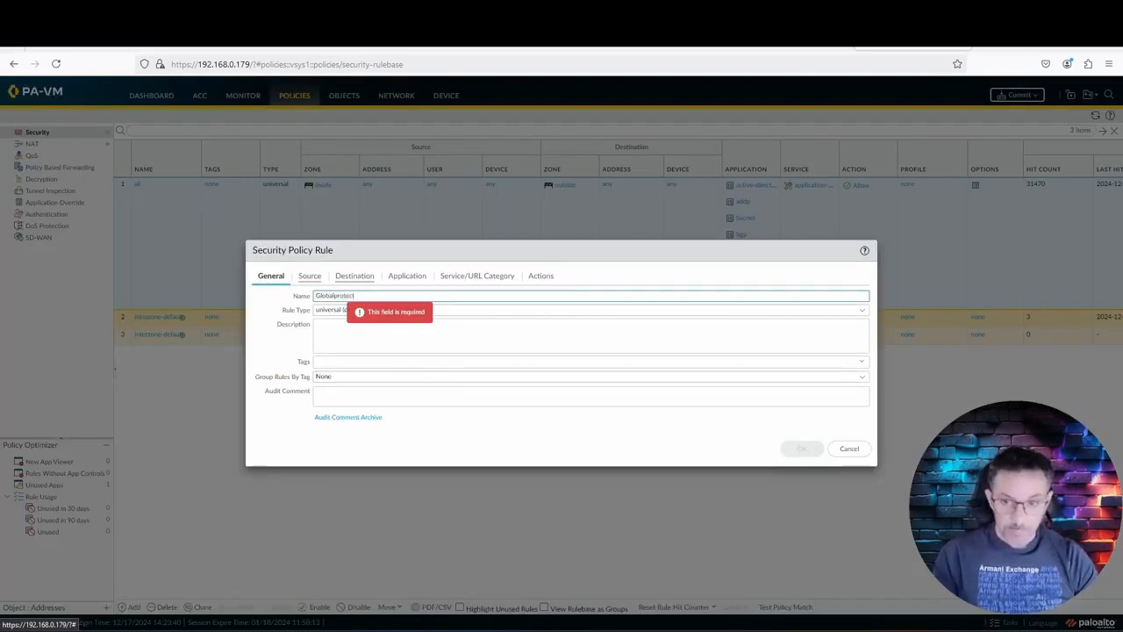
text(_Pu)
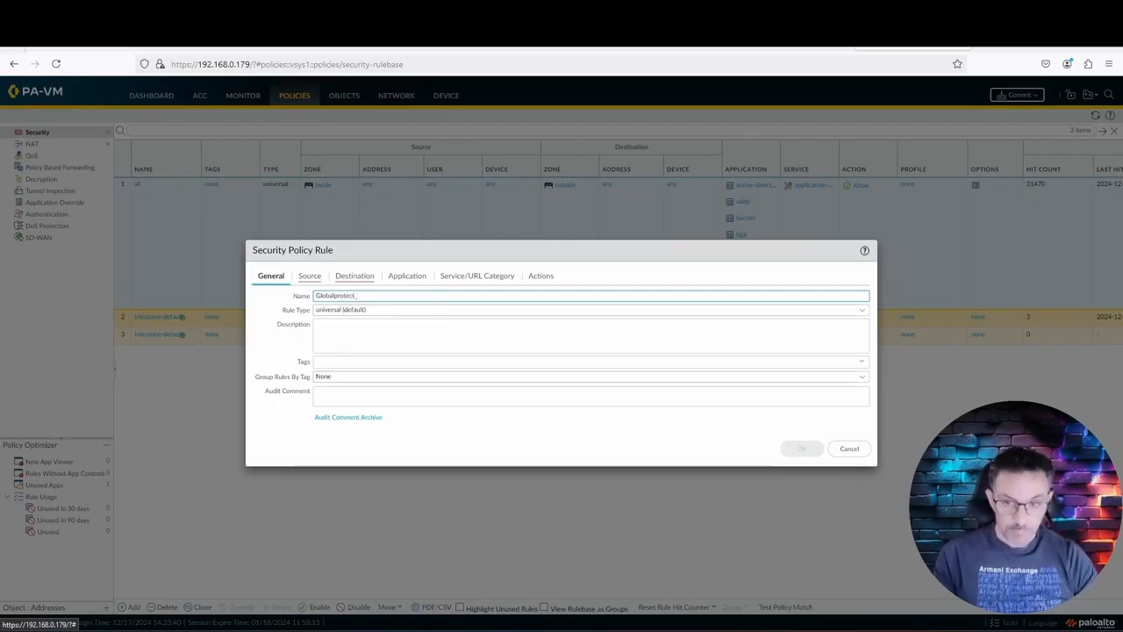
click(383, 330)
click(320, 278)
click(271, 422)
click(298, 343)
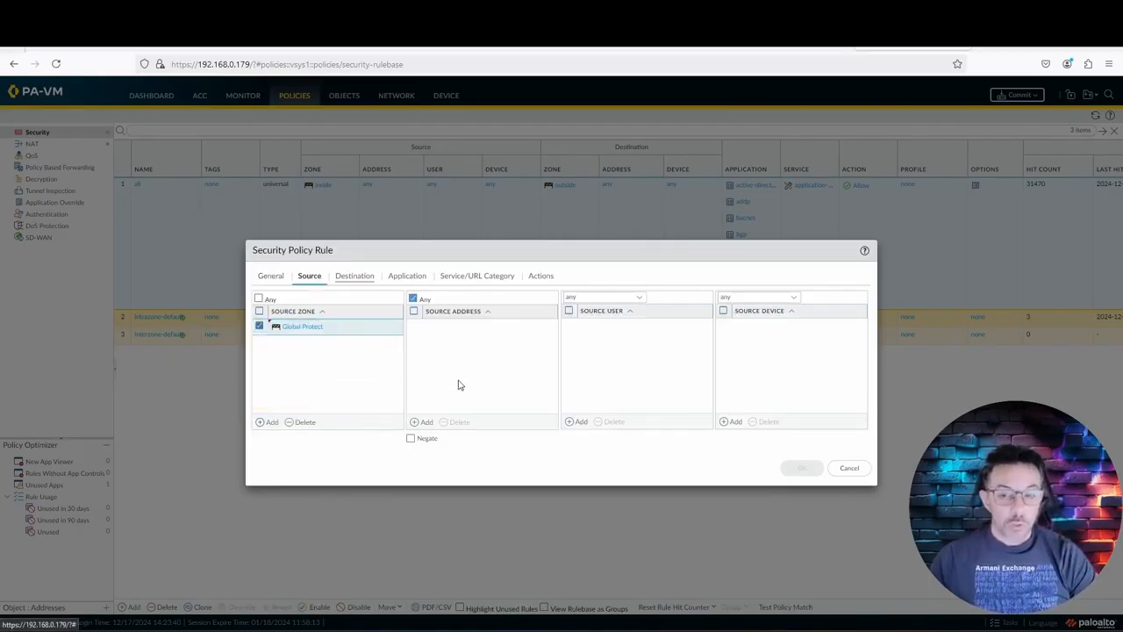
Step: Set destination zone outside with action Allow, save the rule, and begin a commit
click(369, 278)
click(269, 423)
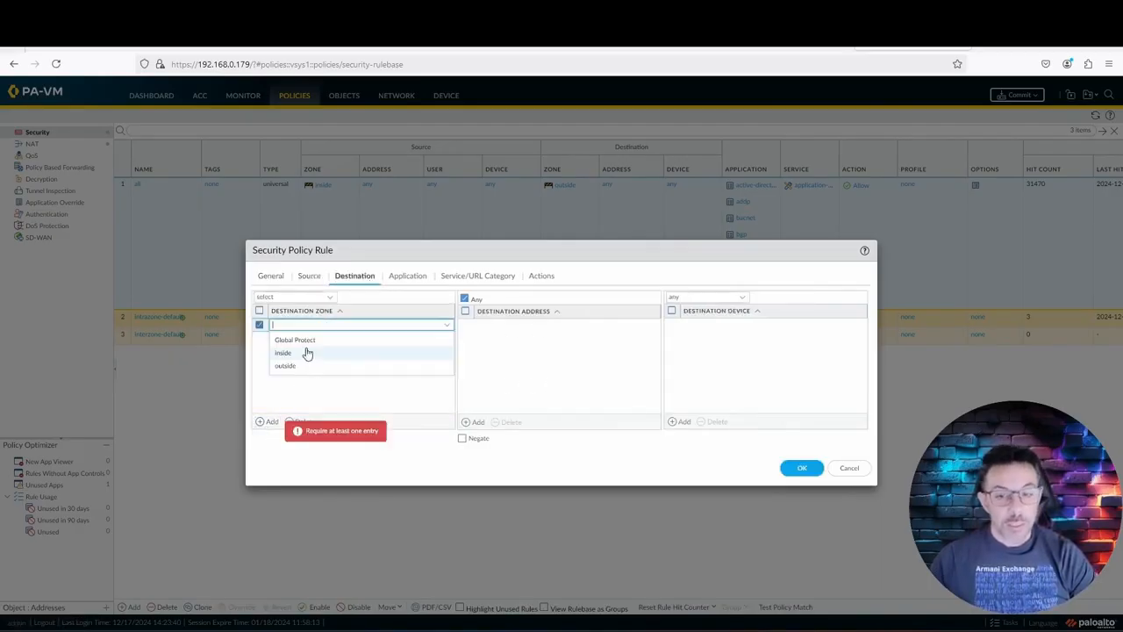
click(306, 367)
click(402, 278)
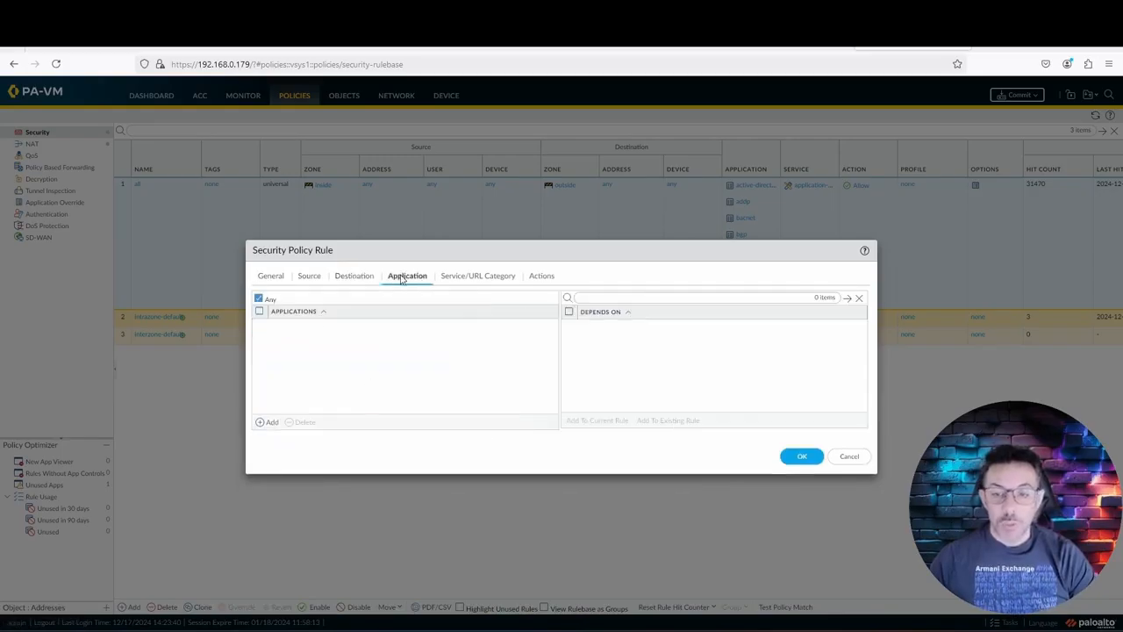
click(475, 279)
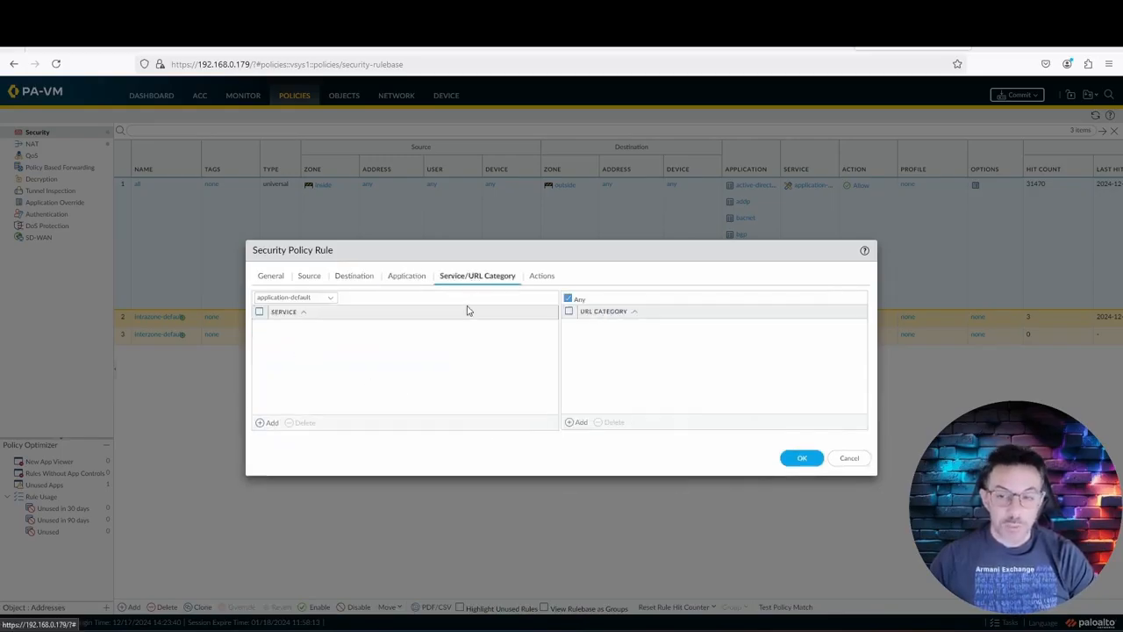
click(542, 278)
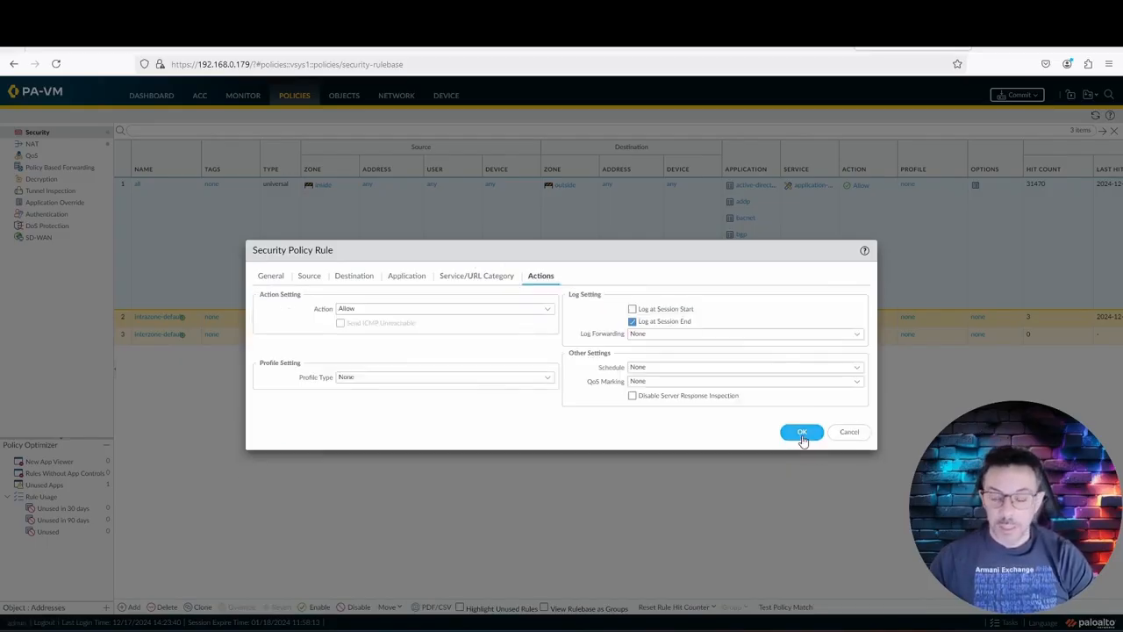
click(802, 434)
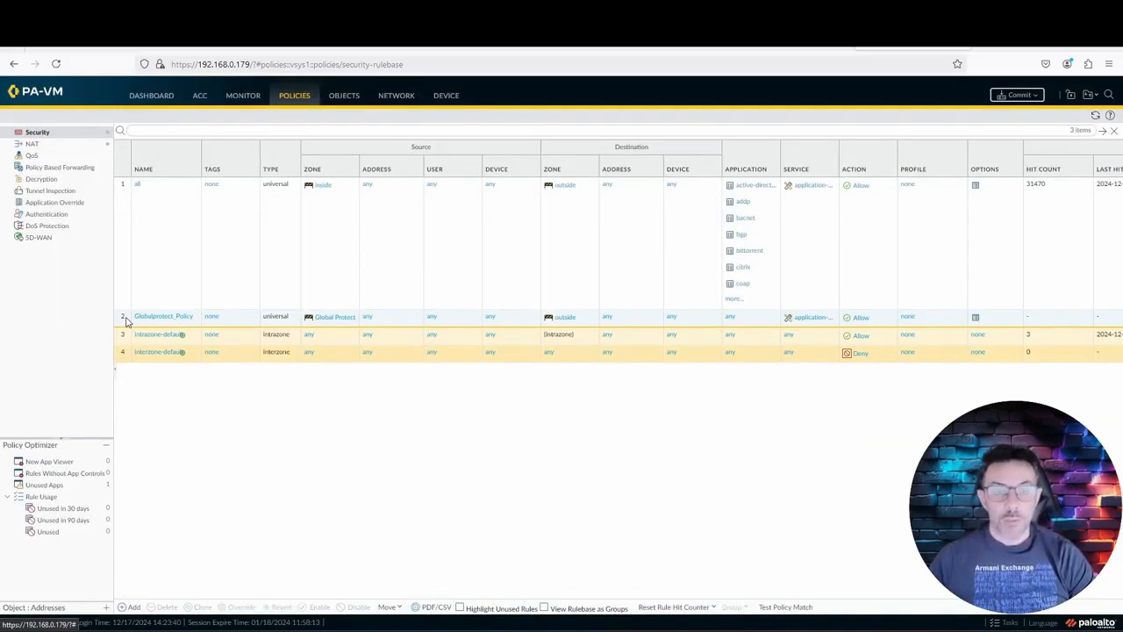
click(1020, 96)
Step: Commit the configuration and close the successful commit report
click(670, 487)
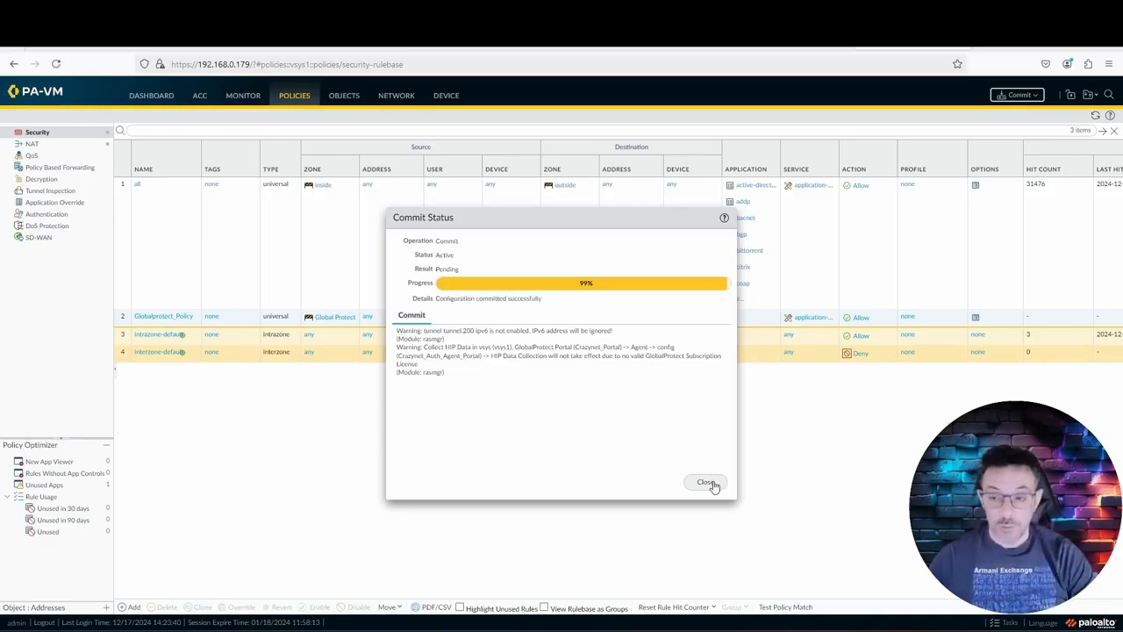
click(709, 483)
Step: Switch to the EVE-NG lab tab and bring up the Windows client console at 192.168.0.182
click(825, 44)
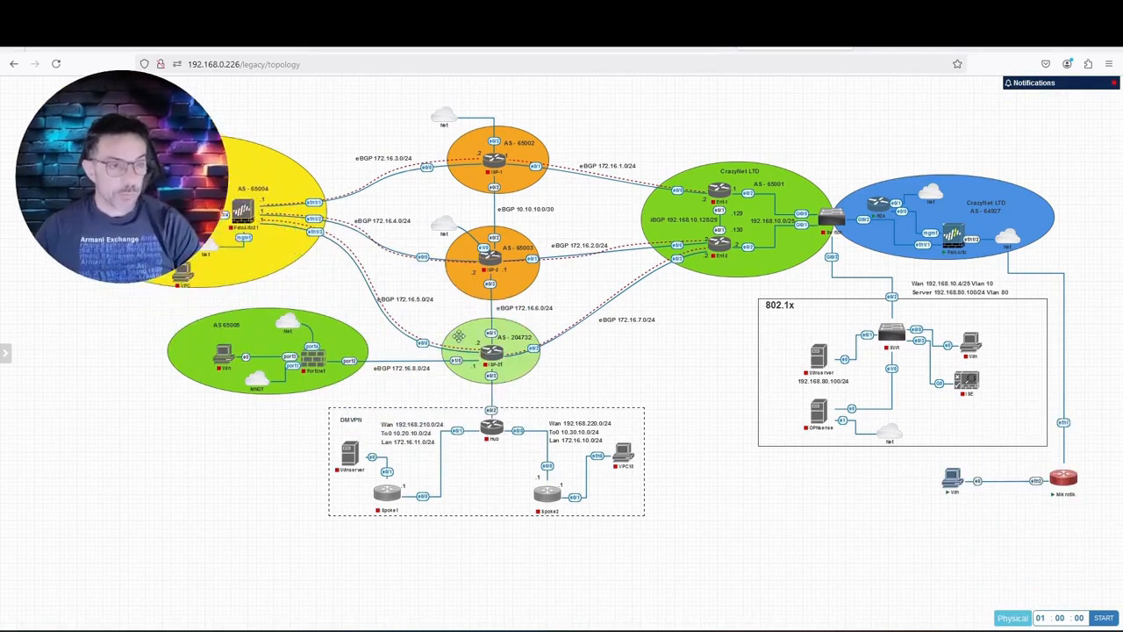
mouse_move(1069, 487)
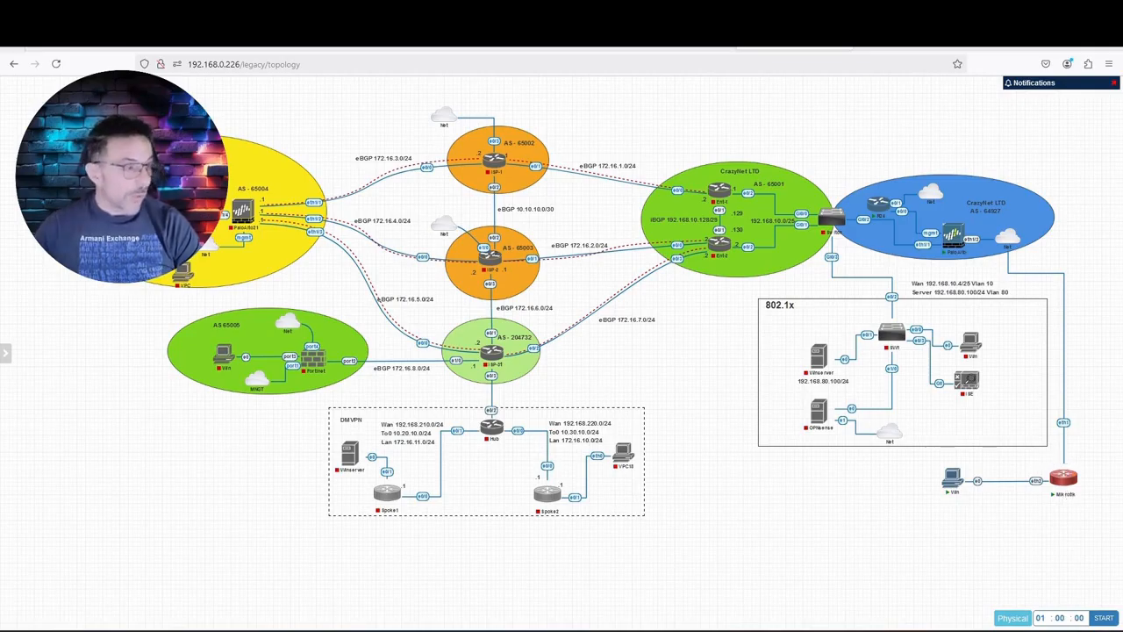
drag(0, 228, 437, 111)
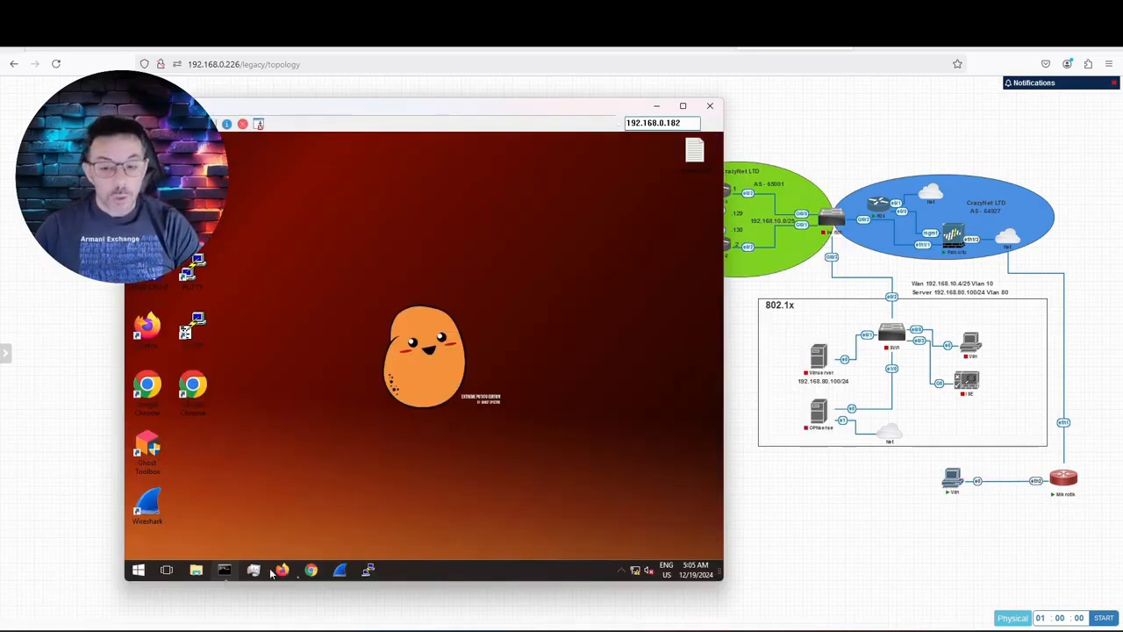
click(311, 570)
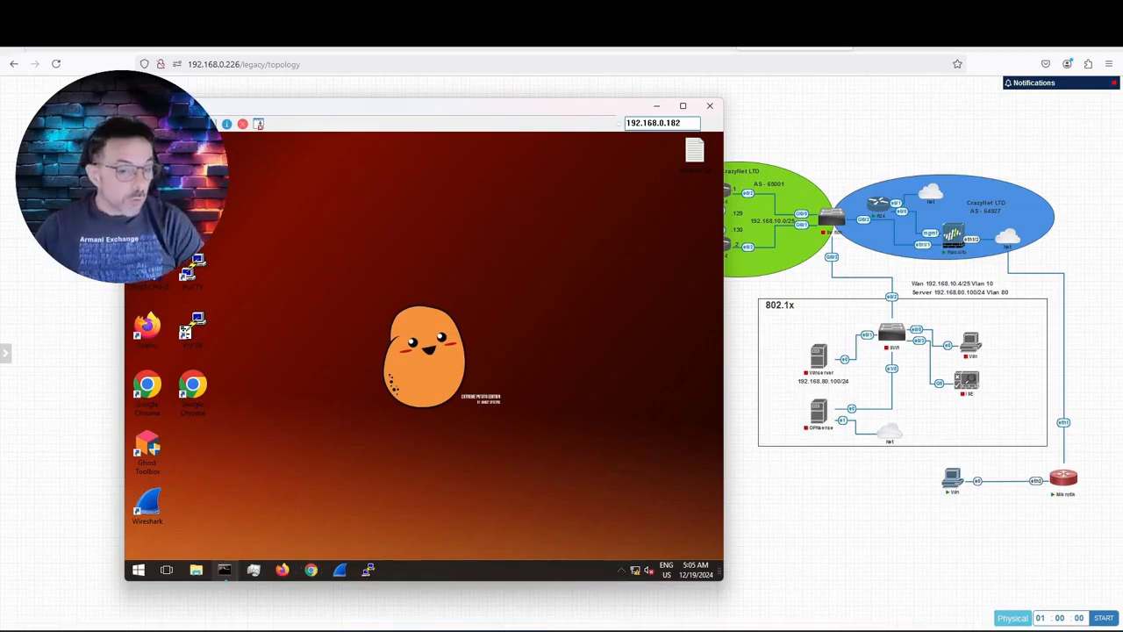
click(978, 512)
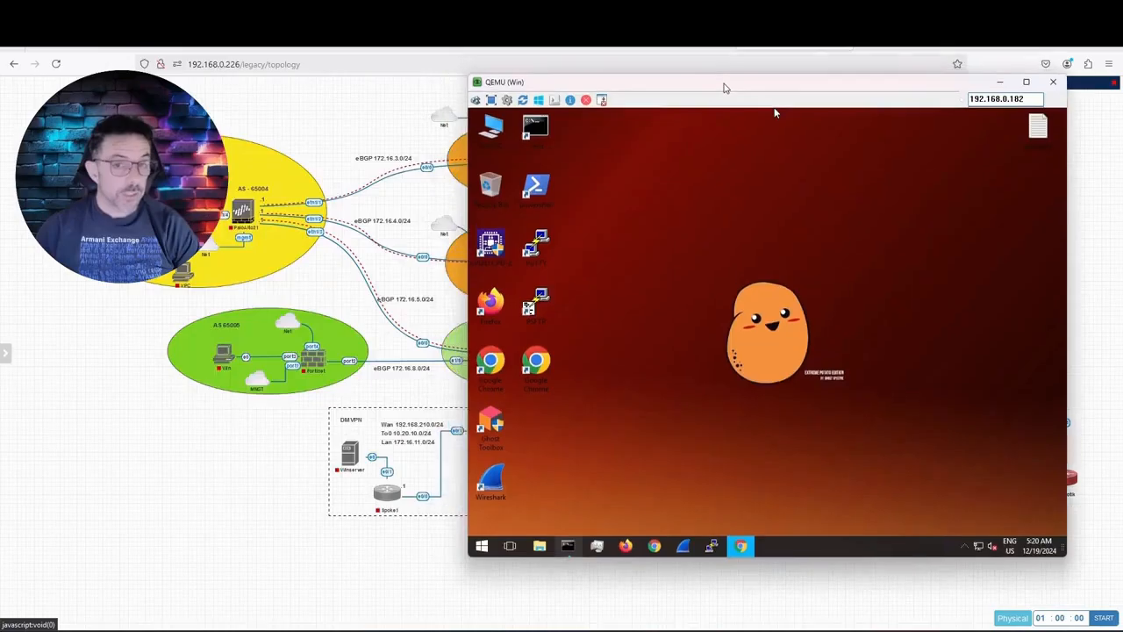
Step: Load mioip.it in Chrome on the Windows VM, dismissing the translate offer and accepting cookies
drag(776, 90, 554, 58)
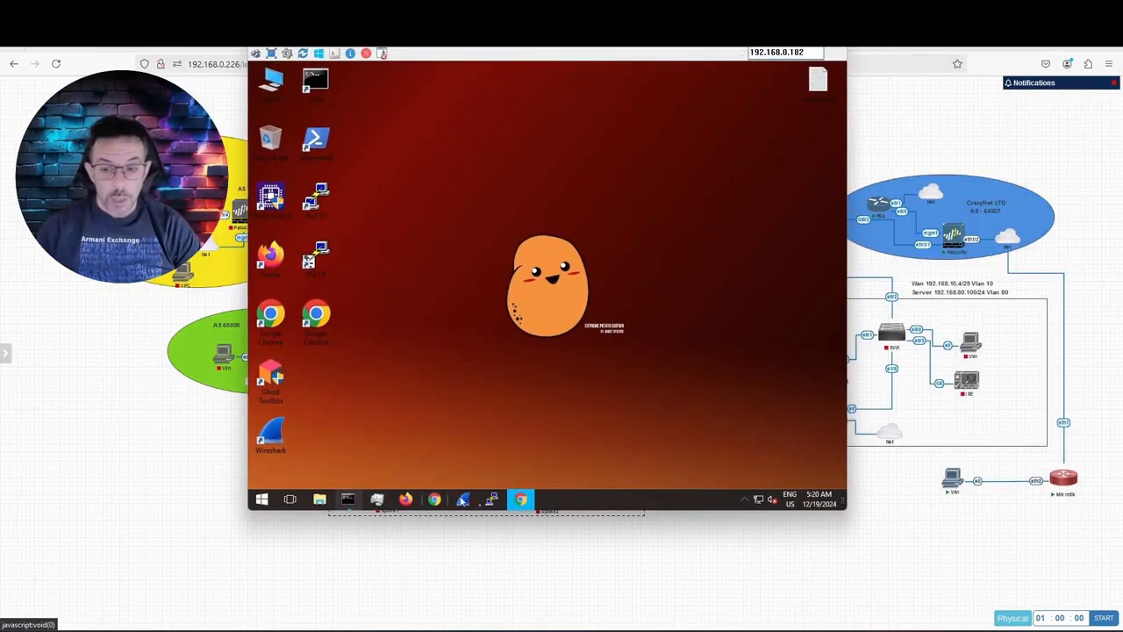
click(521, 499)
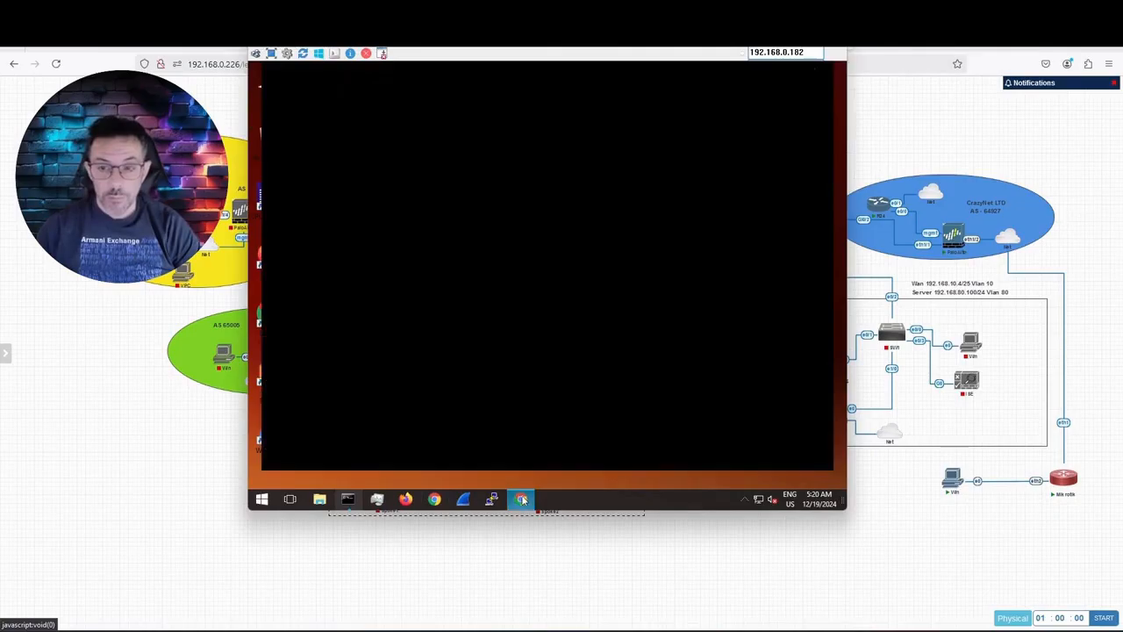
click(523, 499)
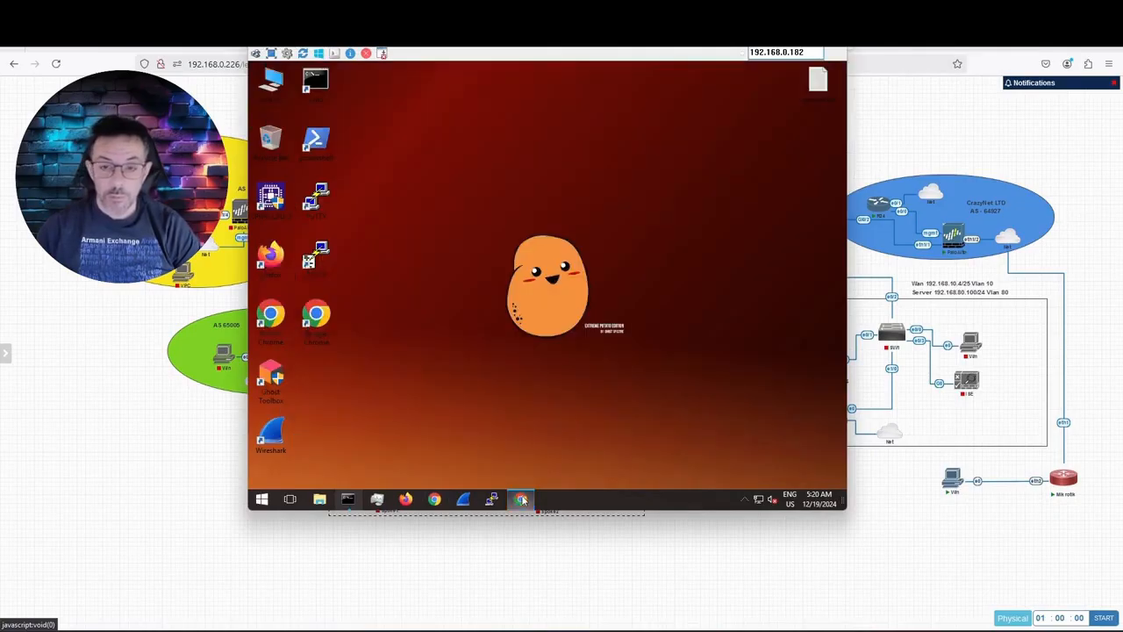
click(523, 499)
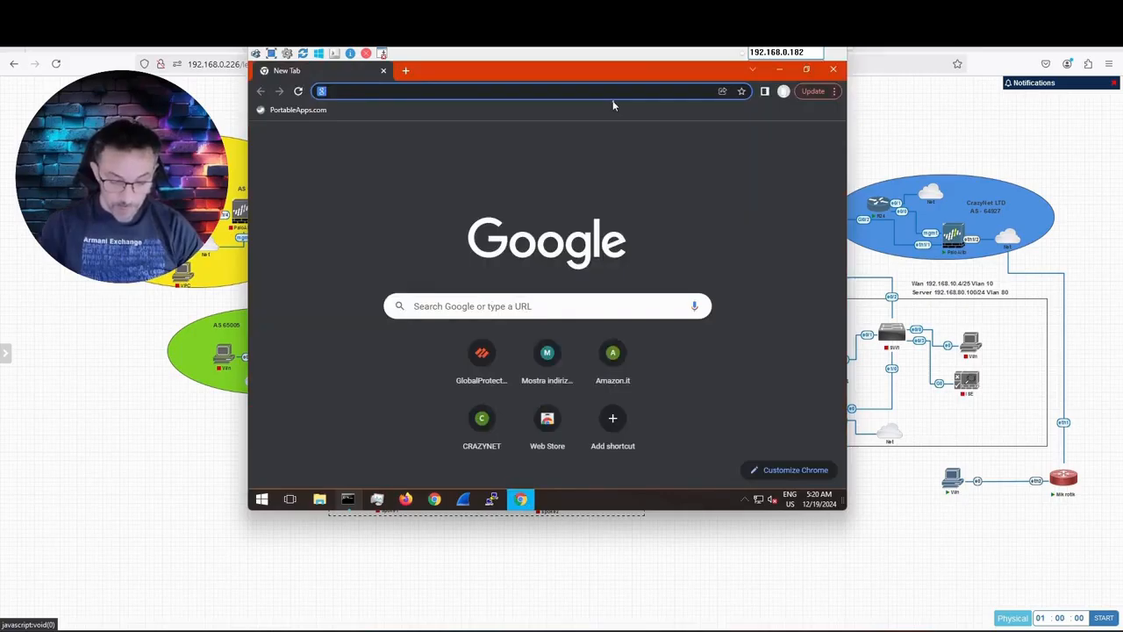
text(mioip.it)
key(Return)
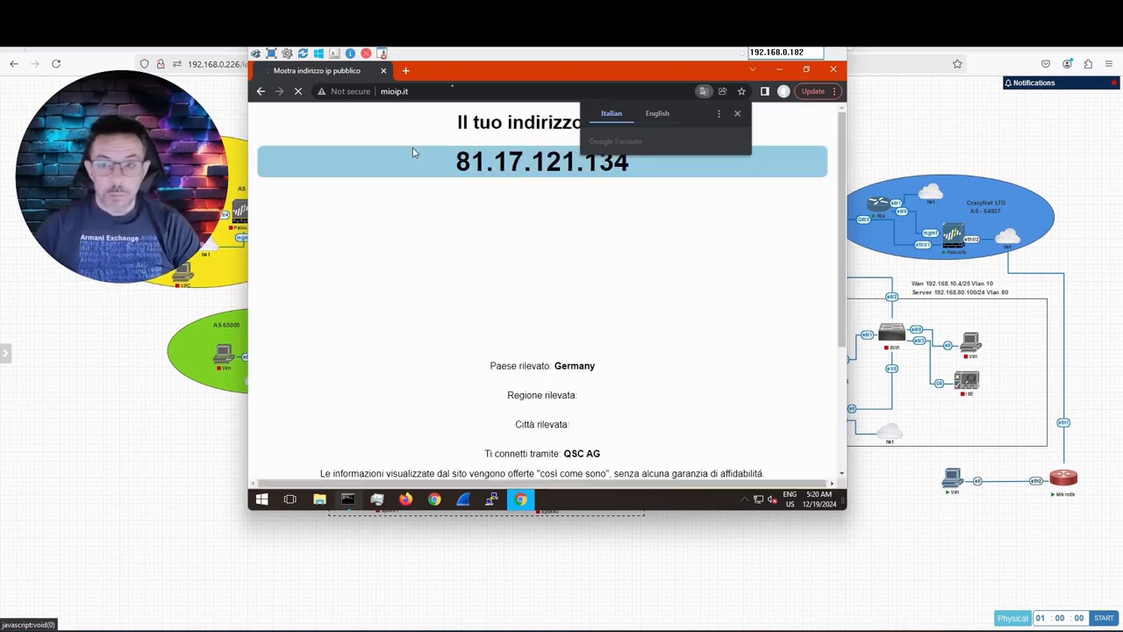
drag(451, 60, 525, 100)
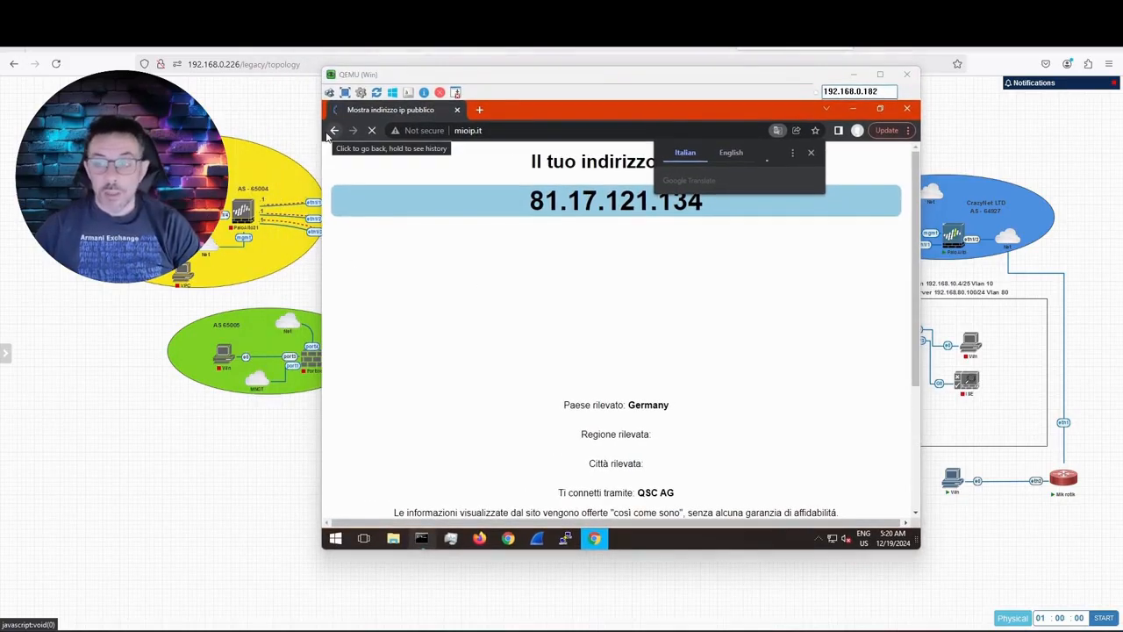
click(811, 154)
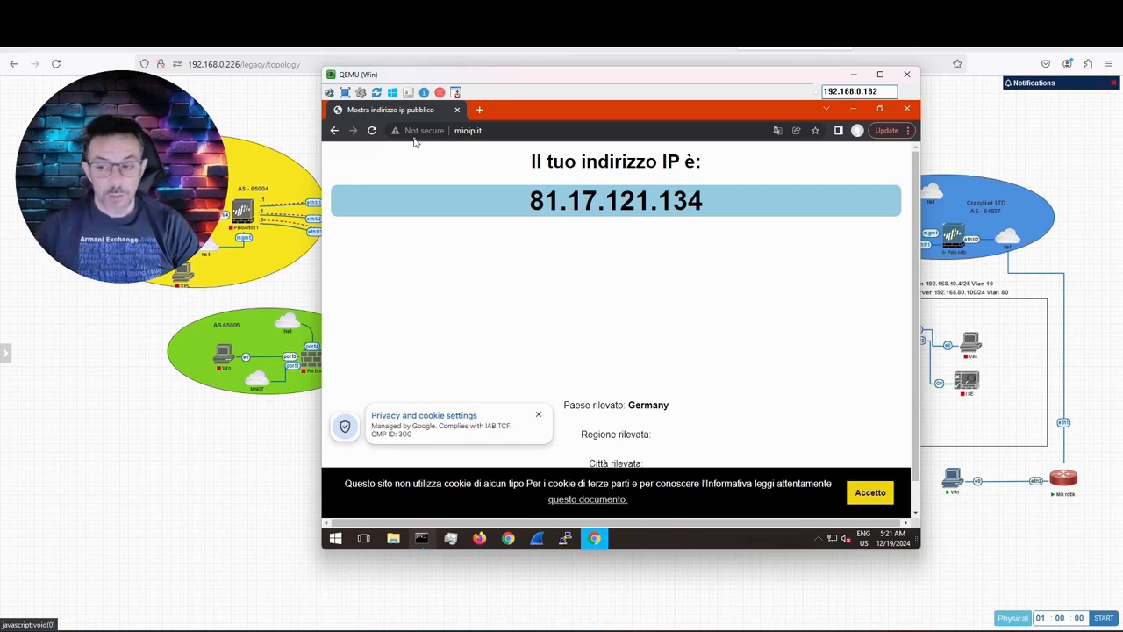
click(868, 497)
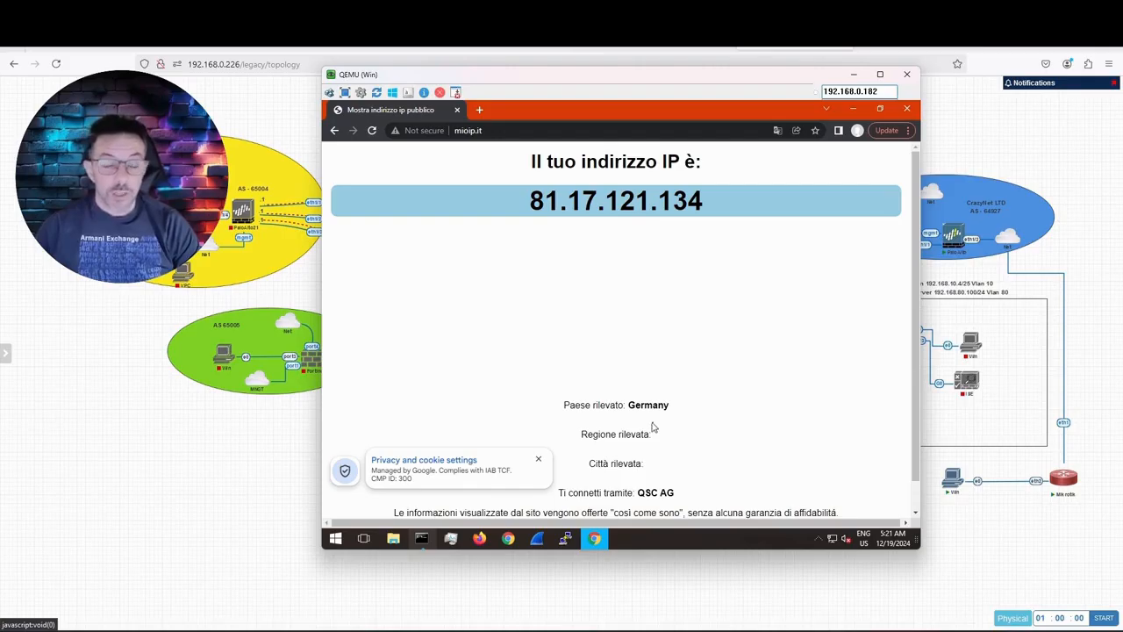
Step: Open GlobalProtect from the tray and connect to vpn.crazycyberspace.club with the user's credentials
click(853, 109)
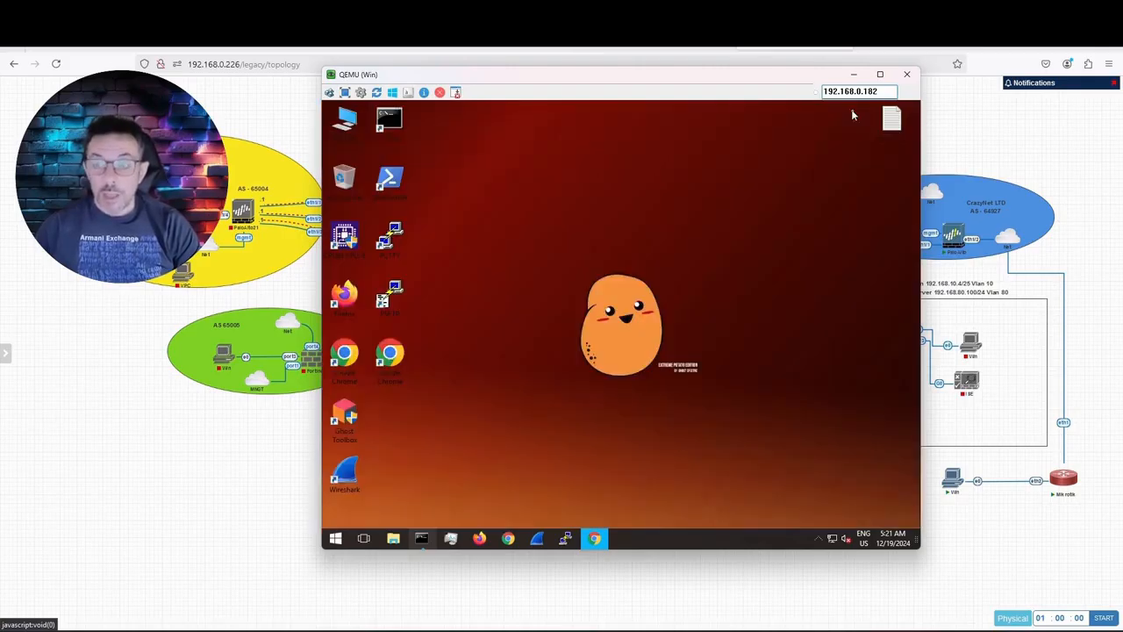
click(819, 538)
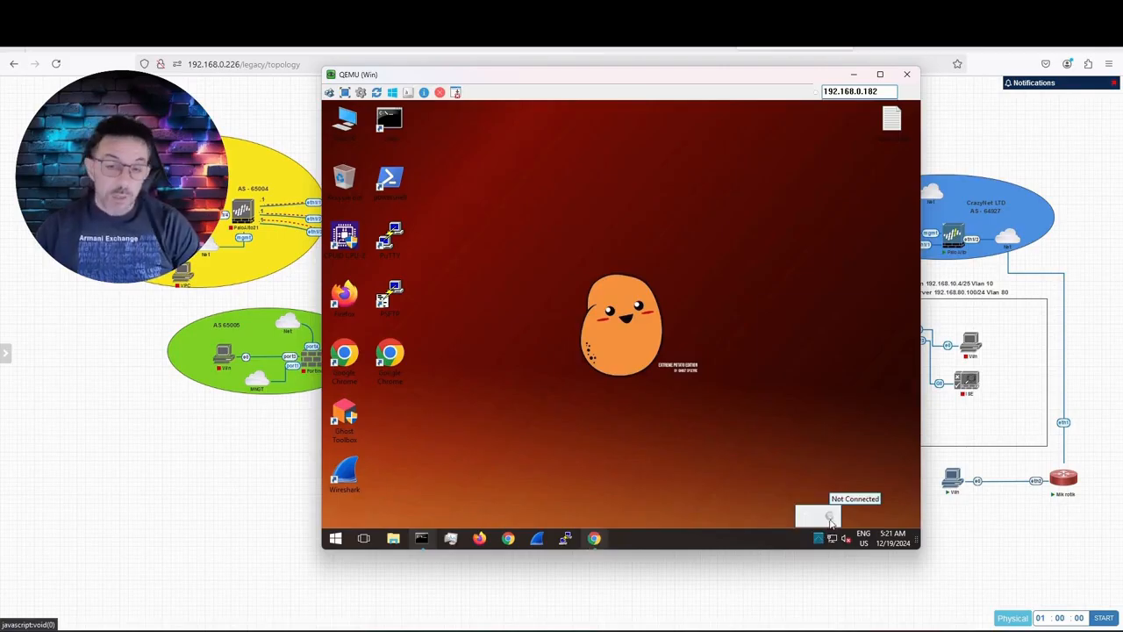
click(830, 520)
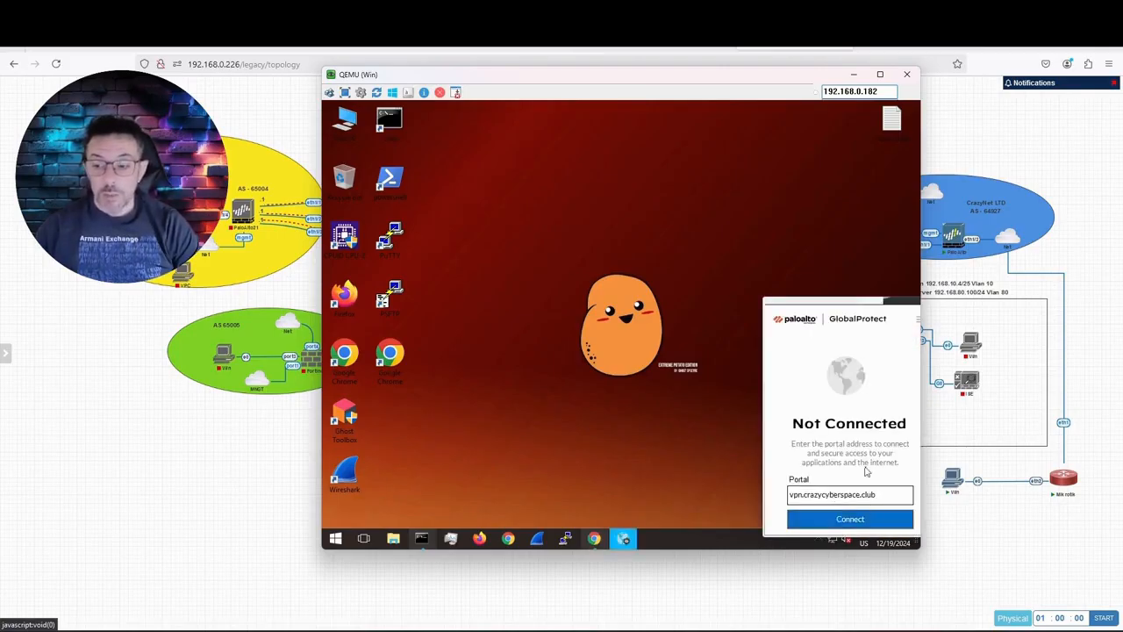
click(850, 520)
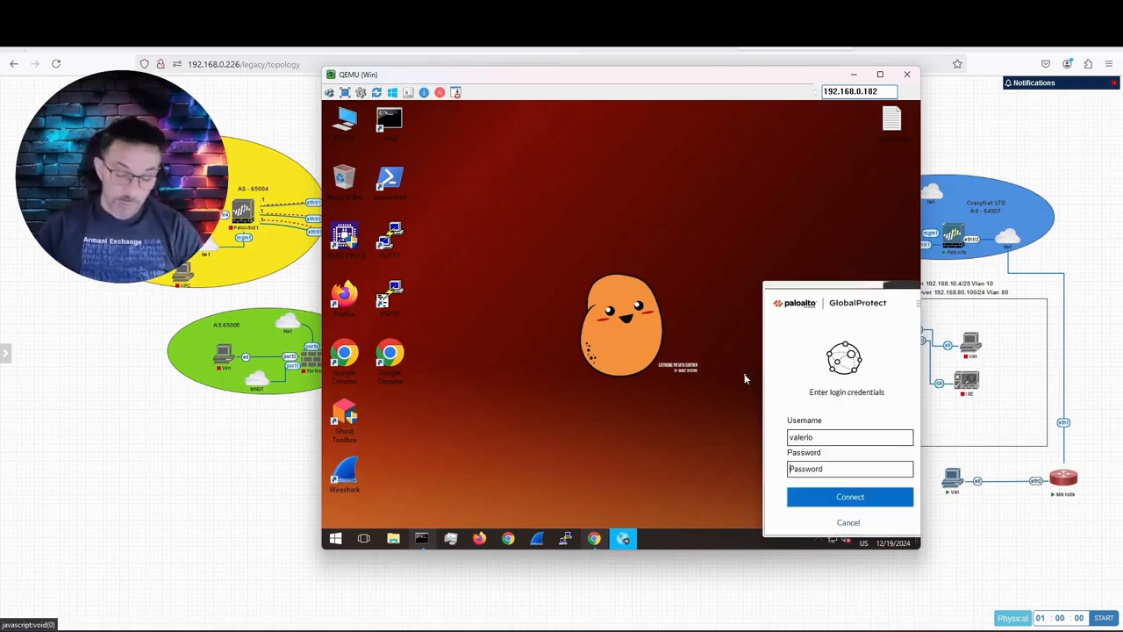
text(•)
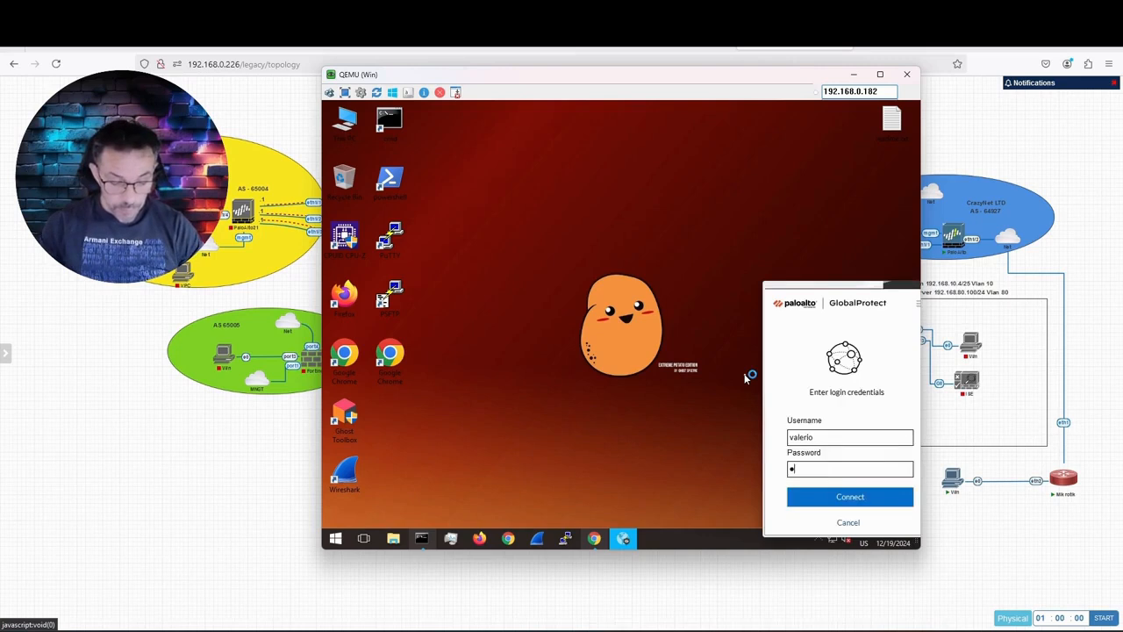
key(BackSpace)
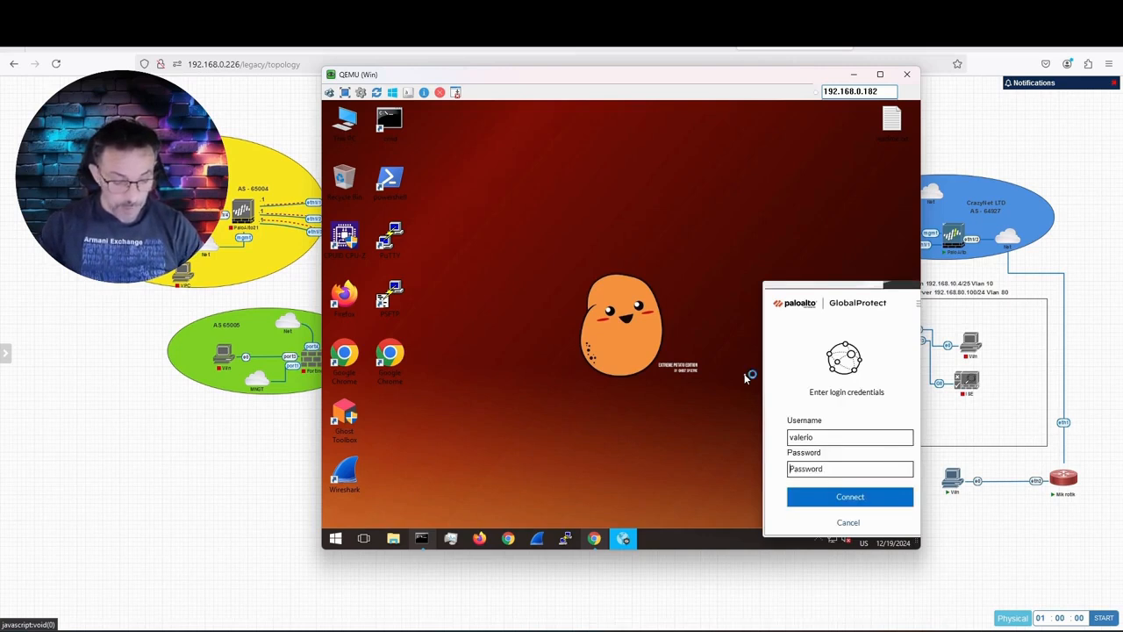
text(••••••••)
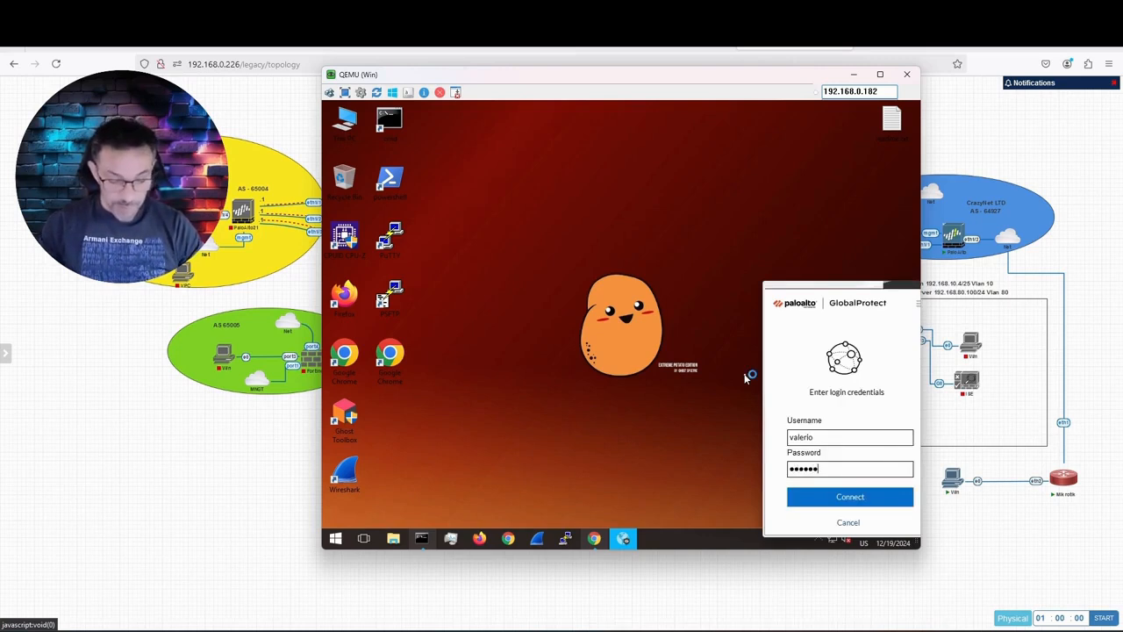
text(•)
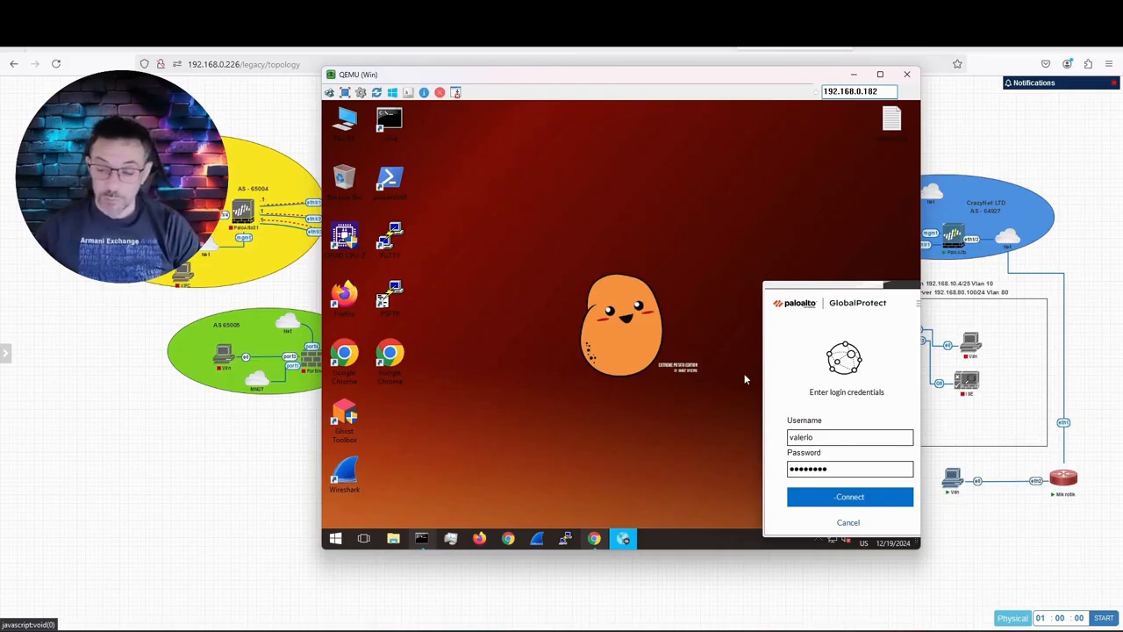
click(836, 498)
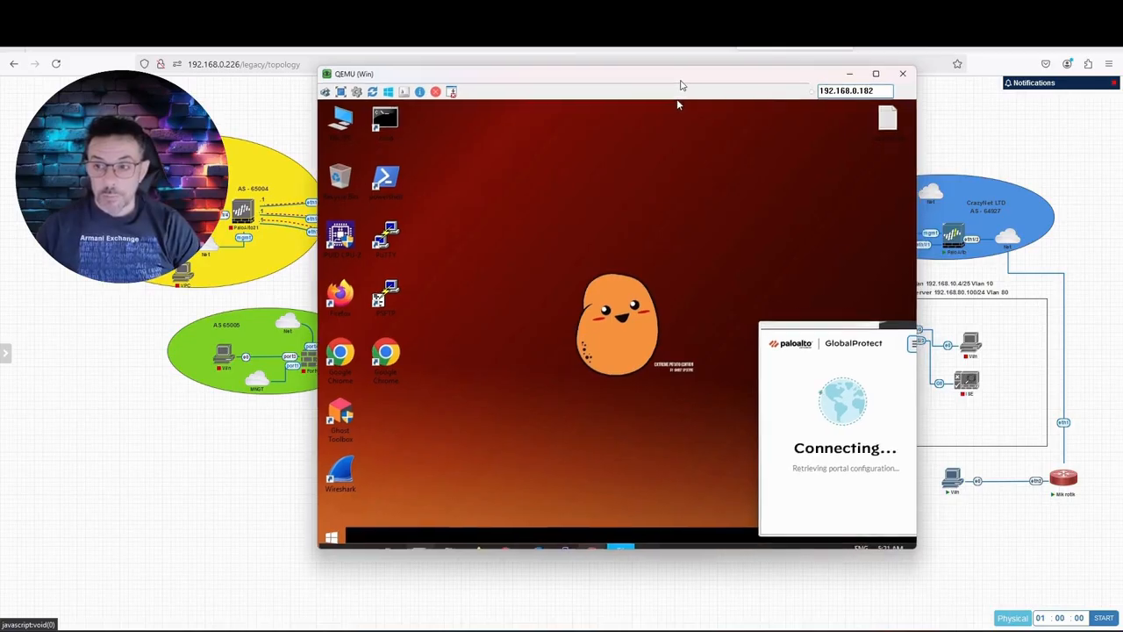
Step: Decline the Sticky Keys prompt and reopen GlobalProtect to check connection progress
drag(659, 78, 606, 65)
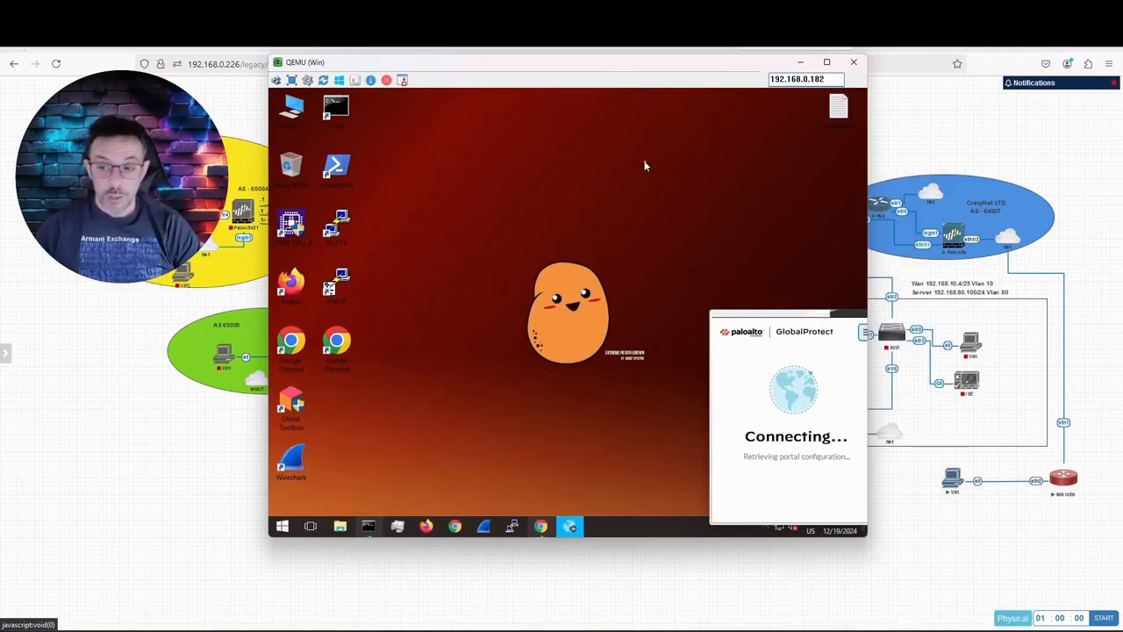
key(shift)
key(shift)
key(shift)
key(shift)
key(shift)
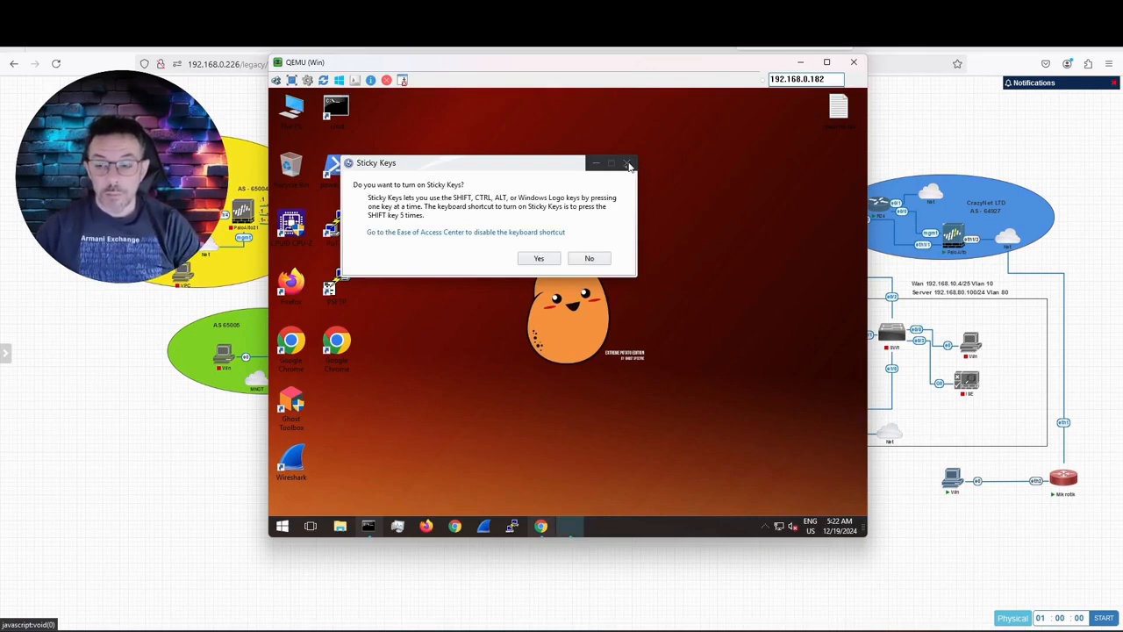
click(603, 257)
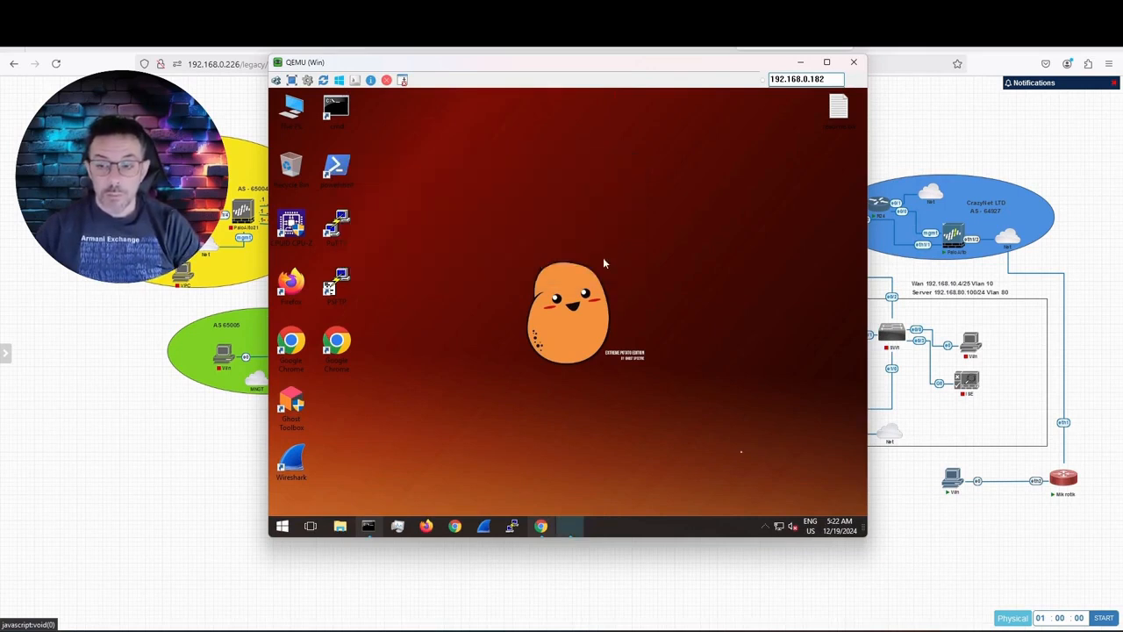
click(776, 530)
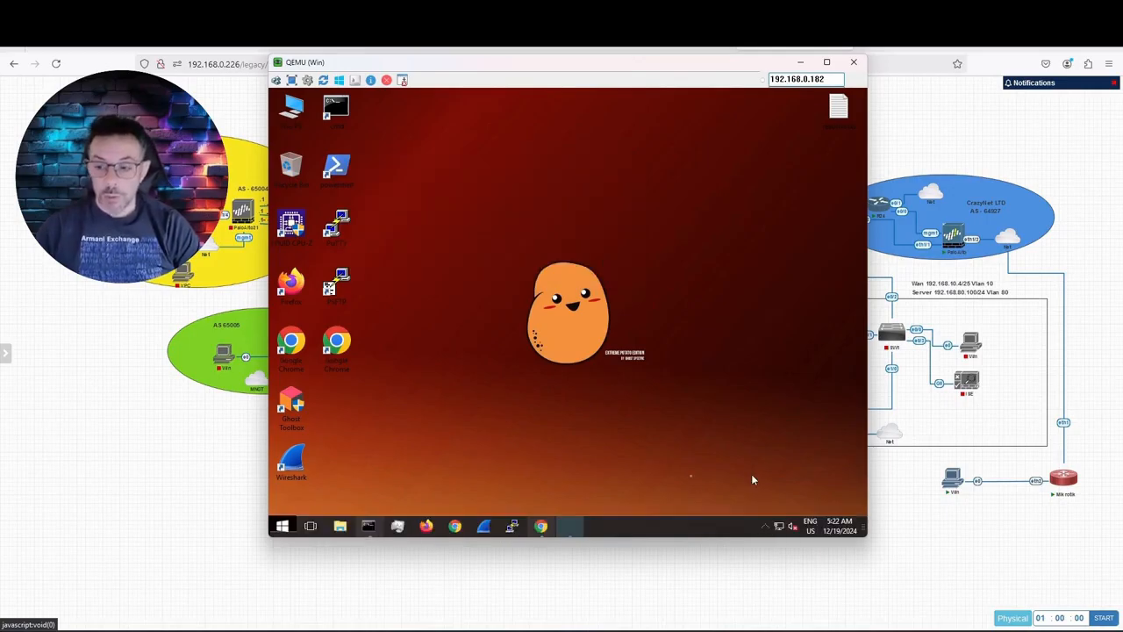
click(766, 526)
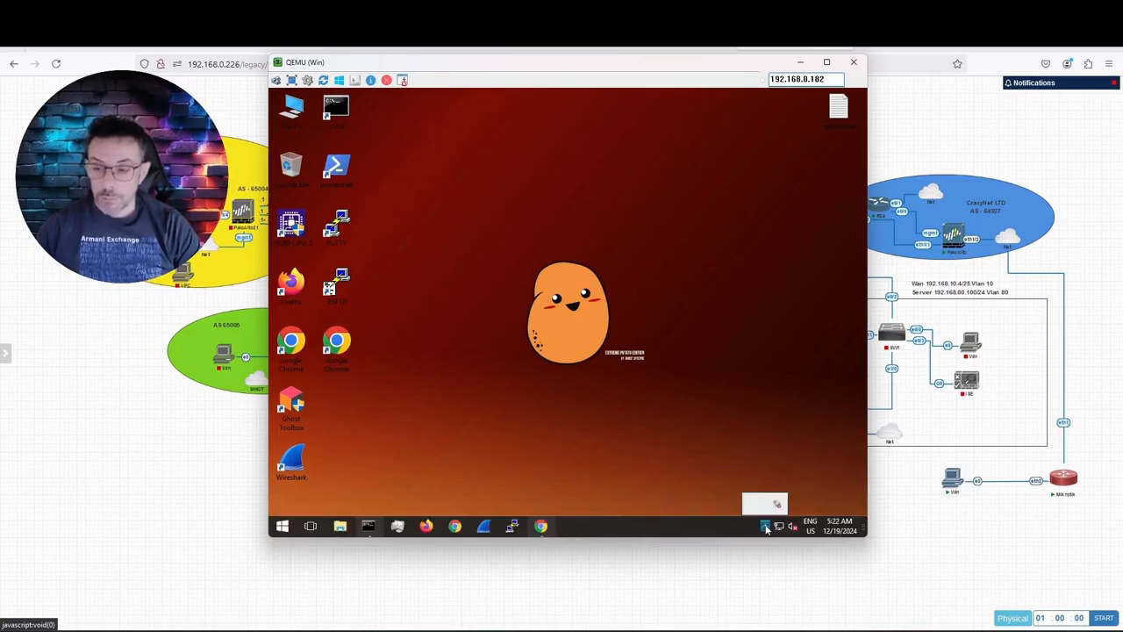
click(777, 506)
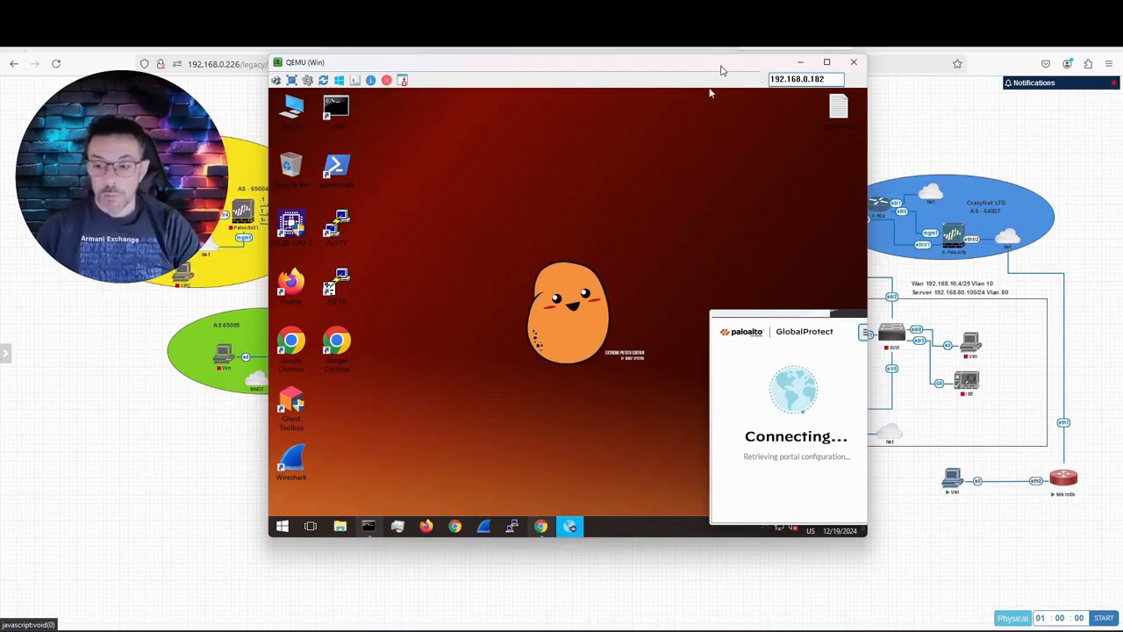
click(800, 63)
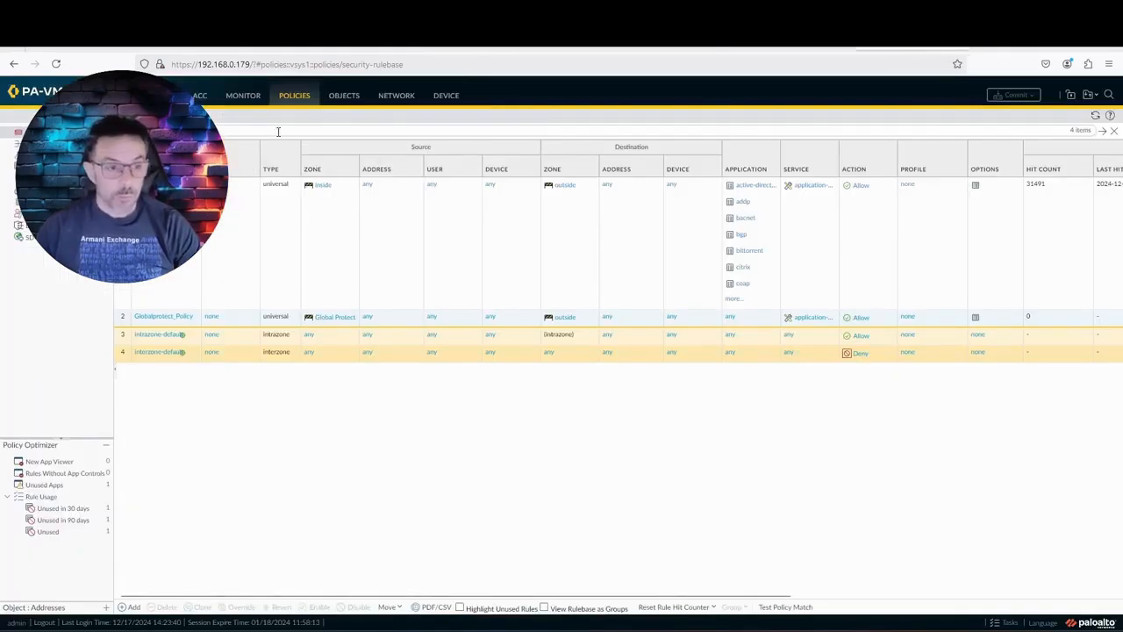
Step: Check Monitor > Logs > GlobalProtect for the client's login, then go back to GlobalProtect Portals
click(396, 96)
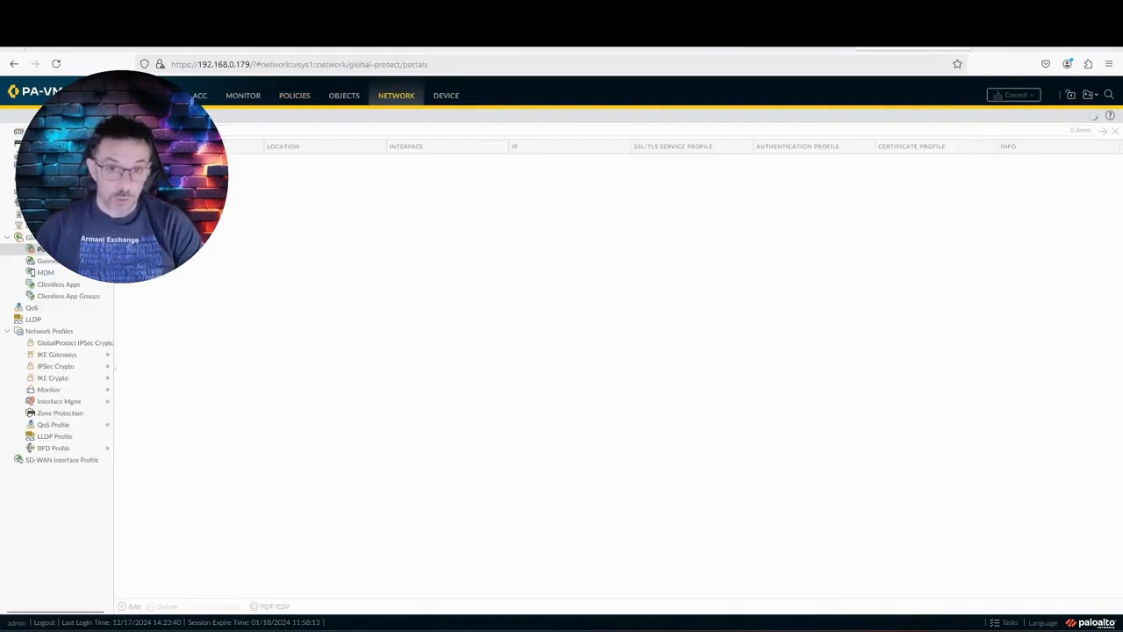
click(232, 99)
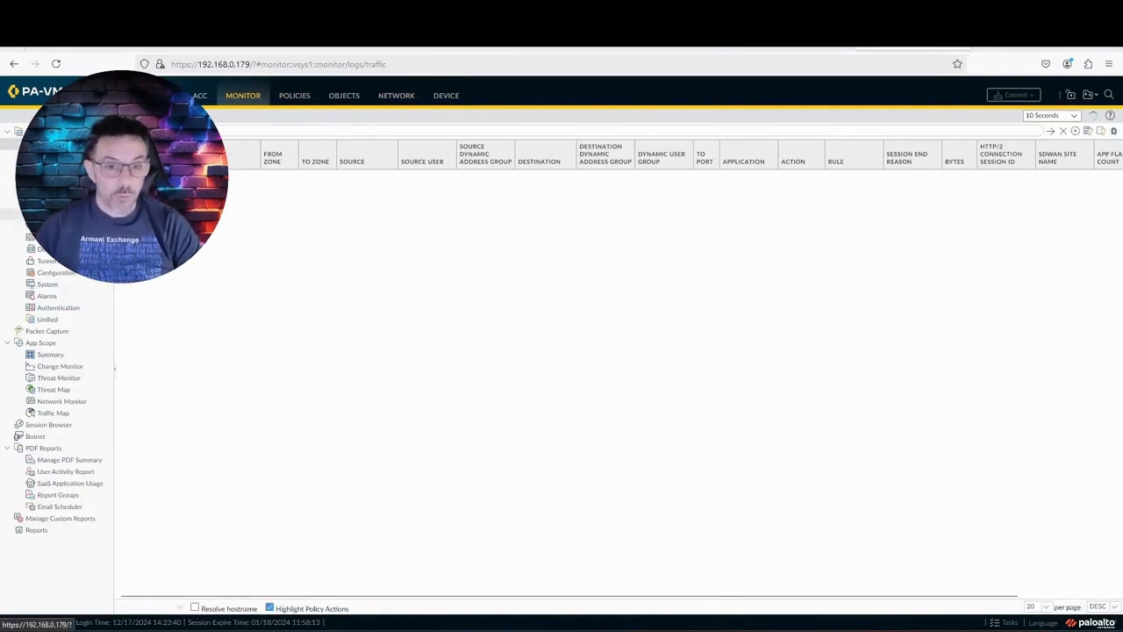
click(56, 214)
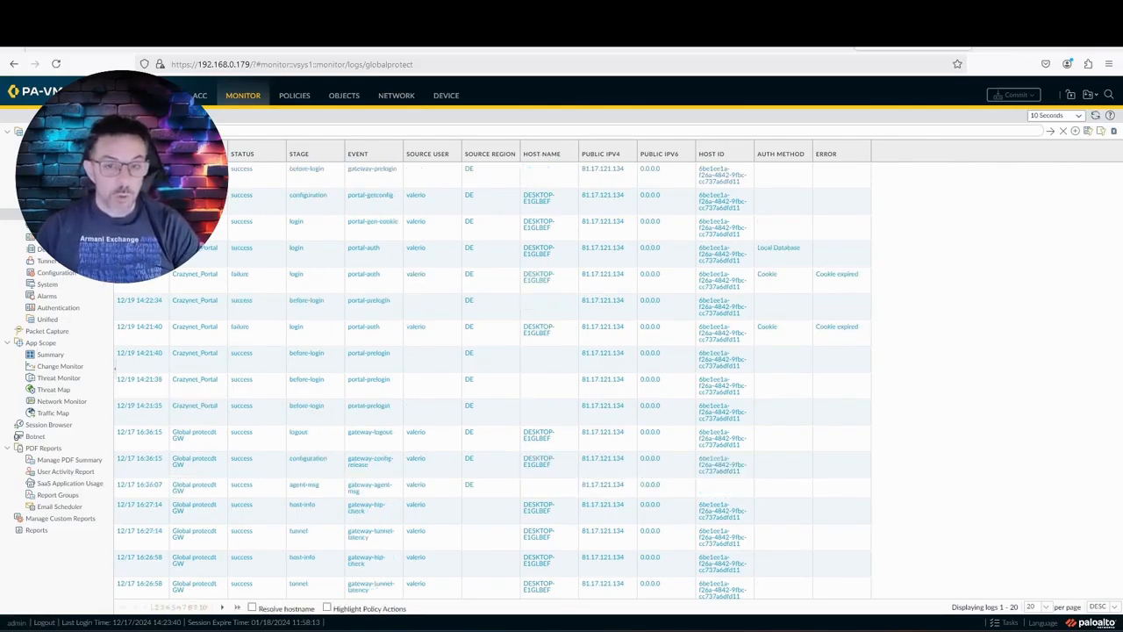
drag(2, 123, 493, 91)
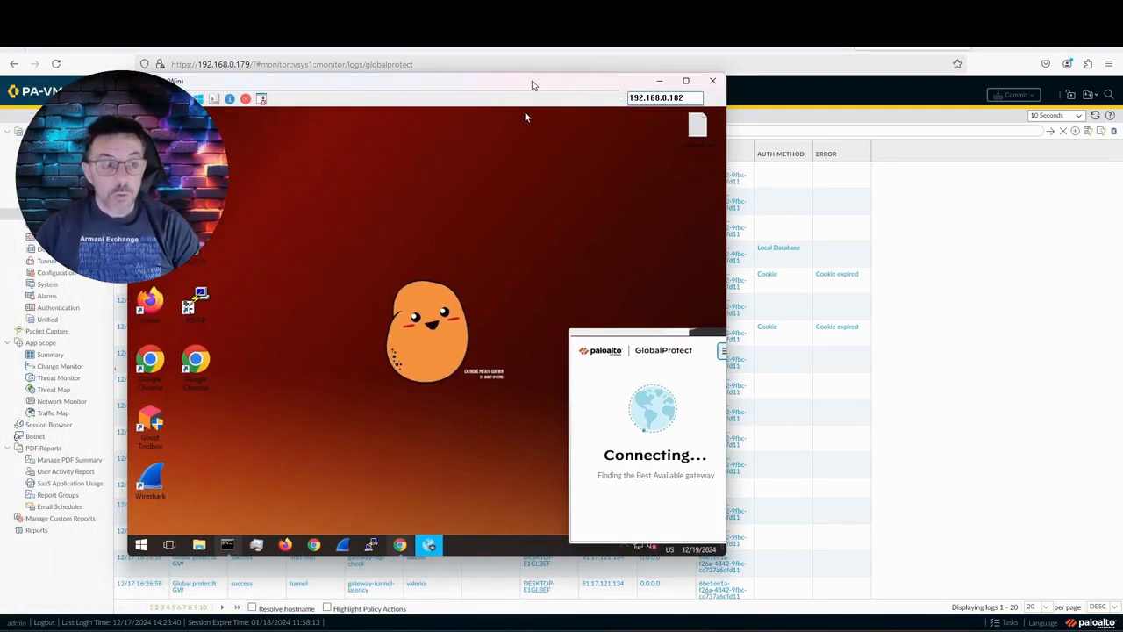
drag(531, 86, 2, 88)
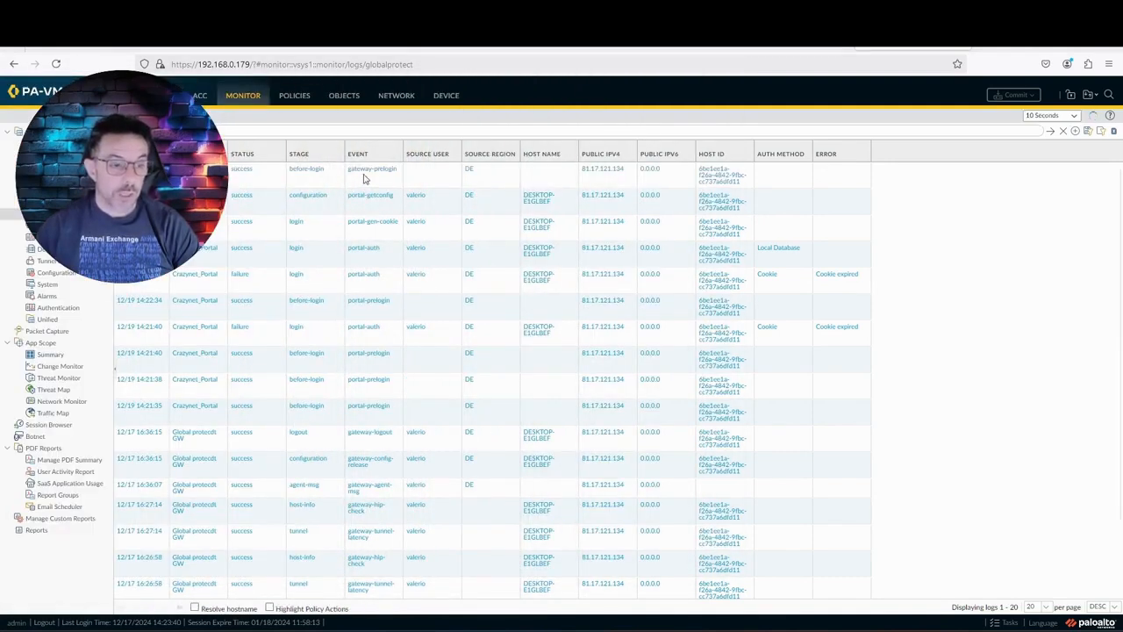
click(411, 97)
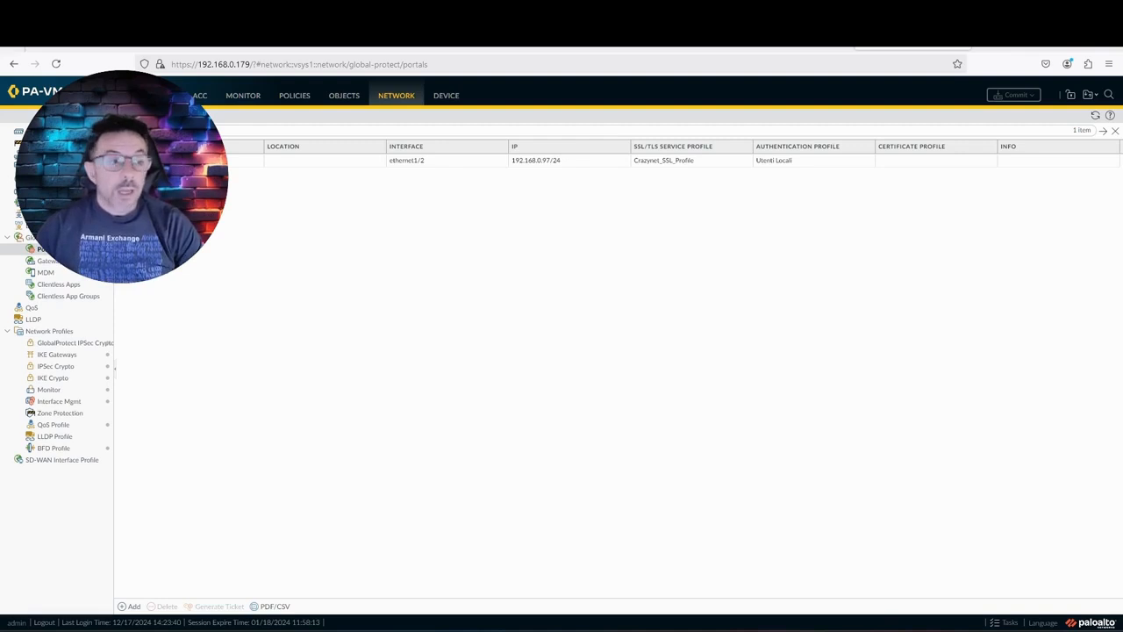
Step: Bring the Windows VM back into view and open GlobalProtect to confirm it shows Connected to CrazyGw
drag(2, 140, 483, 98)
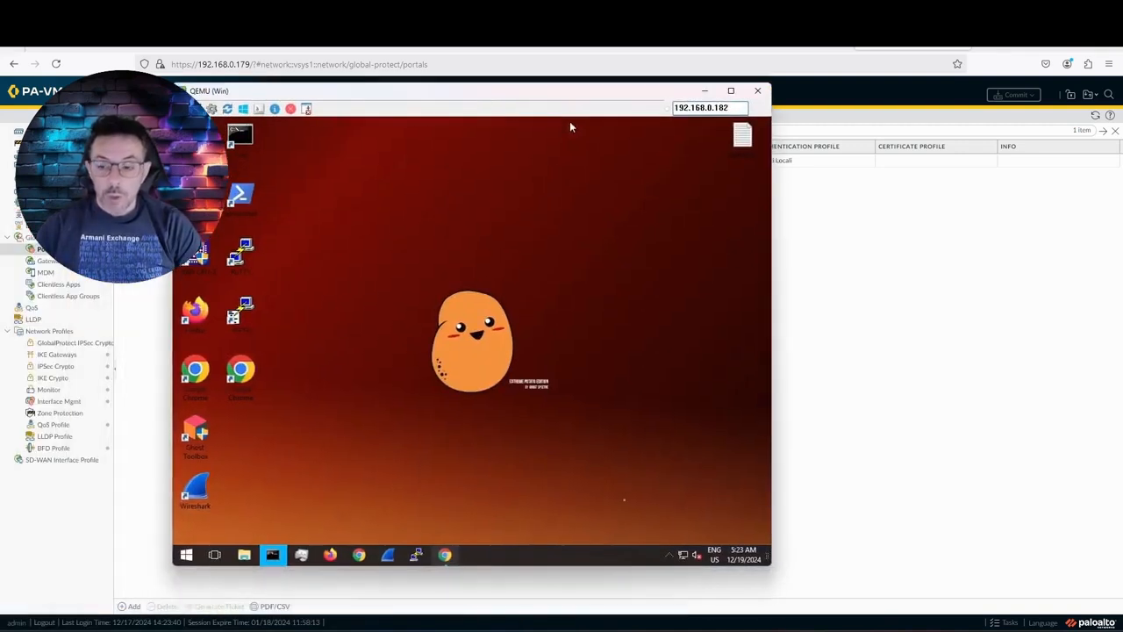
click(672, 555)
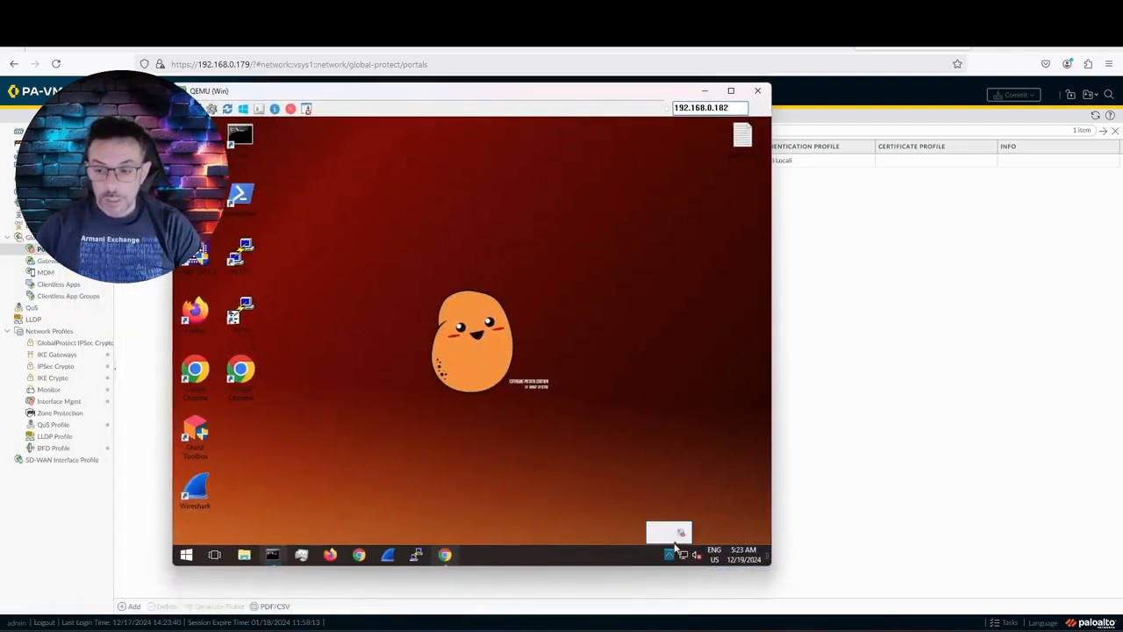
click(682, 533)
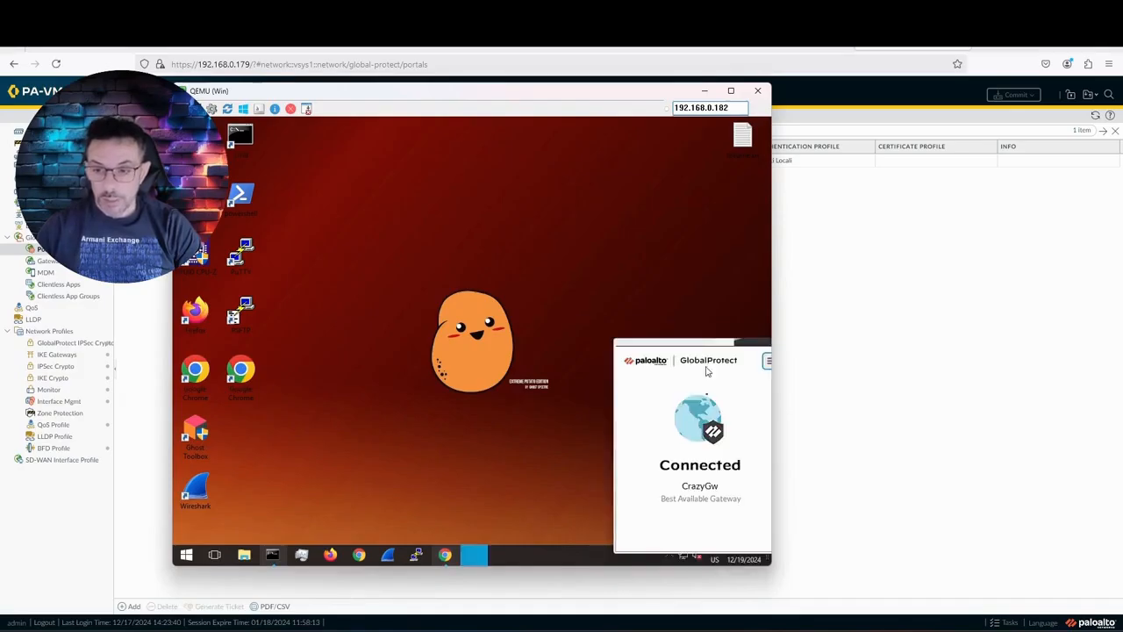